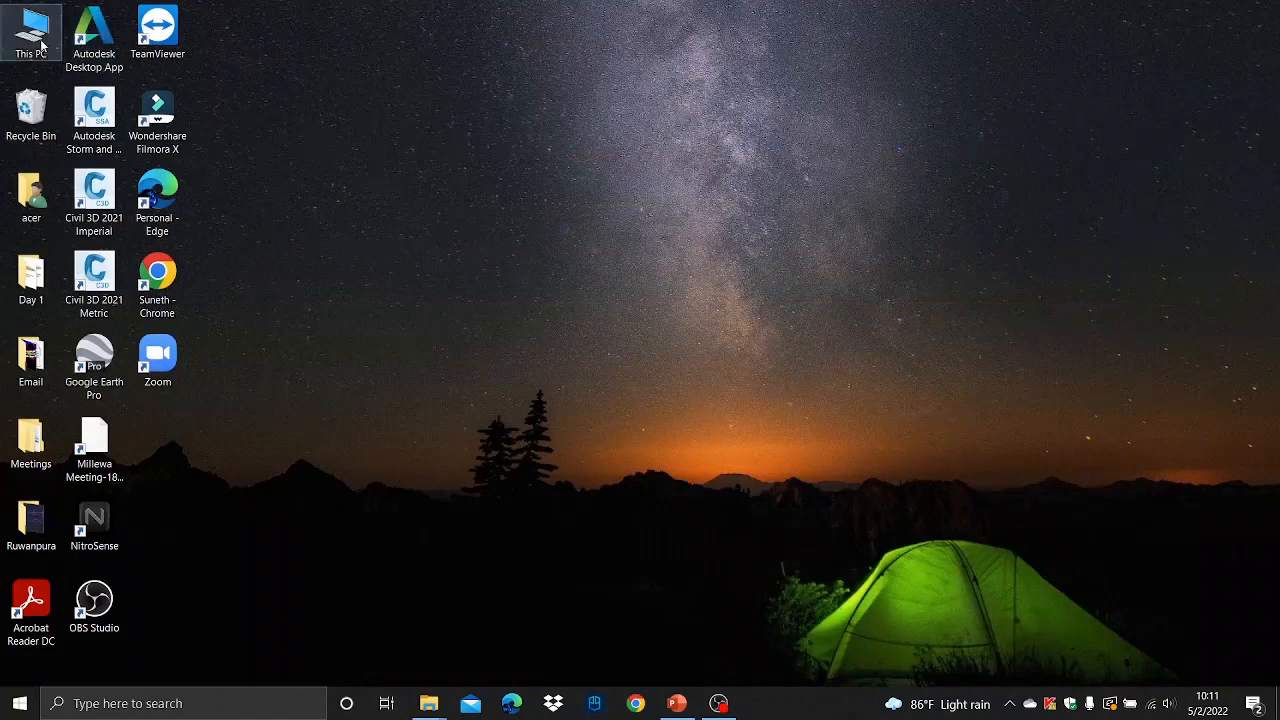
# - Browse to the Study > Civil 3D folder on Data (E:), widen the Name column, and minimize the window
pyautogui.doubleClick(41, 42)
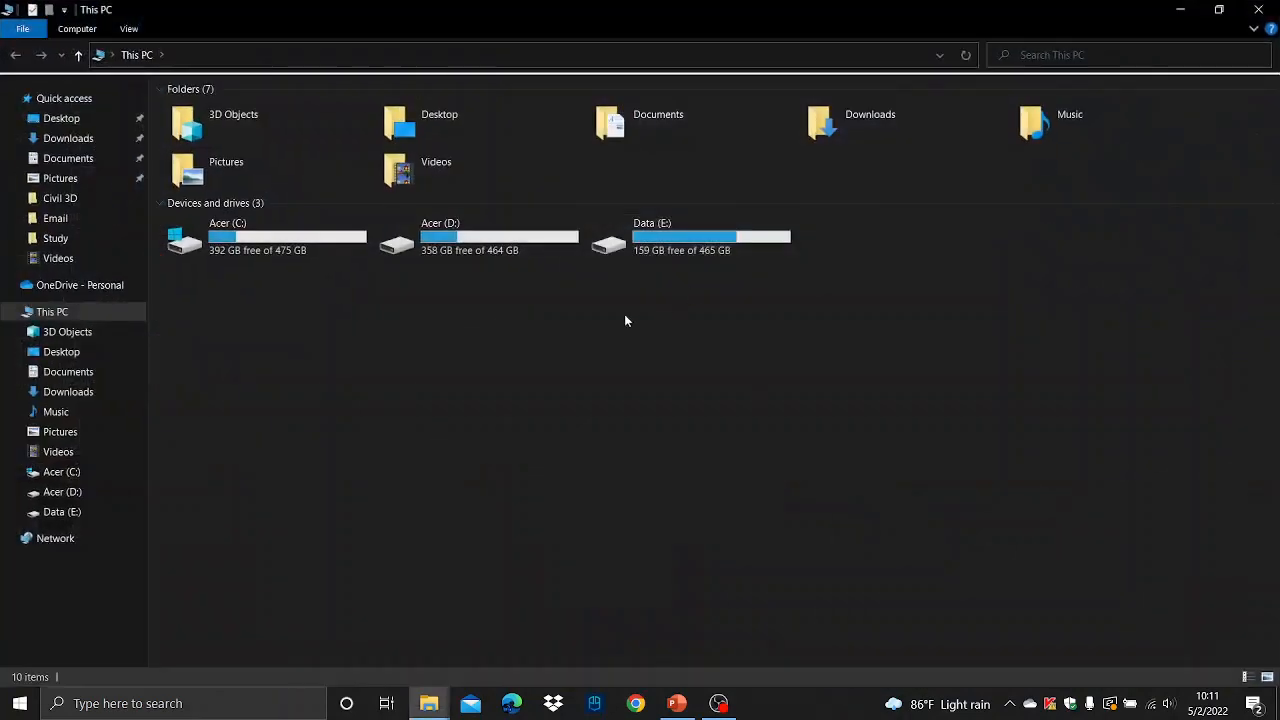
pyautogui.doubleClick(600, 240)
pyautogui.doubleClick(194, 129)
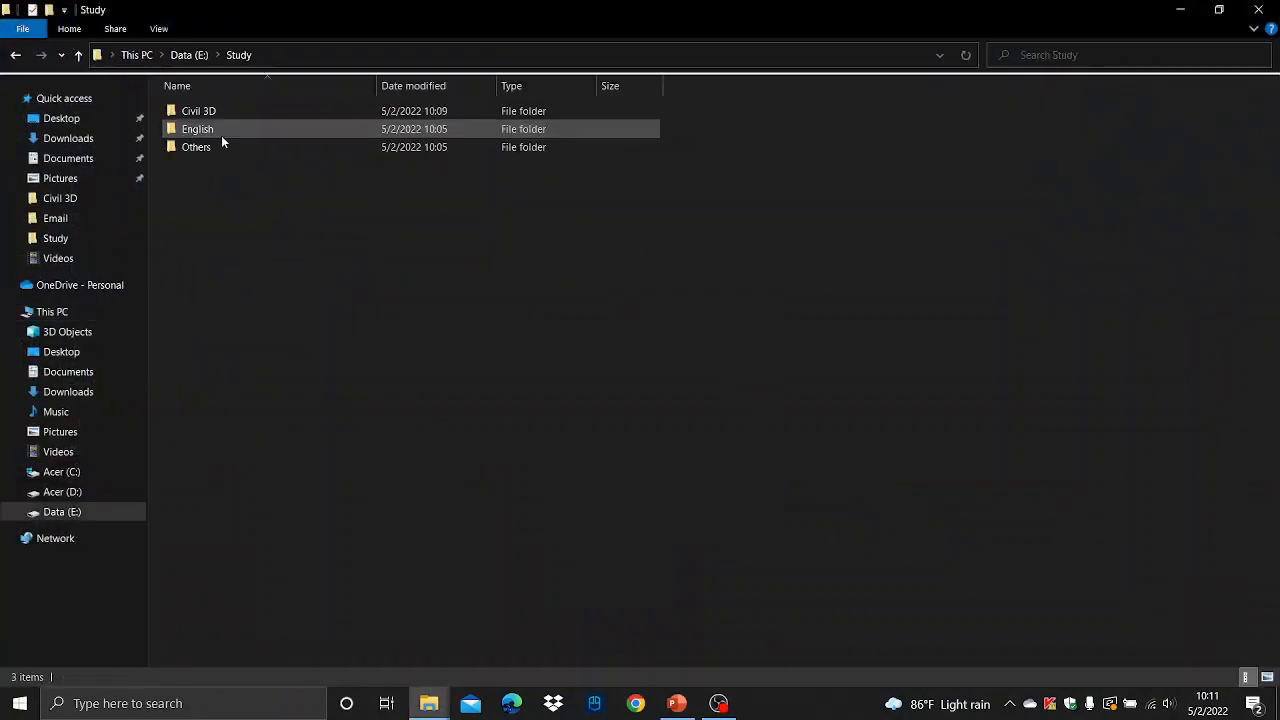
pyautogui.doubleClick(200, 112)
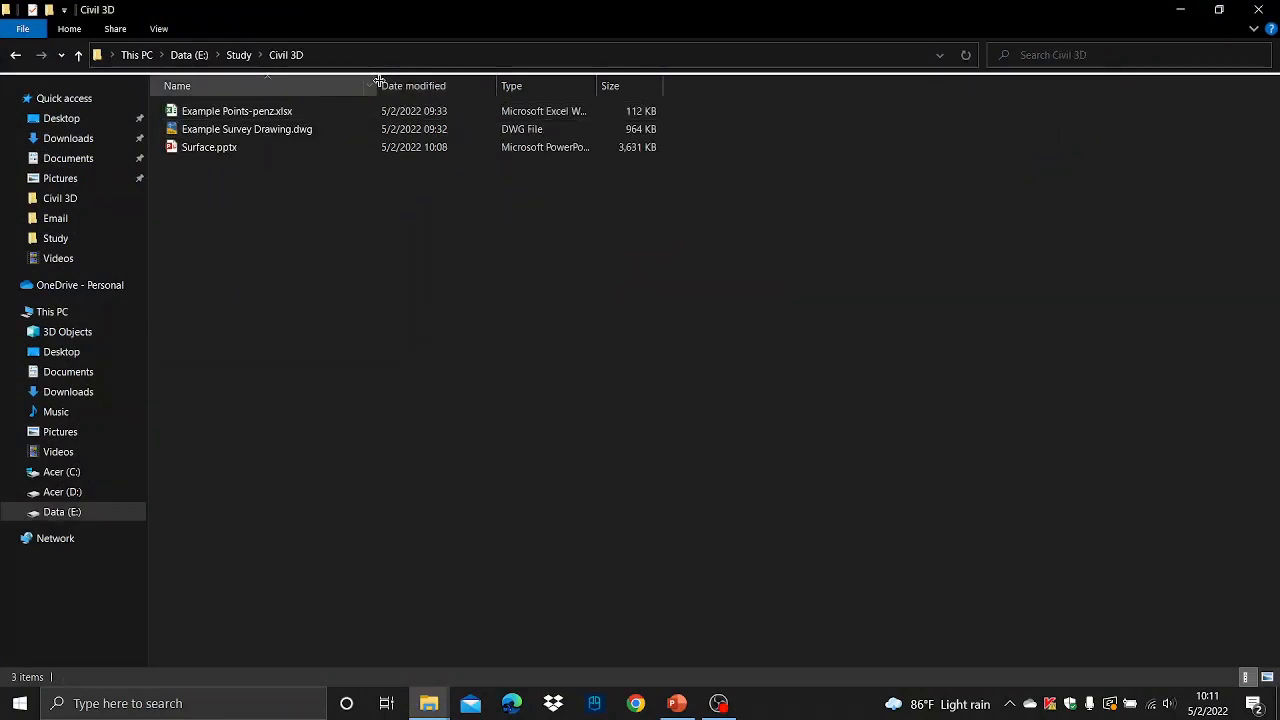
pyautogui.moveTo(376, 86); pyautogui.dragTo(548, 82)
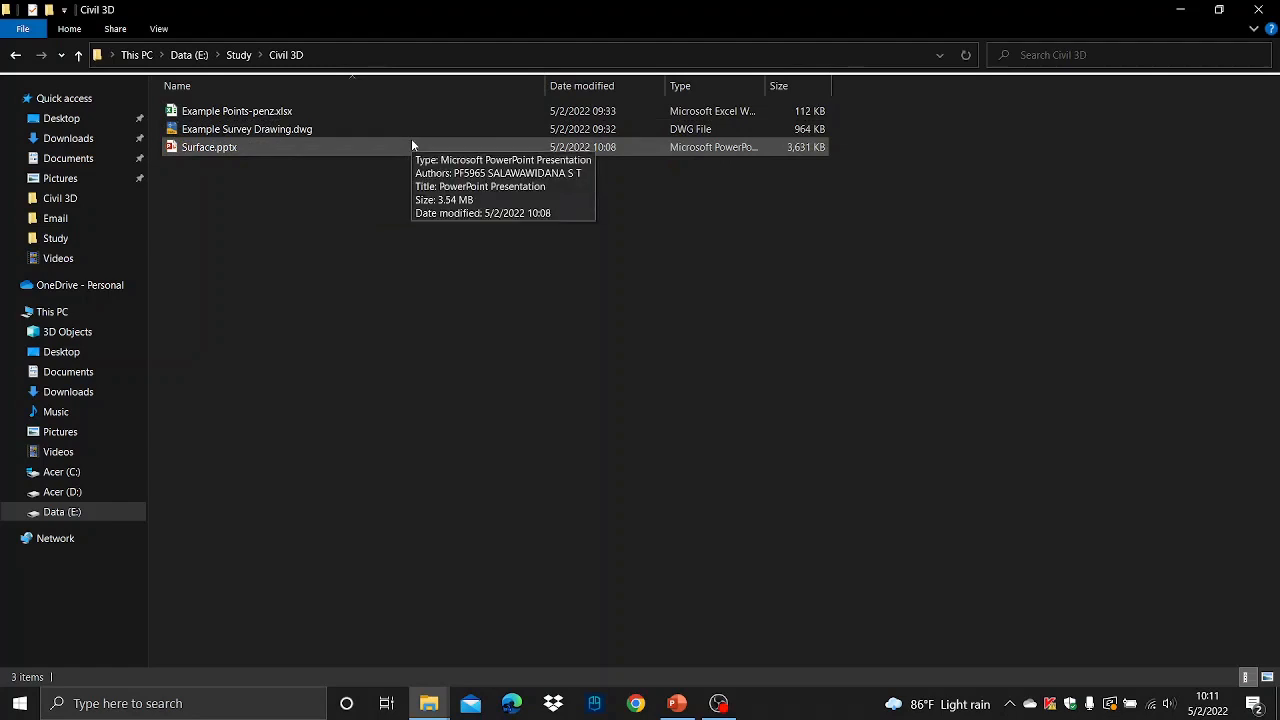
pyautogui.click(1180, 9)
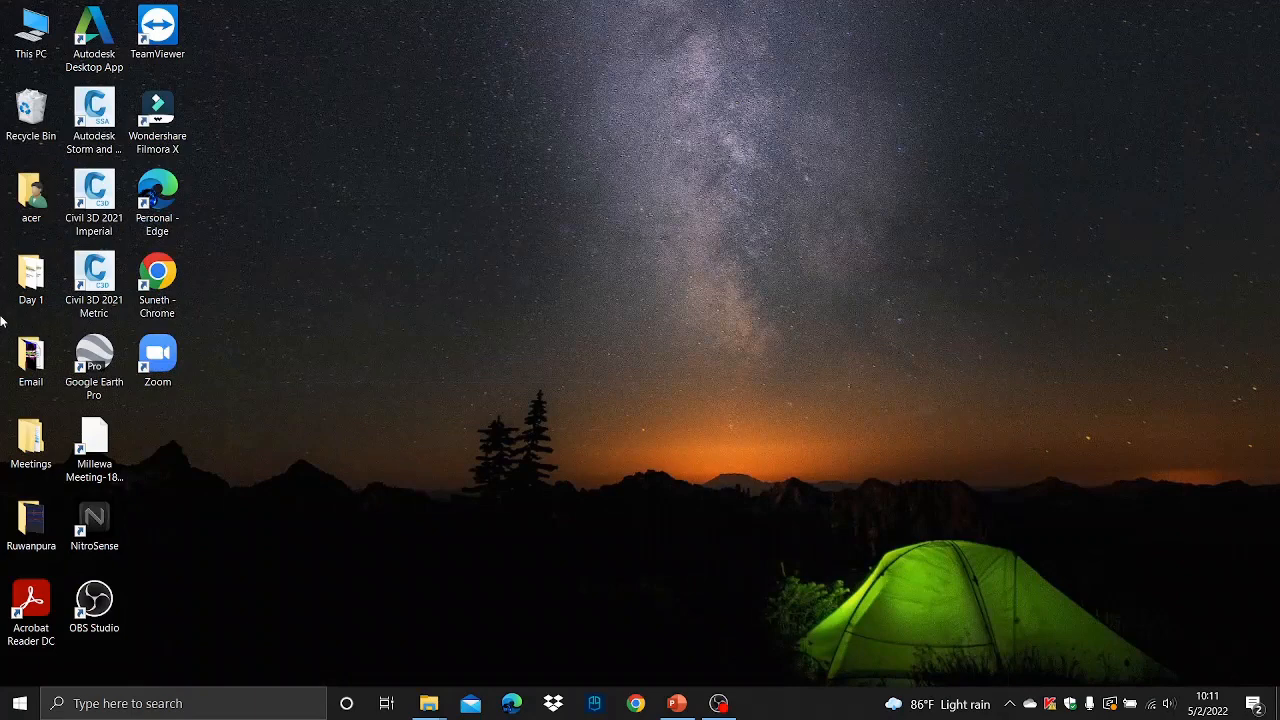
# - Launch Civil 3D 2021 Metric and minimize it
pyautogui.doubleClick(98, 285)
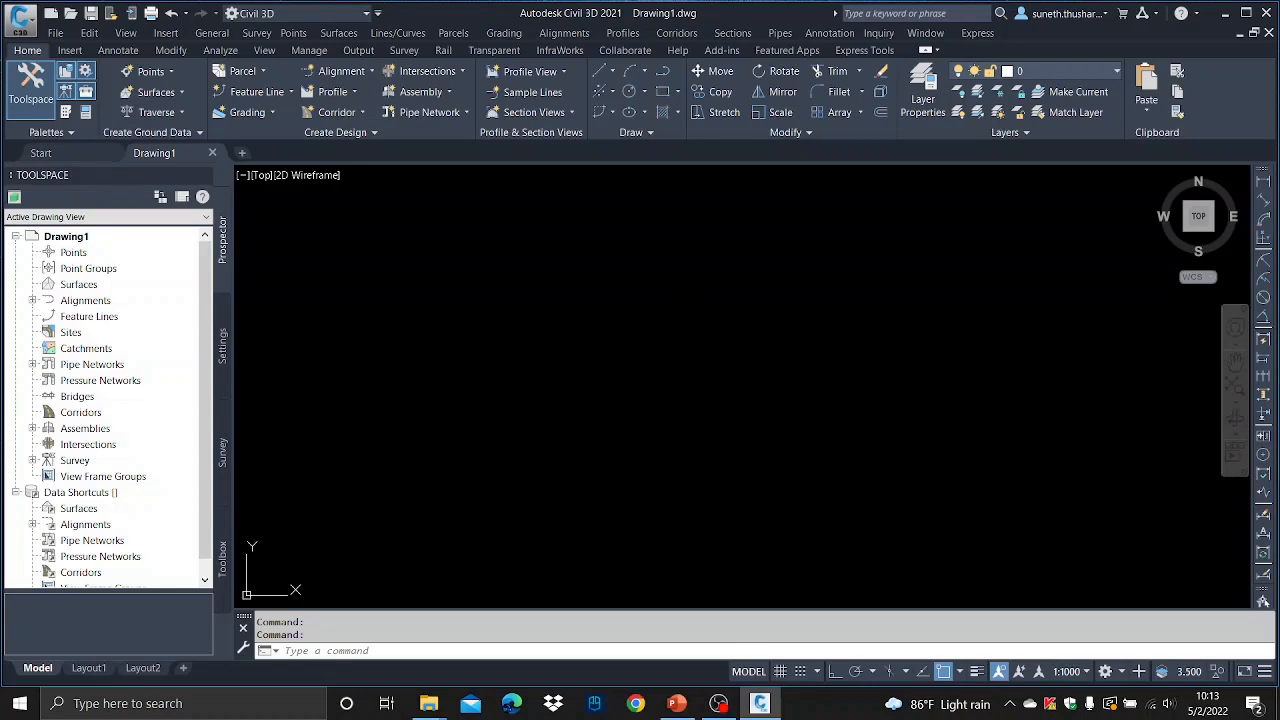
pyautogui.click(1225, 13)
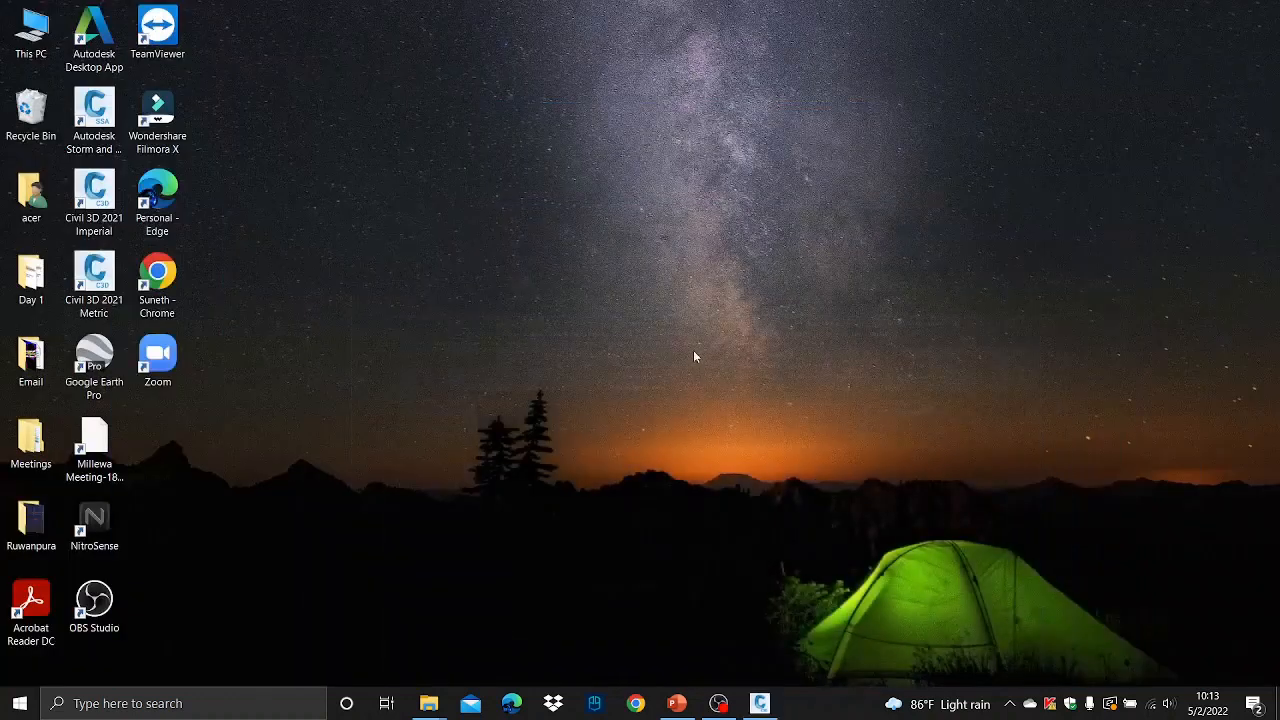
# - Open the Downloads folder and copy the CivilSurveySolutions.dwt template file
pyautogui.doubleClick(31, 30)
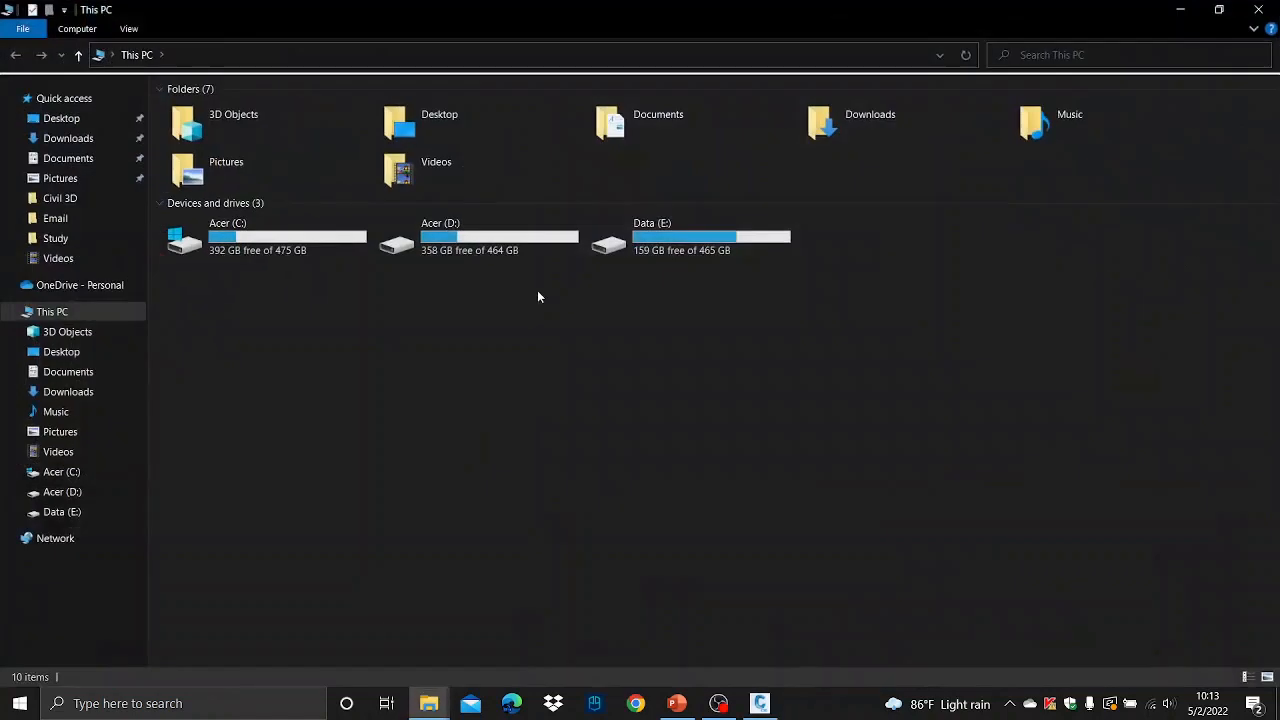
pyautogui.doubleClick(880, 120)
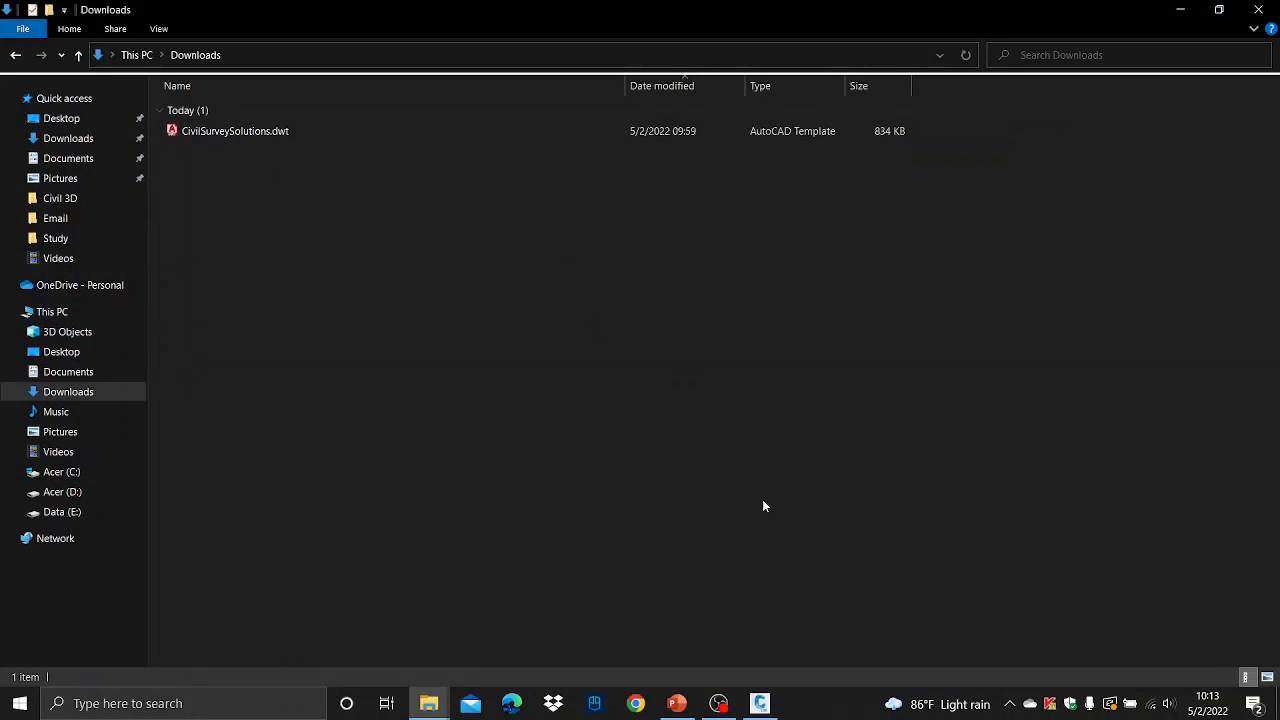
pyautogui.click(760, 703)
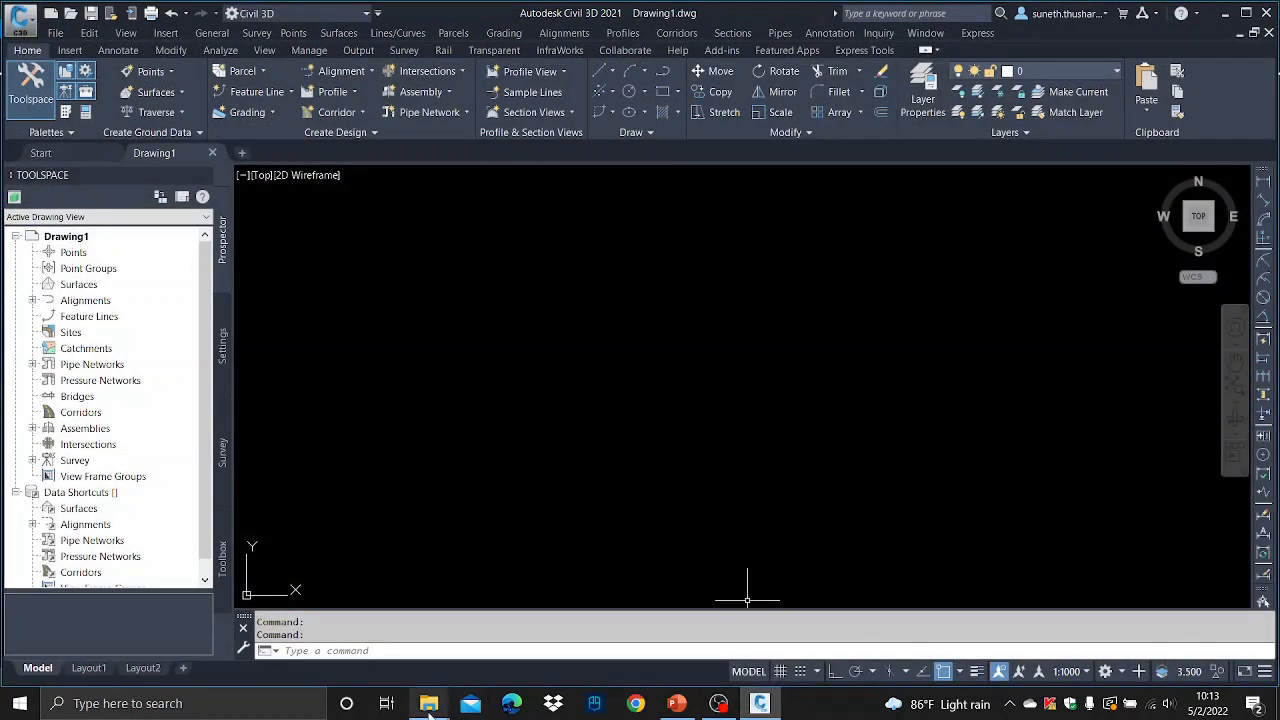
pyautogui.moveTo(429, 705)
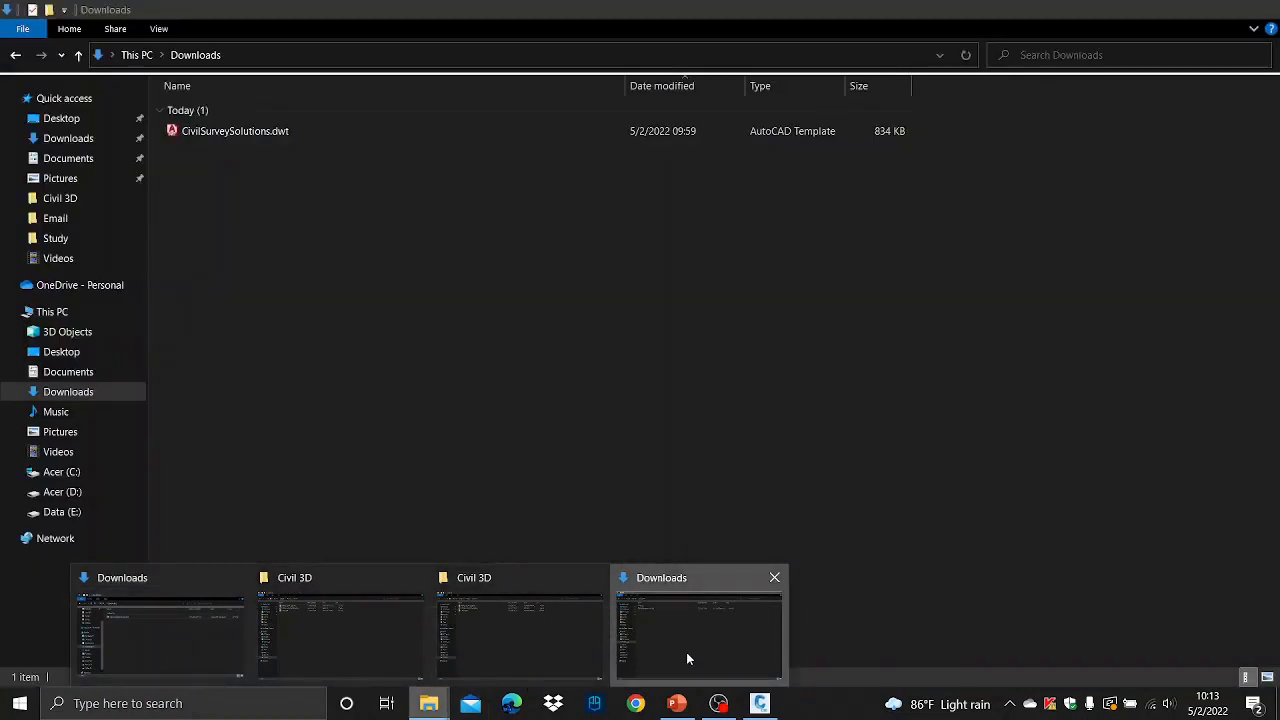
pyautogui.click(686, 652)
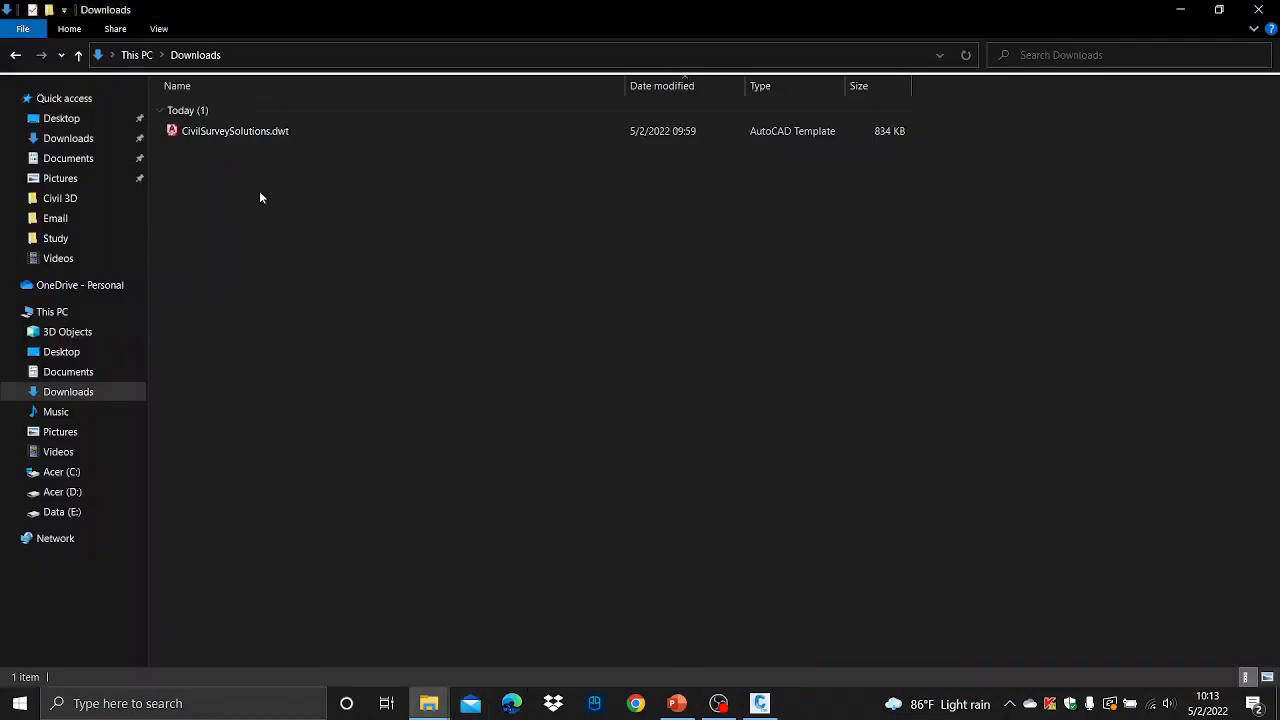
pyautogui.click(258, 134)
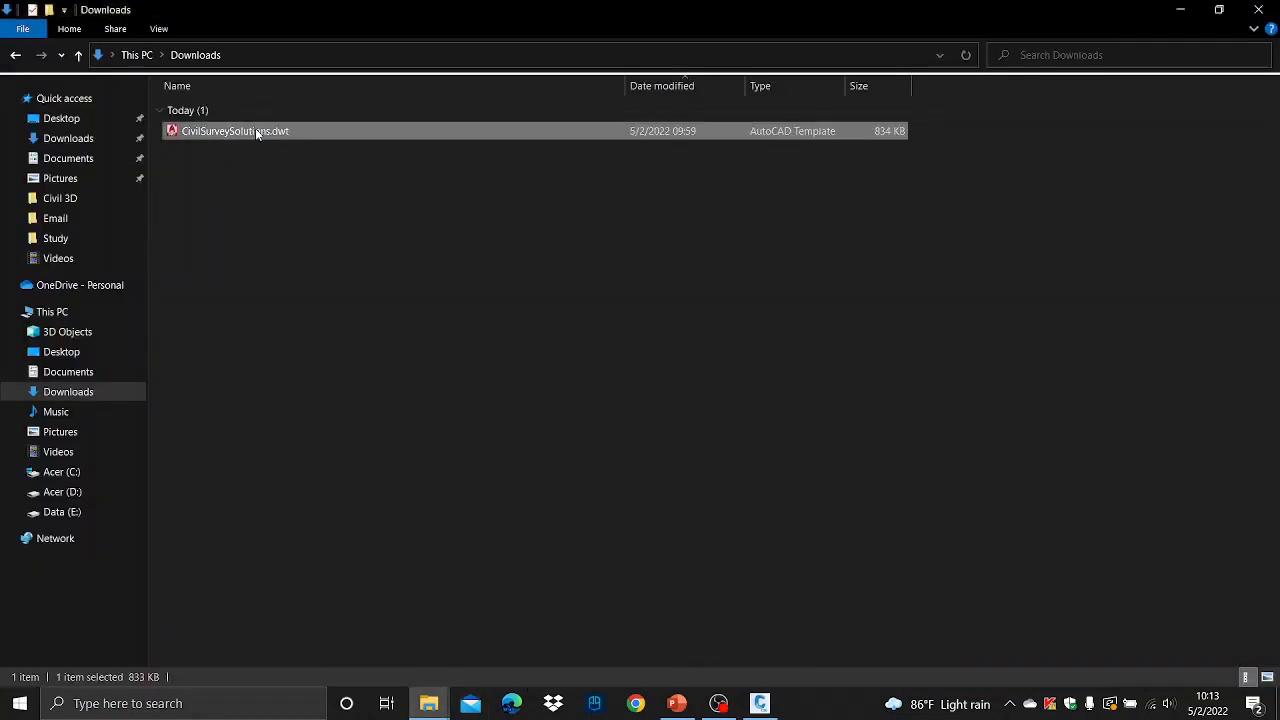
pyautogui.rightClick(257, 133)
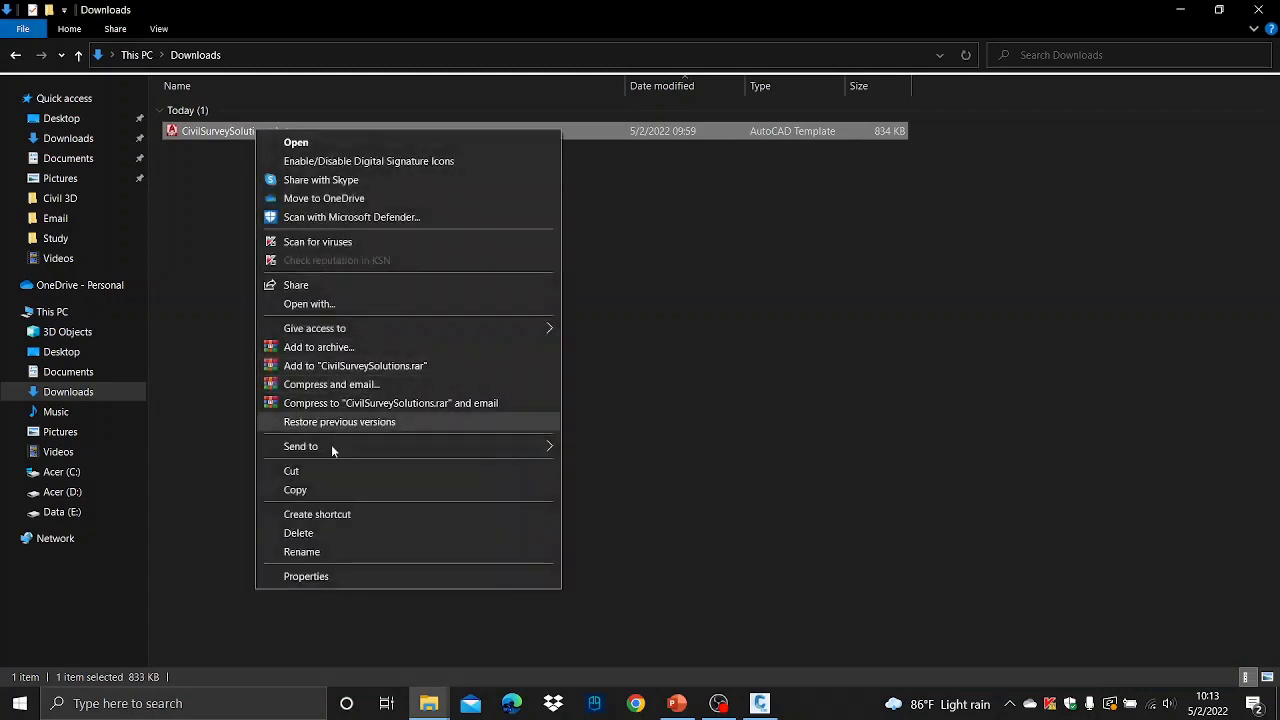
pyautogui.click(311, 490)
# - Start a new drawing and paste the copied template into the Template folder of the template selection
pyautogui.click(760, 703)
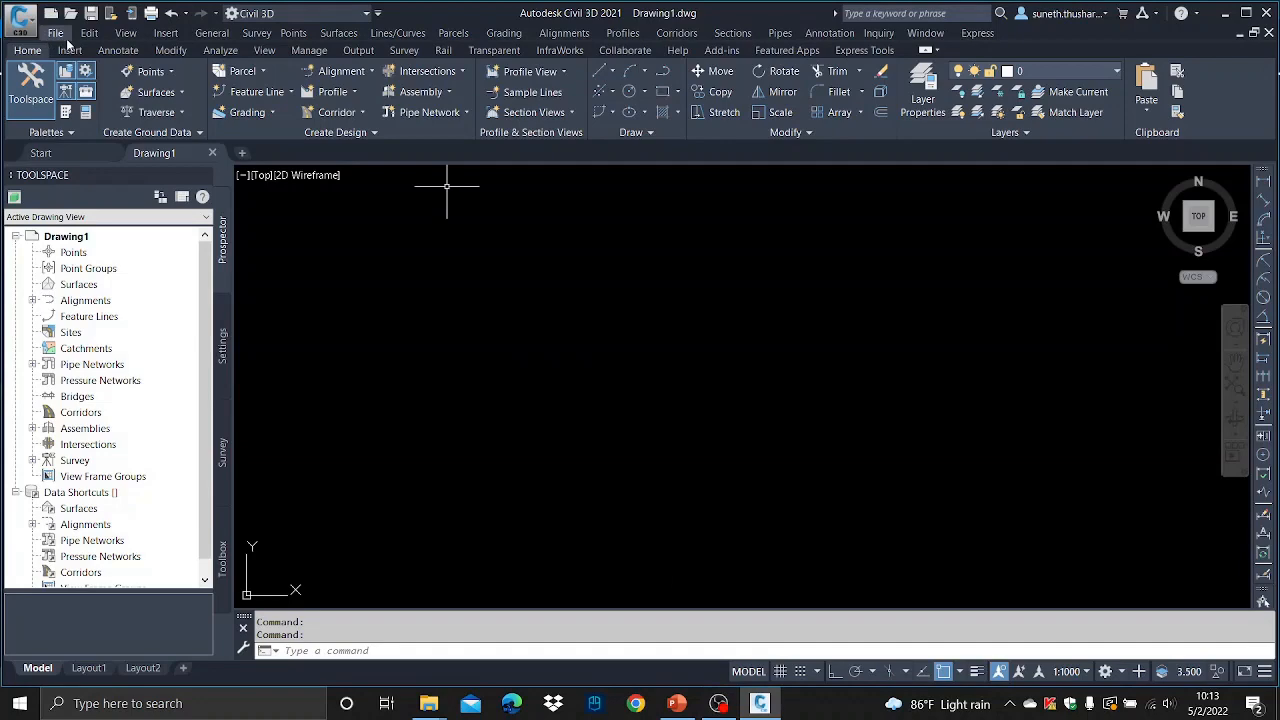
pyautogui.click(57, 33)
pyautogui.click(70, 49)
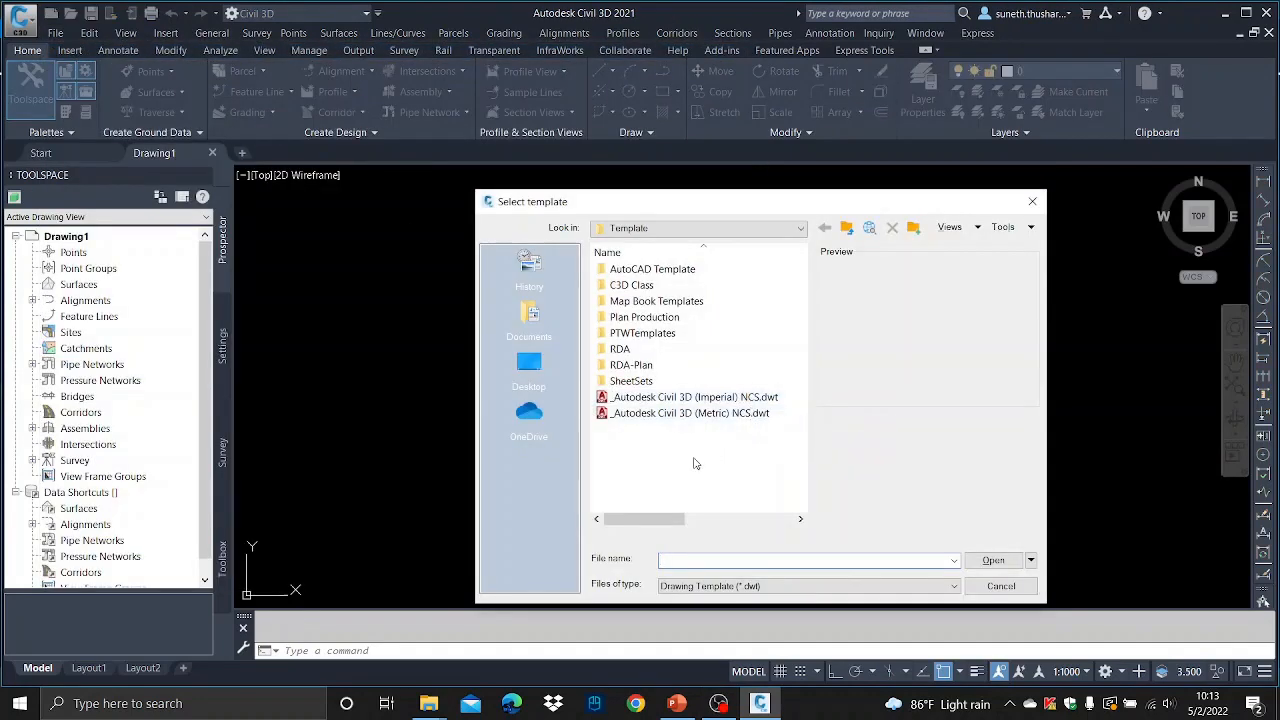
pyautogui.rightClick(695, 464)
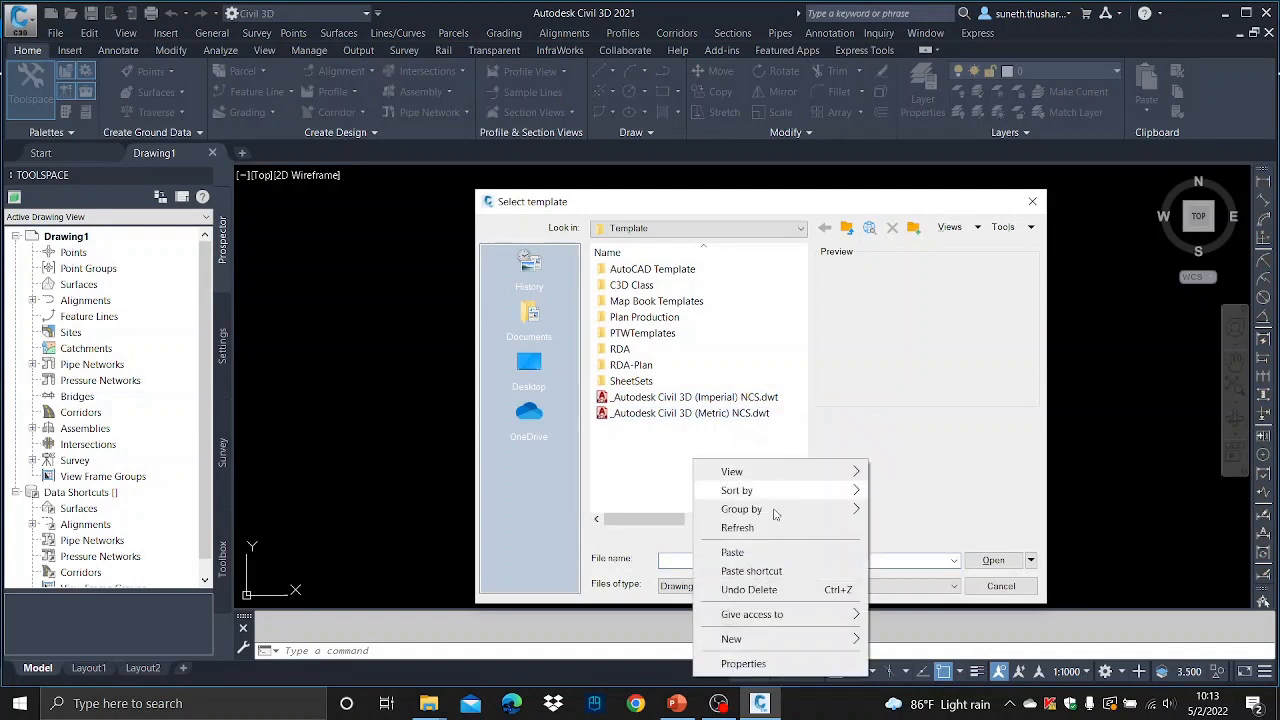
pyautogui.click(757, 553)
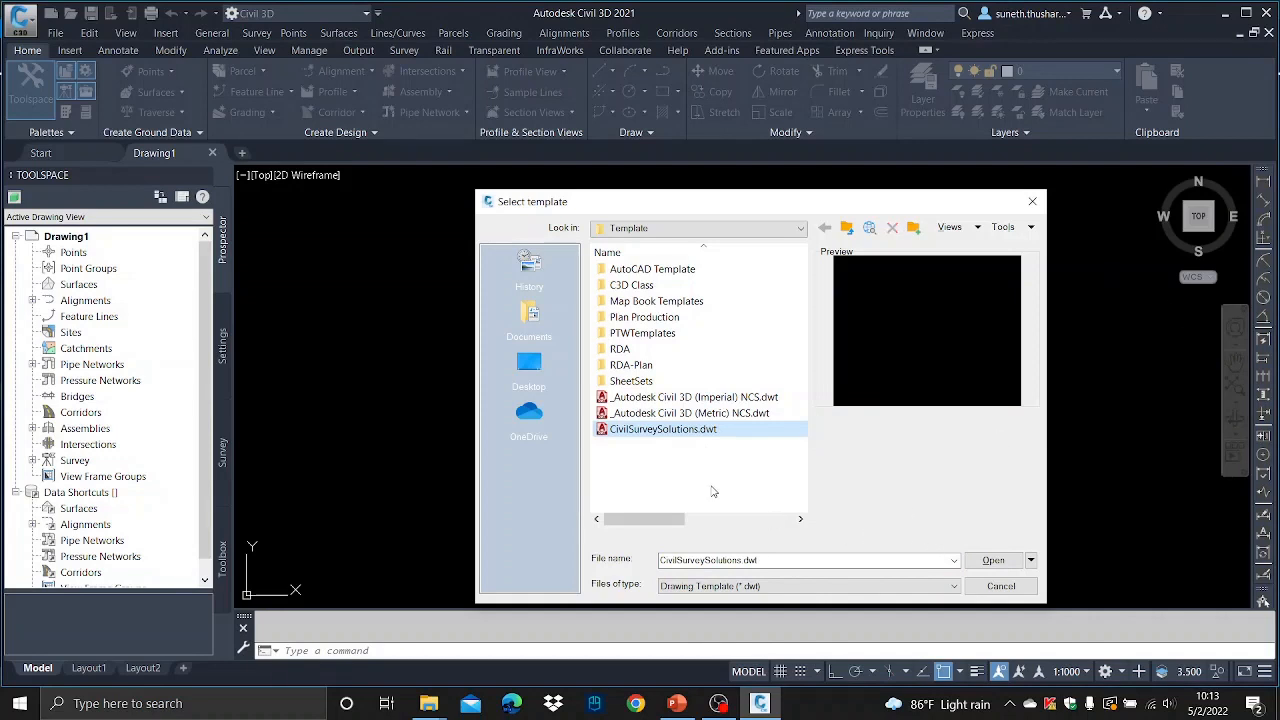
# - Create the new drawing from the CivilSurveySolutions.dwt template and dismiss the earlier-version notice
pyautogui.click(642, 443)
pyautogui.click(643, 431)
pyautogui.click(993, 560)
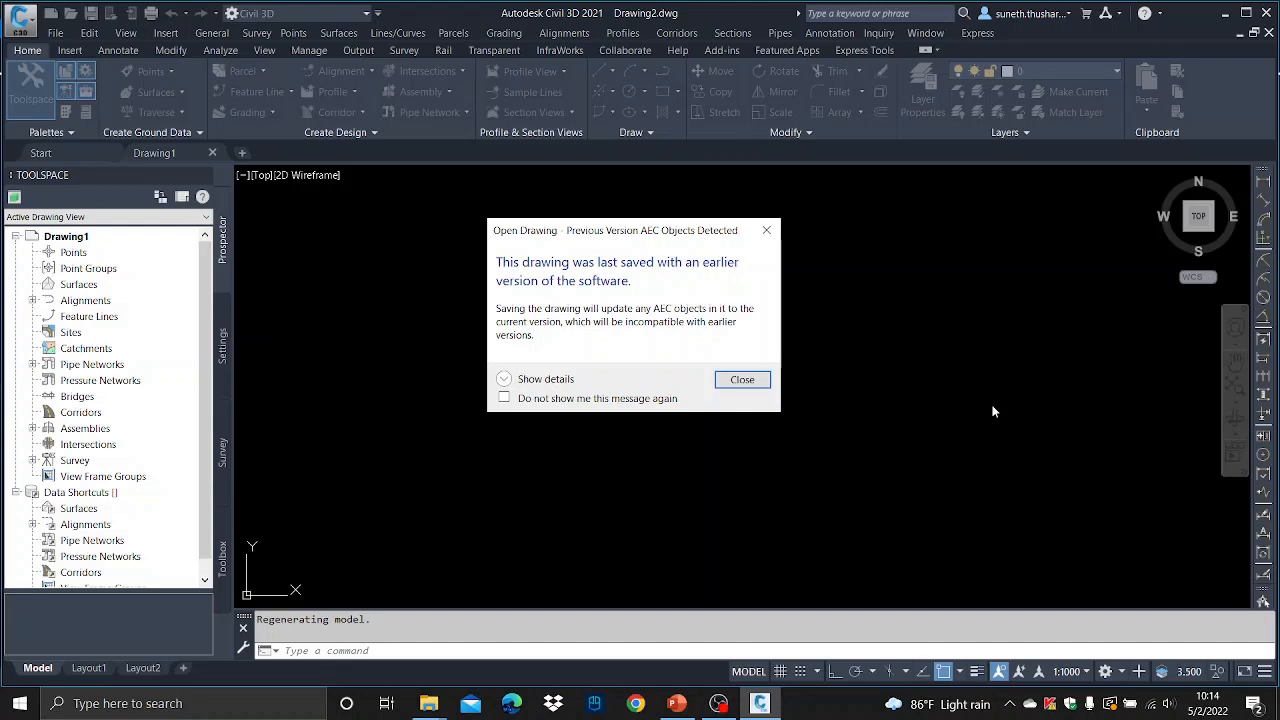
pyautogui.click(742, 380)
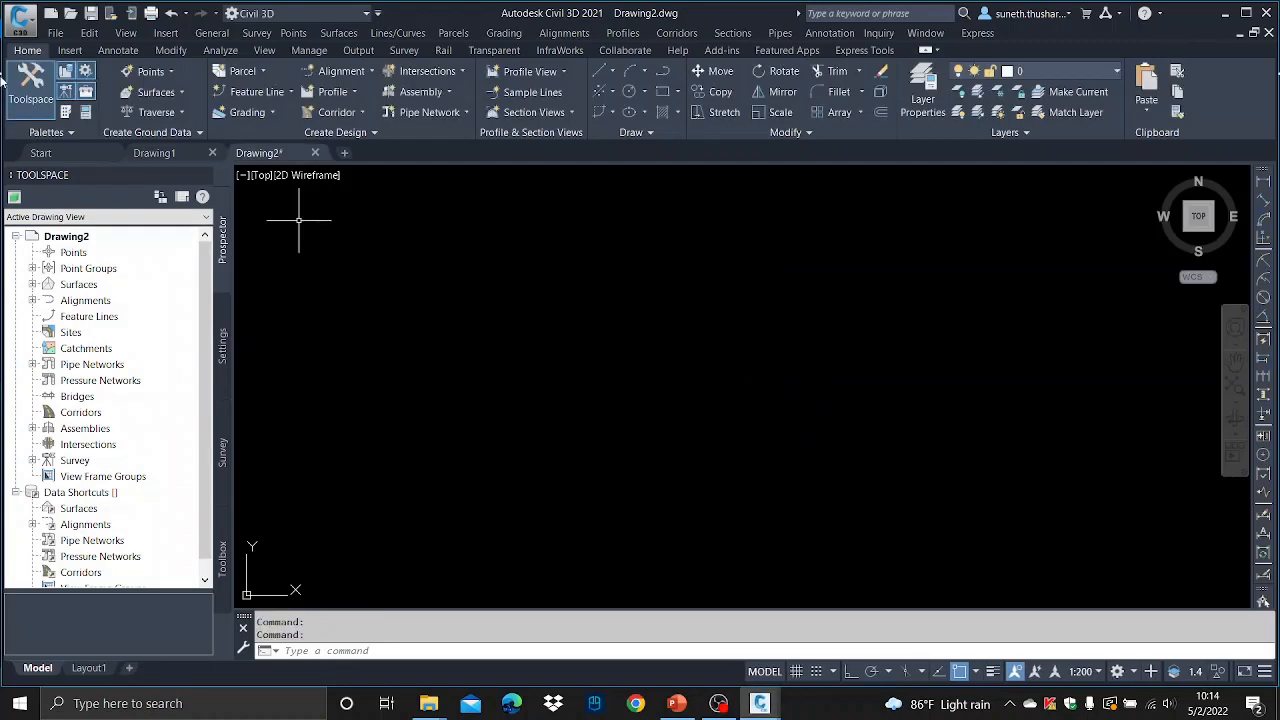
# - Save the drawing as Surface in the Study > Civil 3D folder on Data (E:)
pyautogui.click(57, 33)
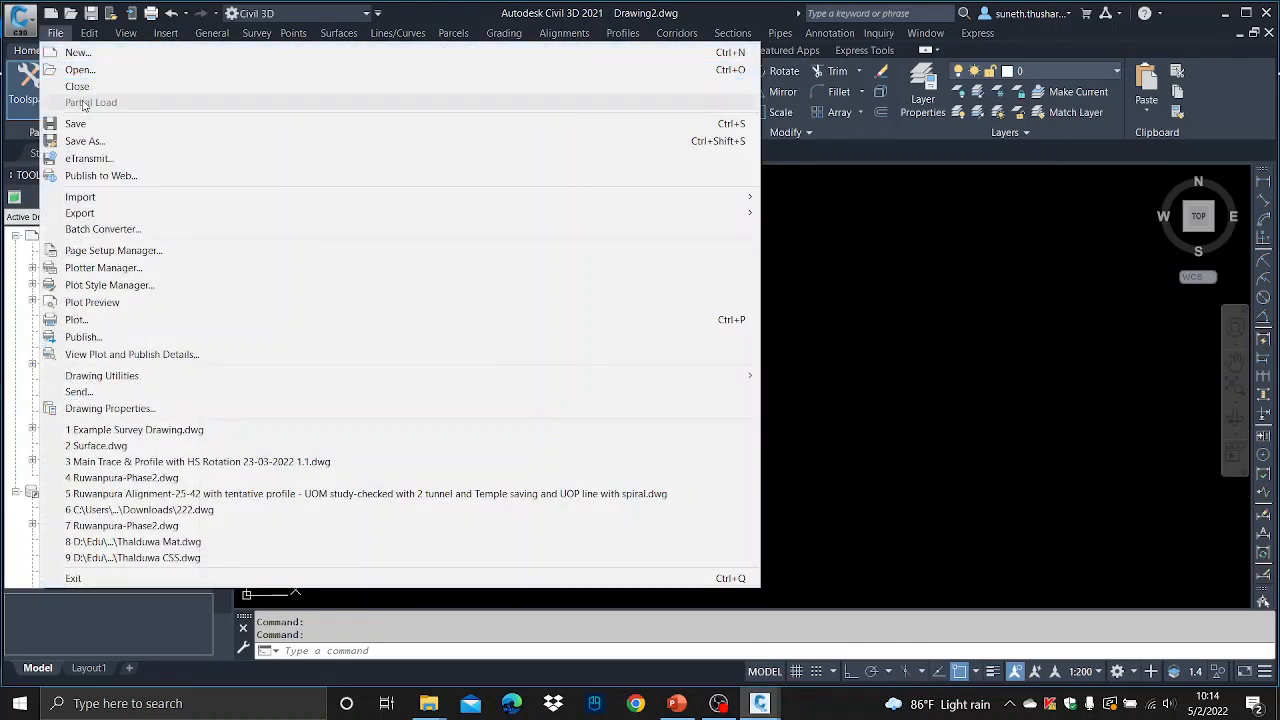
pyautogui.click(80, 134)
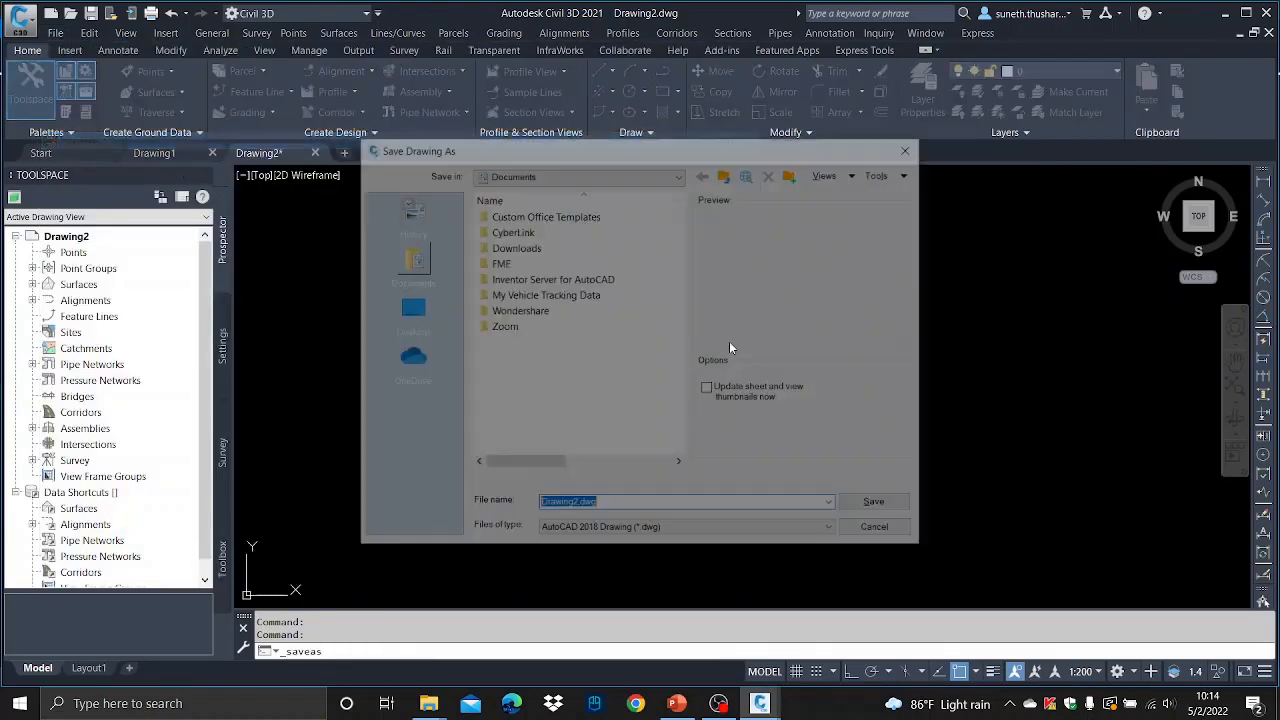
pyautogui.click(675, 173)
pyautogui.click(623, 200)
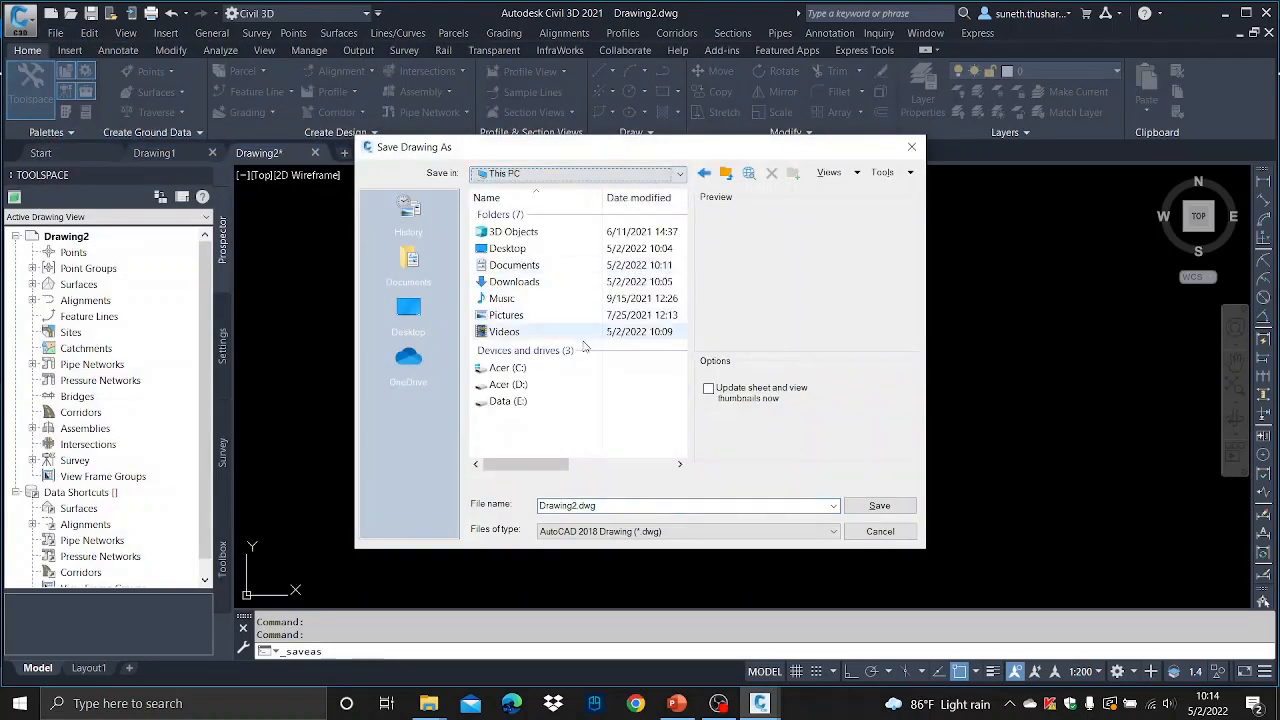
pyautogui.doubleClick(508, 401)
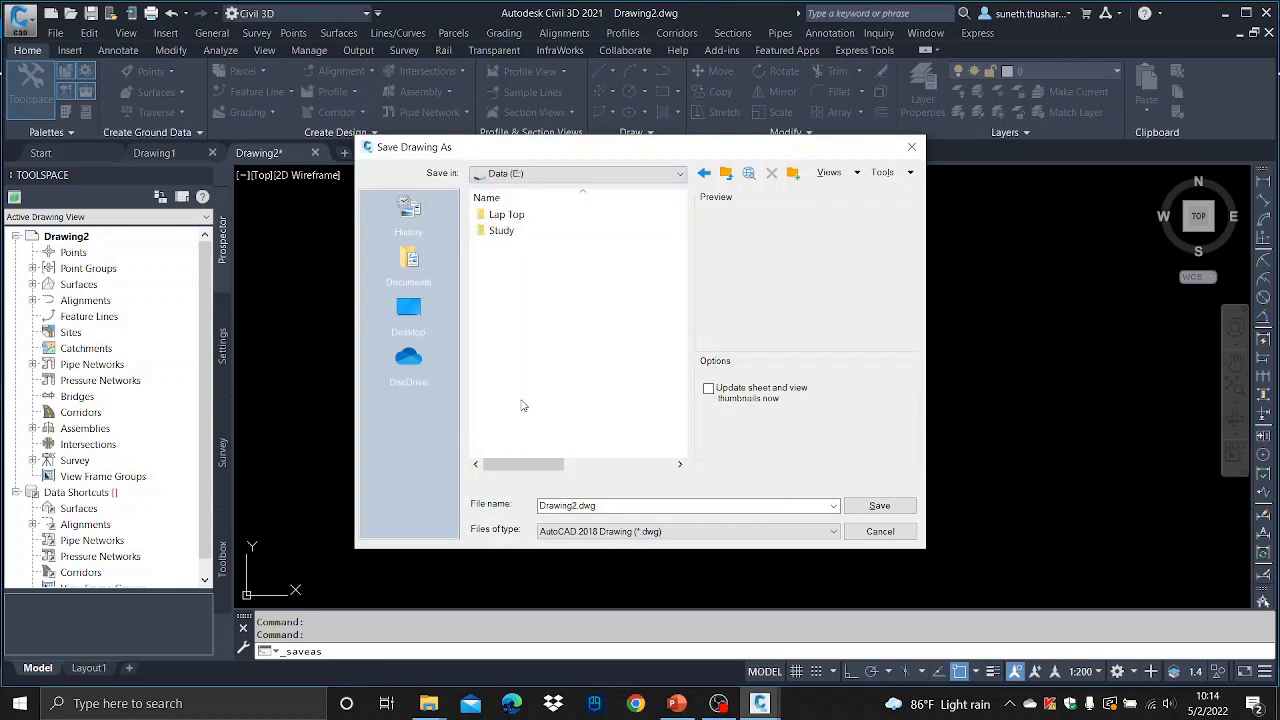
pyautogui.doubleClick(508, 232)
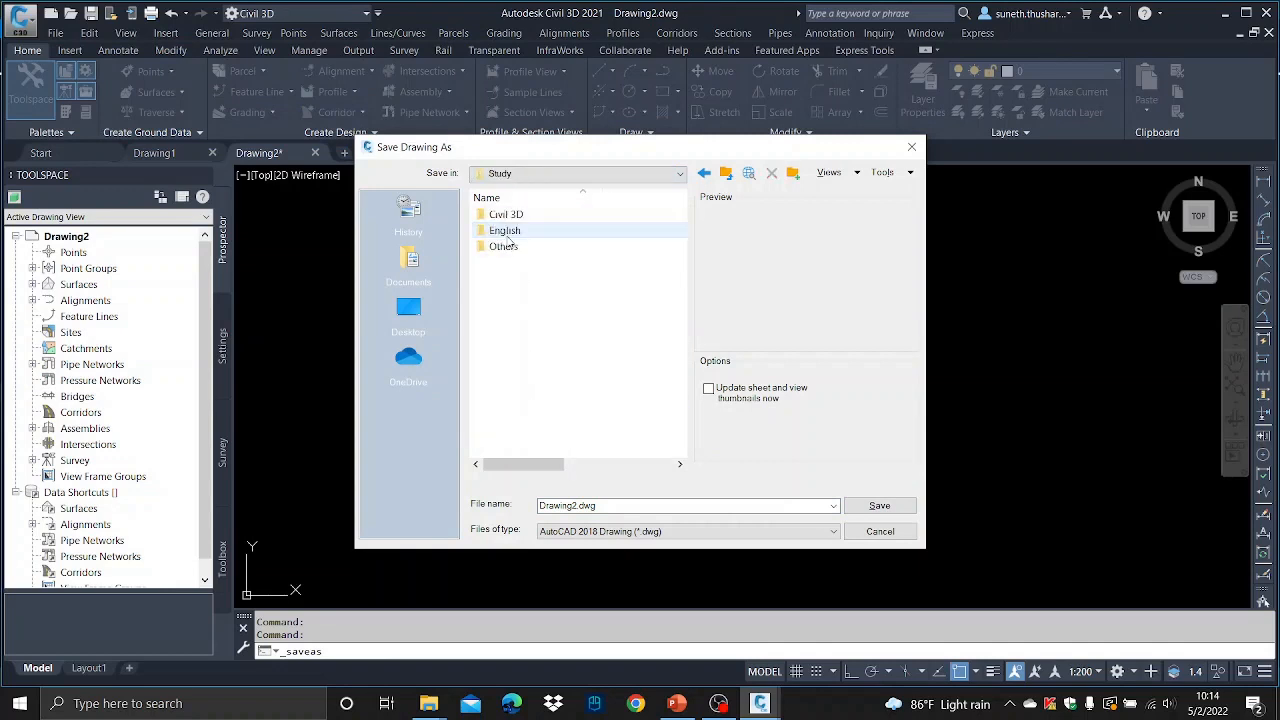
pyautogui.doubleClick(508, 215)
pyautogui.click(610, 505)
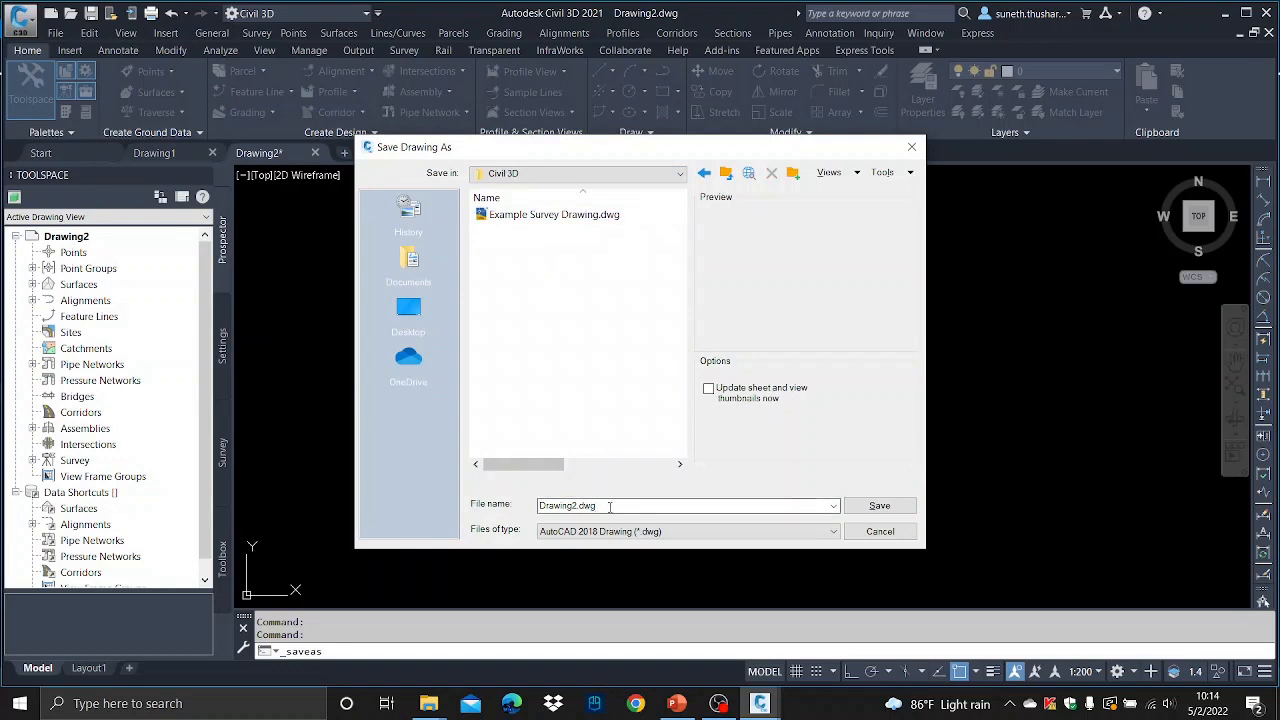
pyautogui.write('Surface')
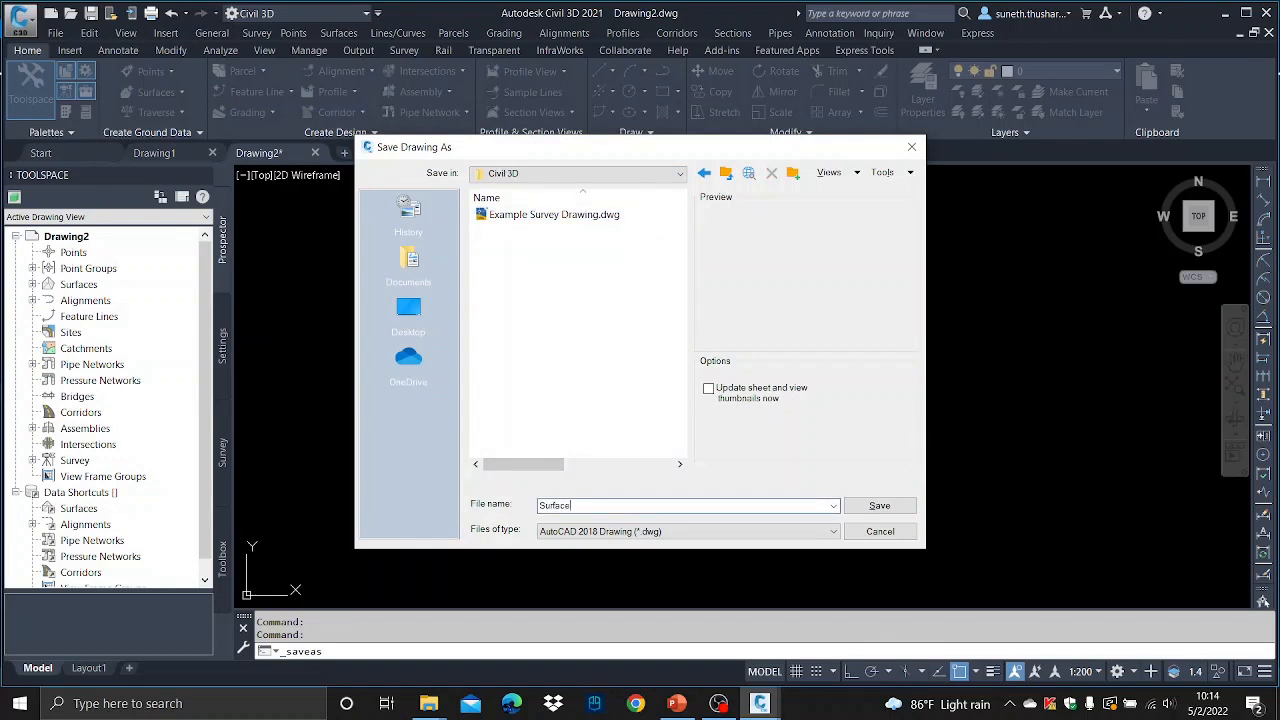
pyautogui.click(868, 507)
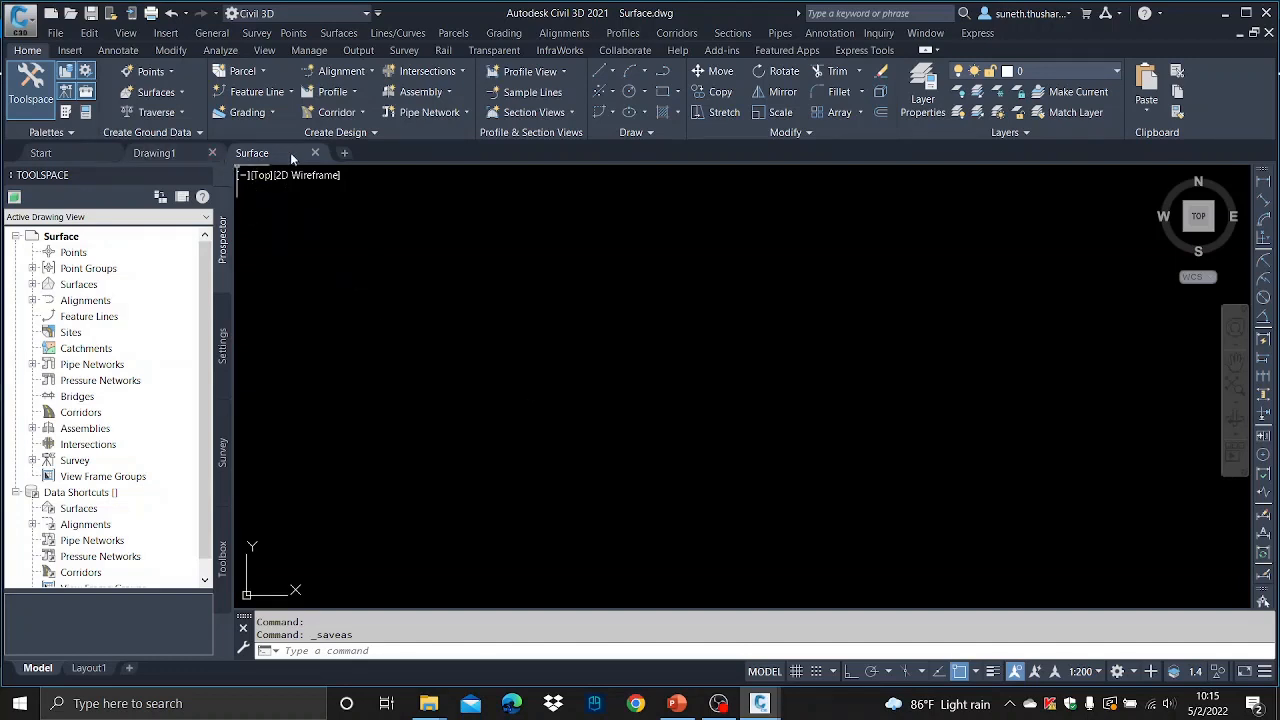
# - Close the Drawing1 tab
pyautogui.moveTo(287, 160)
pyautogui.moveTo(166, 153)
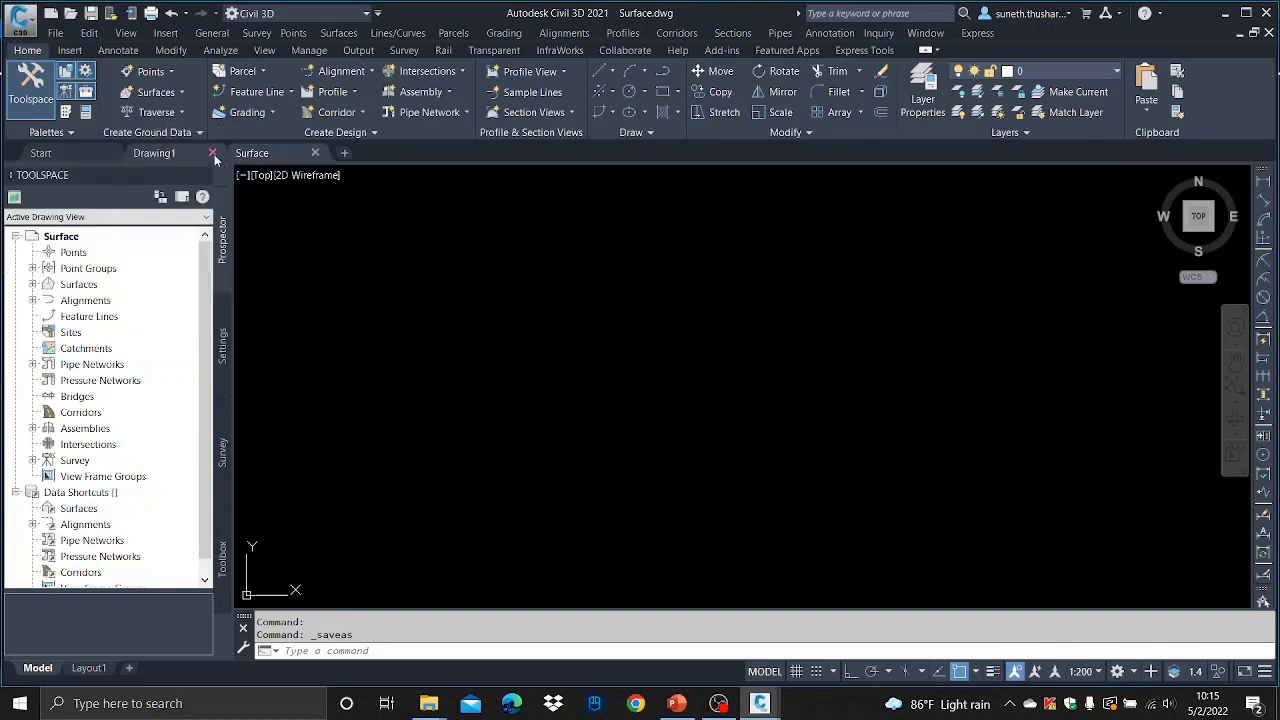
pyautogui.click(212, 153)
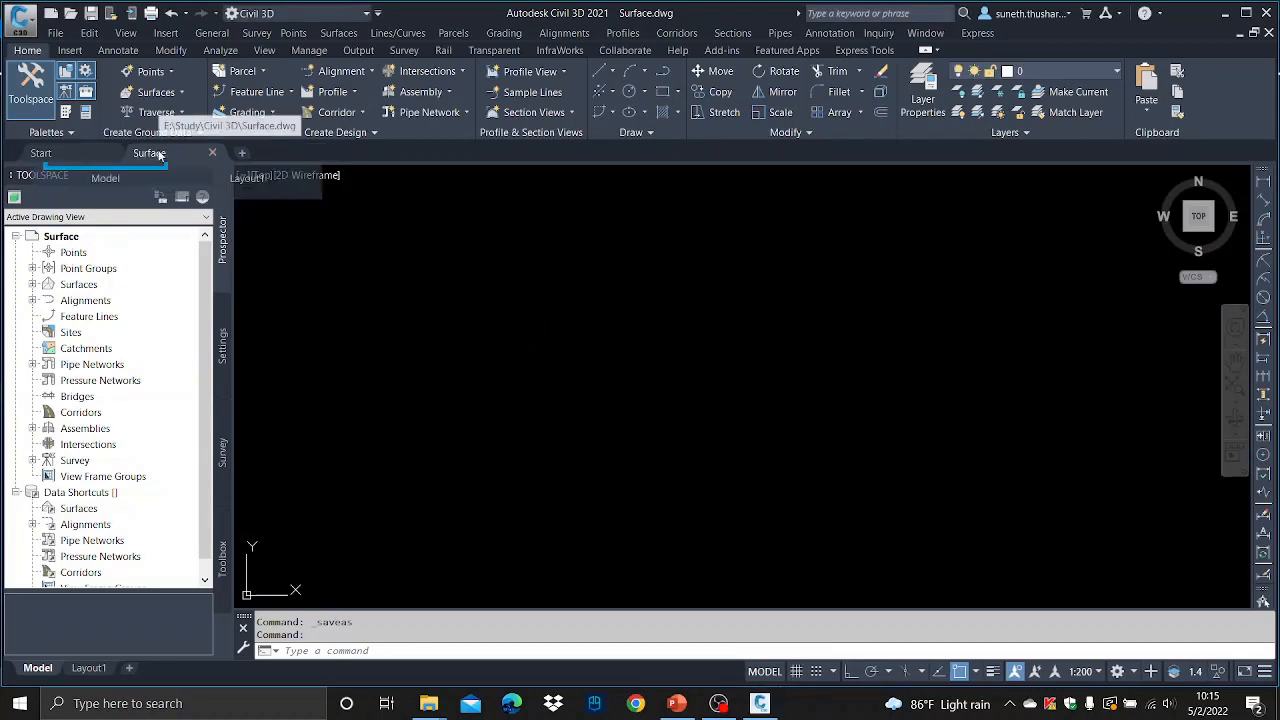
# - Switch to the Civil 3D folder window to check for the saved drawing file
pyautogui.moveTo(160, 153)
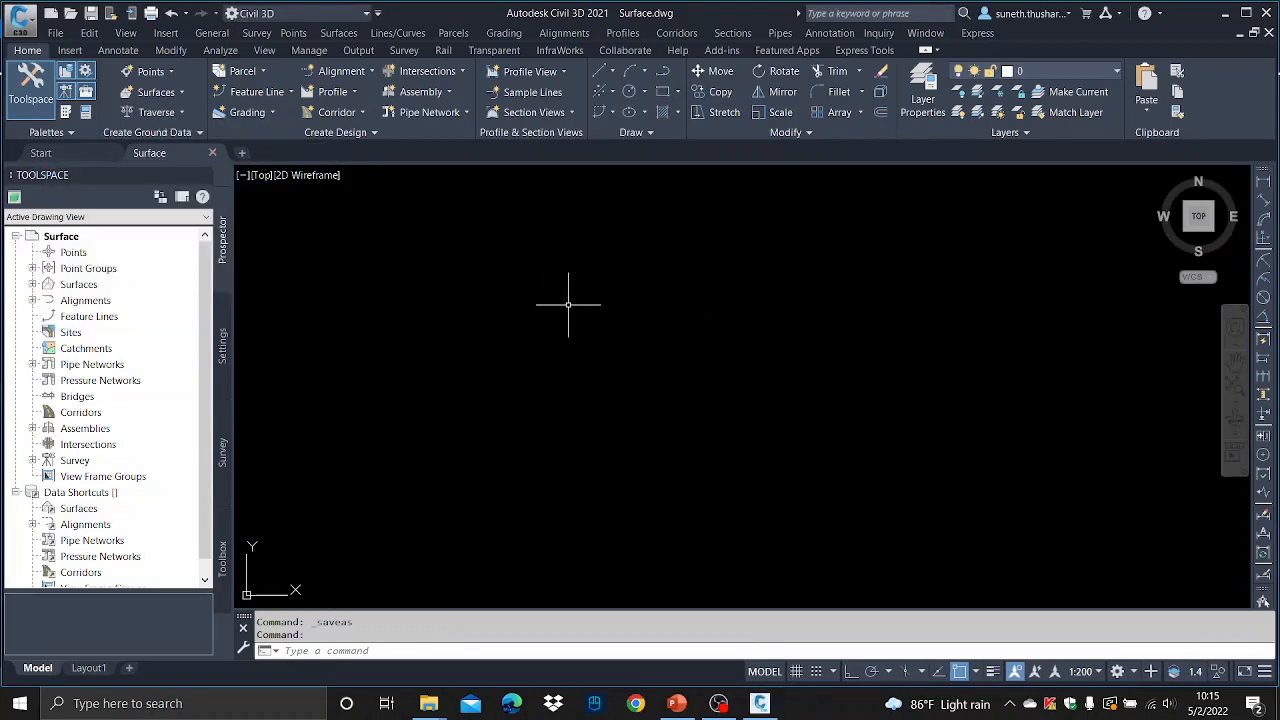
pyautogui.click(424, 706)
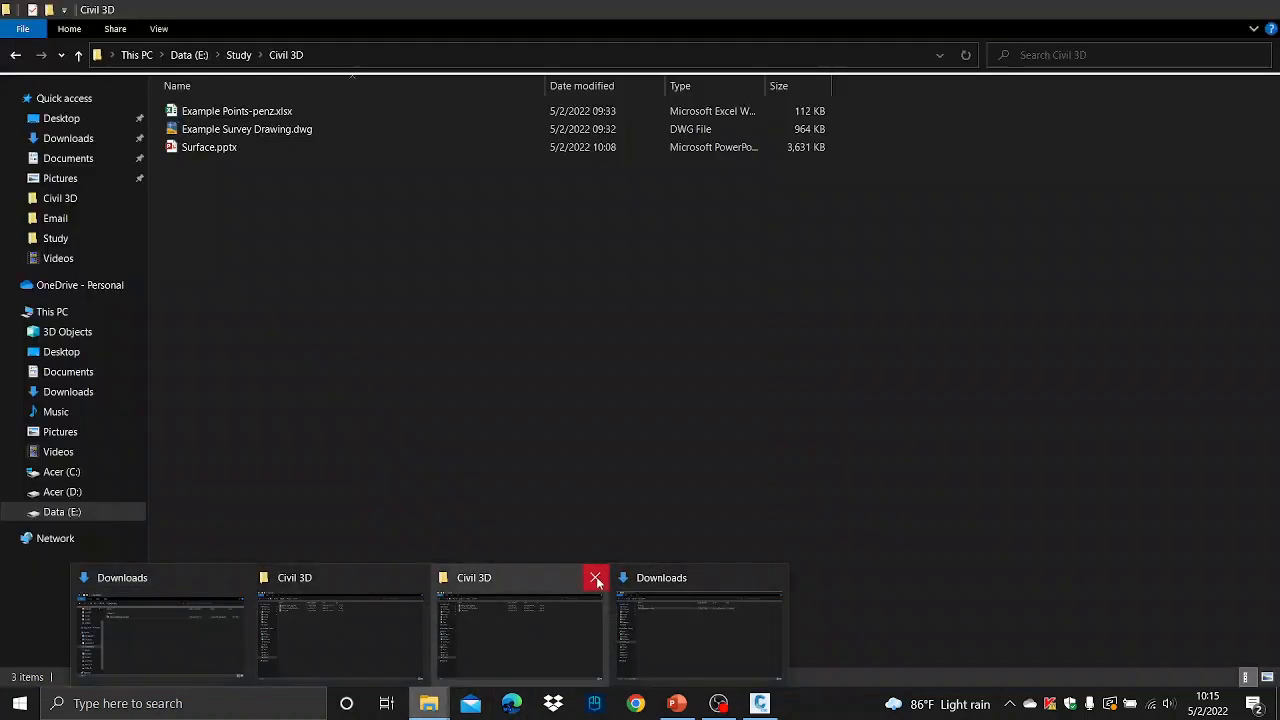
pyautogui.click(594, 577)
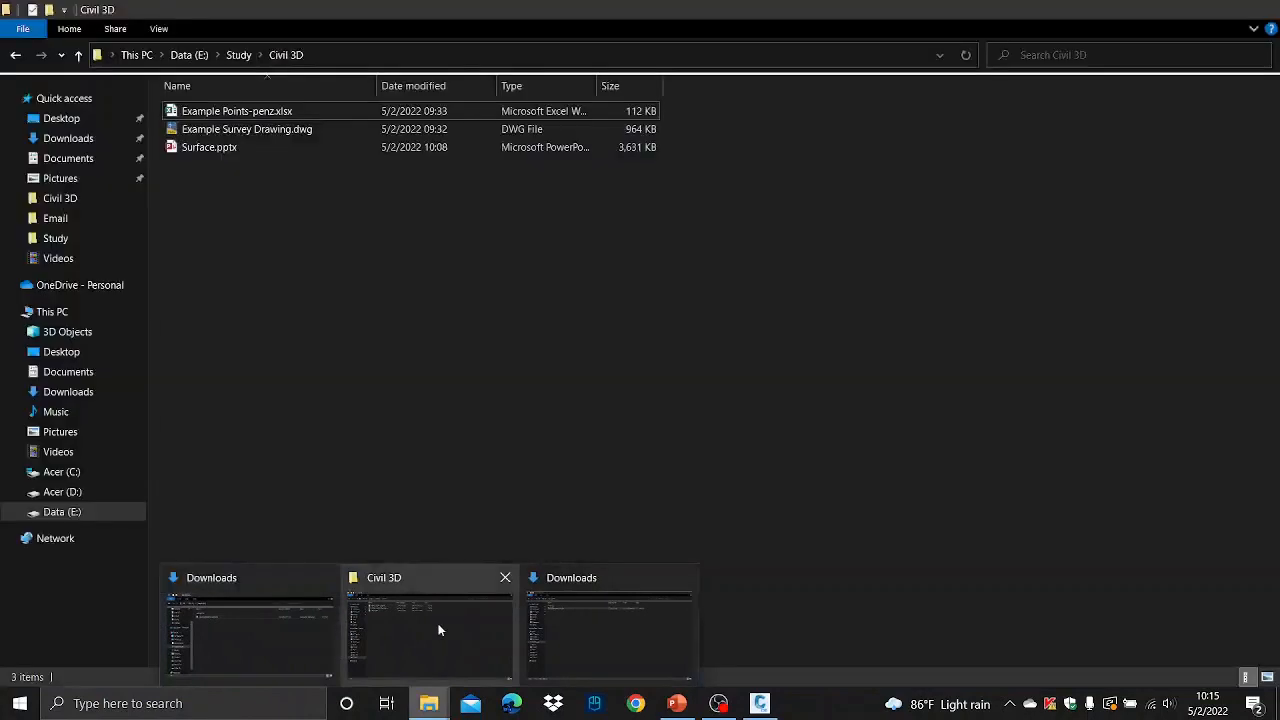
pyautogui.click(438, 630)
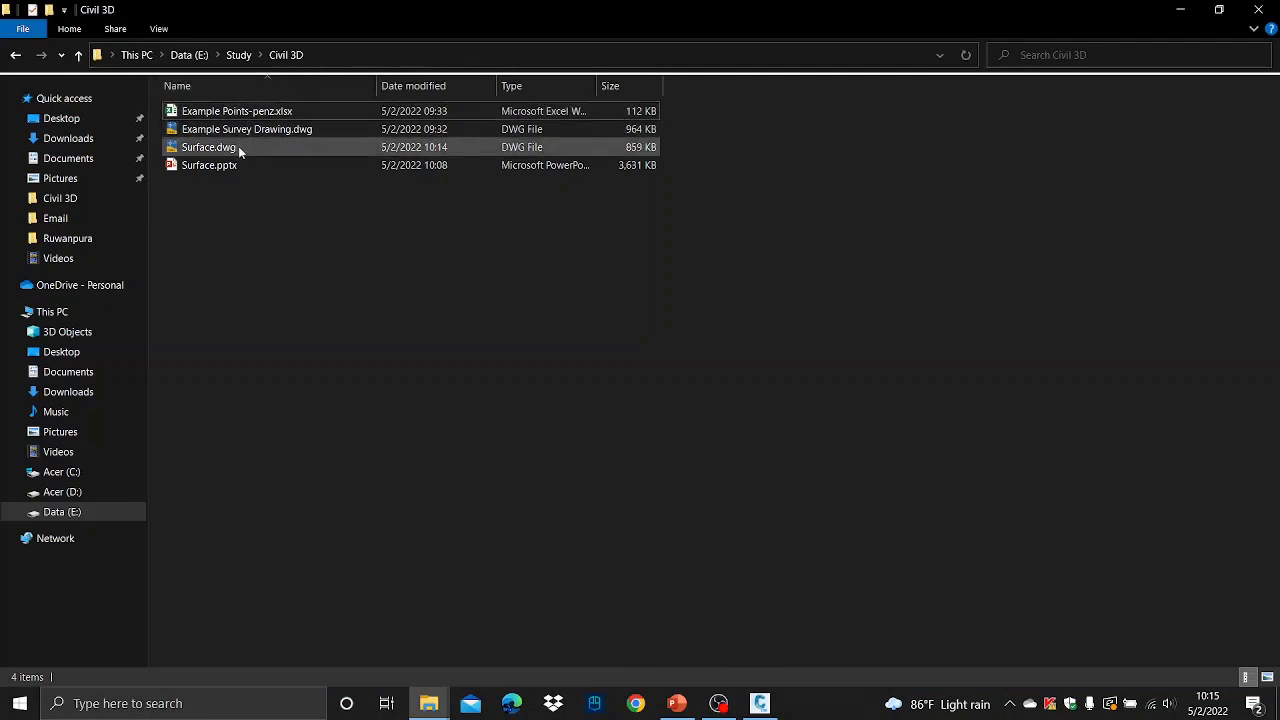
pyautogui.moveTo(238, 147)
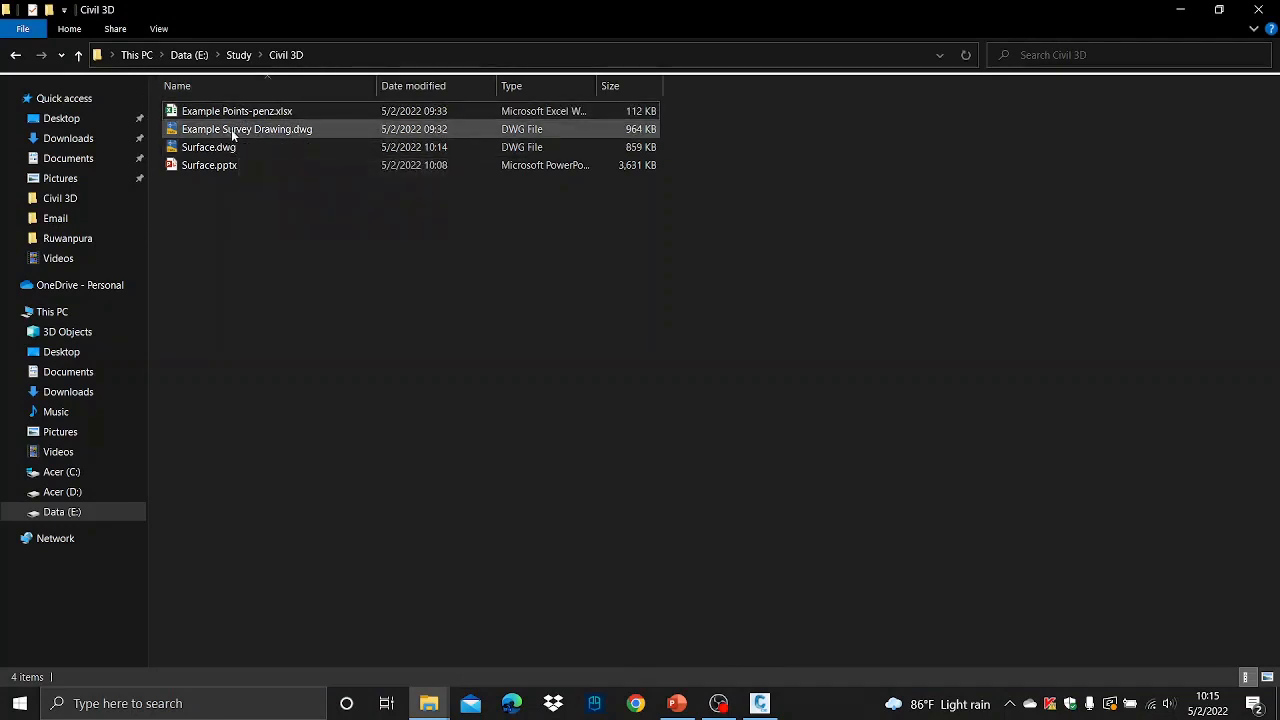
# - Open Example Survey Drawing.dwg from the folder and continue opening it past the foreign DWG notice
pyautogui.moveTo(328, 136)
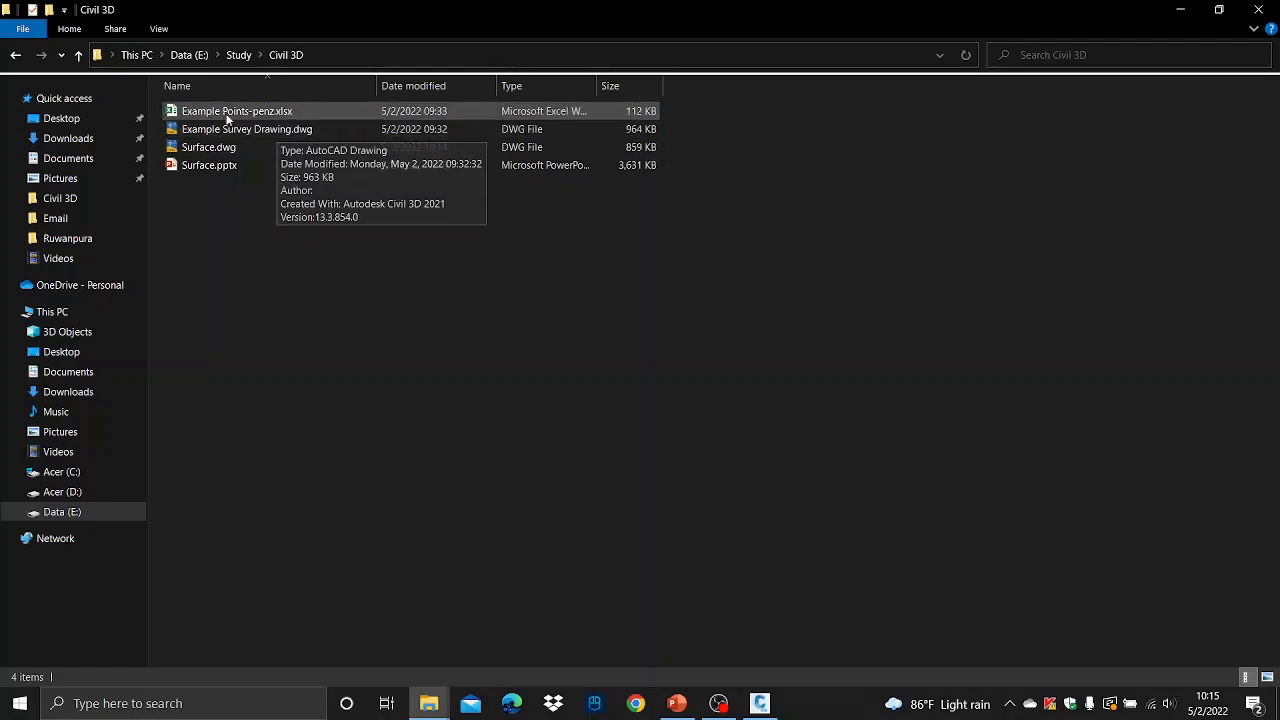
pyautogui.moveTo(247, 112)
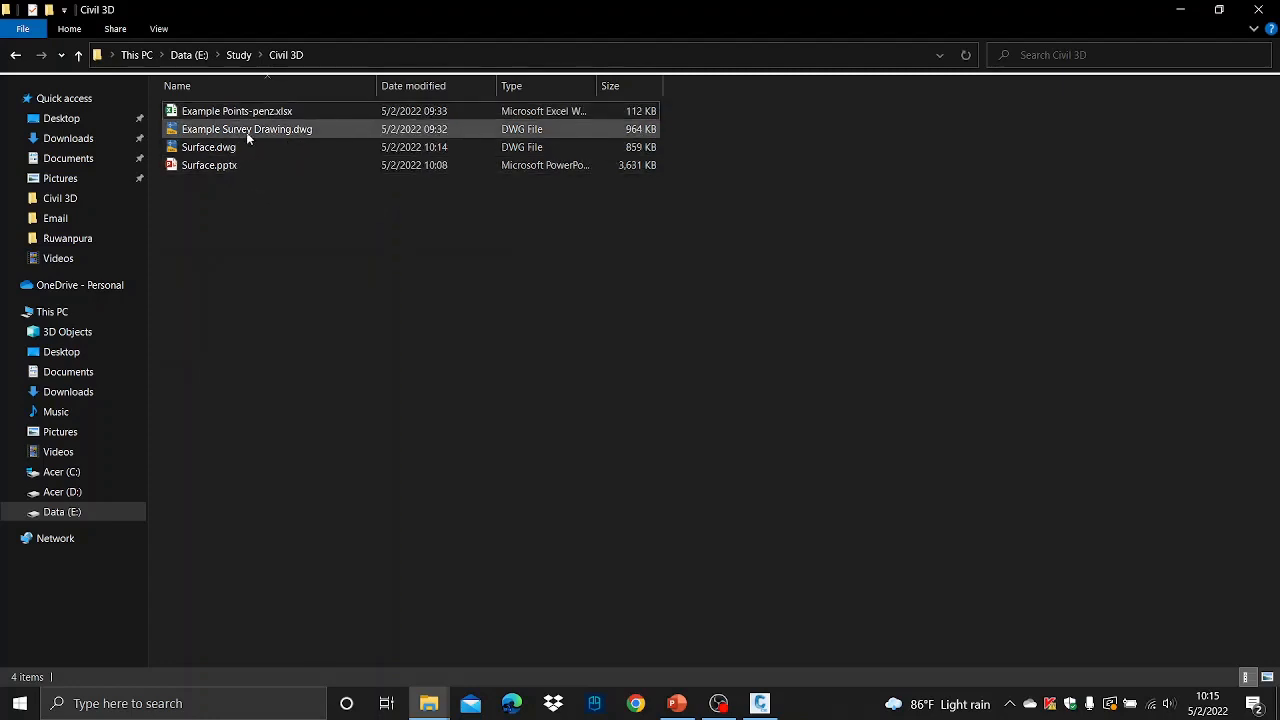
pyautogui.moveTo(200, 132)
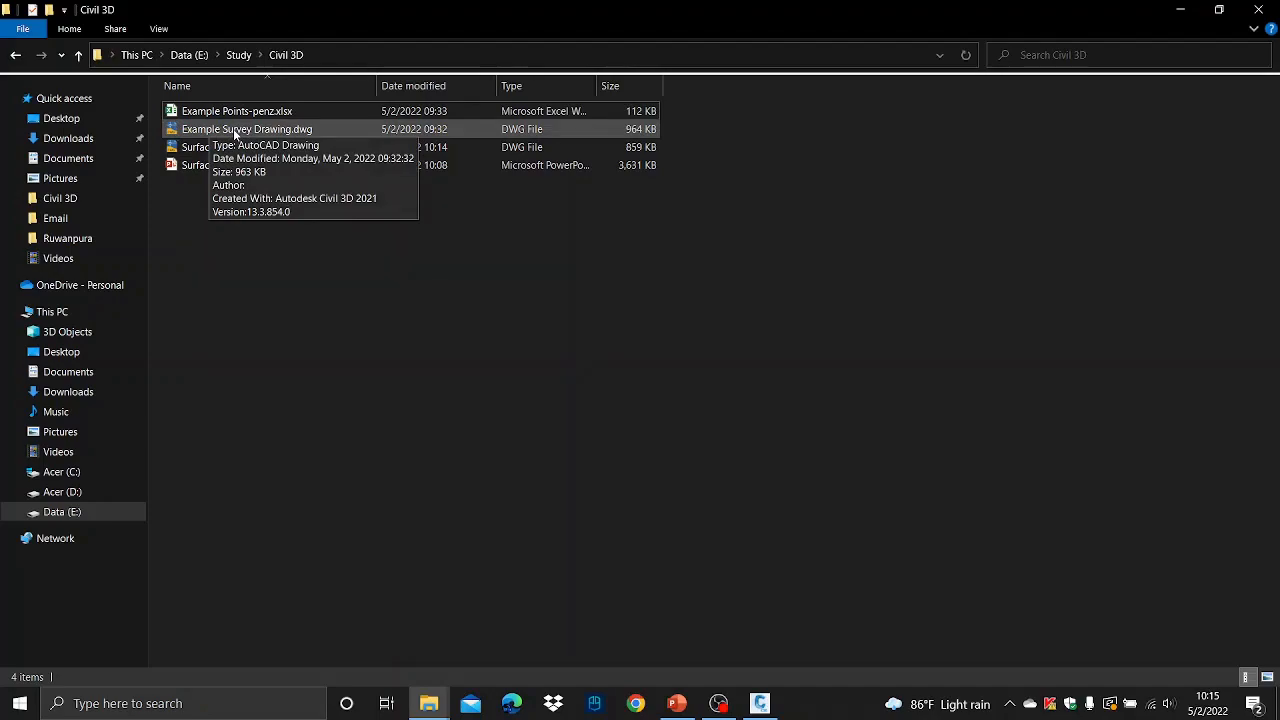
pyautogui.doubleClick(235, 130)
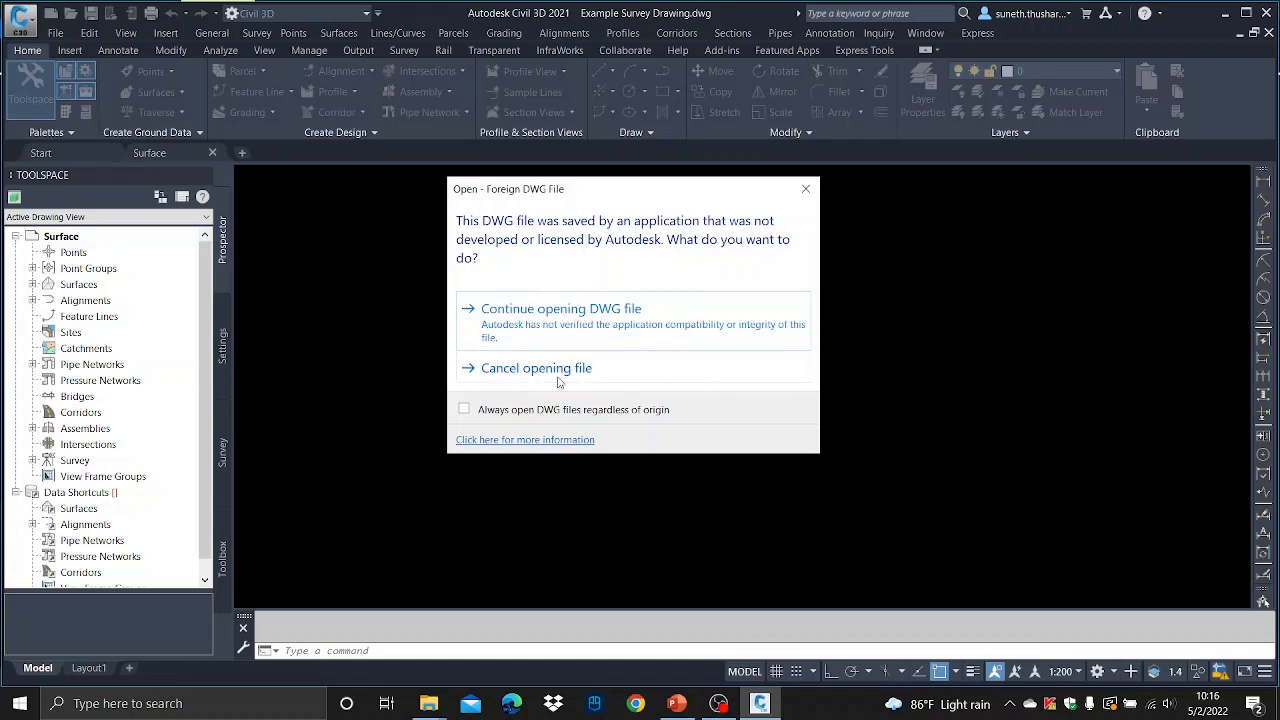
pyautogui.click(536, 320)
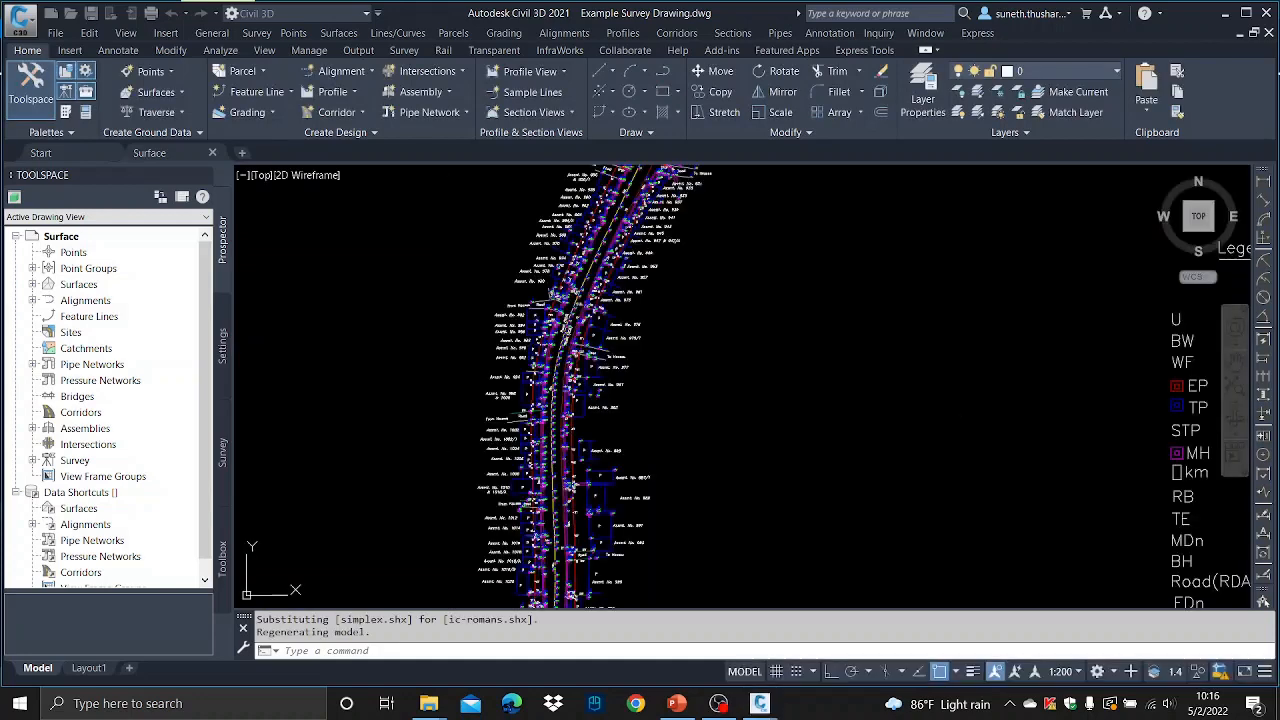
# - Examine the survey drawing's road layout, point labels and legend across the whole sheet
pyautogui.scroll(-8, 868, 409)
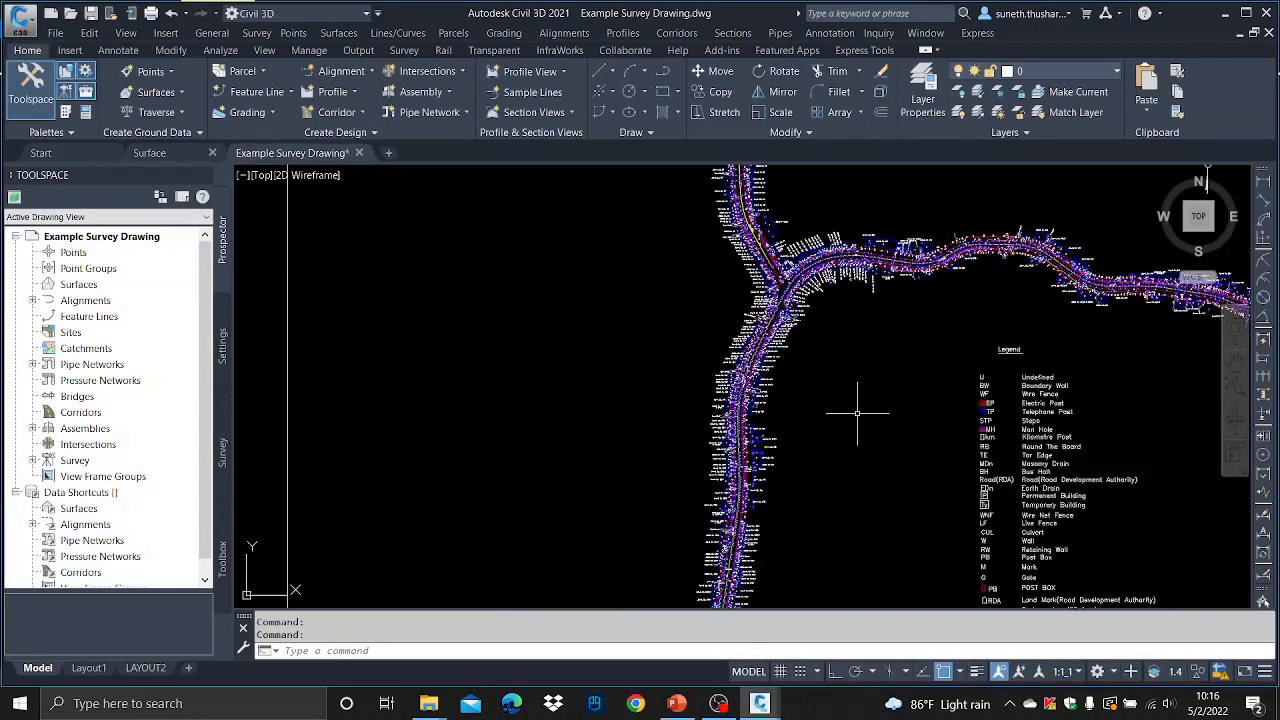
pyautogui.moveTo(909, 375); pyautogui.dragTo(560, 351, button='middle')
pyautogui.scroll(10, 490, 368)
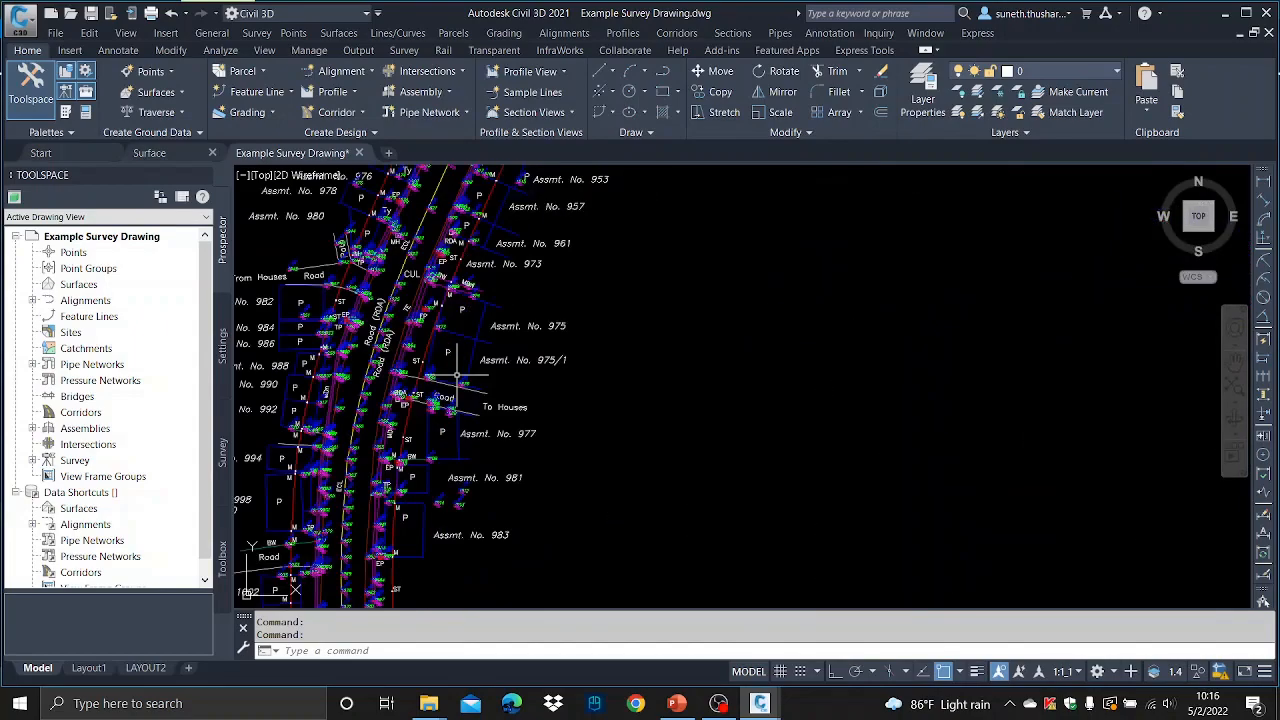
pyautogui.scroll(-3, 458, 365)
pyautogui.scroll(-6, 458, 365)
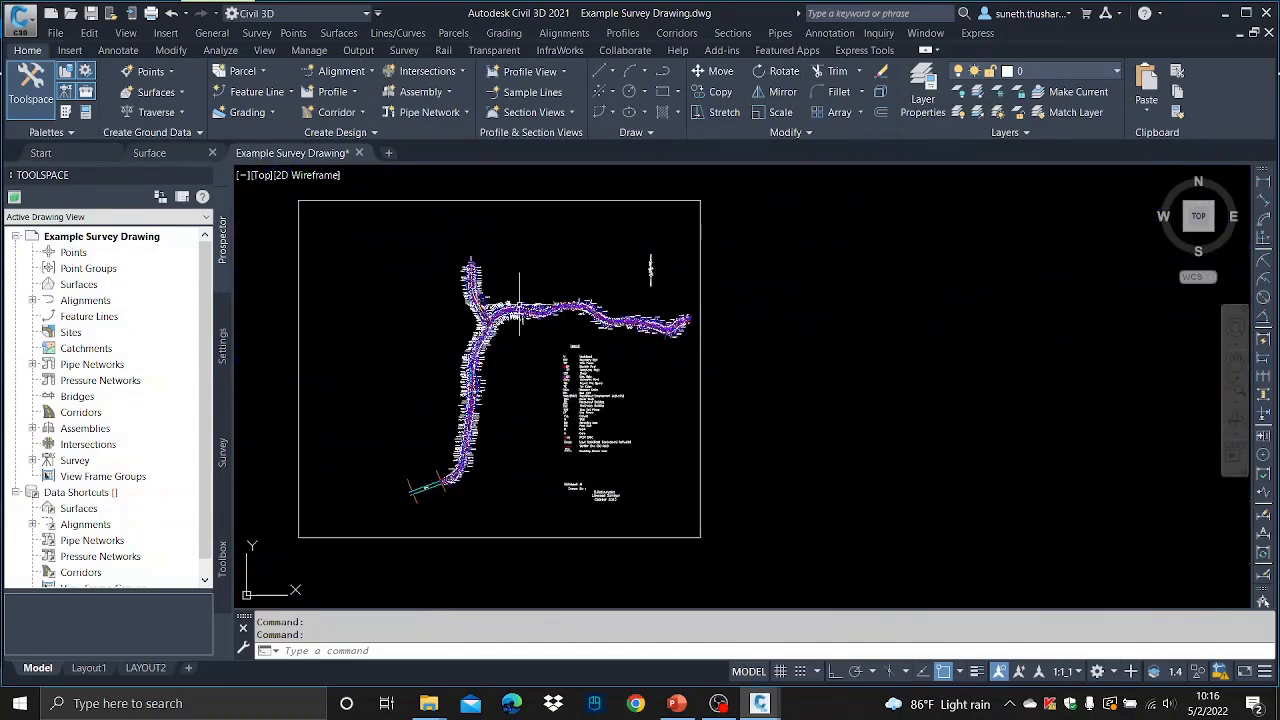
pyautogui.scroll(10, 494, 306)
pyautogui.scroll(-6, 494, 310)
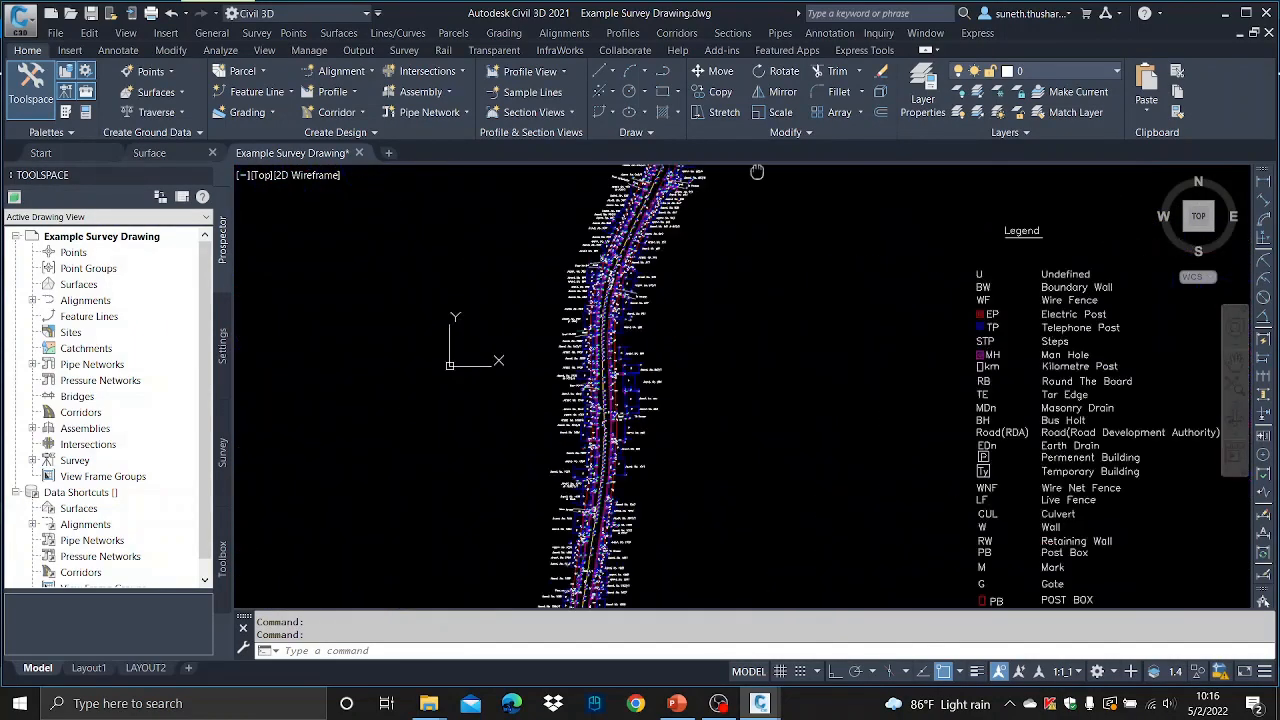
pyautogui.scroll(8, 640, 320)
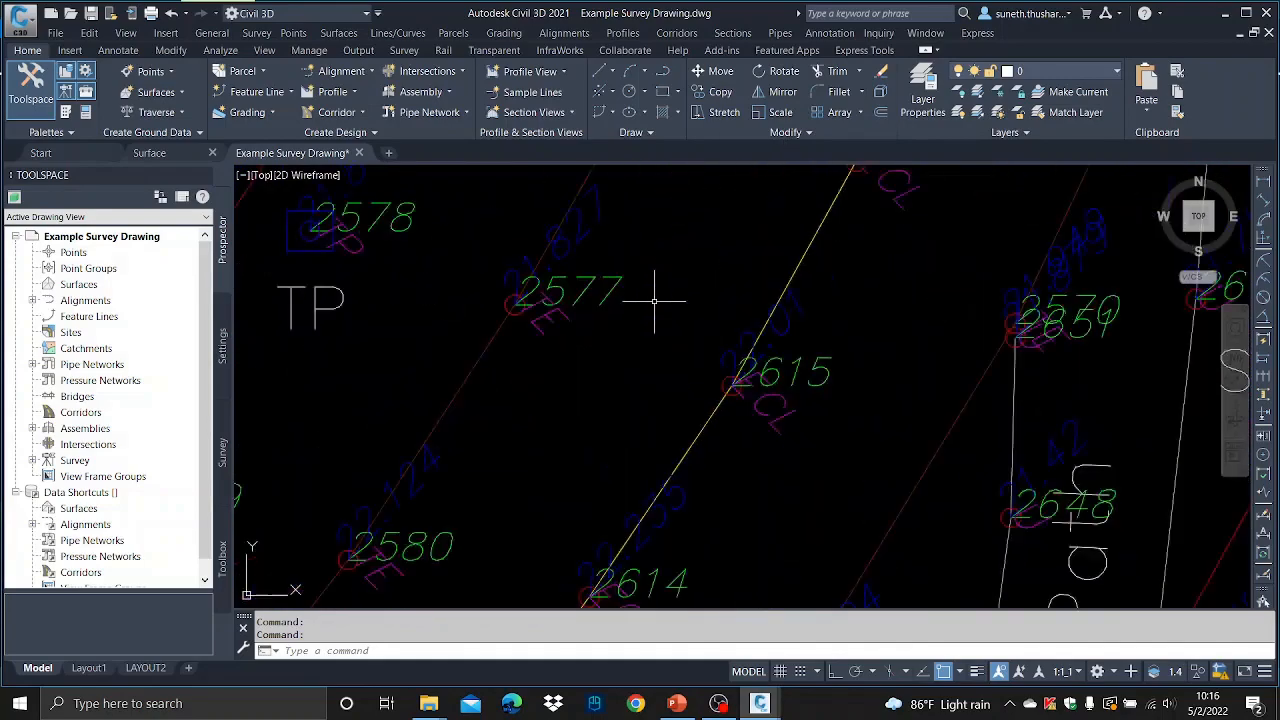
pyautogui.scroll(-10, 655, 300)
pyautogui.scroll(10, 575, 425)
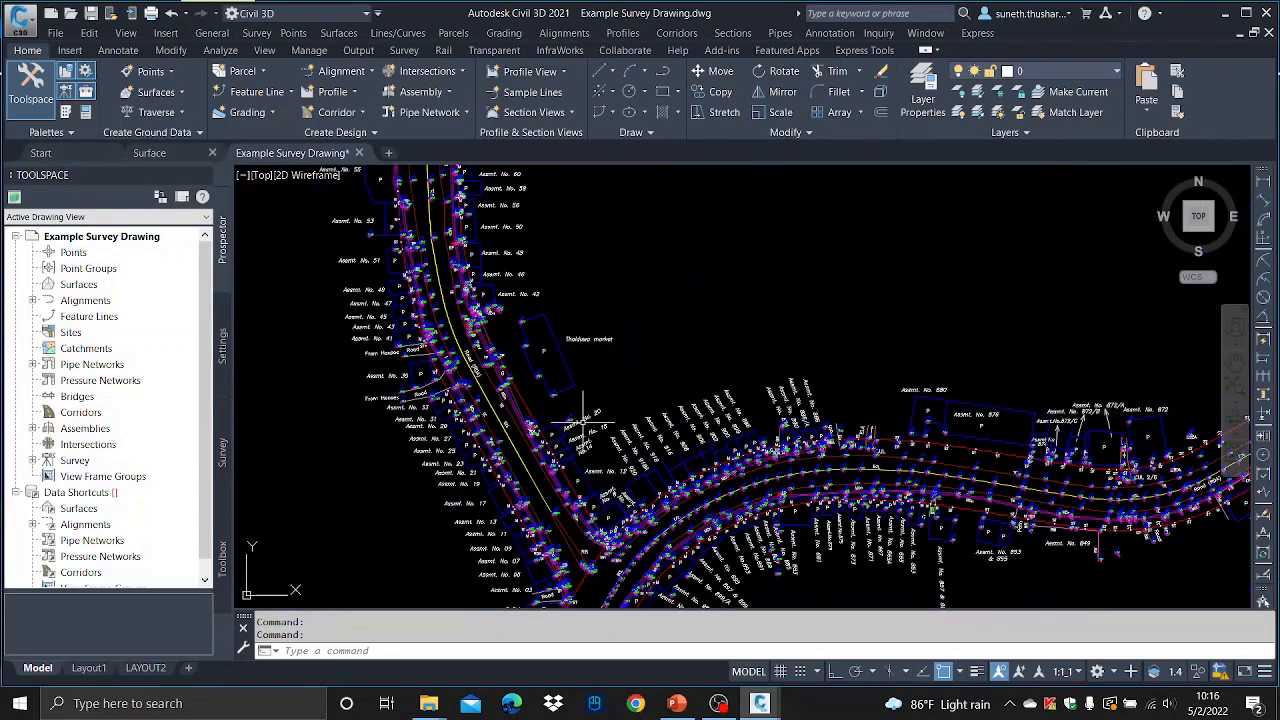
pyautogui.scroll(-3, 560, 432)
pyautogui.scroll(-8, 555, 440)
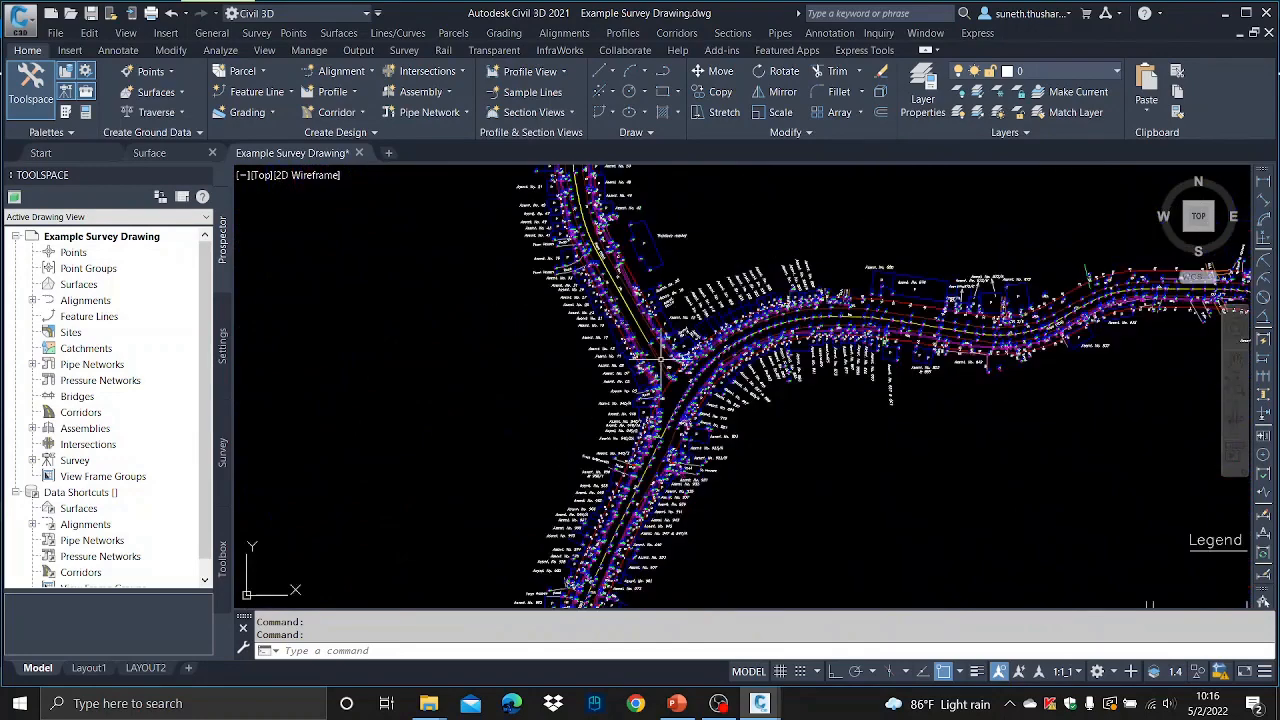
pyautogui.scroll(-4, 770, 290)
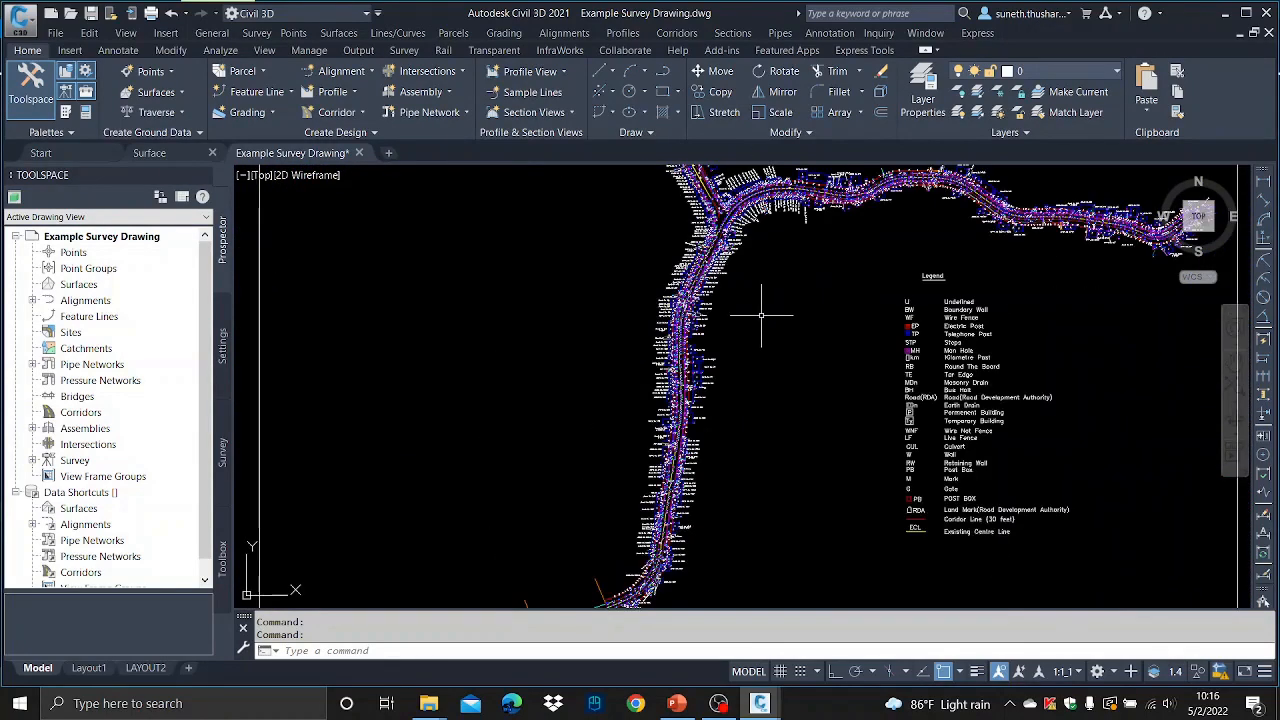
pyautogui.scroll(-8, 761, 316)
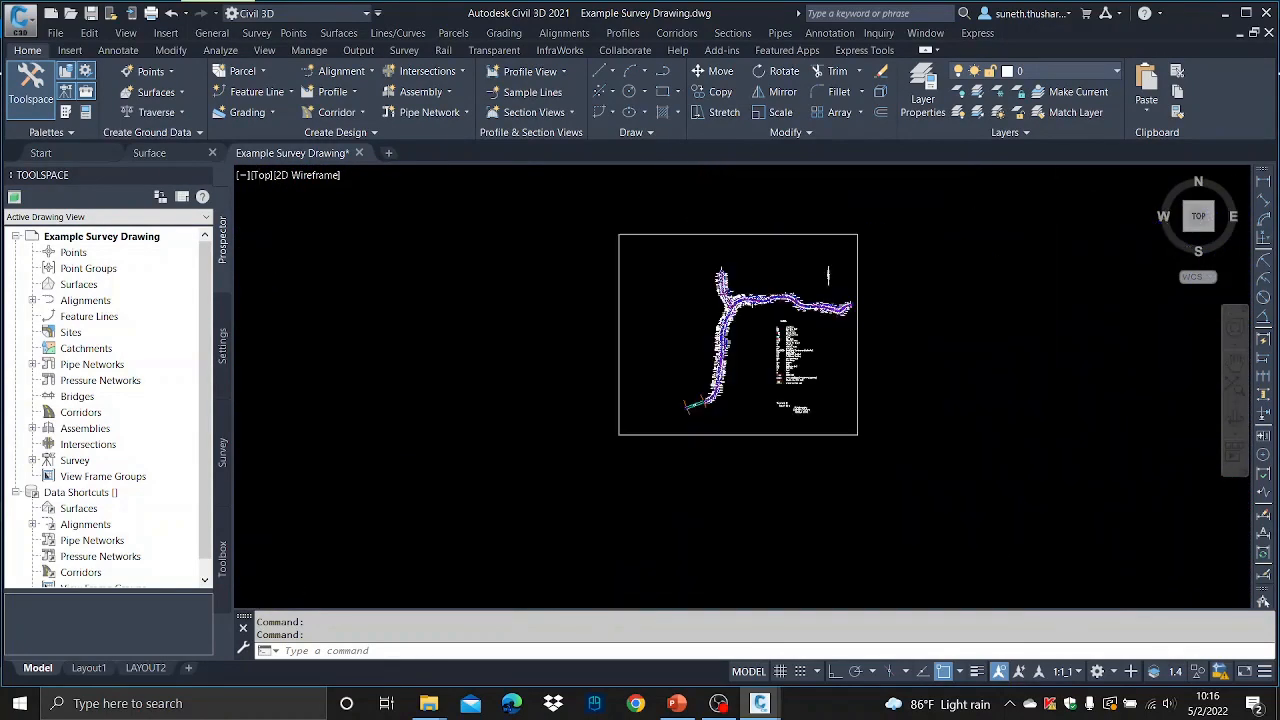
pyautogui.scroll(4, 761, 330)
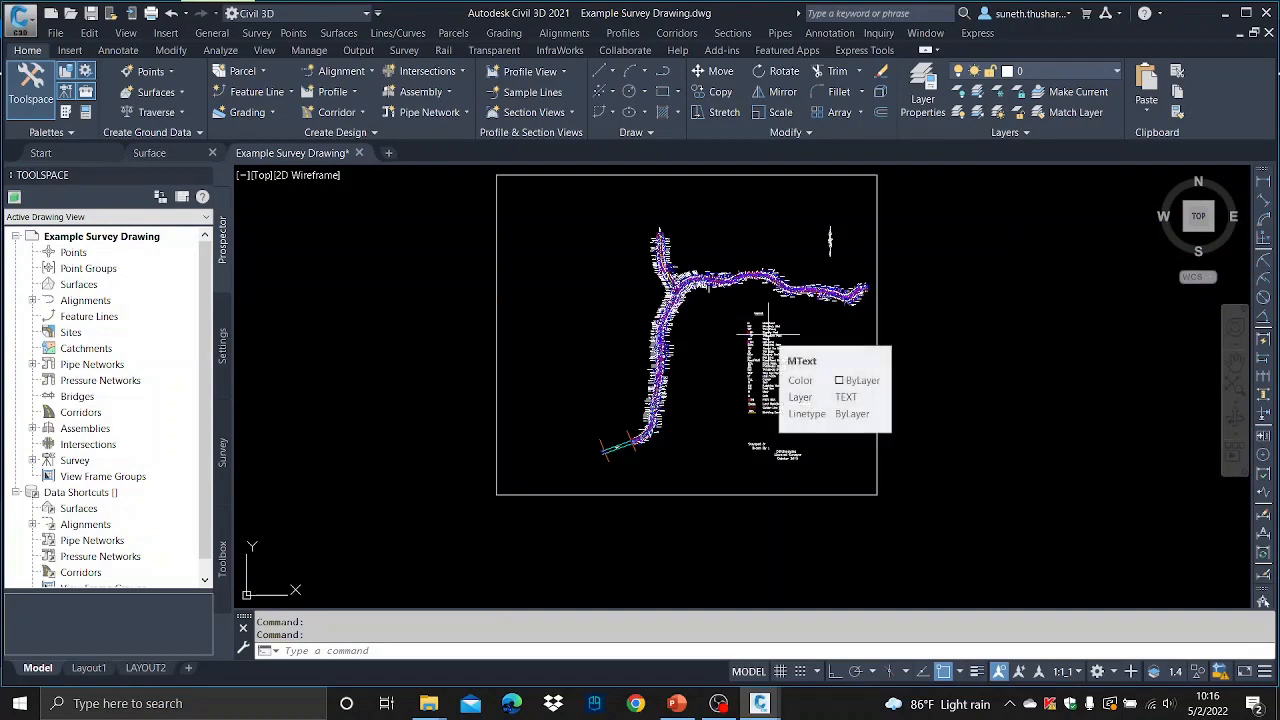
pyautogui.moveTo(347, 154)
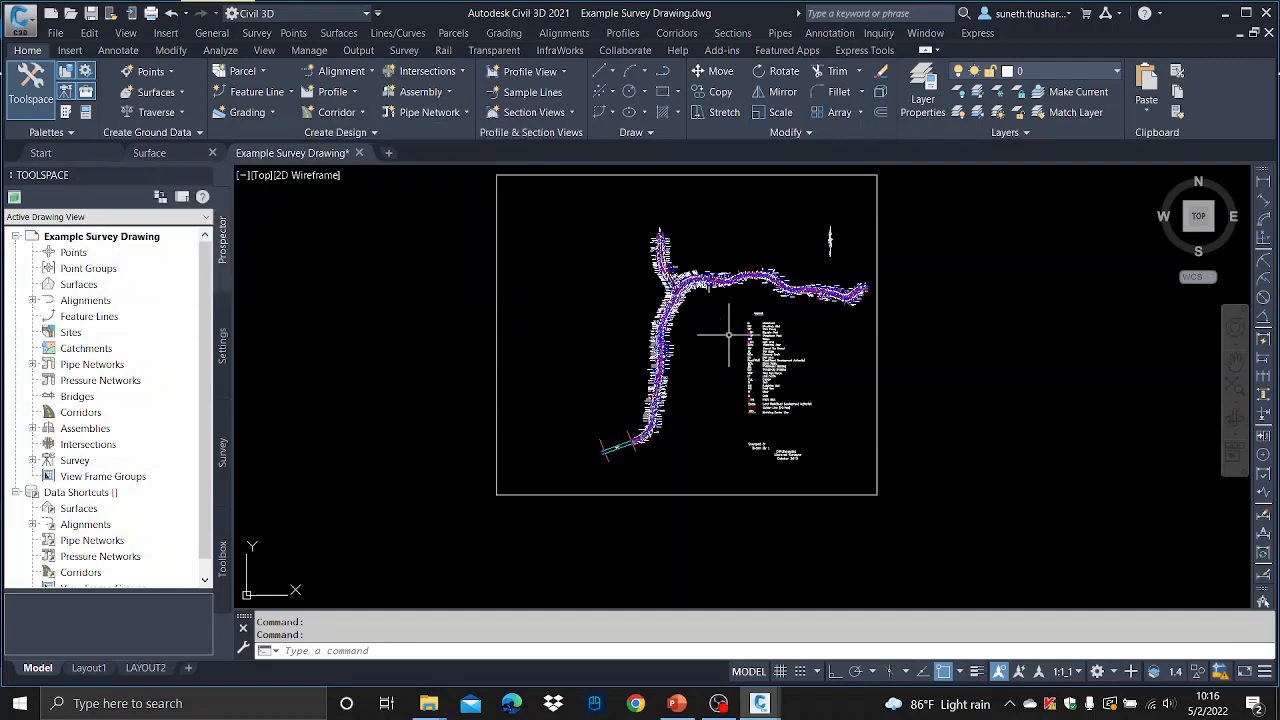
pyautogui.scroll(-2, 715, 370)
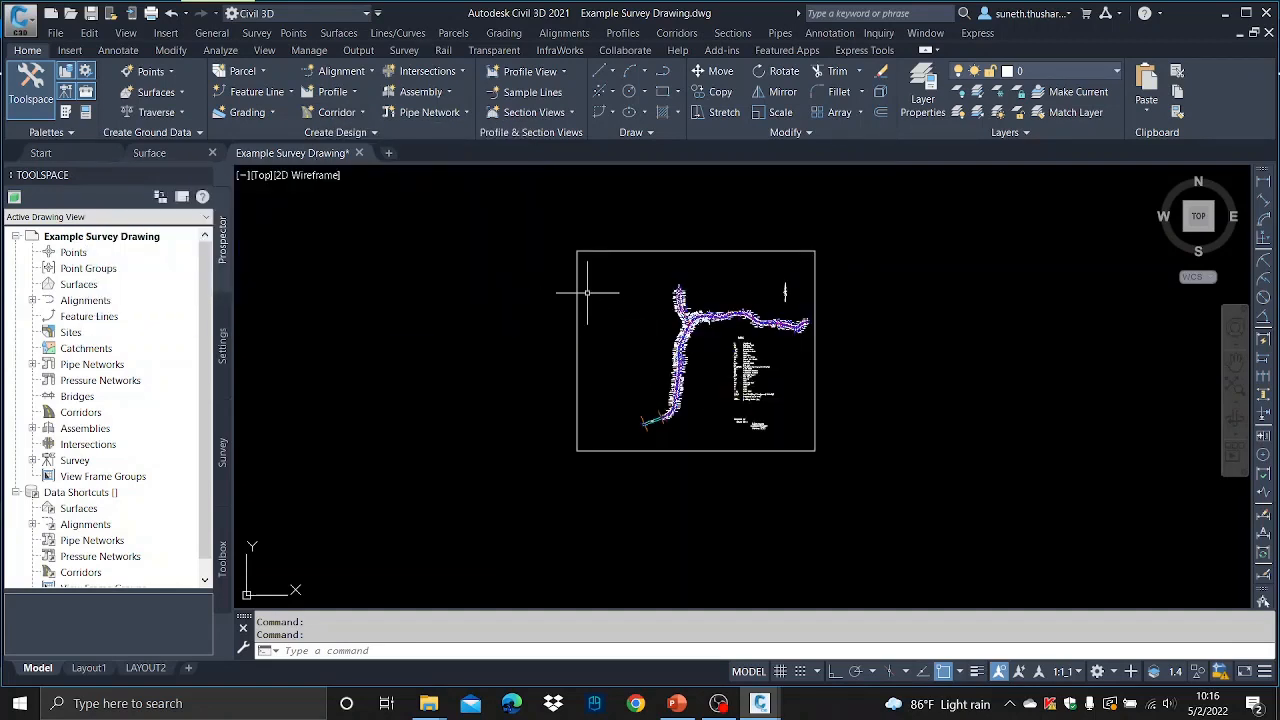
# - Select all objects in the survey drawing with a window and copy them
pyautogui.click(533, 230)
pyautogui.click(920, 528)
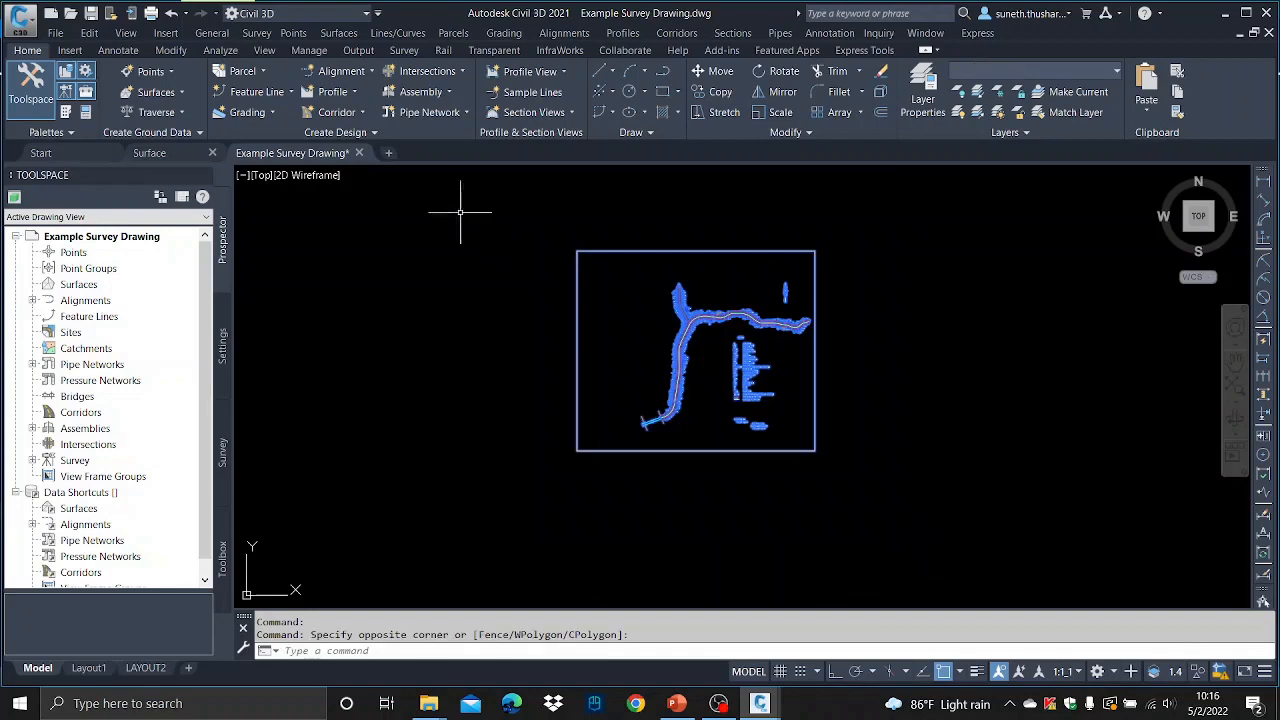
pyautogui.click(89, 33)
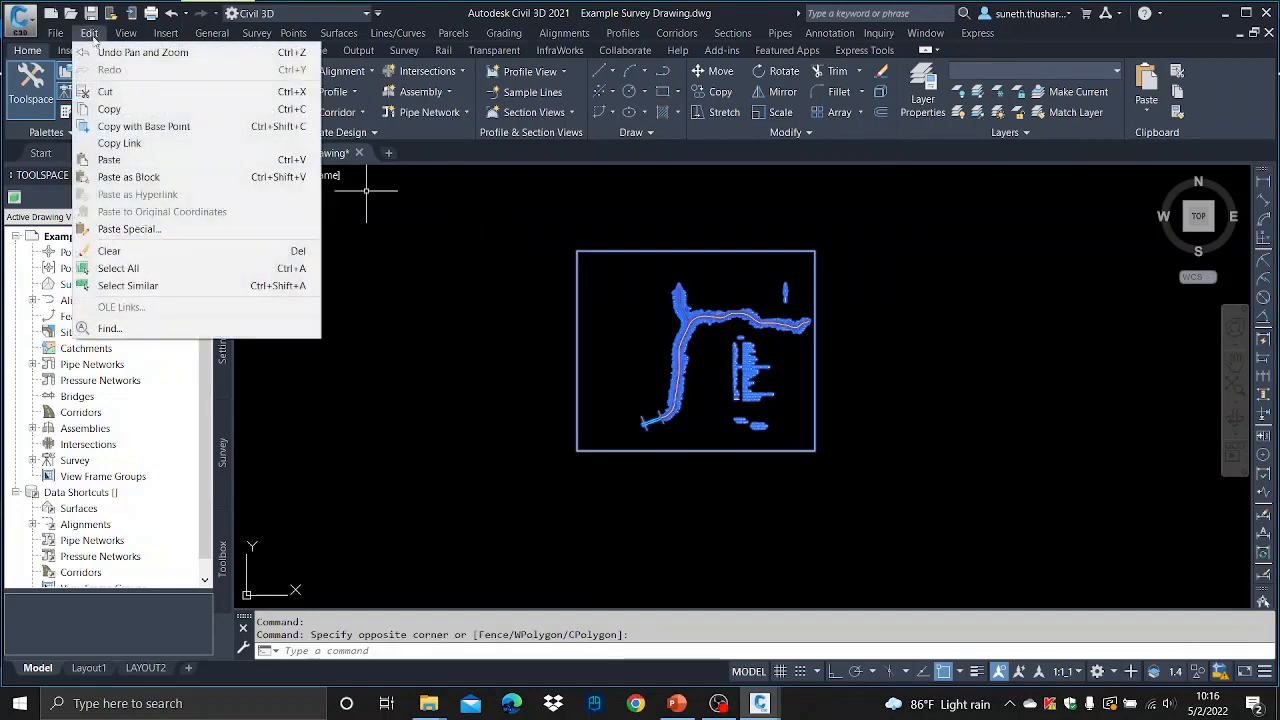
pyautogui.click(107, 110)
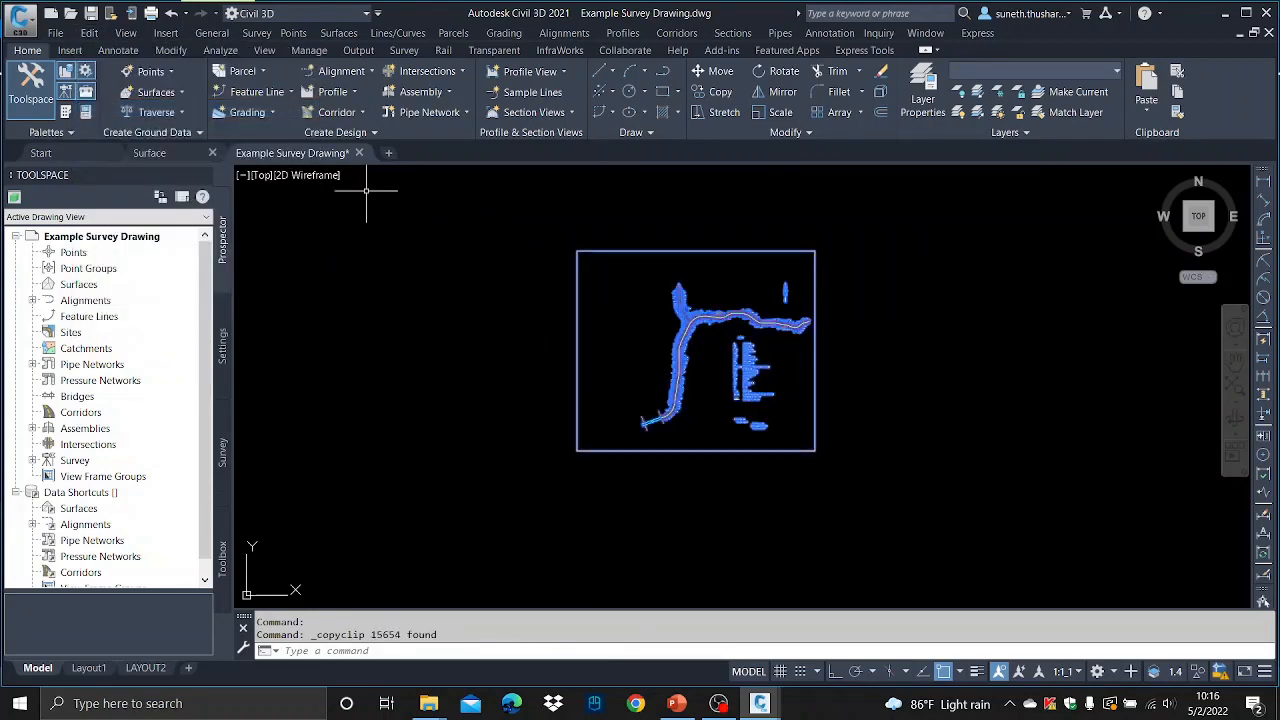
# - Switch to the Surface drawing and paste the copied objects to their original coordinates
pyautogui.click(188, 156)
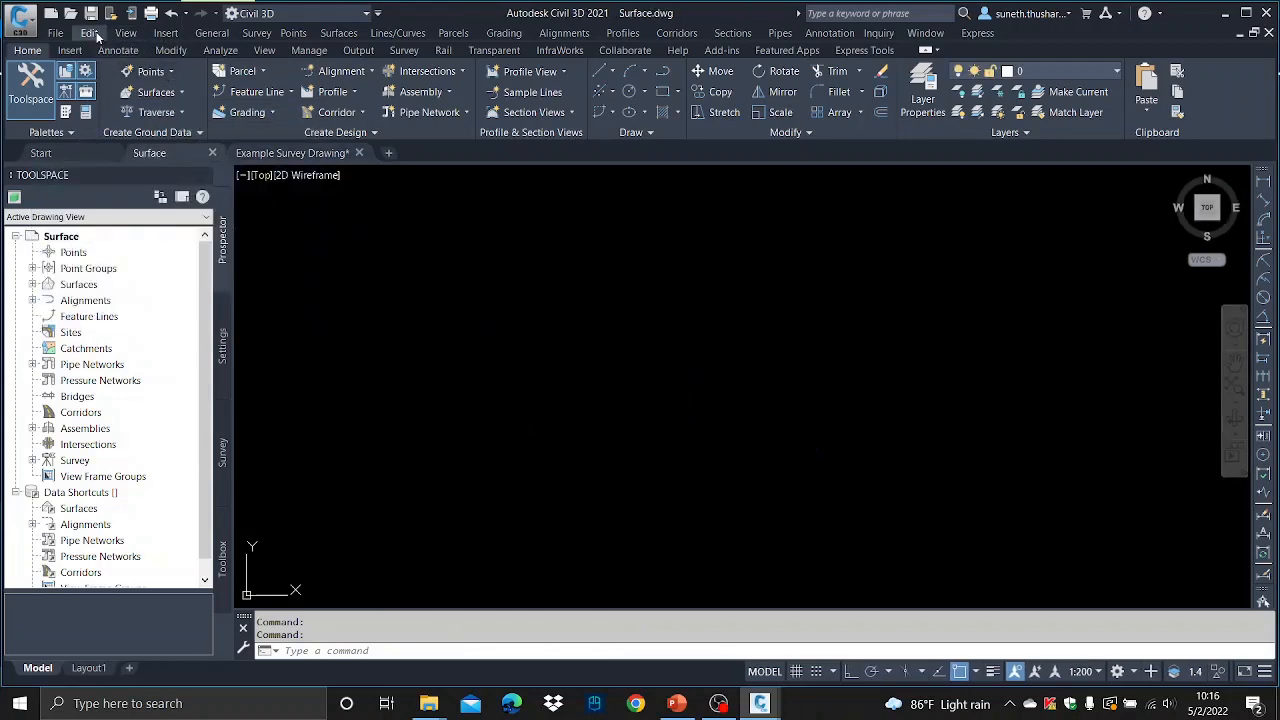
pyautogui.click(91, 33)
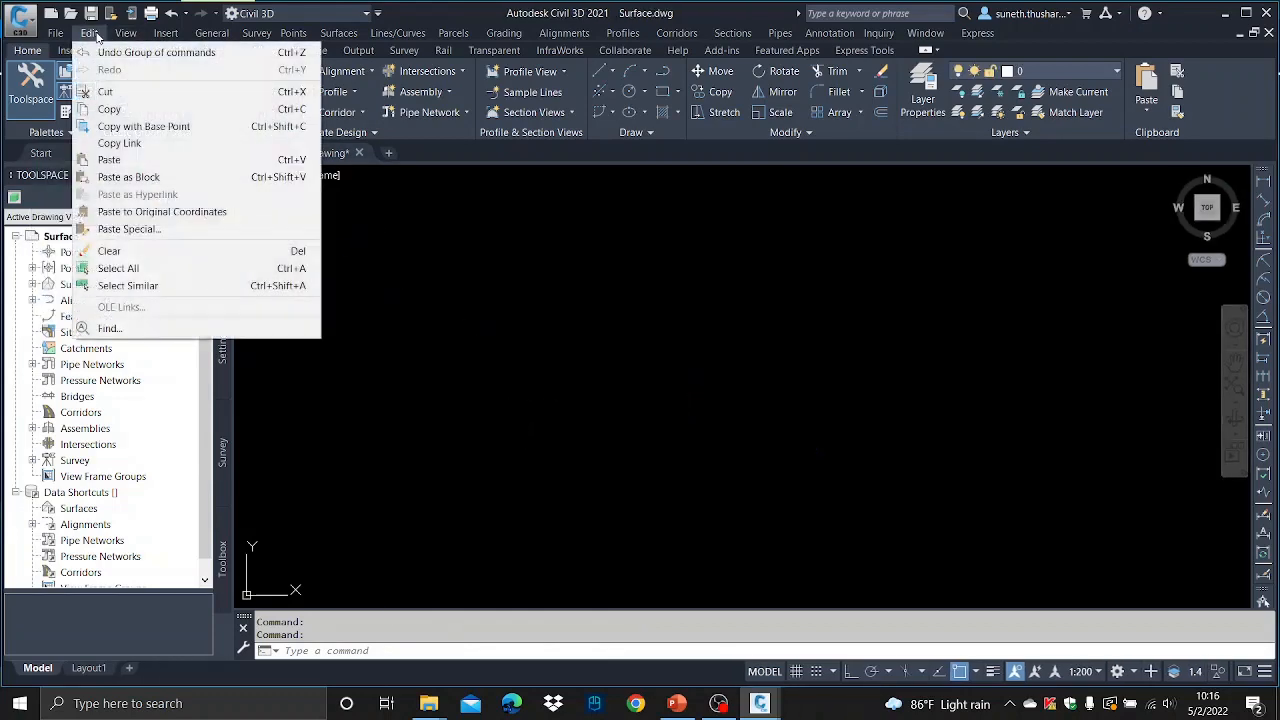
pyautogui.click(161, 213)
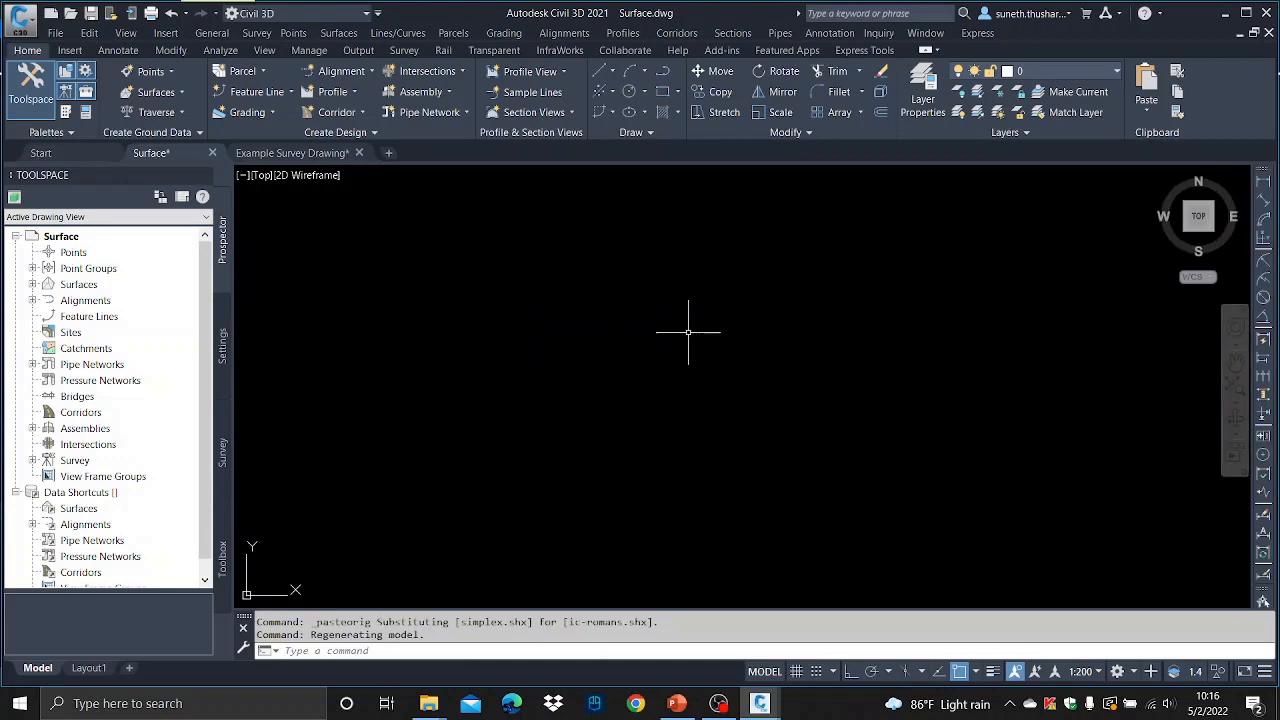
pyautogui.scroll(-10, 655, 375)
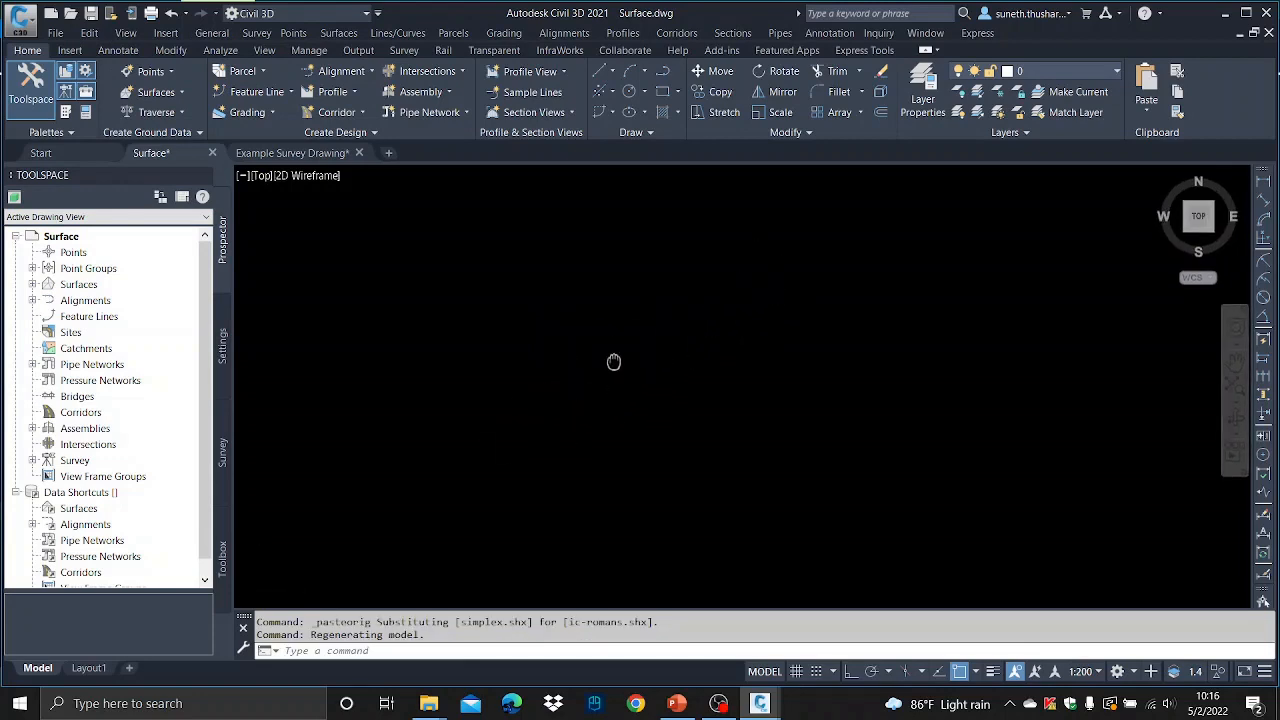
pyautogui.scroll(2, 635, 339)
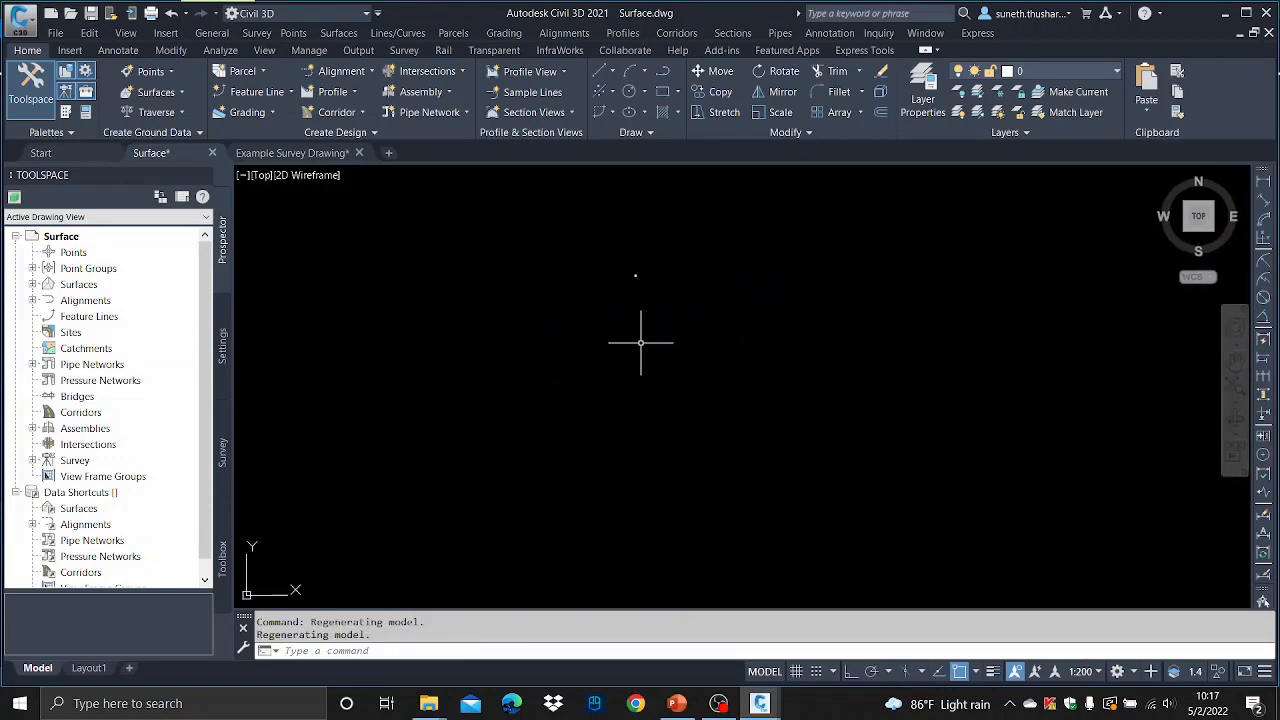
pyautogui.write('z')
pyautogui.press('Return')
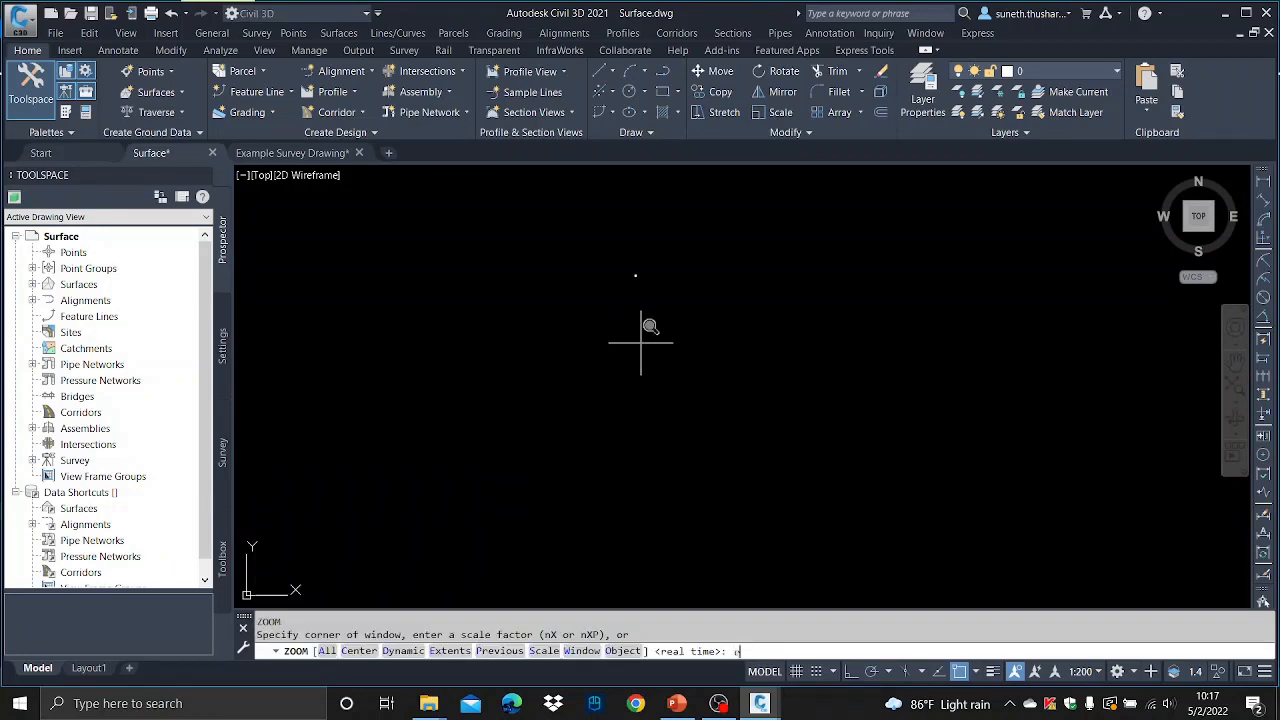
pyautogui.write('e')
pyautogui.press('Return')
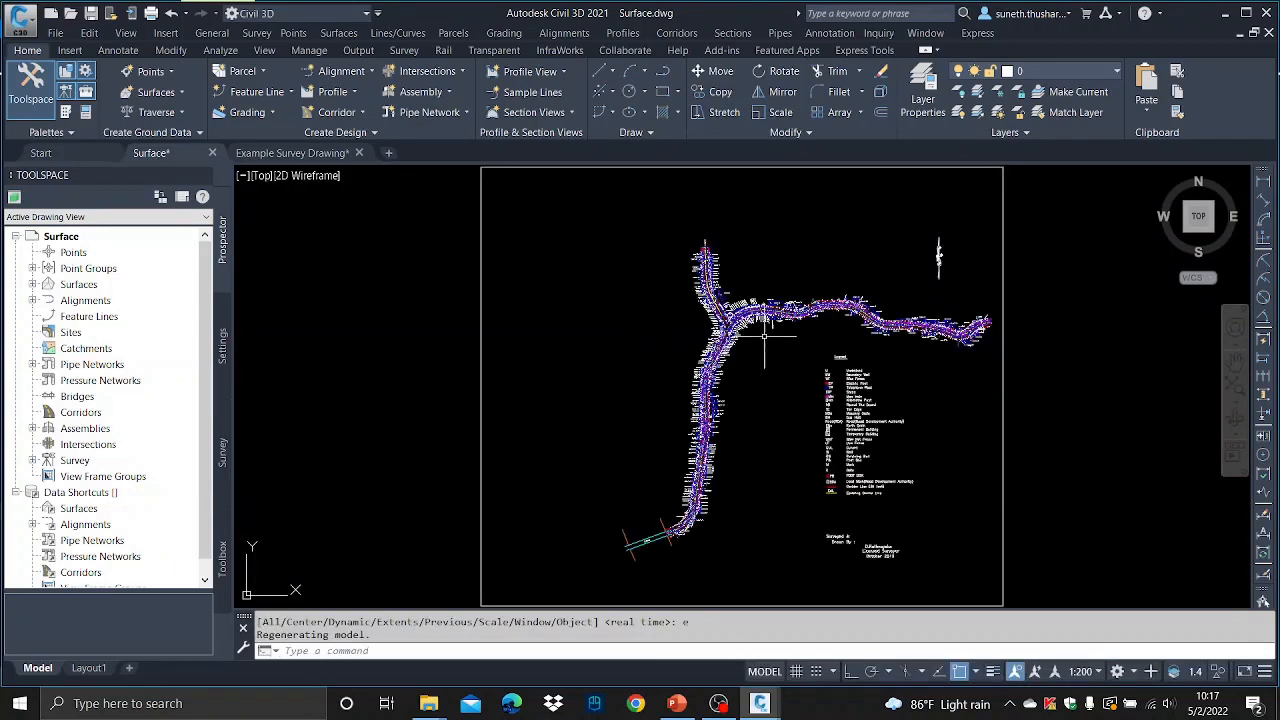
pyautogui.scroll(4, 732, 368)
pyautogui.scroll(4, 732, 370)
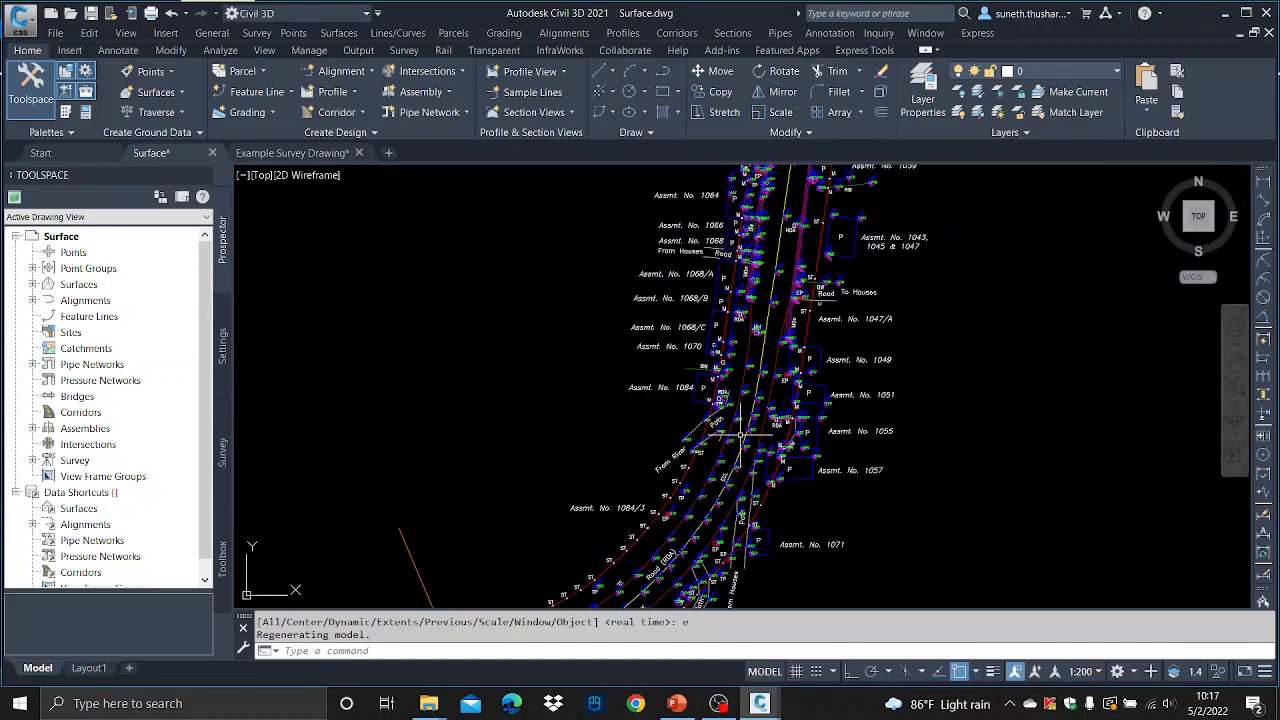
pyautogui.scroll(-4, 732, 375)
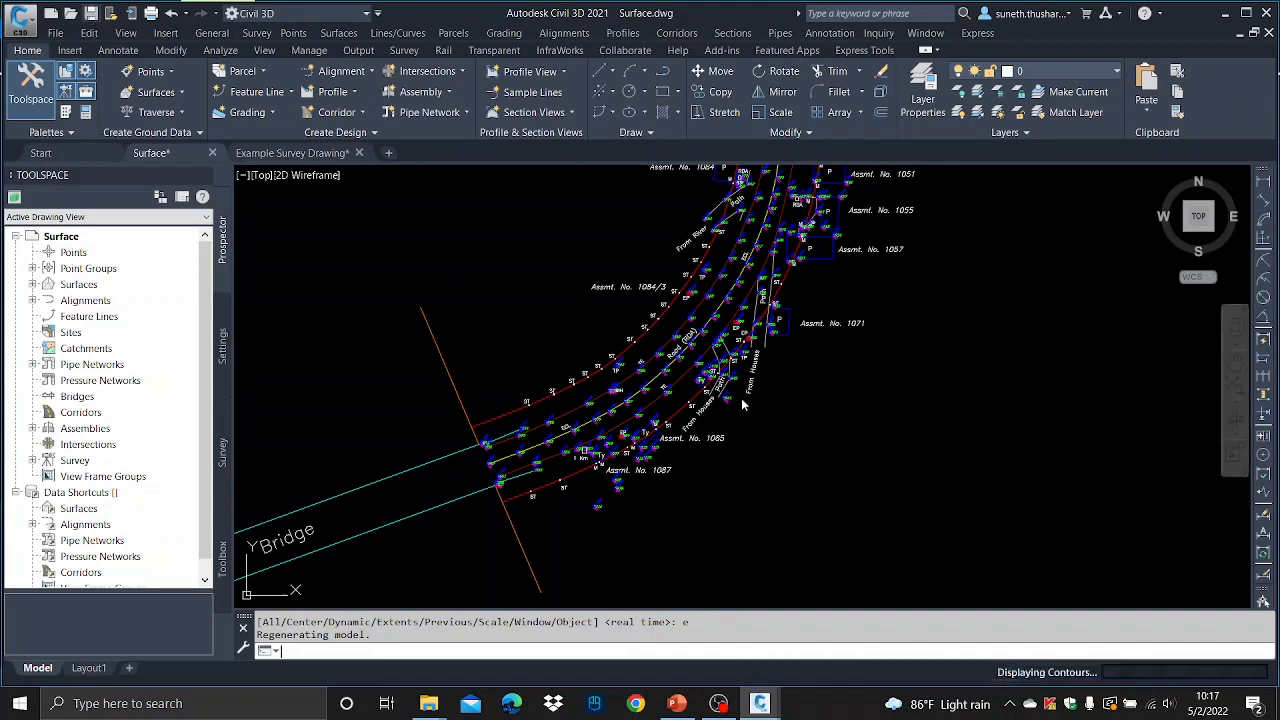
# - Save the Surface drawing and close Example Survey Drawing without saving its changes
pyautogui.hotkey('ctrl', 's')
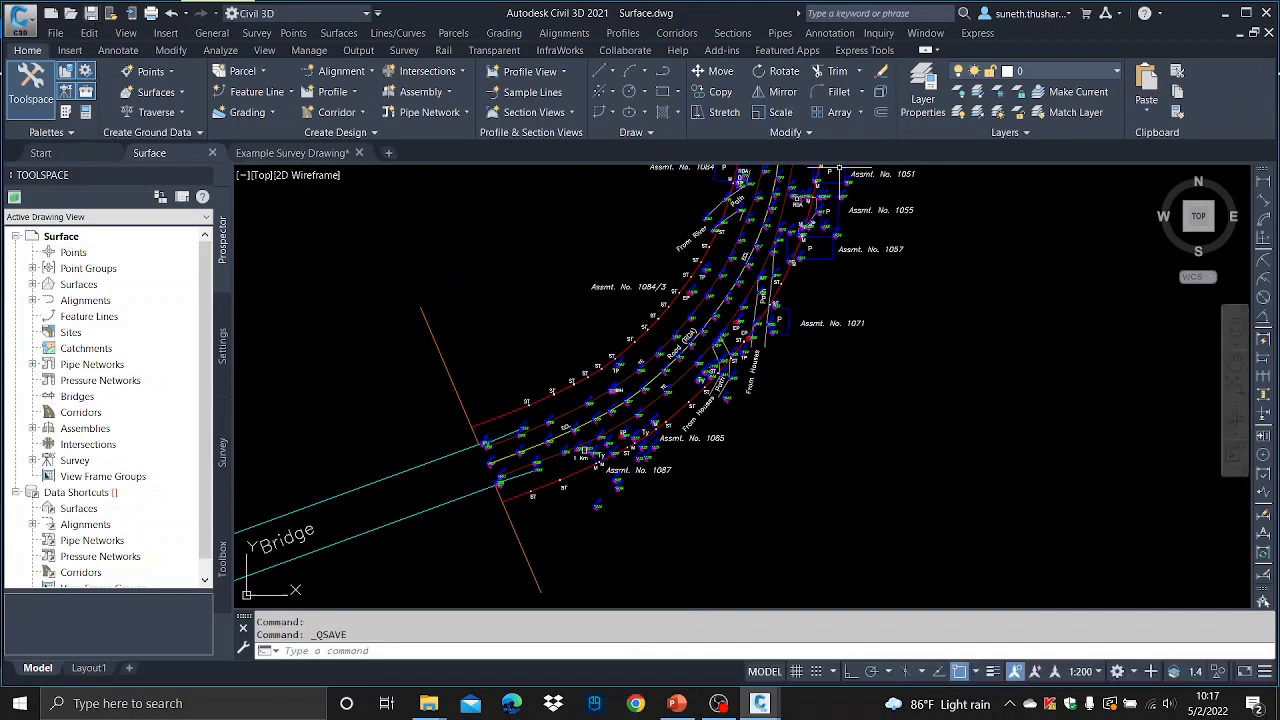
pyautogui.click(359, 153)
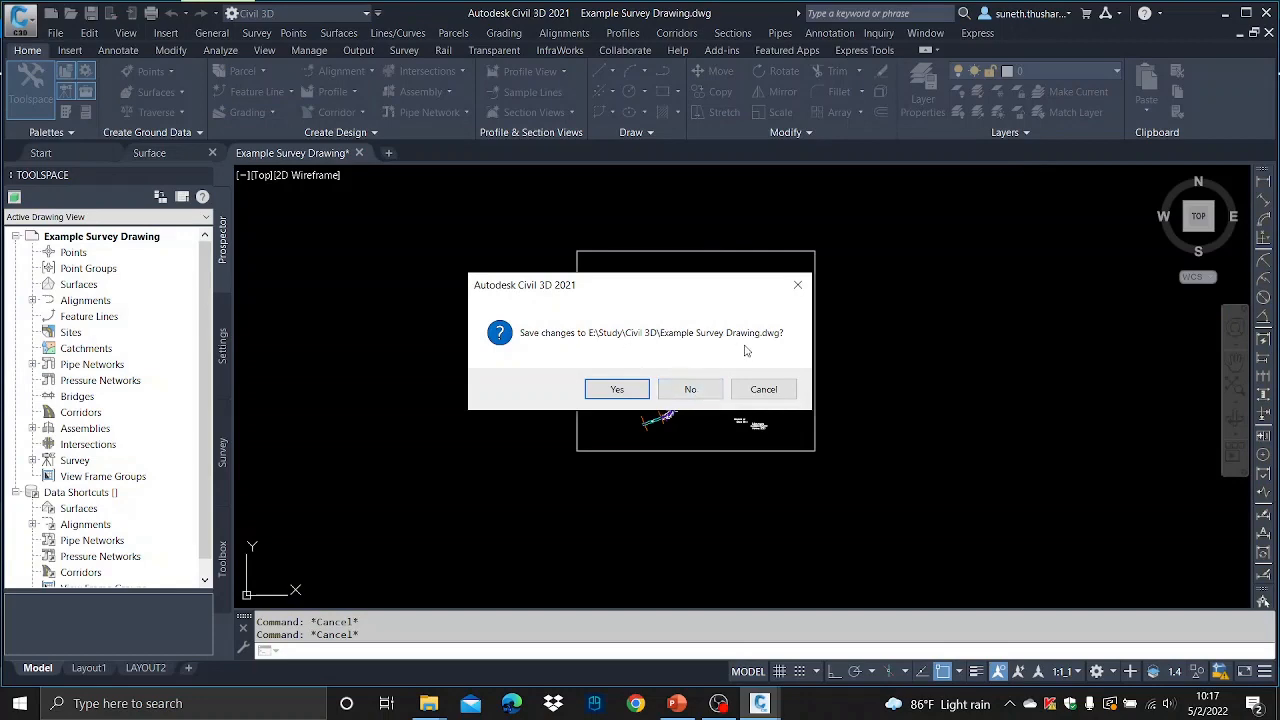
pyautogui.click(665, 389)
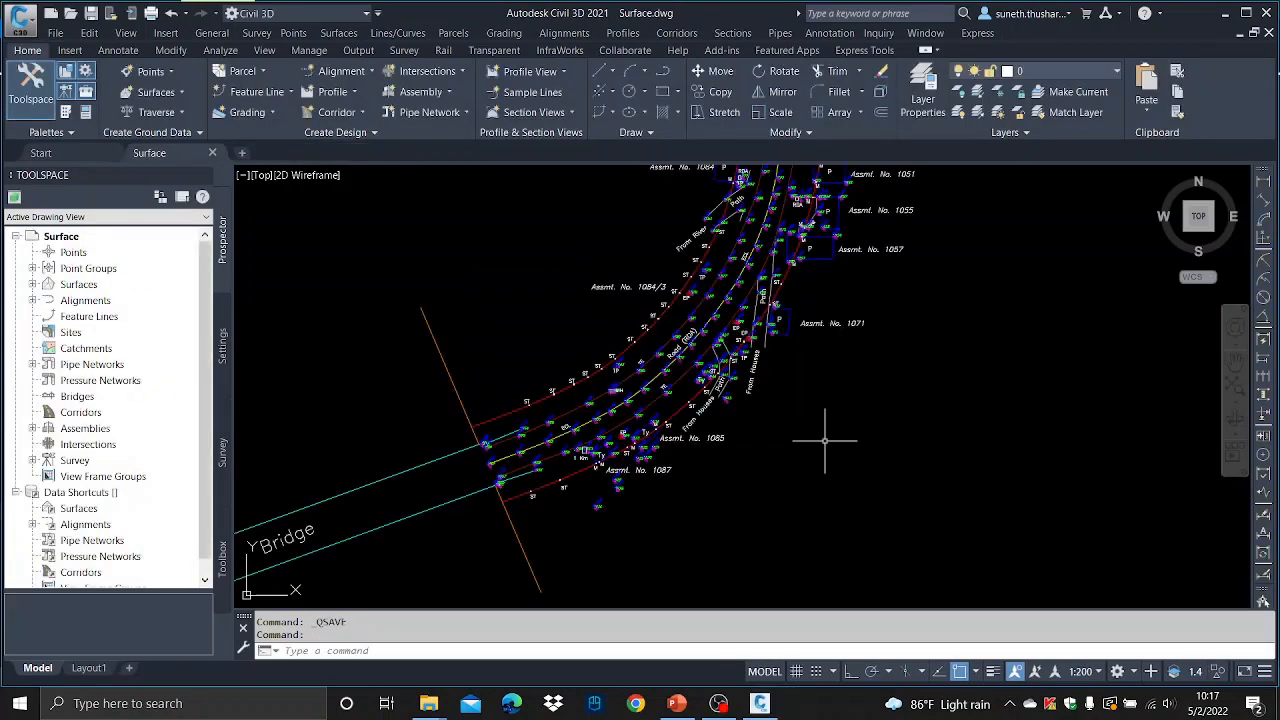
# - Switch to the Civil 3D folder and open Example Points-penz.xlsx in Excel
pyautogui.click(436, 703)
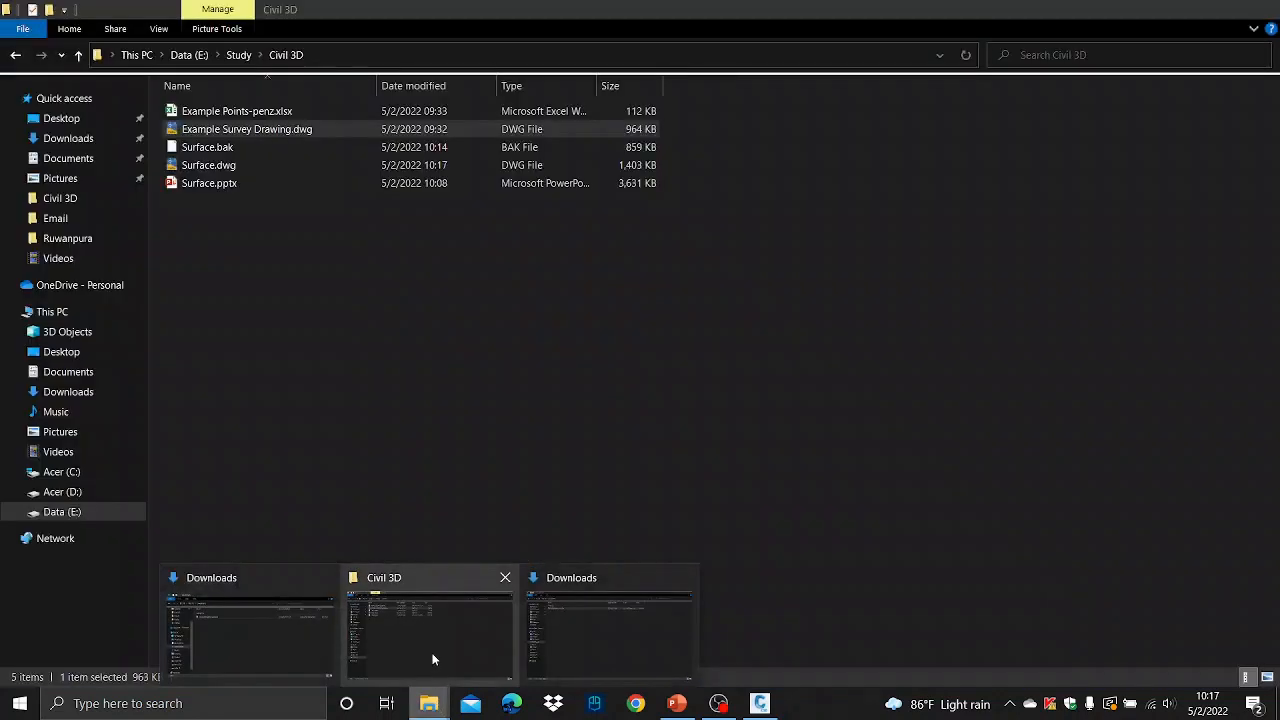
pyautogui.click(433, 659)
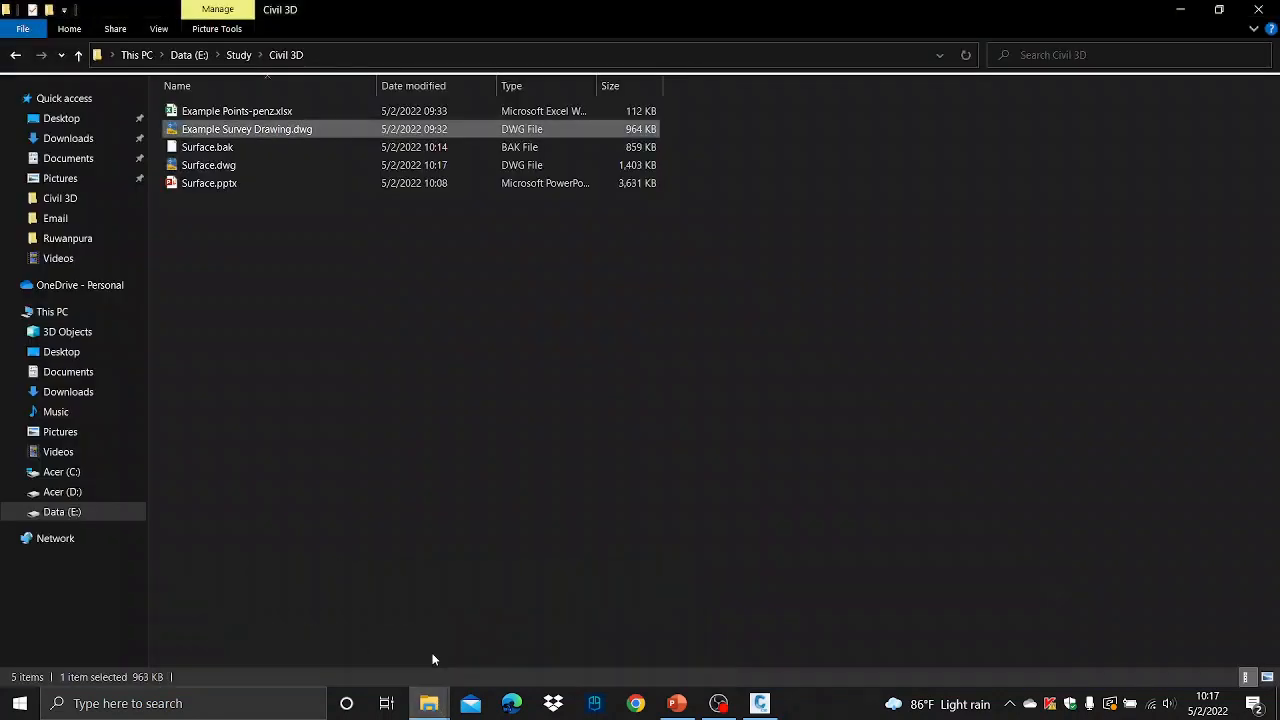
pyautogui.doubleClick(240, 112)
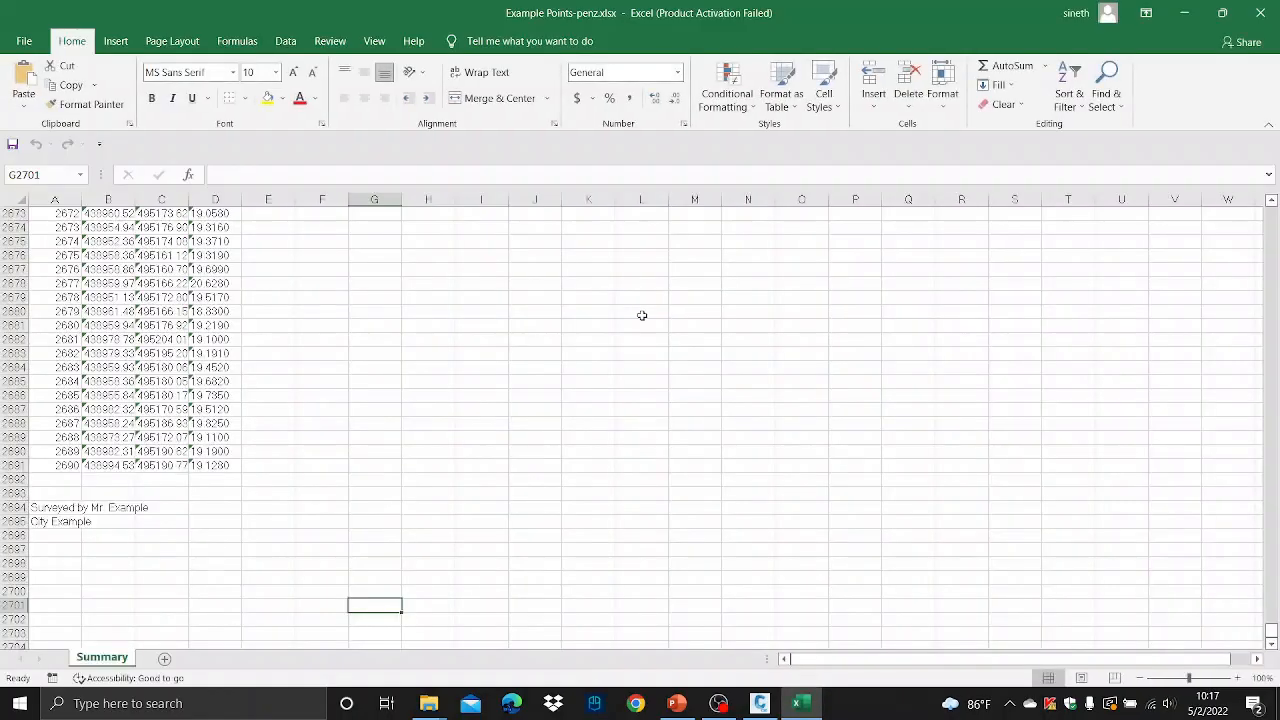
# - Dismiss the activation notice and widen columns B through D to show the full coordinate values
pyautogui.scroll(3, 622, 280)
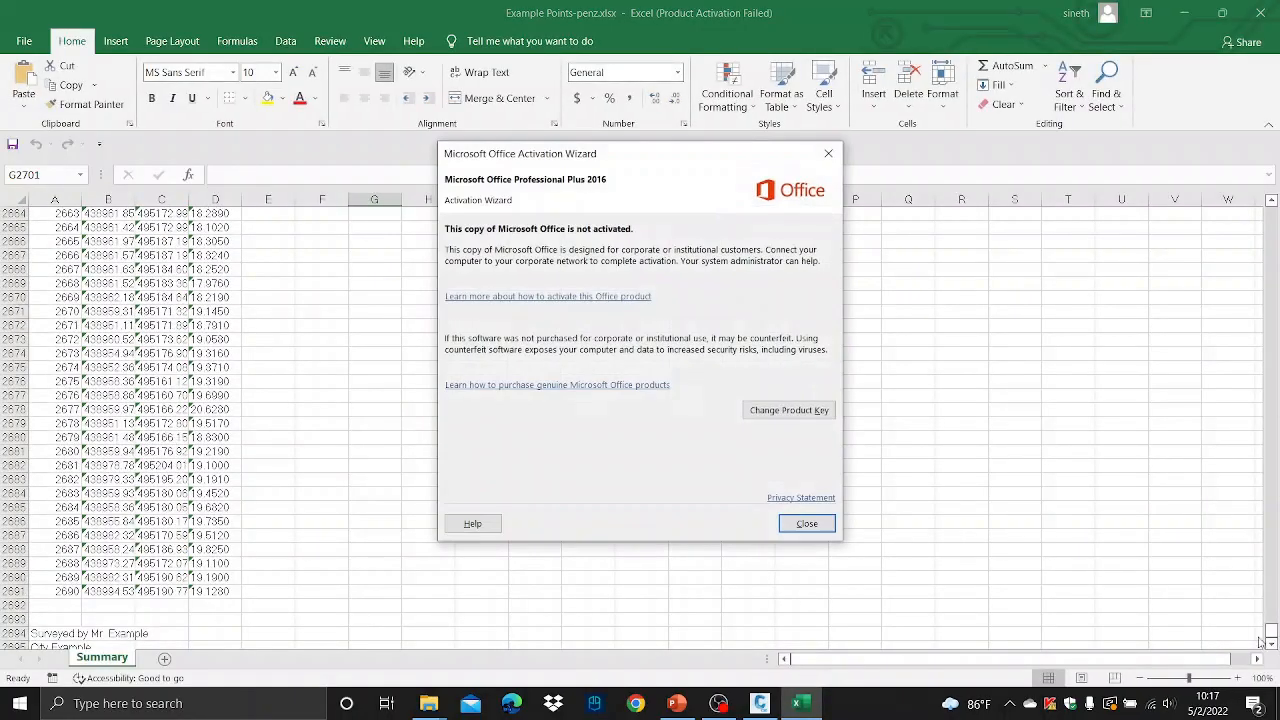
pyautogui.click(807, 523)
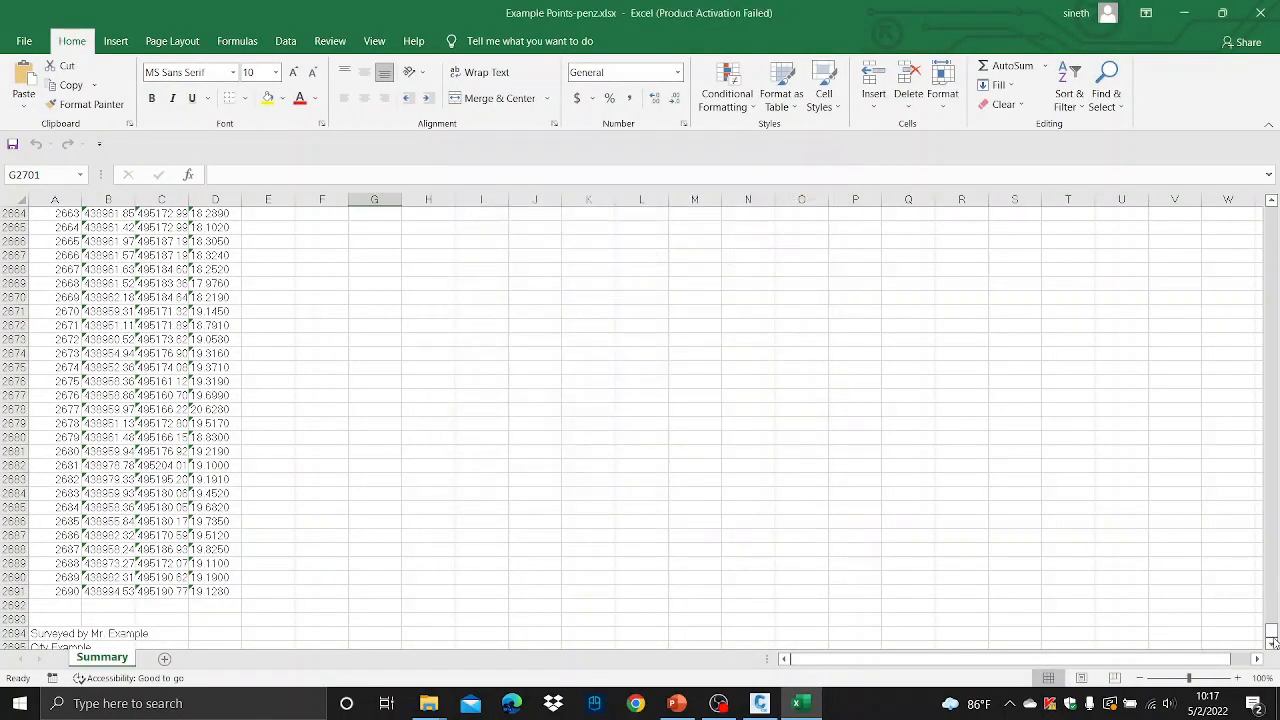
pyautogui.moveTo(1273, 642); pyautogui.dragTo(1271, 210)
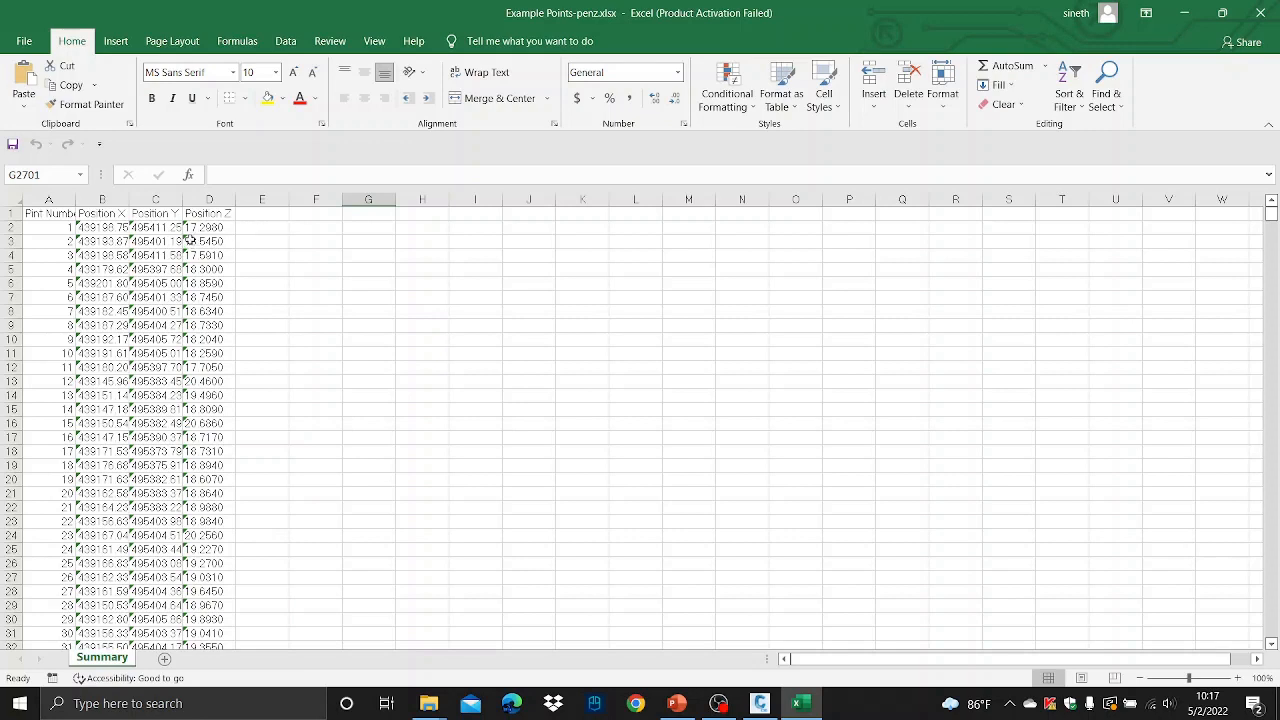
pyautogui.moveTo(129, 205); pyautogui.dragTo(261, 190)
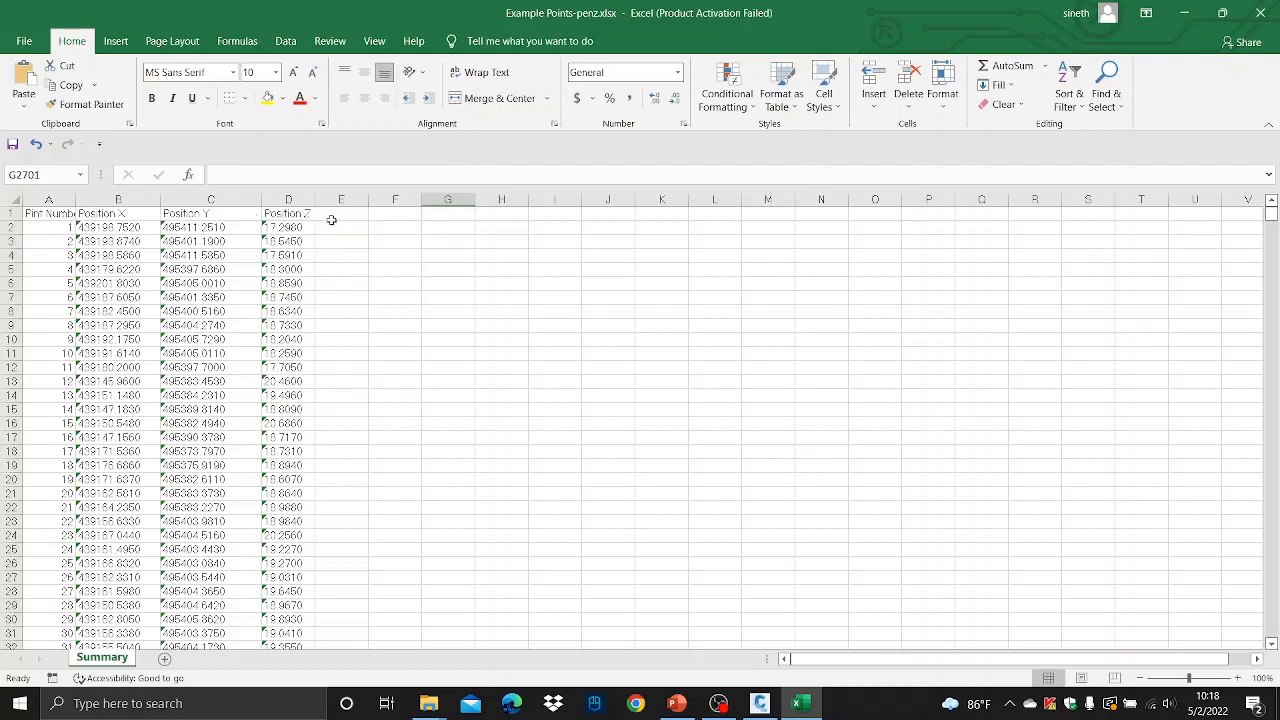
# - Delete the header row 1 with the column titles from the point sheet
pyautogui.click(10, 214)
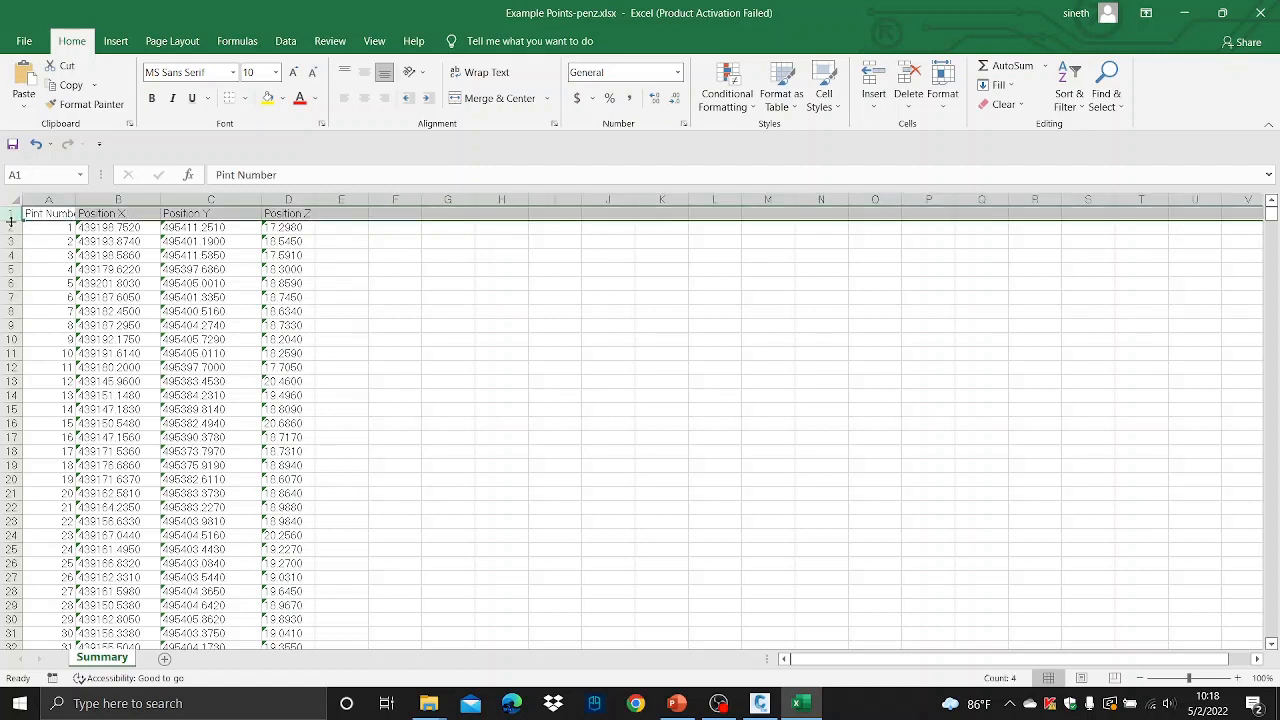
pyautogui.rightClick(11, 222)
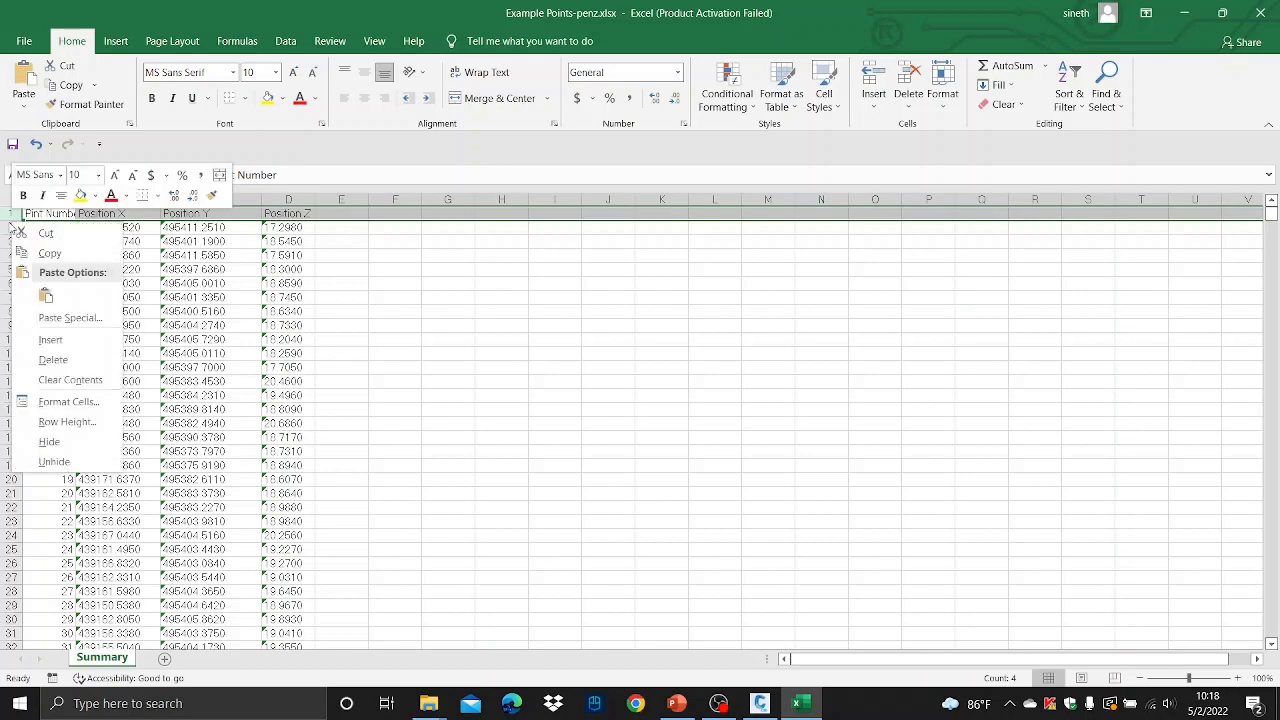
pyautogui.click(53, 359)
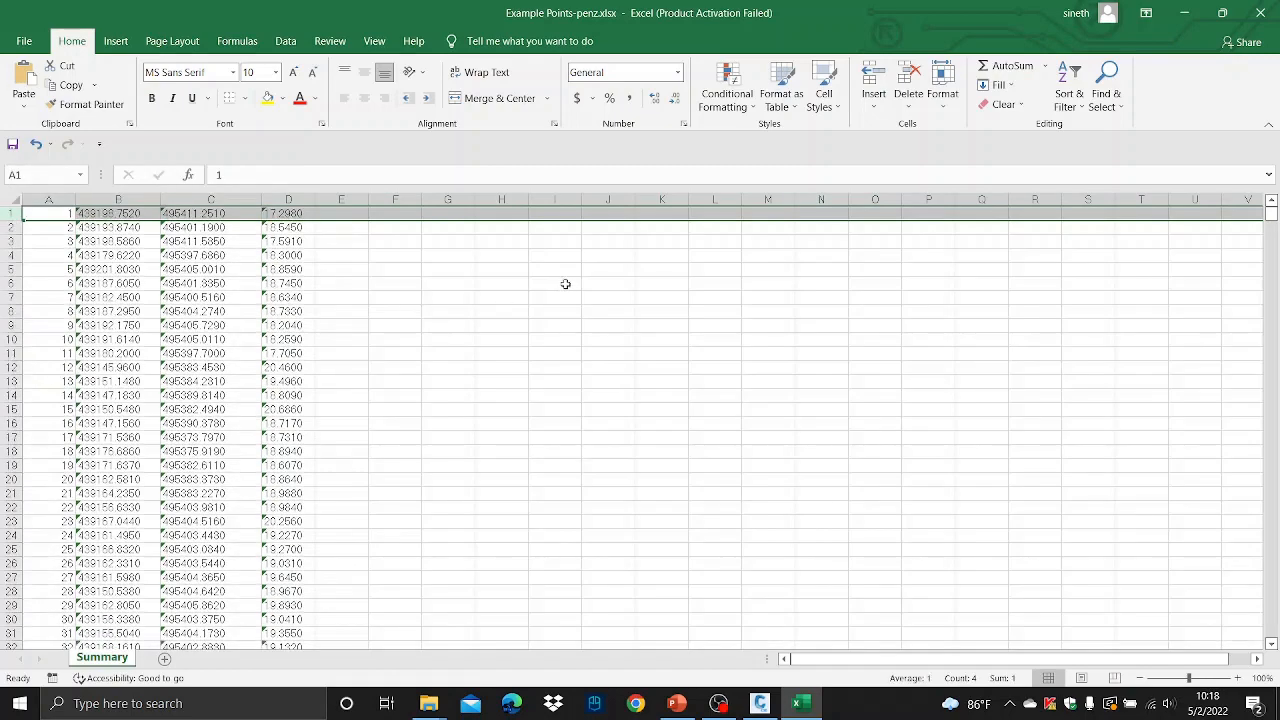
# - Delete the trailing rows containing the survey notes below the last point
pyautogui.scroll(-7, 565, 284)
pyautogui.moveTo(1272, 220); pyautogui.dragTo(1255, 650)
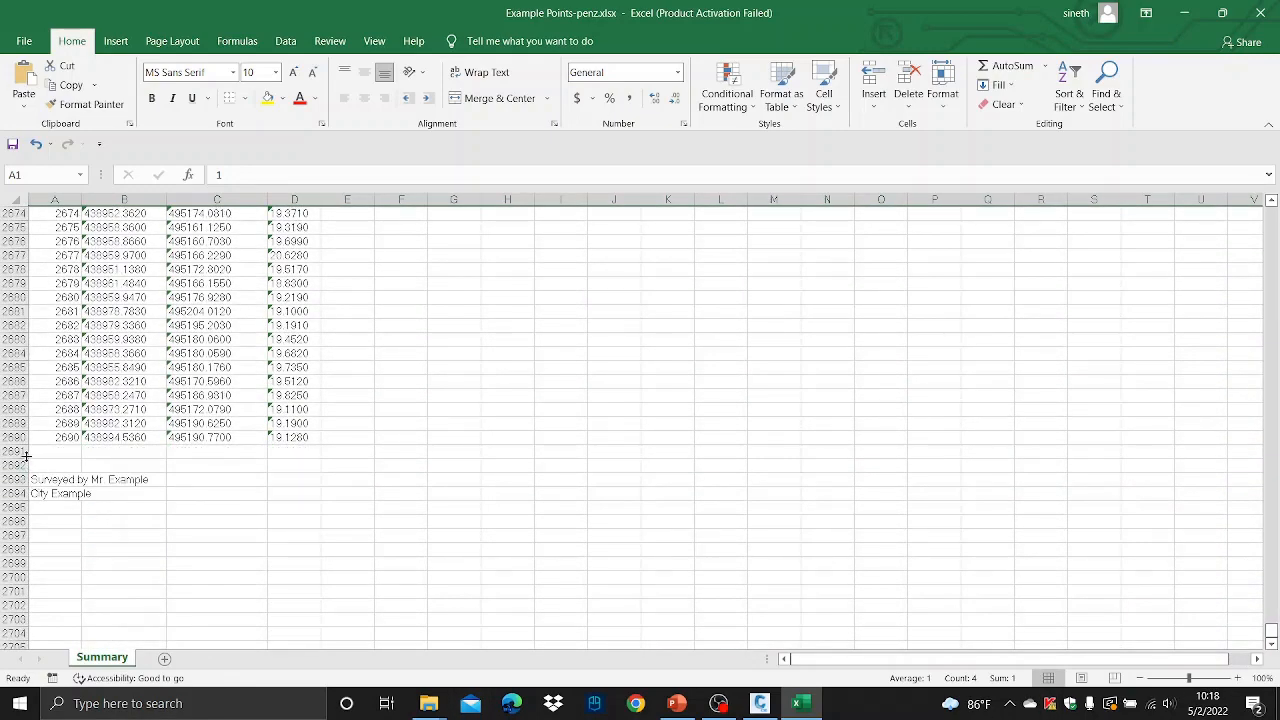
pyautogui.moveTo(27, 454); pyautogui.dragTo(31, 508)
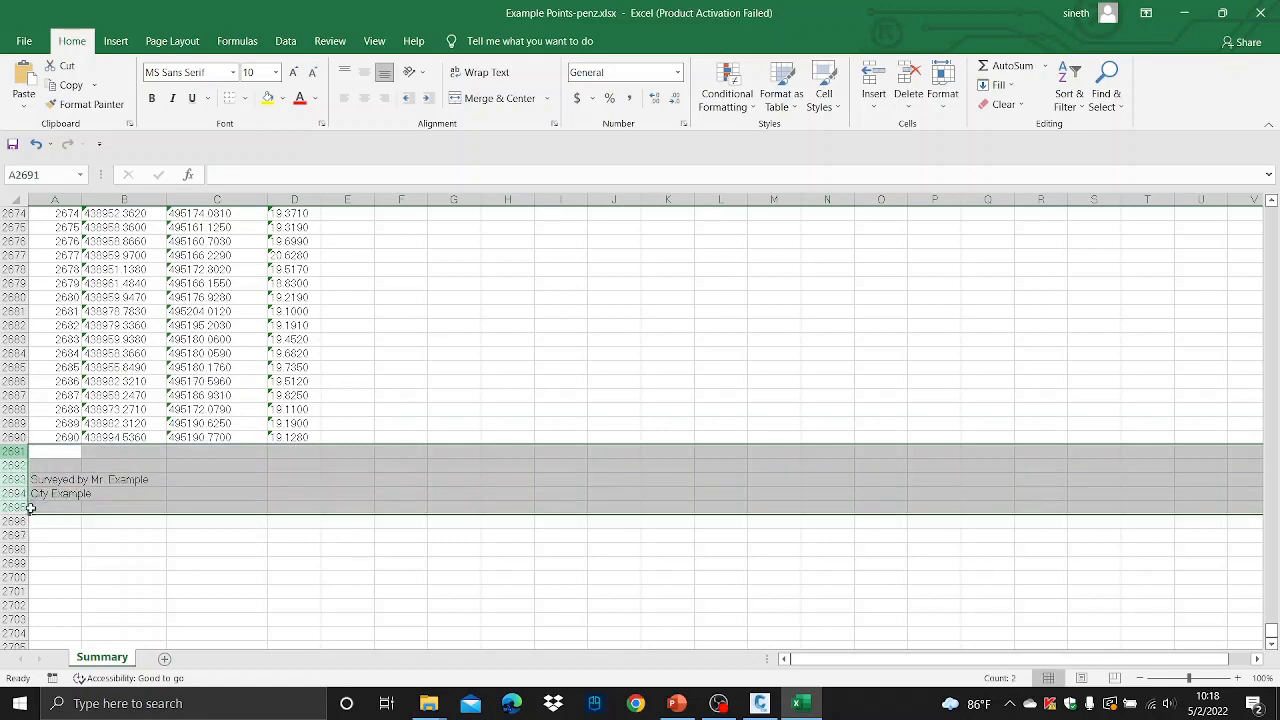
pyautogui.rightClick(8, 493)
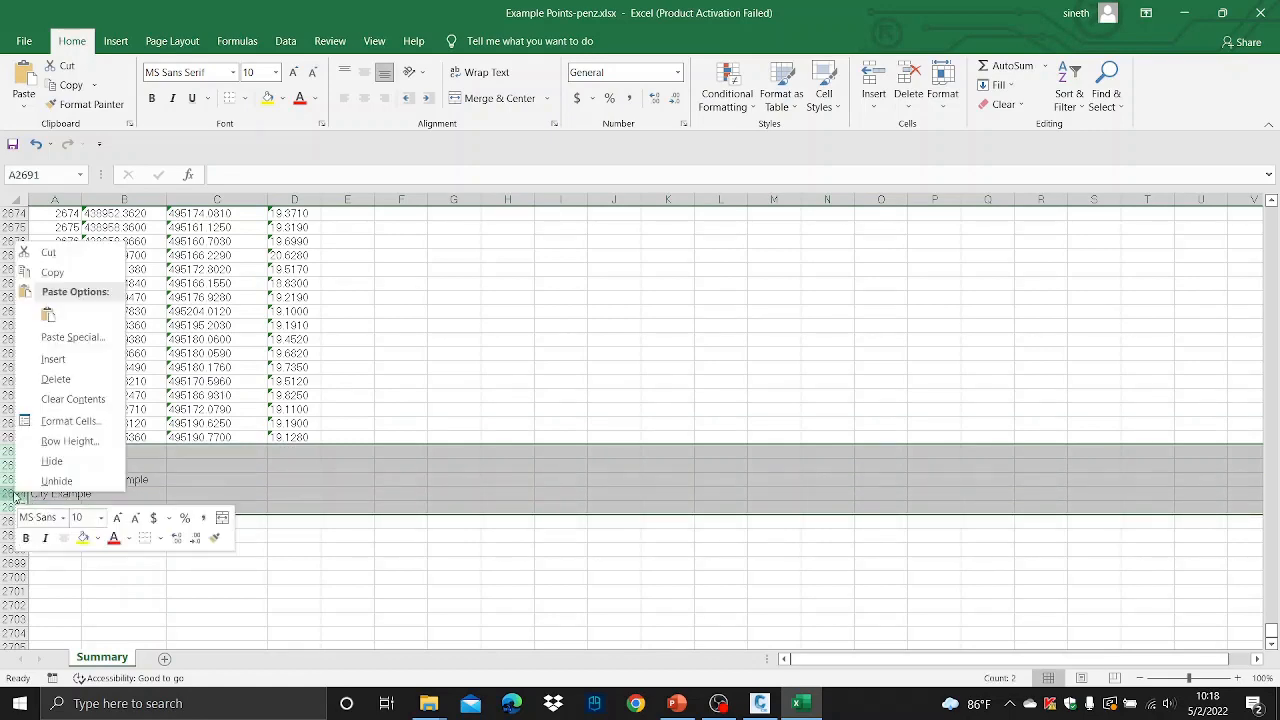
pyautogui.click(100, 381)
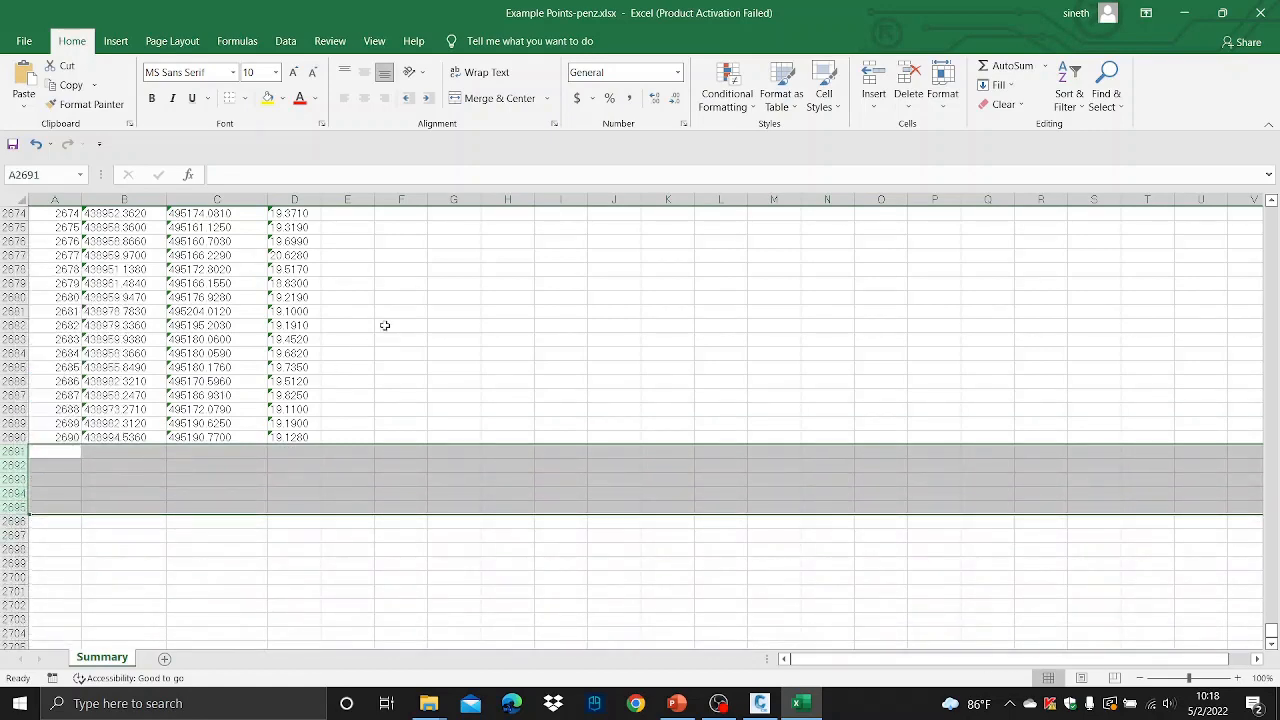
# - Save the sheet into the Civil 3D folder as Example Points-penz.csv in CSV (Comma delimited) format, keeping that format
pyautogui.scroll(5, 386, 326)
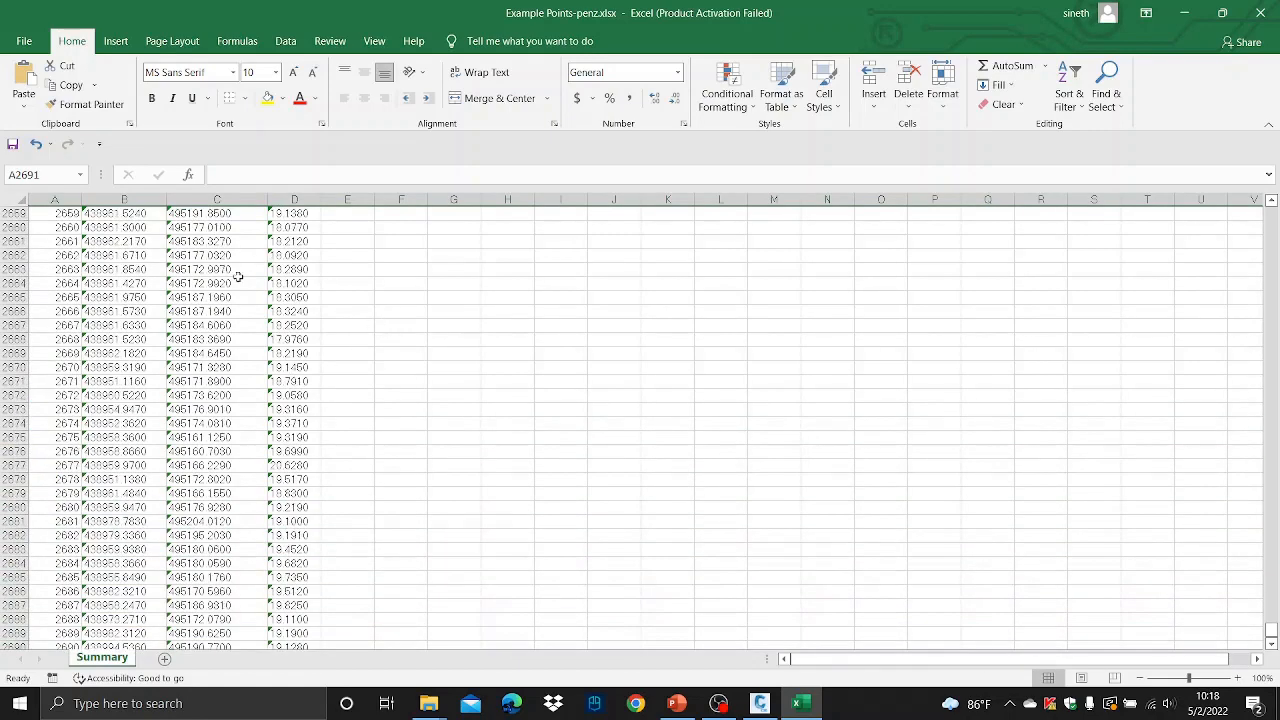
pyautogui.click(35, 45)
pyautogui.click(64, 269)
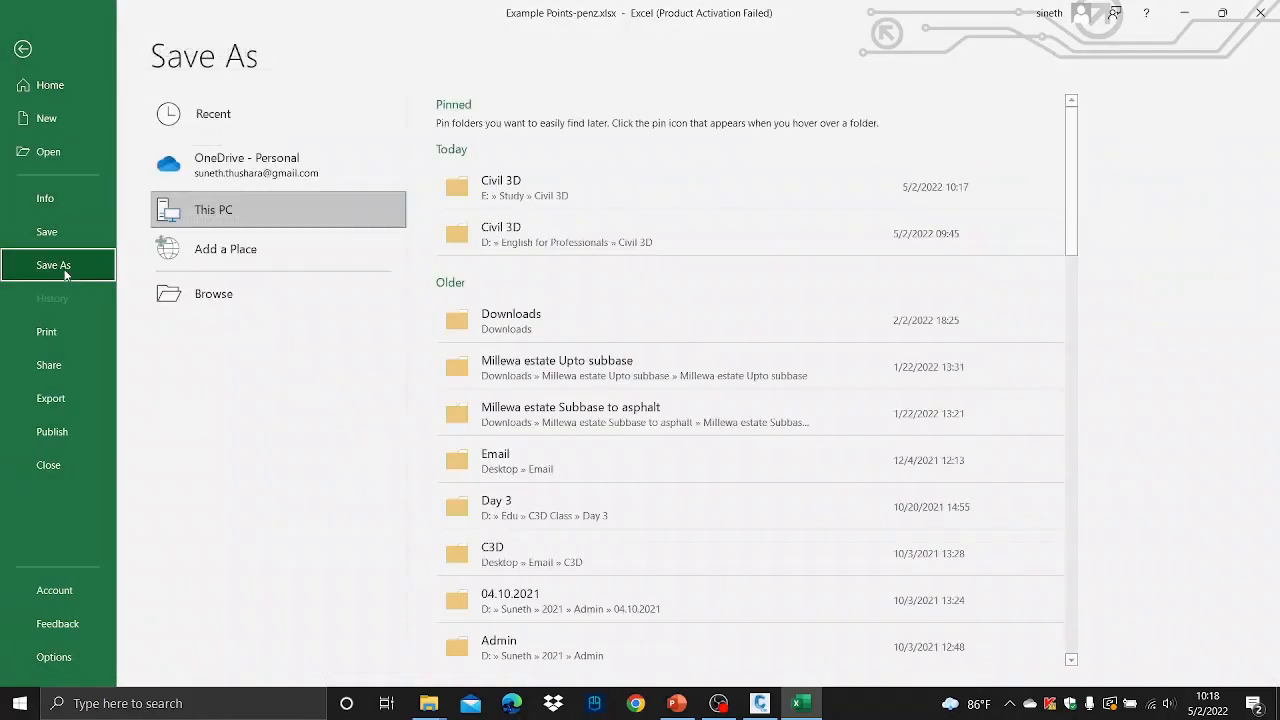
pyautogui.click(545, 195)
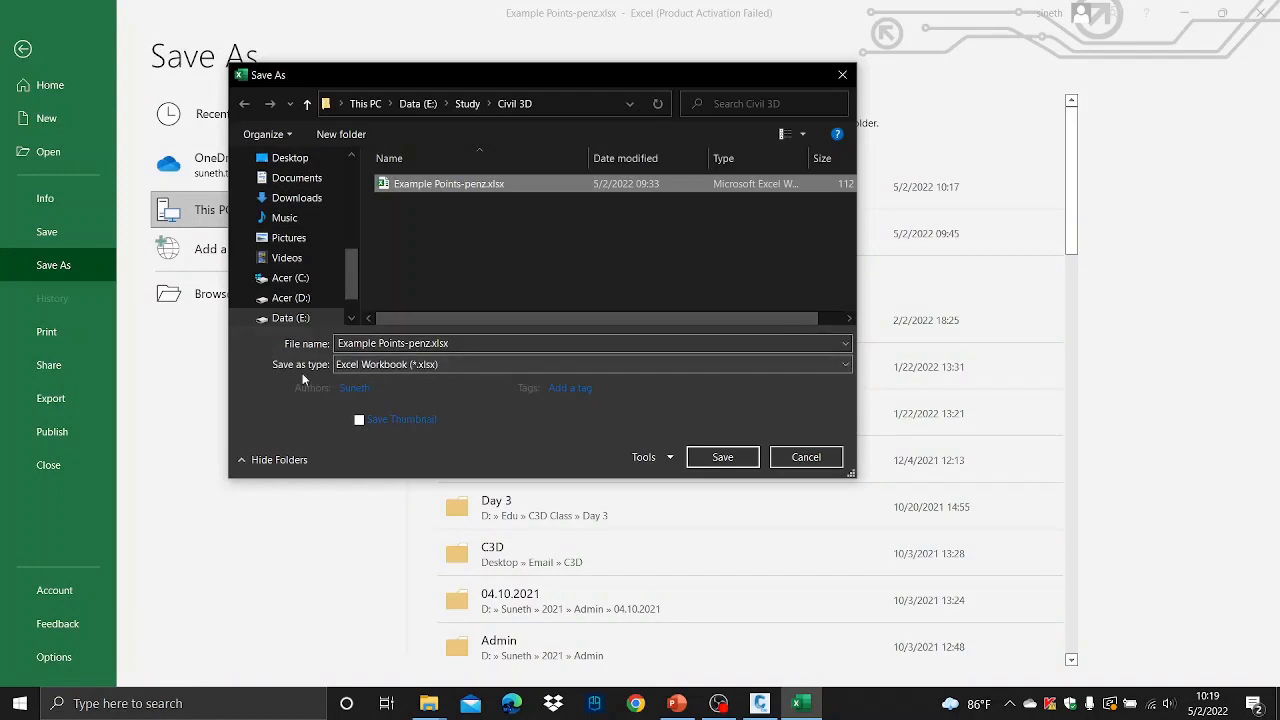
pyautogui.click(807, 362)
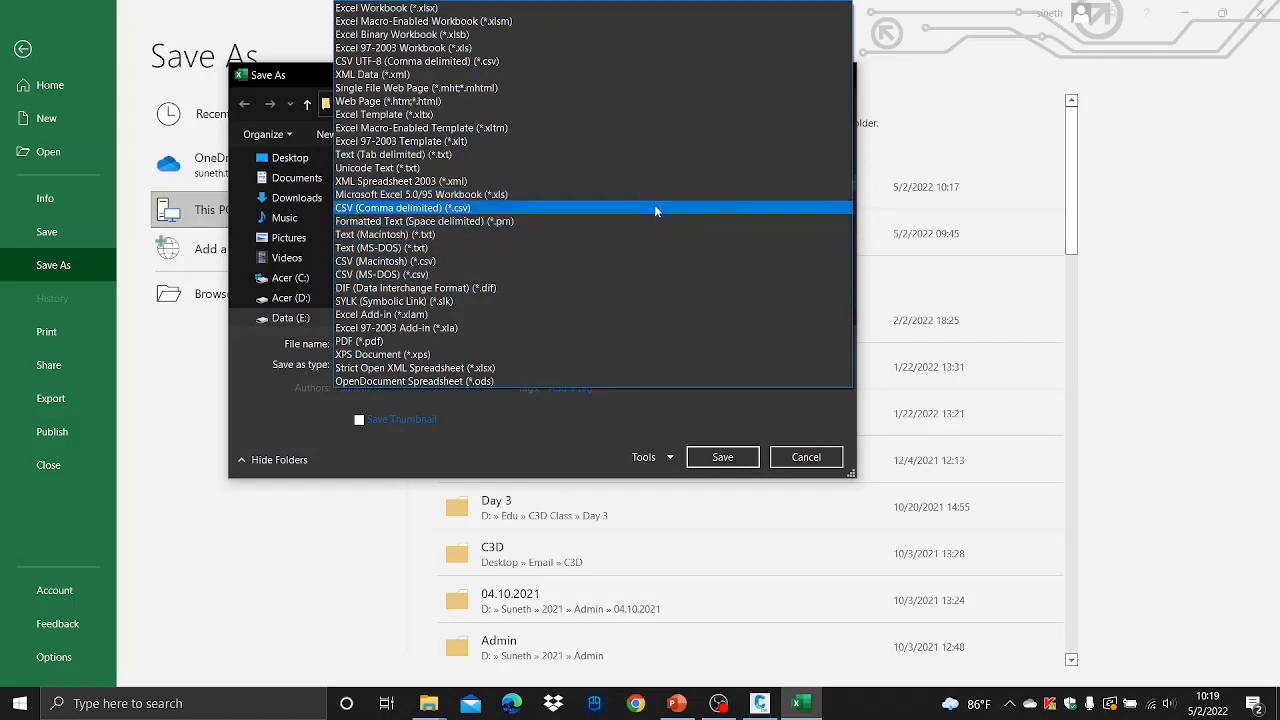
pyautogui.click(654, 208)
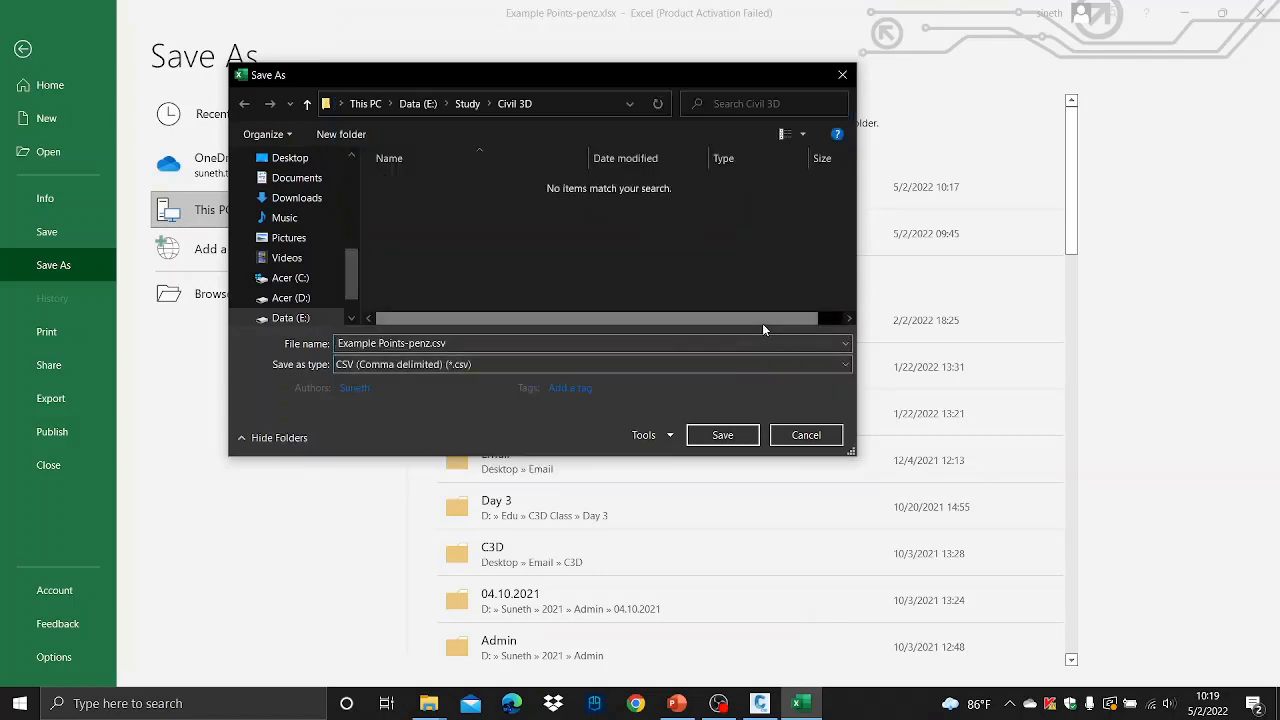
pyautogui.click(722, 436)
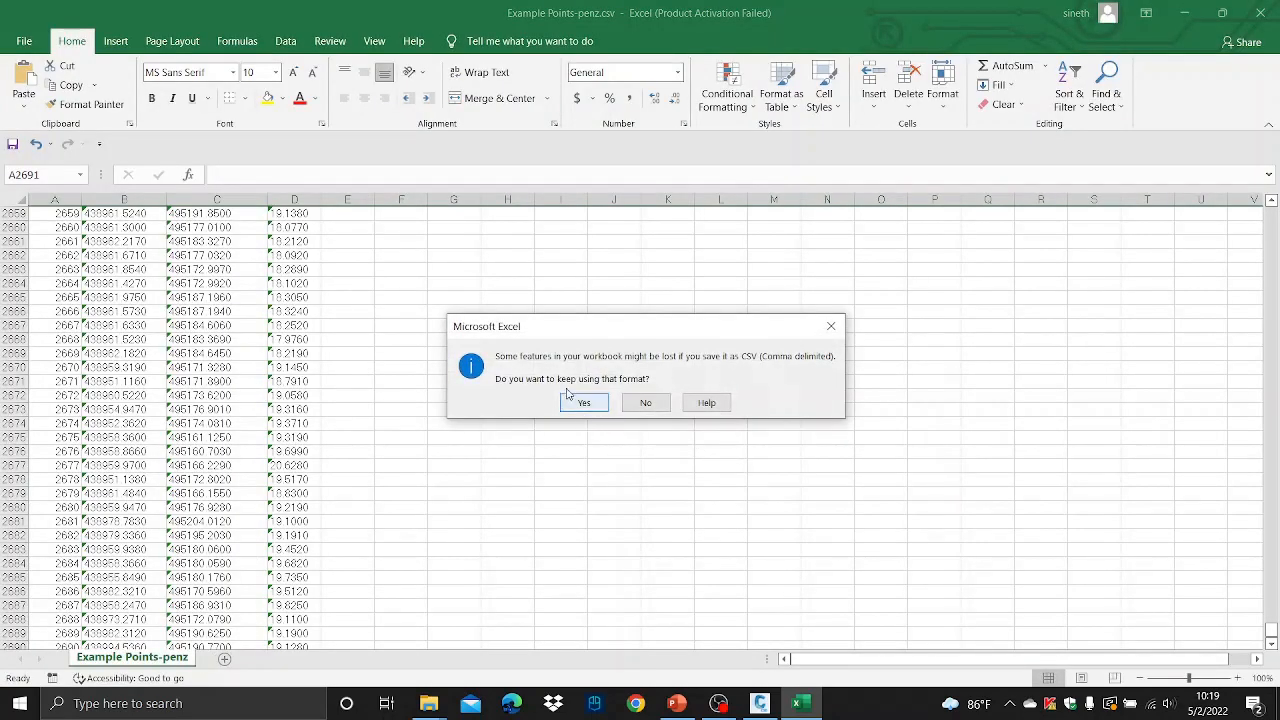
pyautogui.click(586, 403)
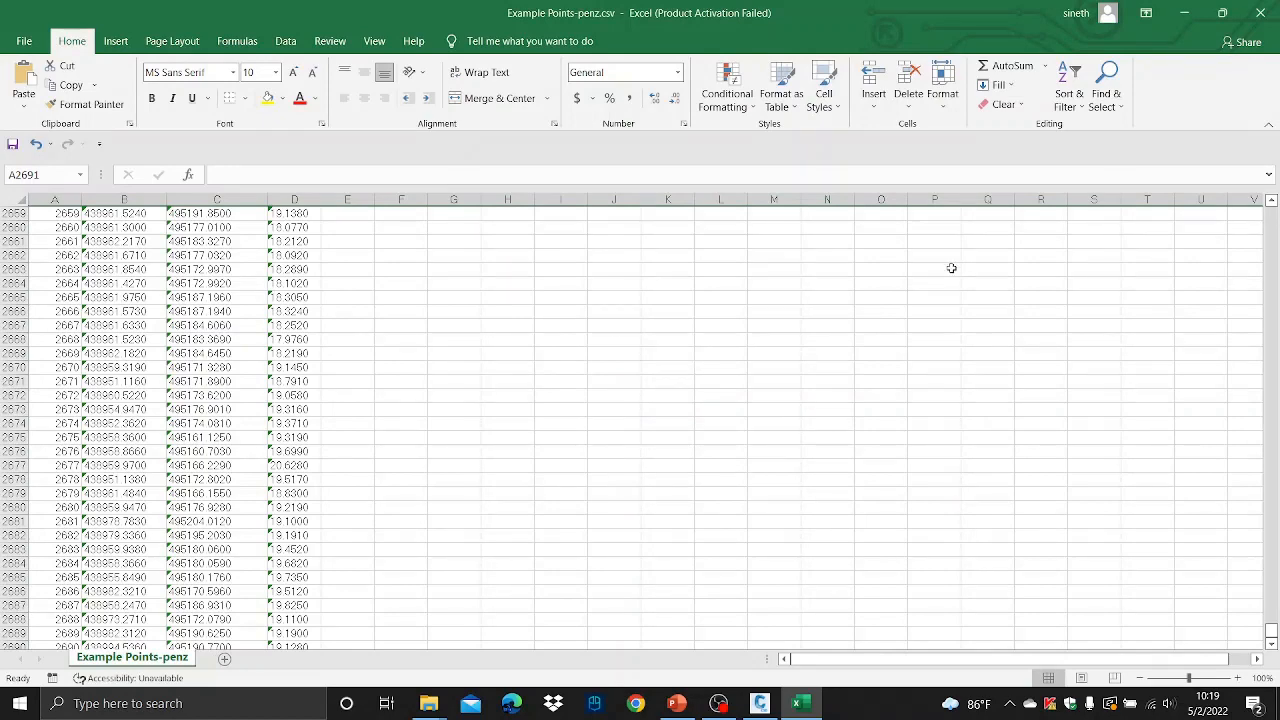
# - Close Excel and switch back to the Surface drawing in Civil 3D
pyautogui.click(1262, 13)
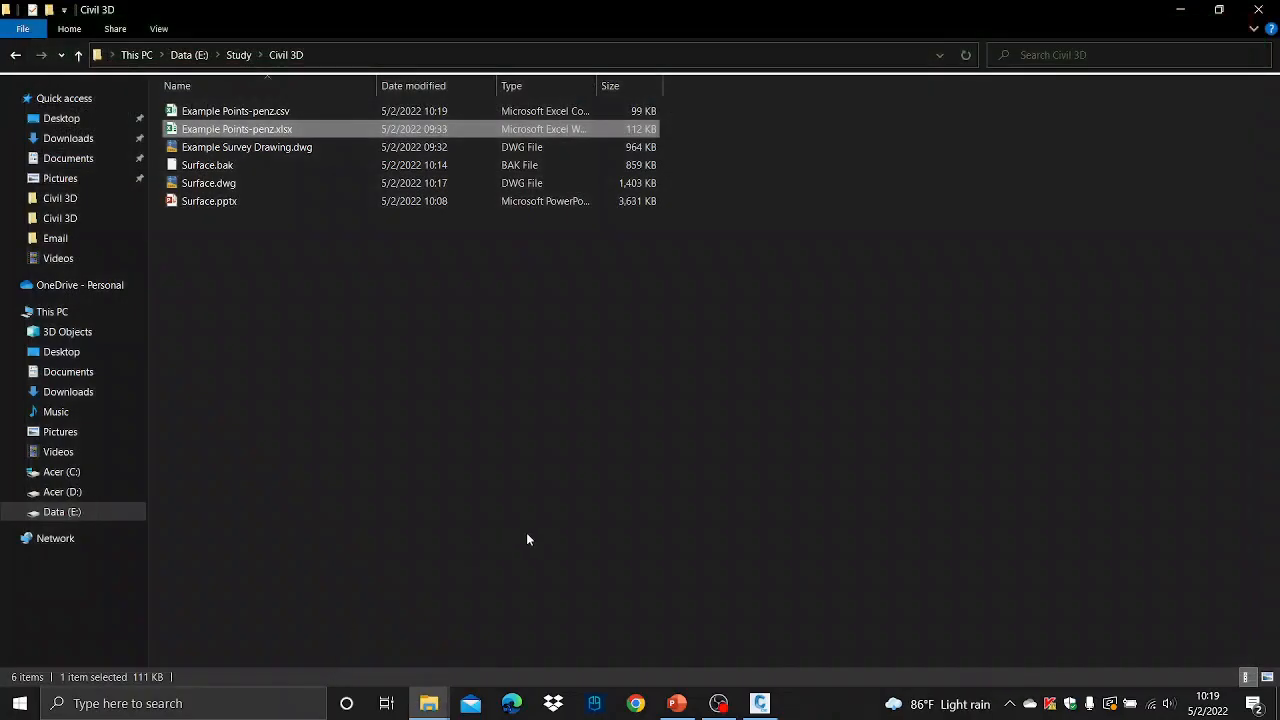
pyautogui.click(528, 540)
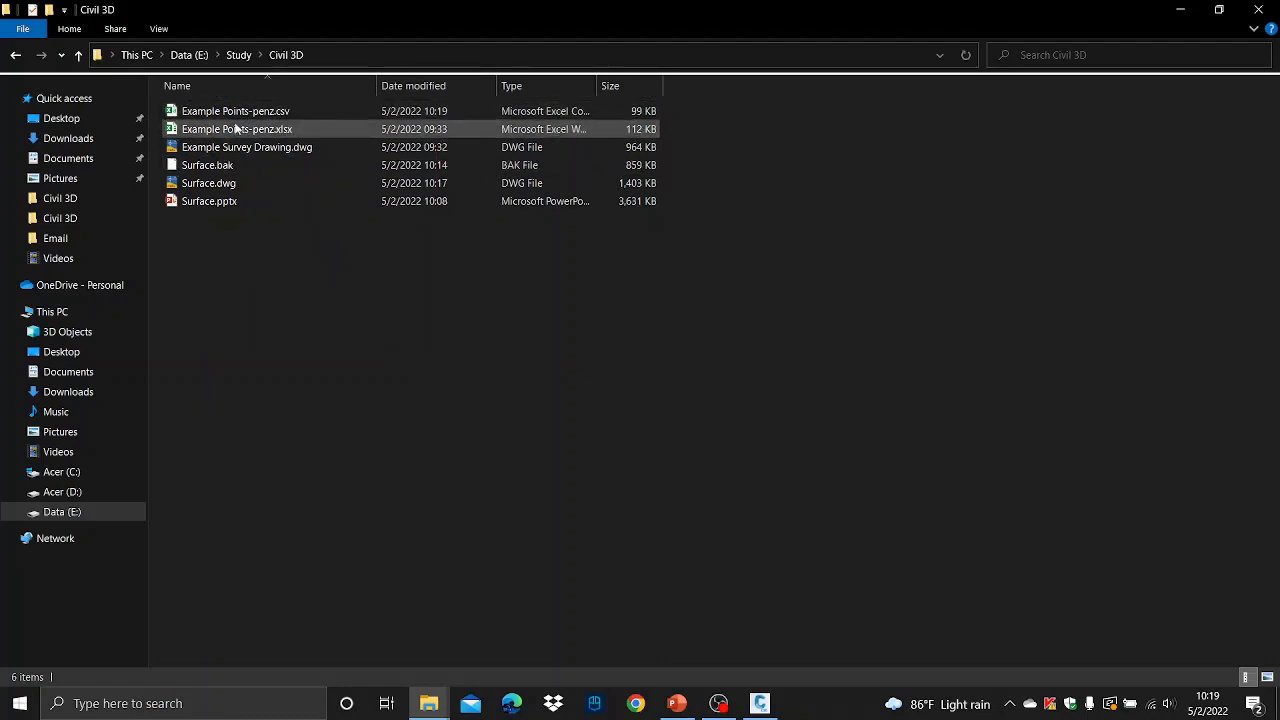
pyautogui.click(760, 703)
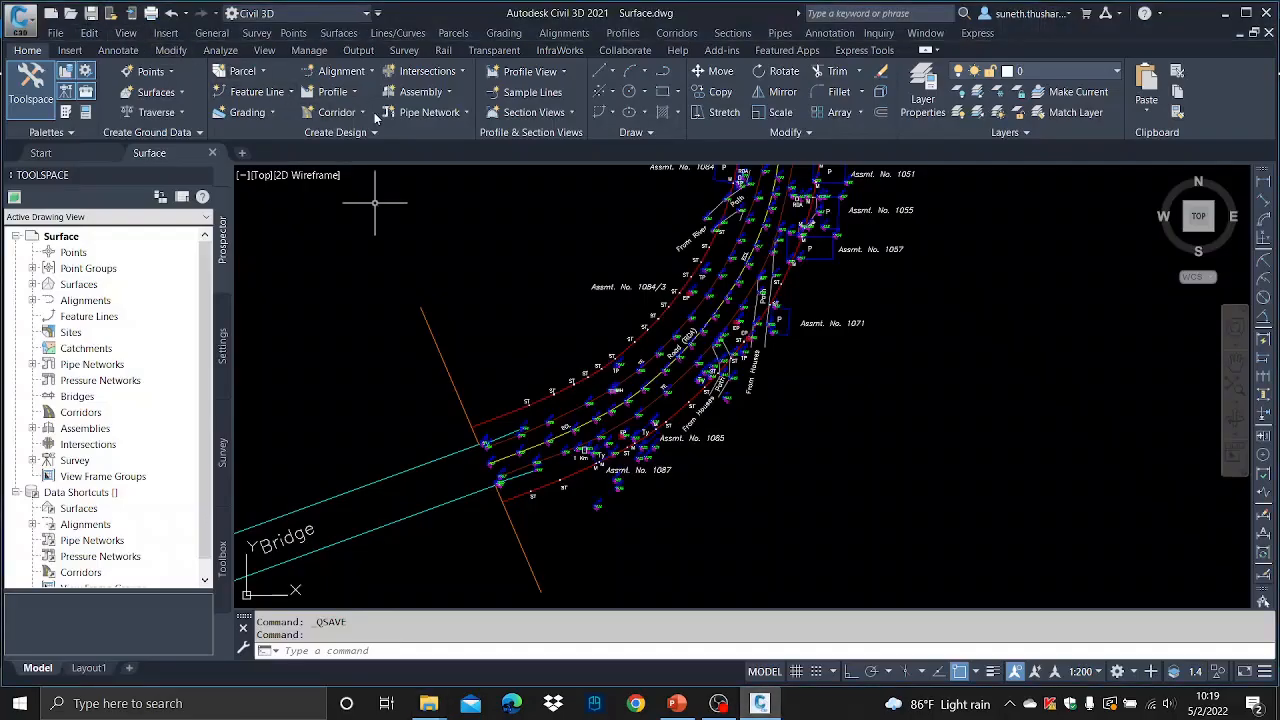
# - Open the Point Creation Tools and start the Import Points command
pyautogui.click(172, 72)
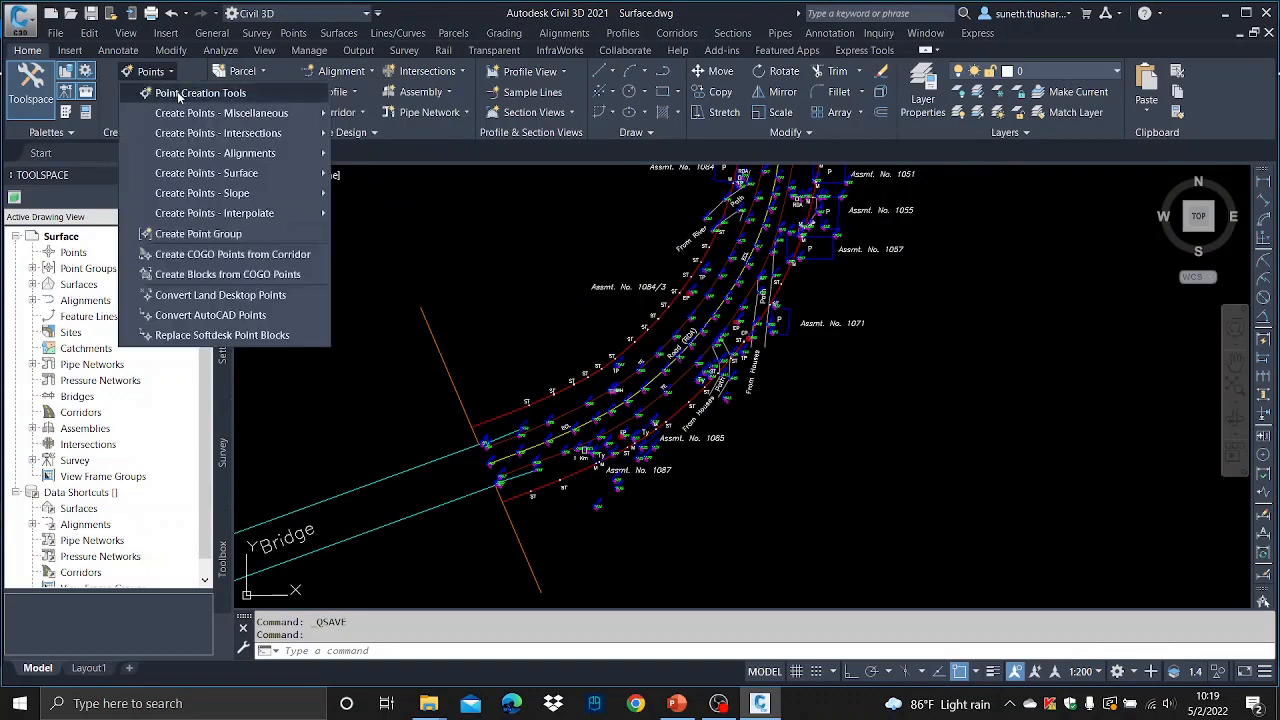
pyautogui.click(179, 93)
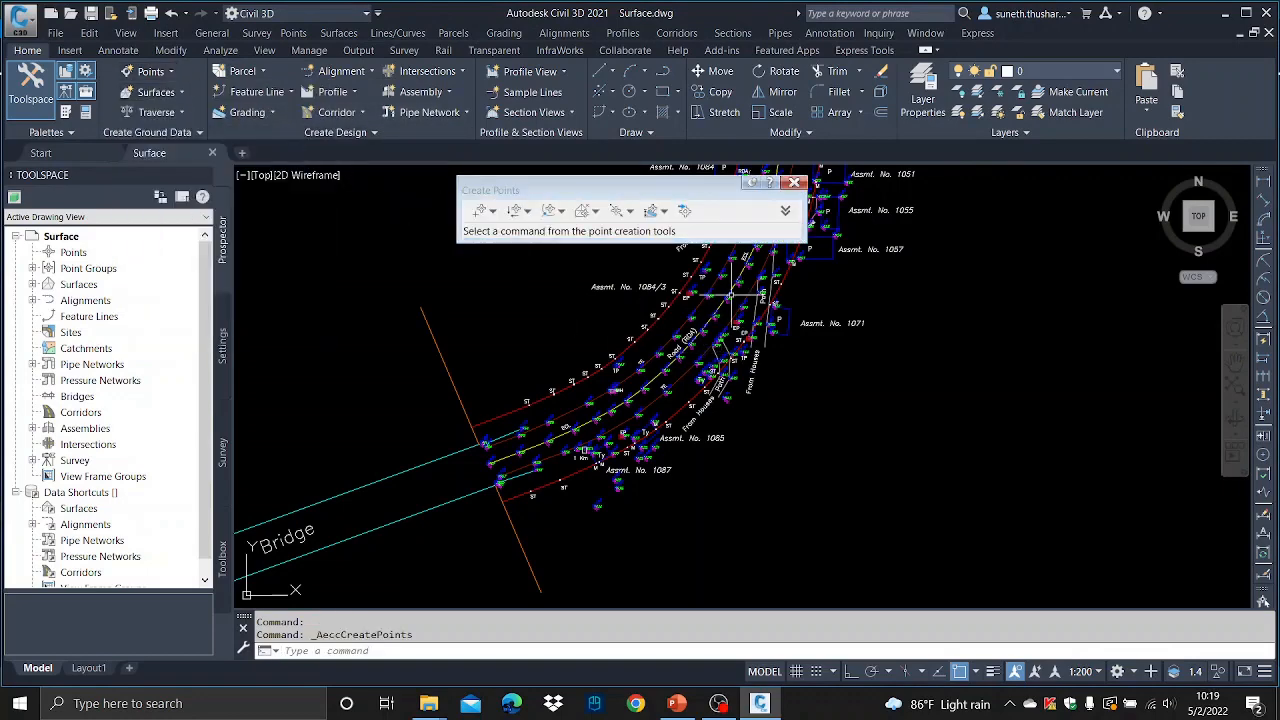
pyautogui.moveTo(678, 197); pyautogui.dragTo(511, 239)
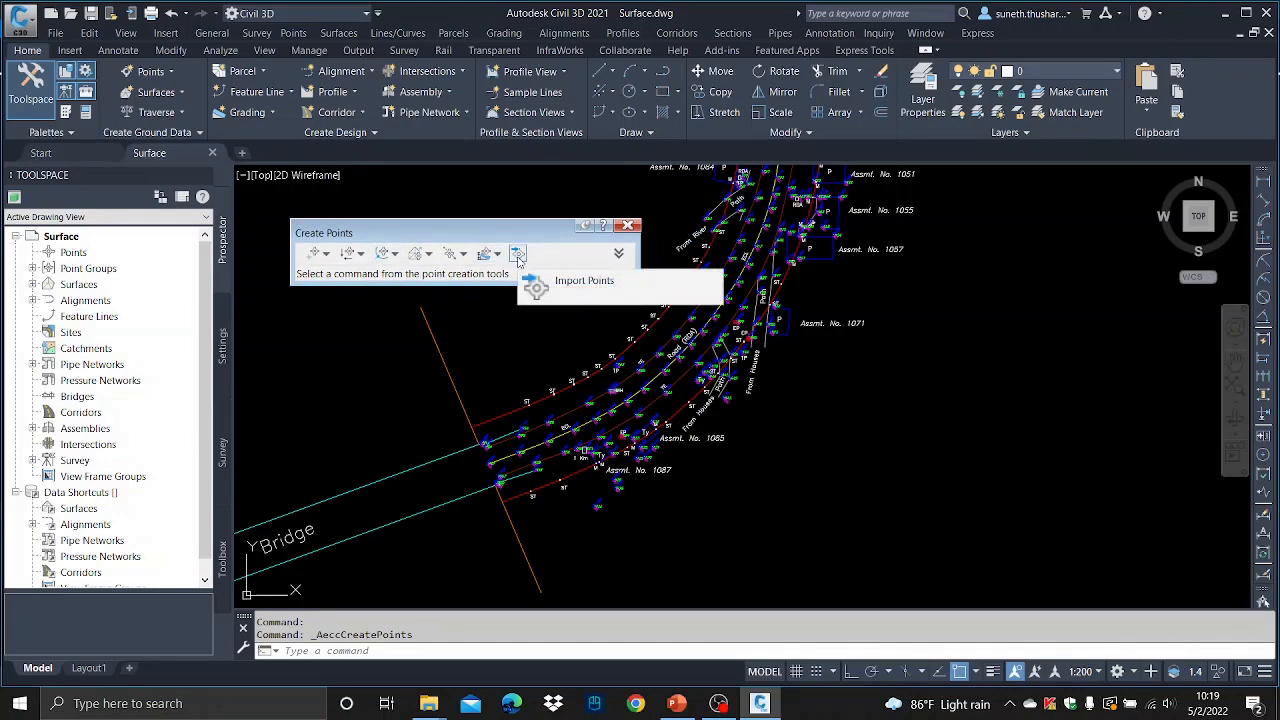
pyautogui.click(518, 256)
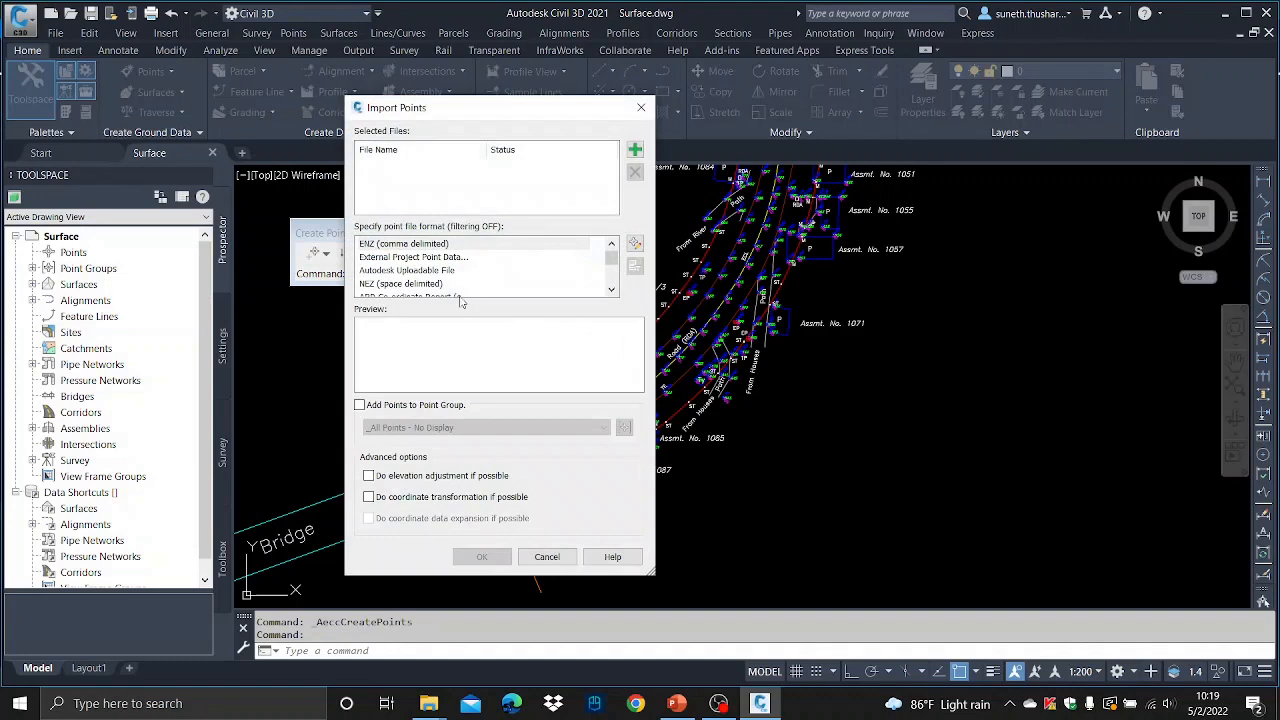
# - Set the point file format to PENZ (comma delimited)
pyautogui.click(407, 246)
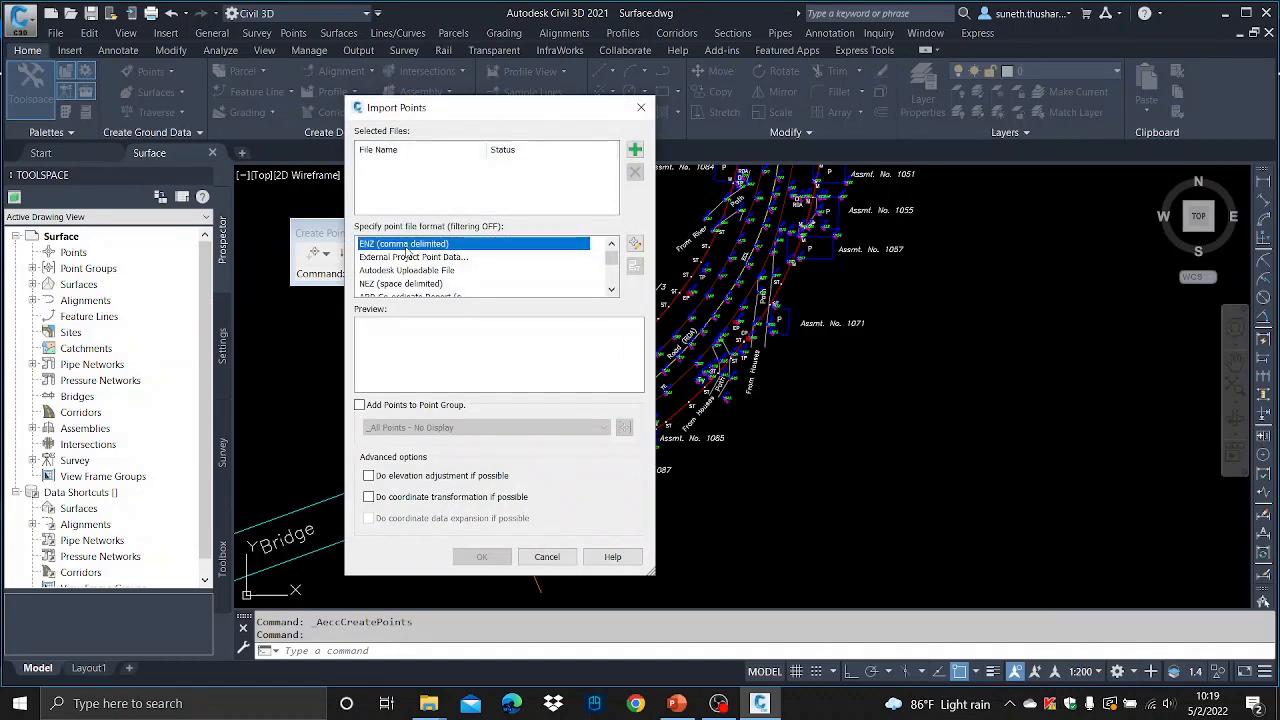
pyautogui.press('p')
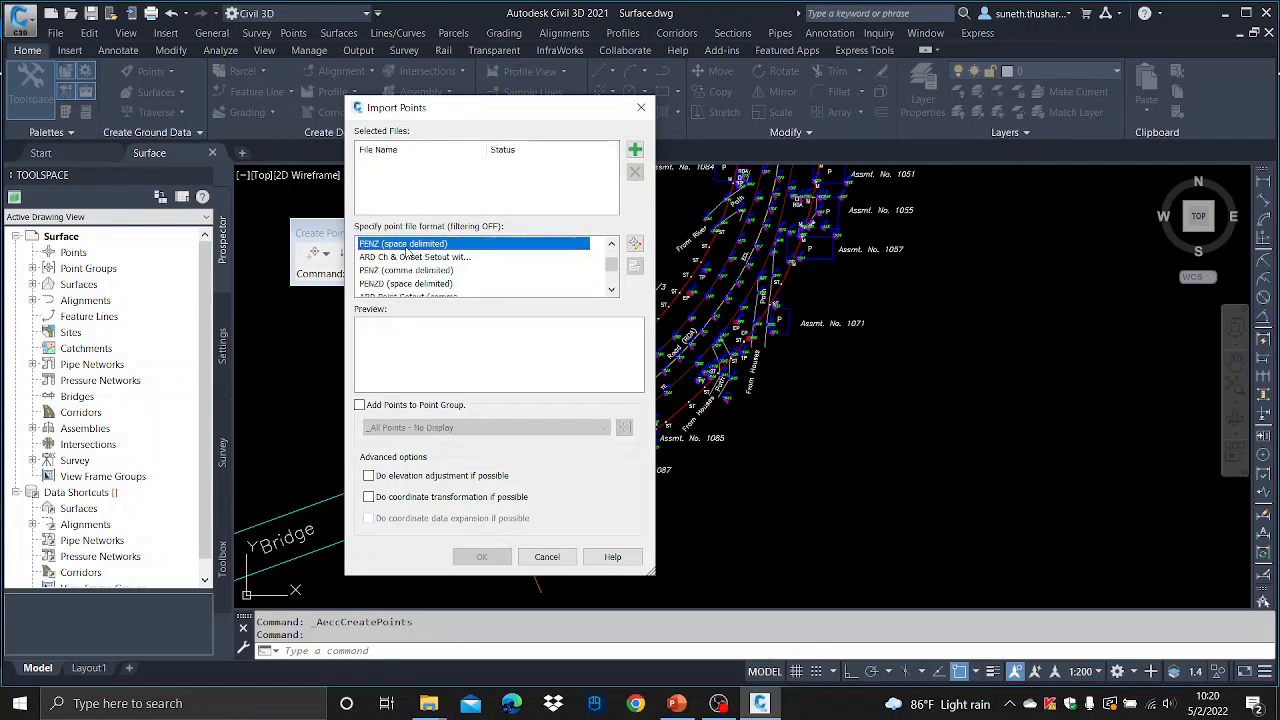
pyautogui.click(395, 282)
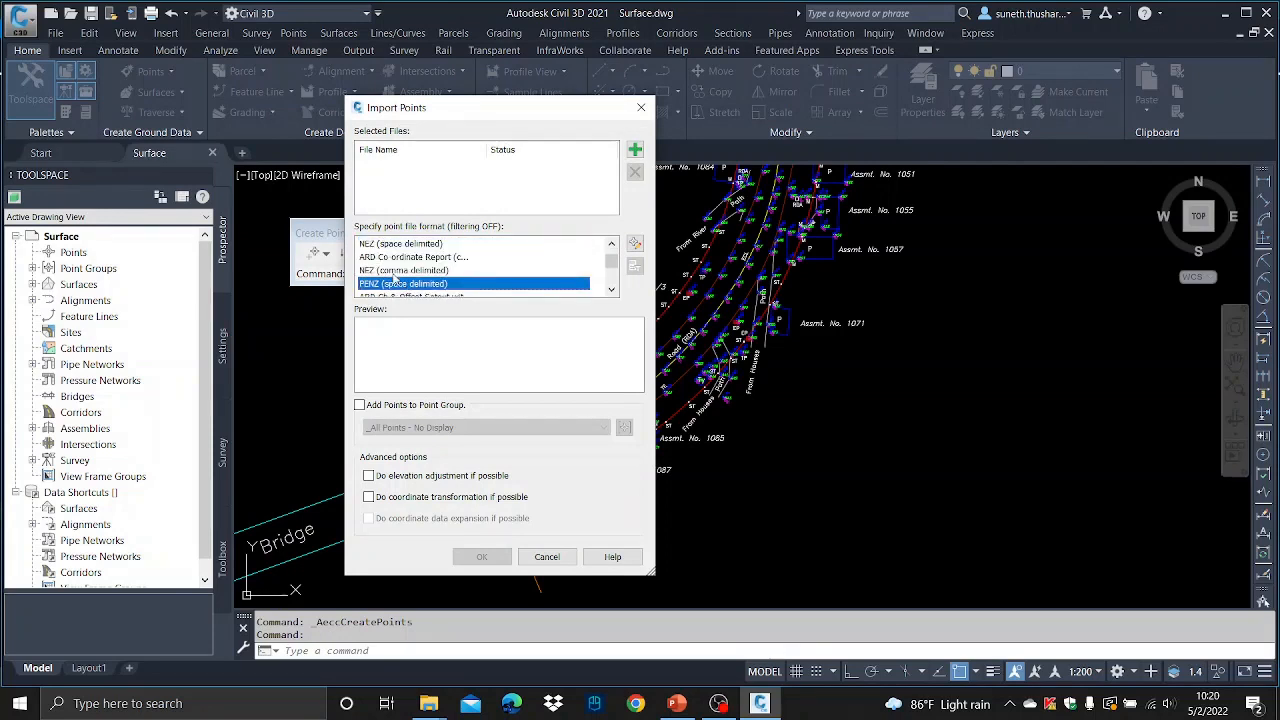
pyautogui.scroll(-2, 397, 280)
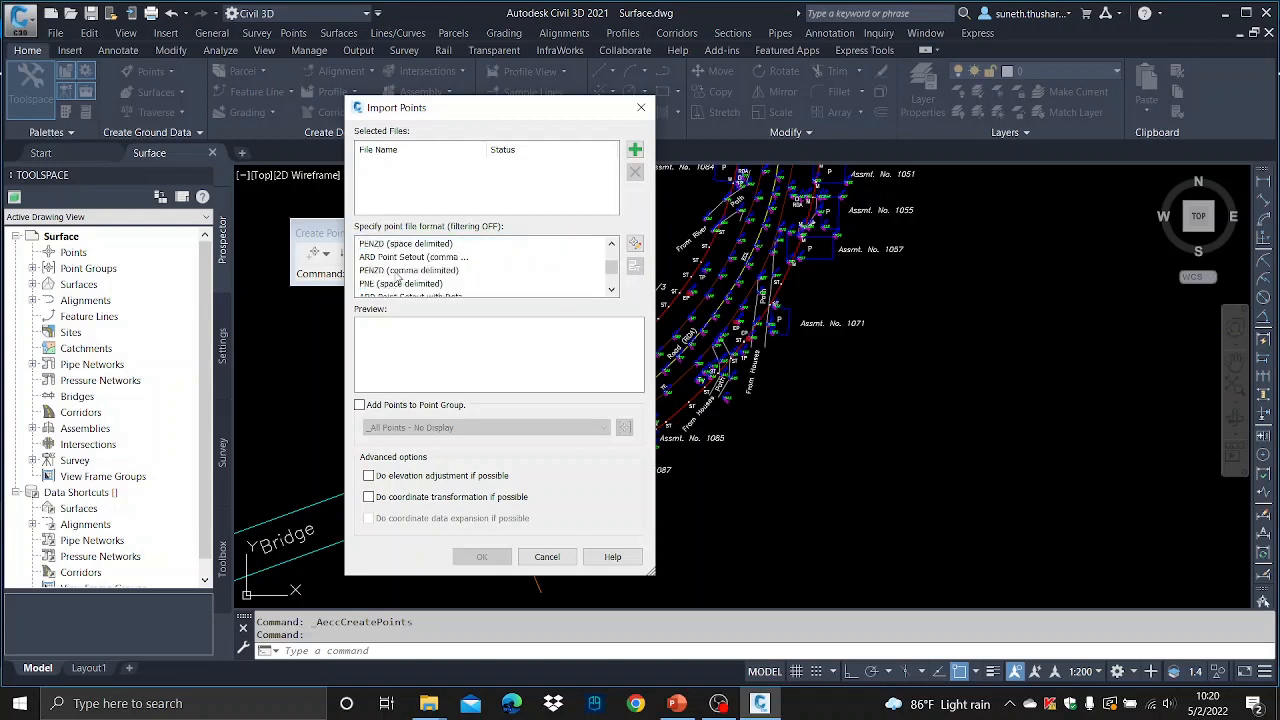
pyautogui.scroll(-1, 397, 280)
pyautogui.scroll(4, 397, 280)
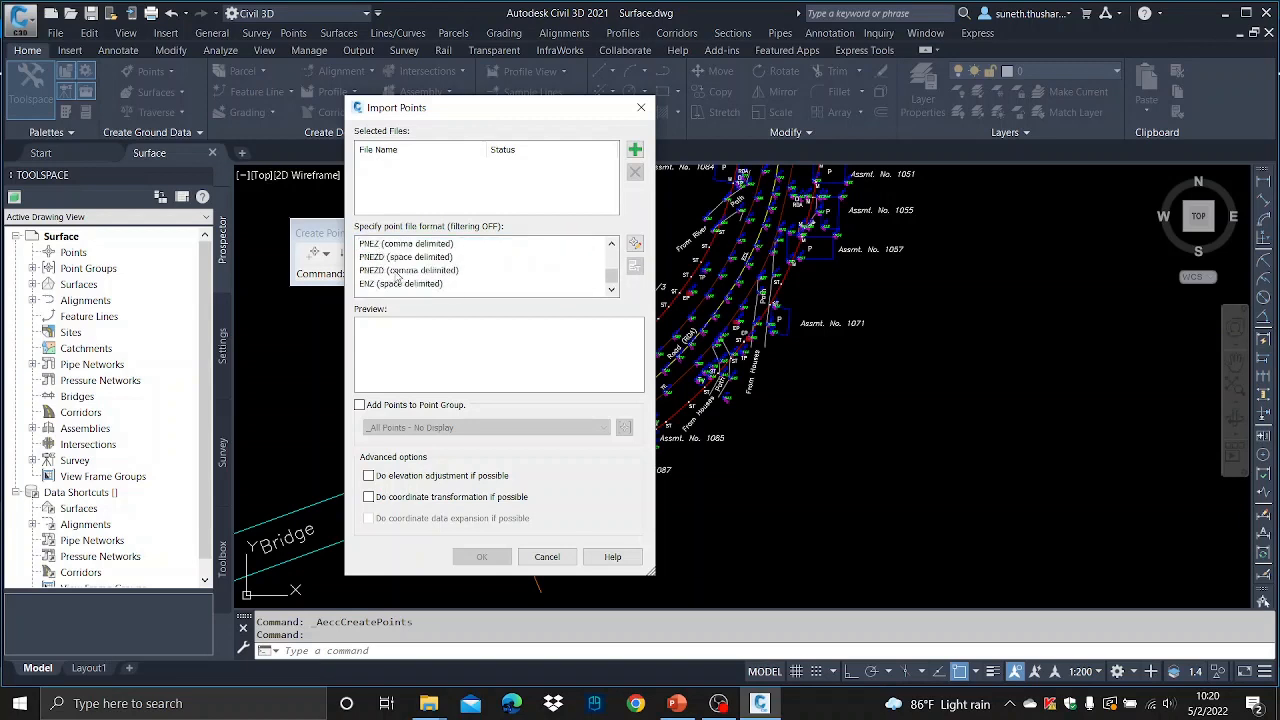
pyautogui.scroll(-1, 397, 280)
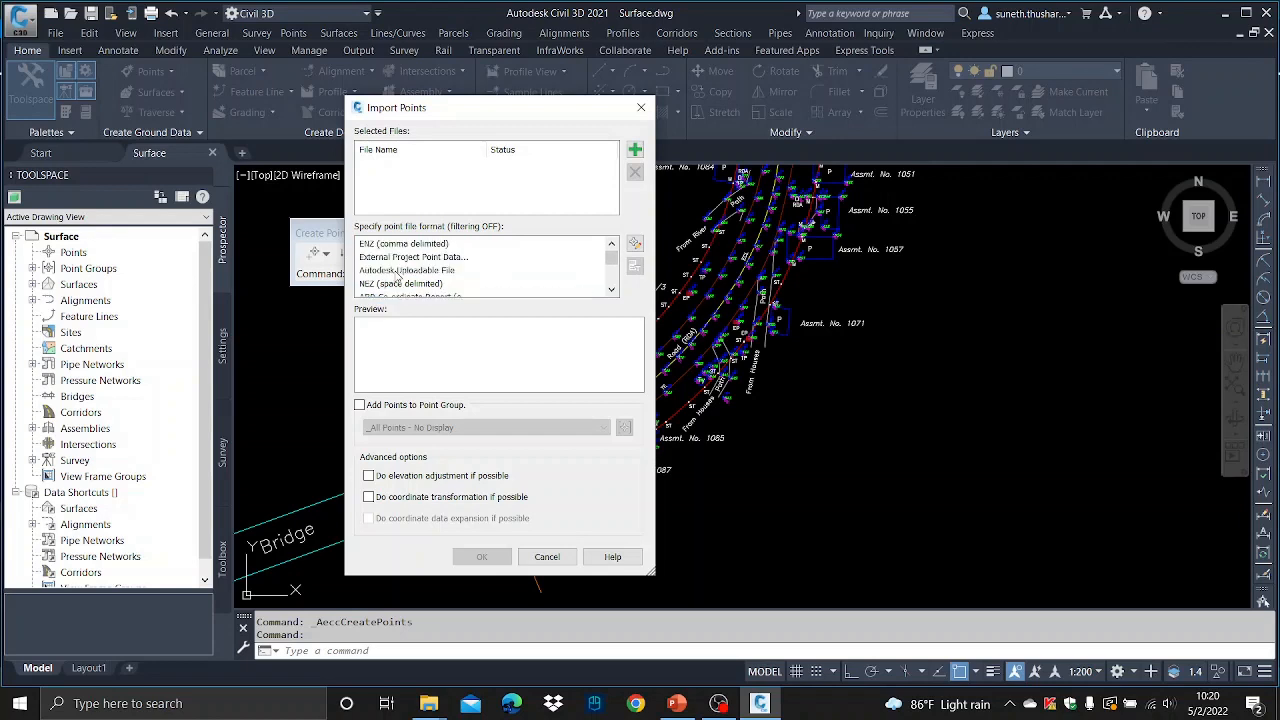
pyautogui.scroll(1, 397, 280)
pyautogui.scroll(-1, 397, 280)
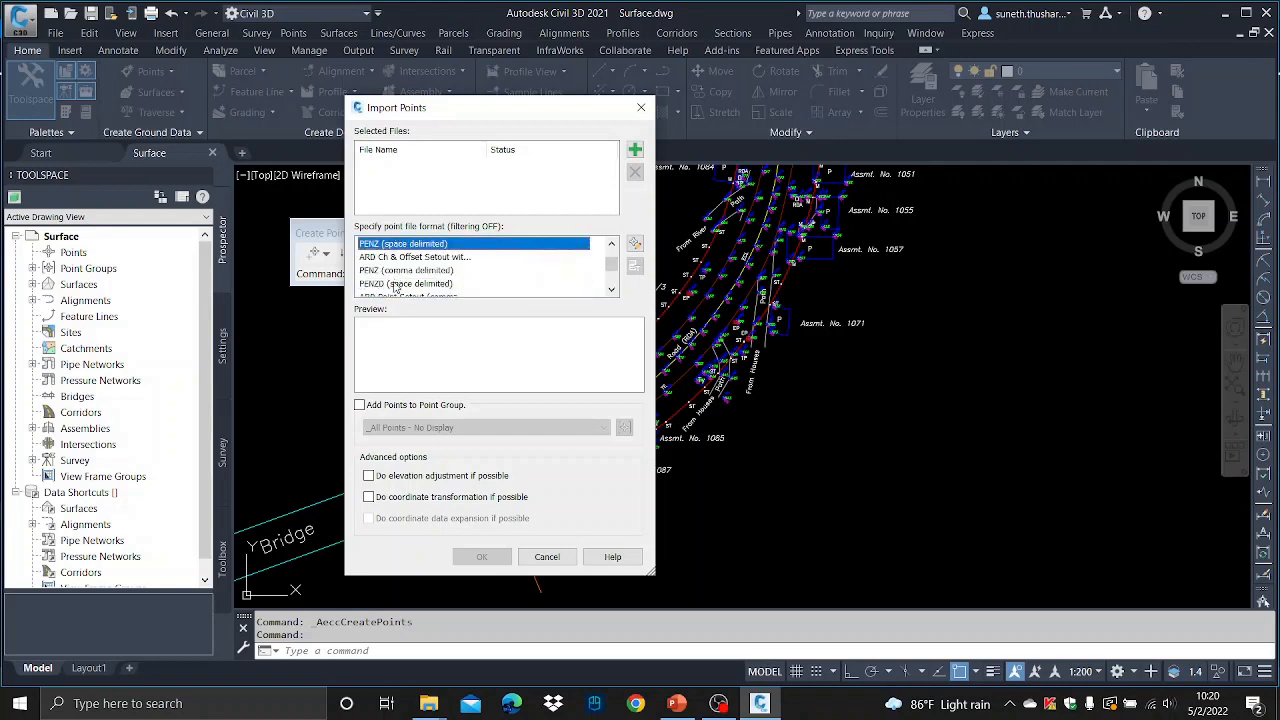
pyautogui.click(381, 271)
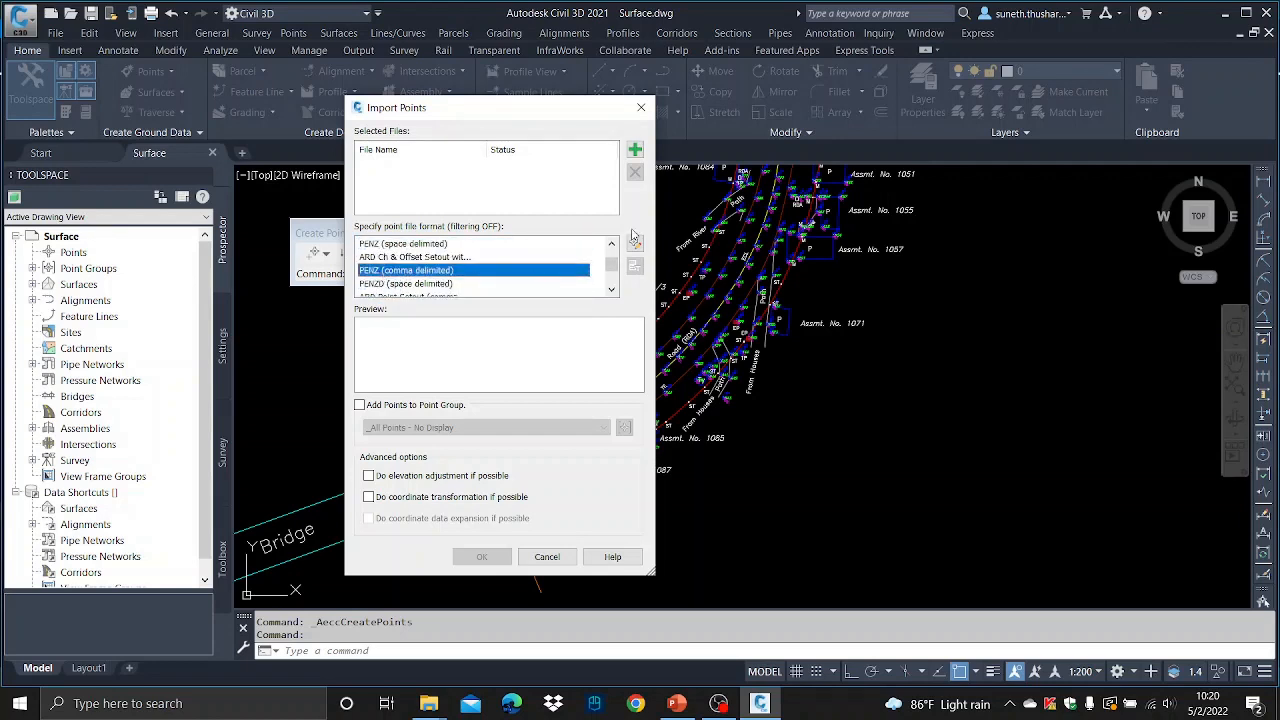
# - Add Example Points-penz.csv from the Study\Civil 3D folder on drive E as the source file to import
pyautogui.click(635, 150)
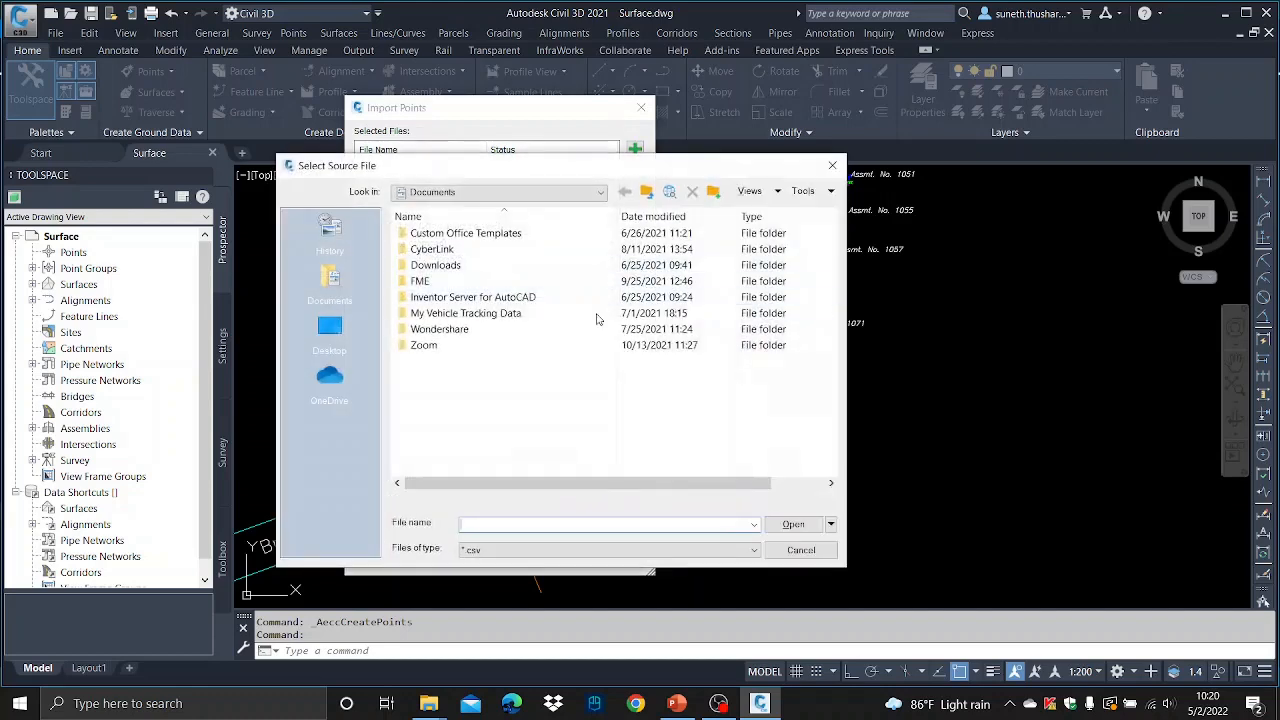
pyautogui.click(594, 194)
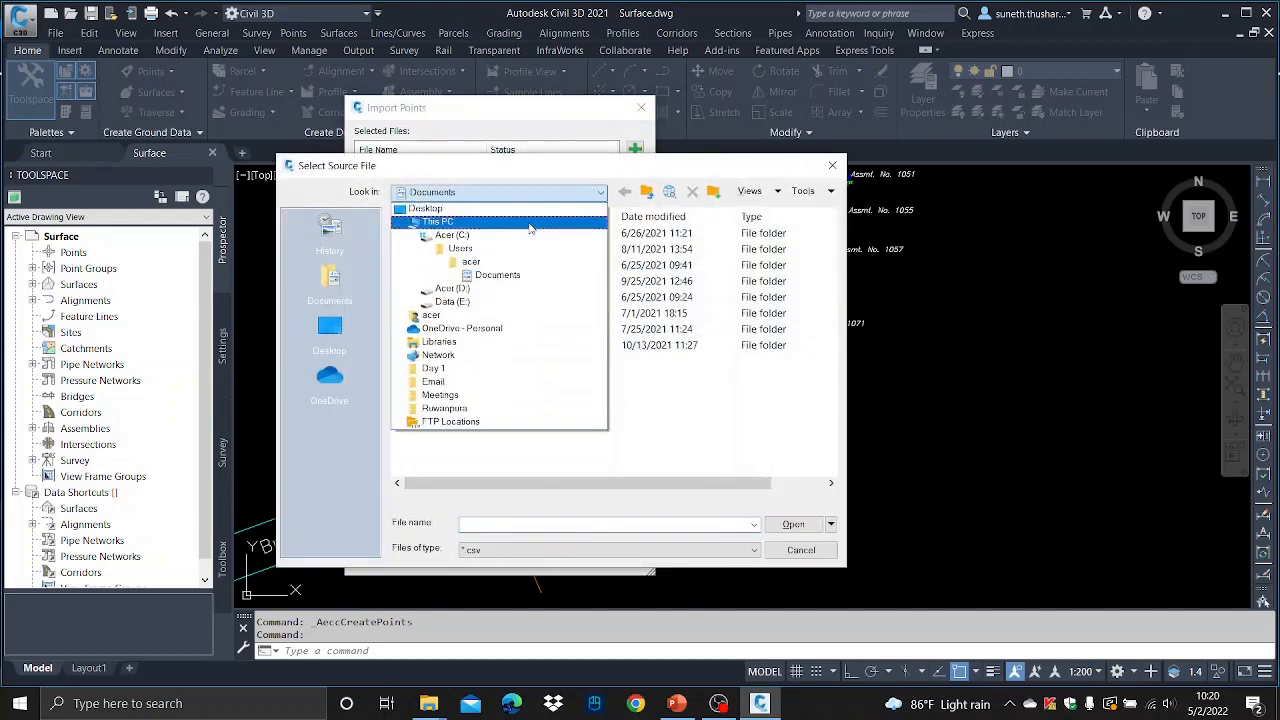
pyautogui.click(437, 221)
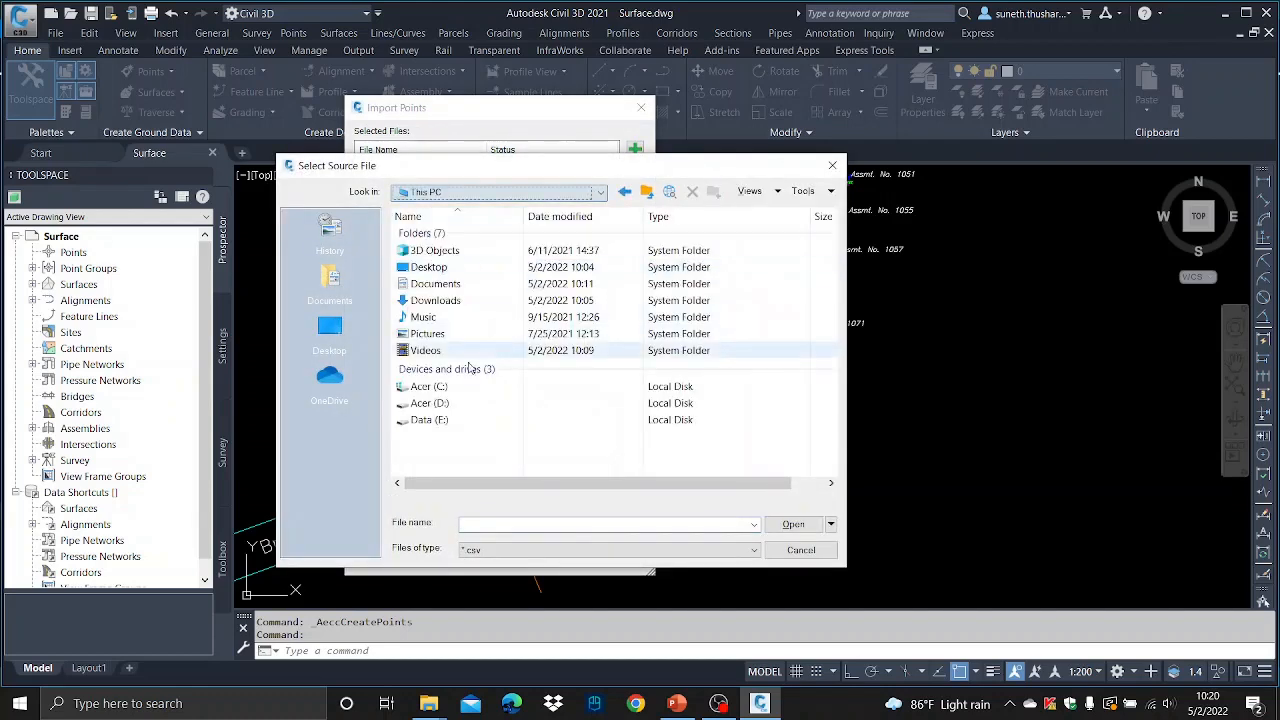
pyautogui.doubleClick(444, 420)
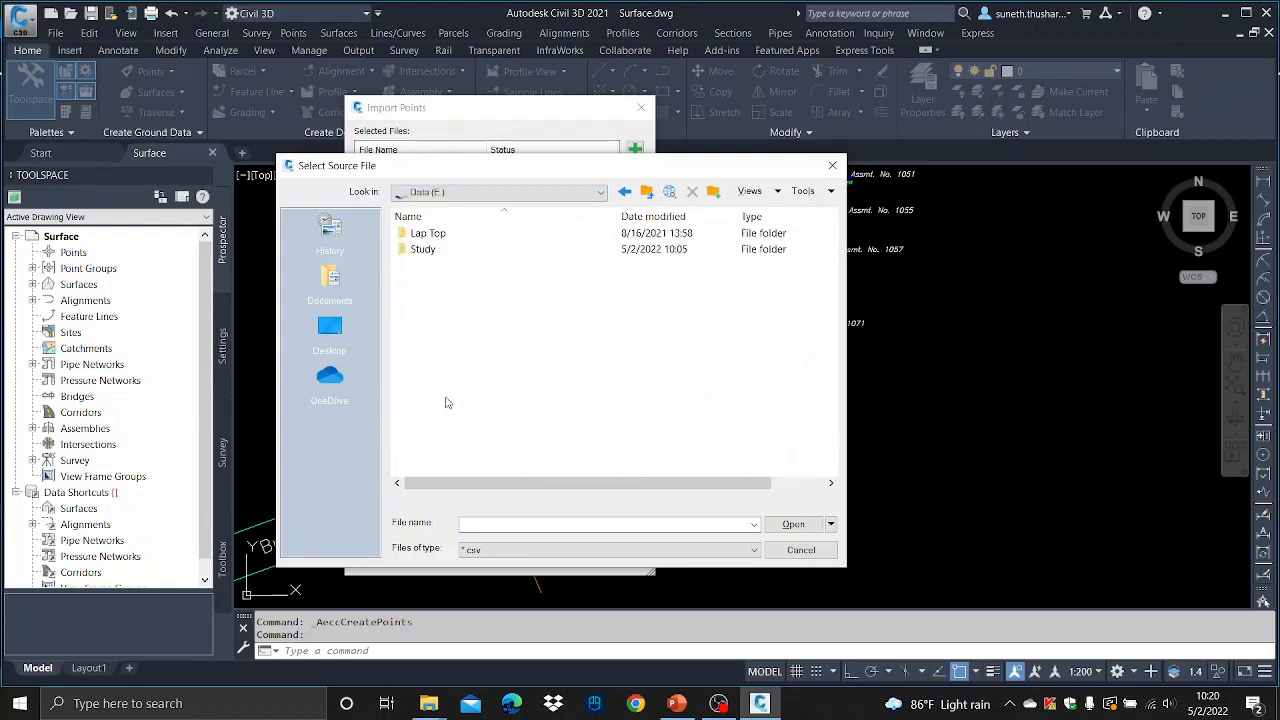
pyautogui.doubleClick(423, 249)
pyautogui.doubleClick(430, 233)
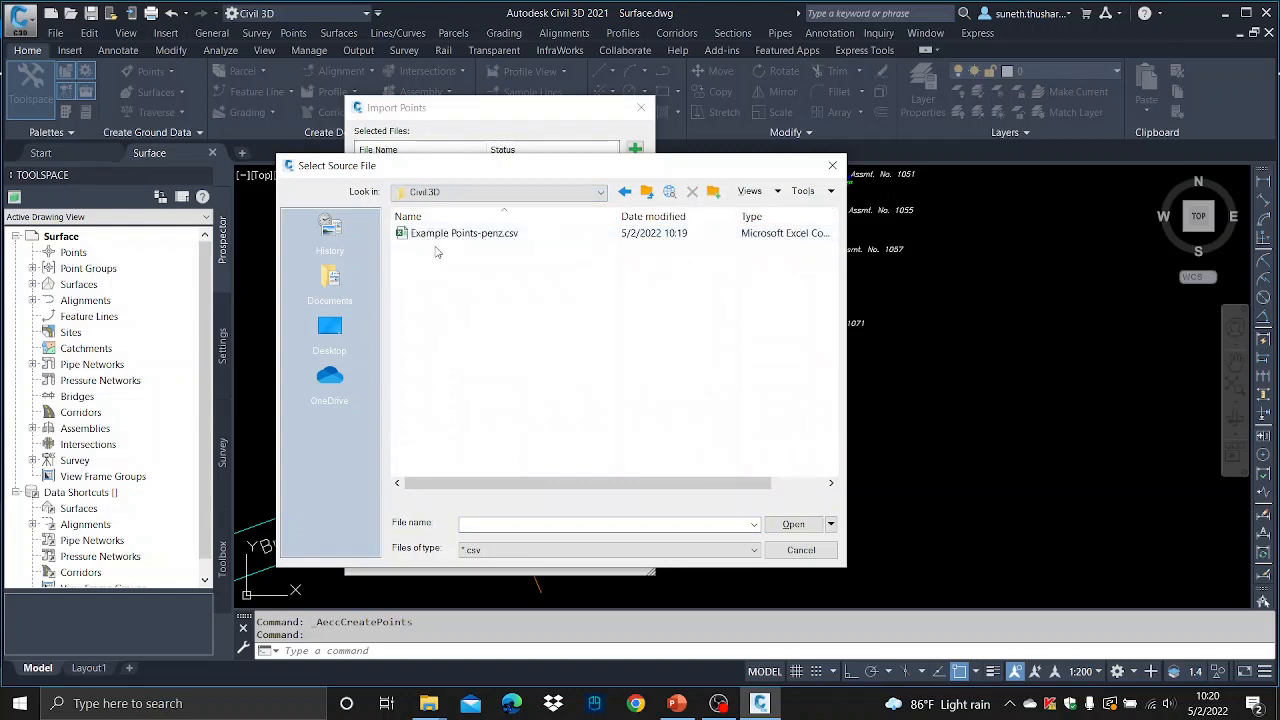
pyautogui.click(445, 234)
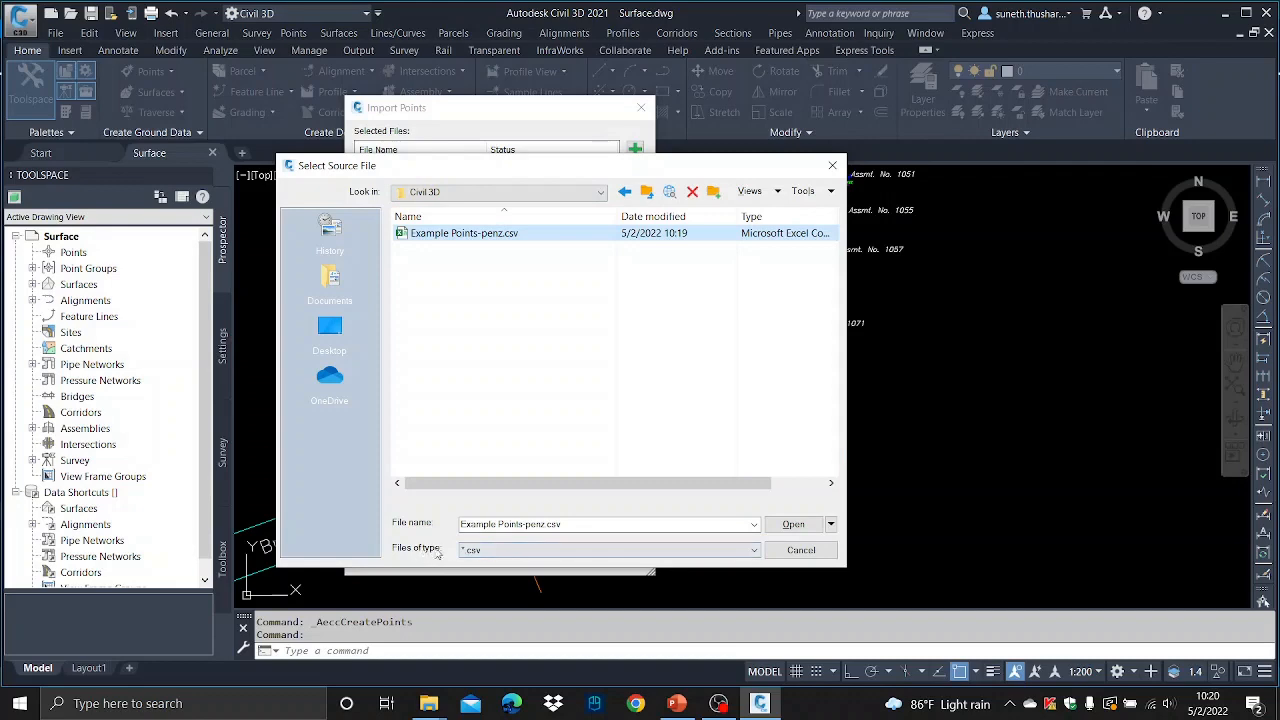
pyautogui.click(793, 525)
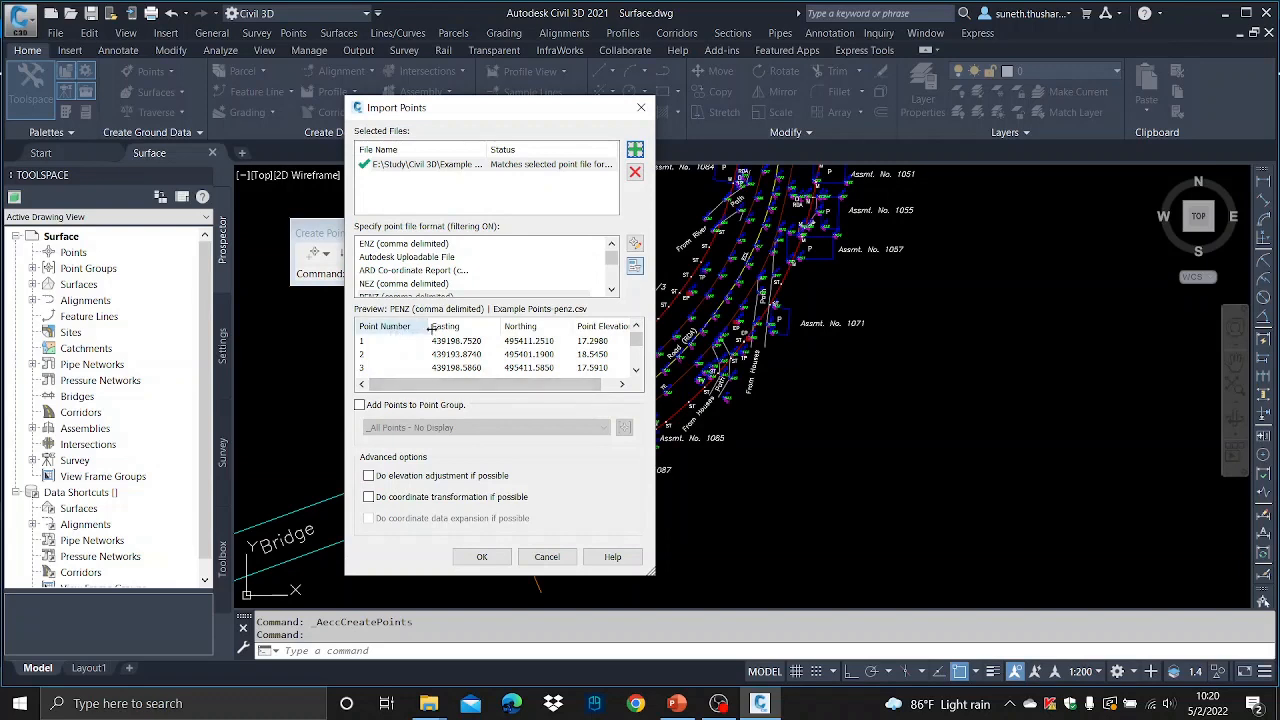
# - Add the imported points to a new point group named Topo, import them, and close the point creation tools
pyautogui.moveTo(515, 386); pyautogui.dragTo(595, 384)
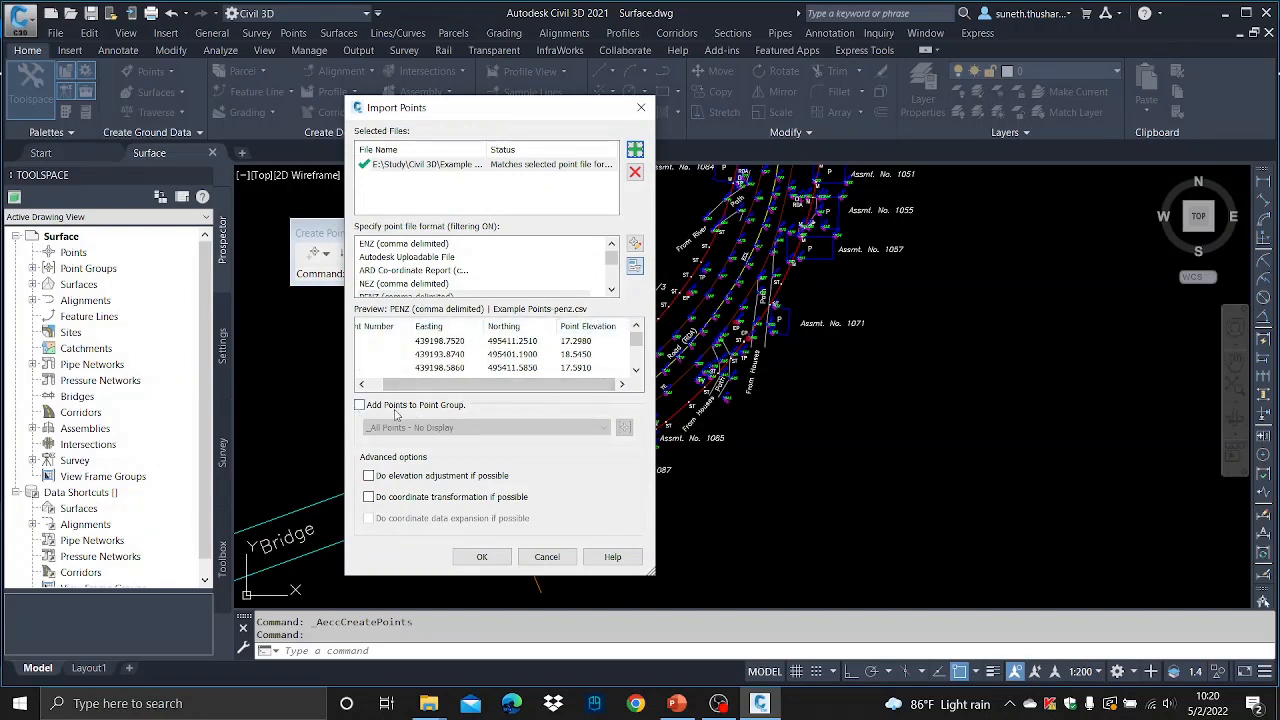
pyautogui.click(361, 405)
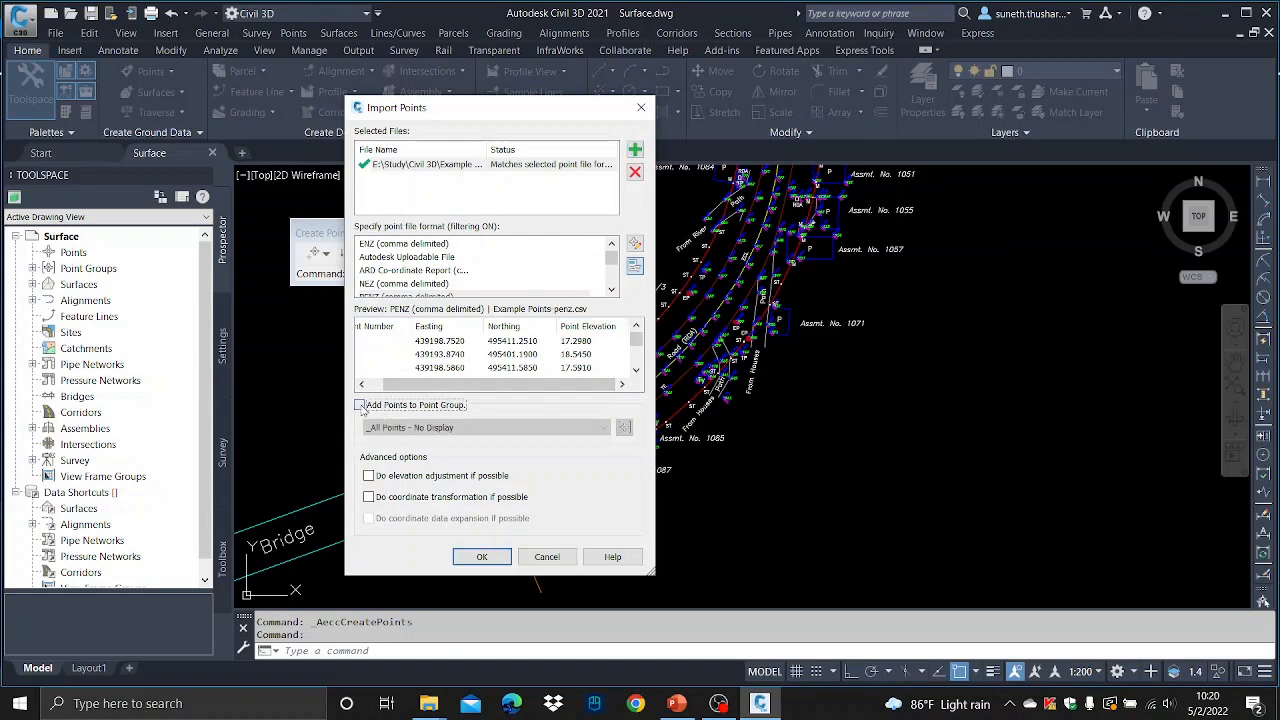
pyautogui.click(624, 427)
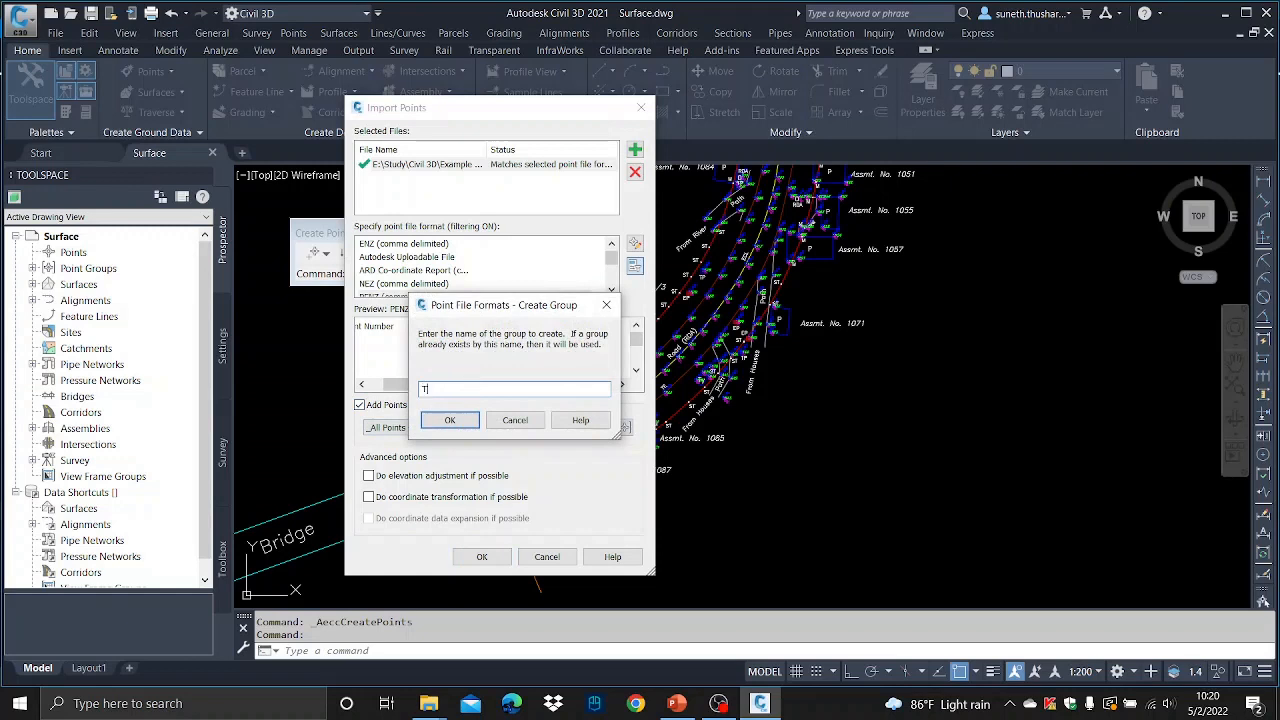
pyautogui.write('Topo')
pyautogui.click(426, 421)
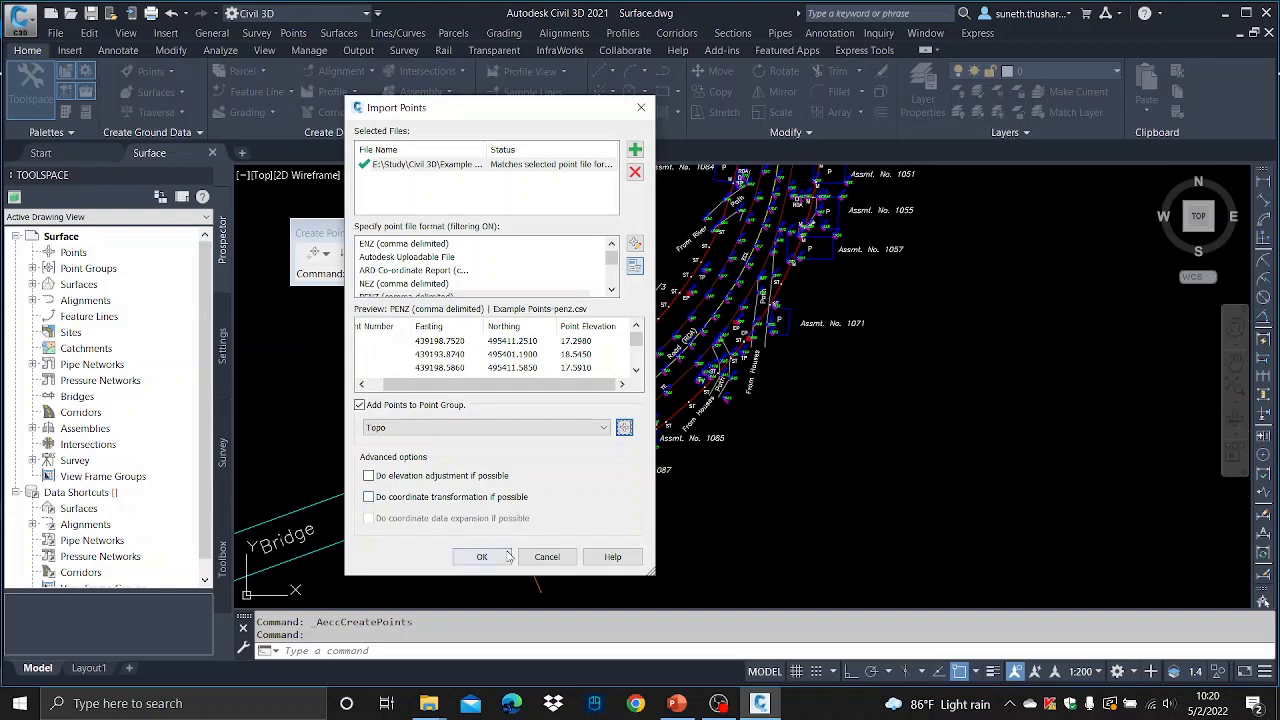
pyautogui.click(481, 556)
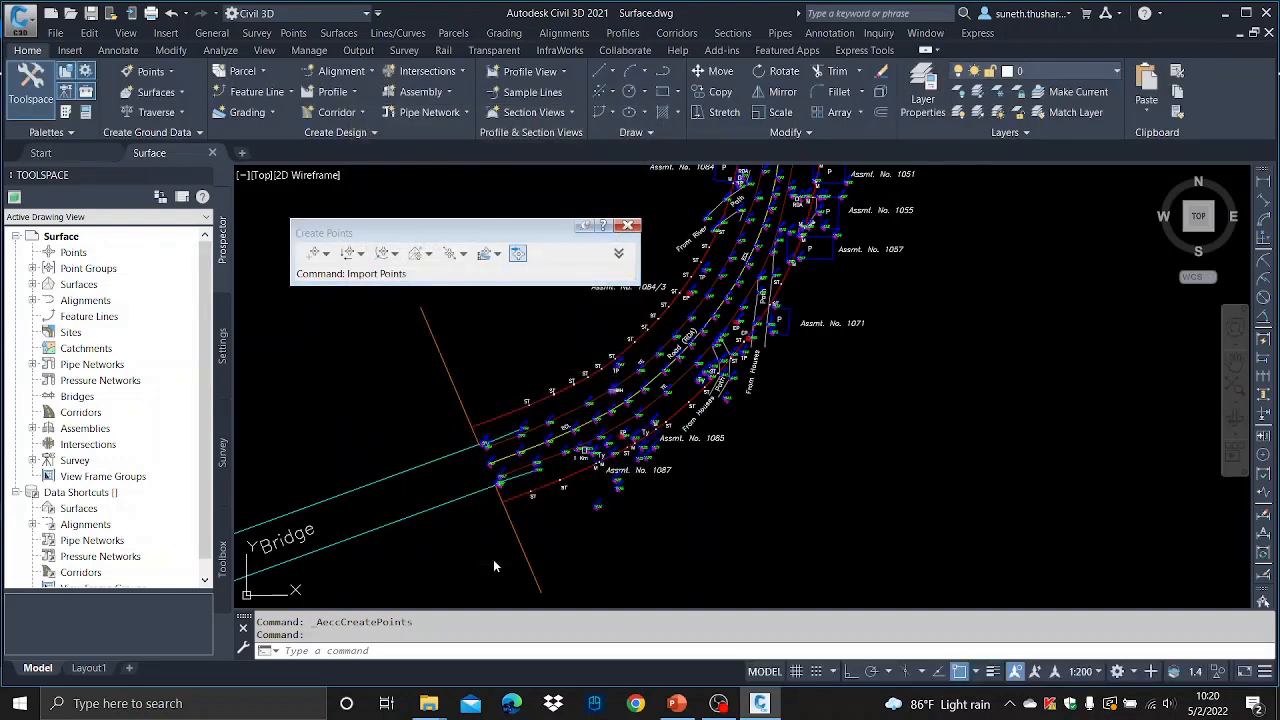
pyautogui.click(628, 226)
# - Zoom and pan across the drawing to examine the imported survey points
pyautogui.scroll(4, 690, 300)
pyautogui.scroll(-1, 663, 320)
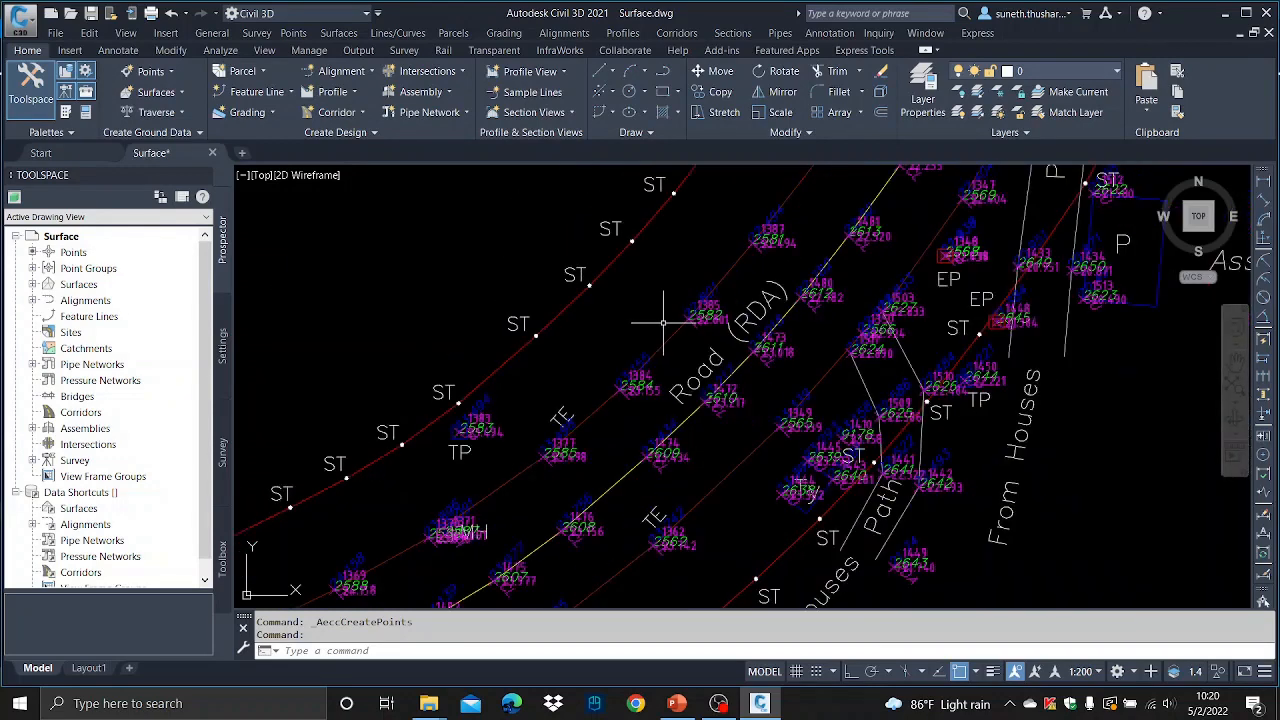
pyautogui.scroll(-6, 665, 318)
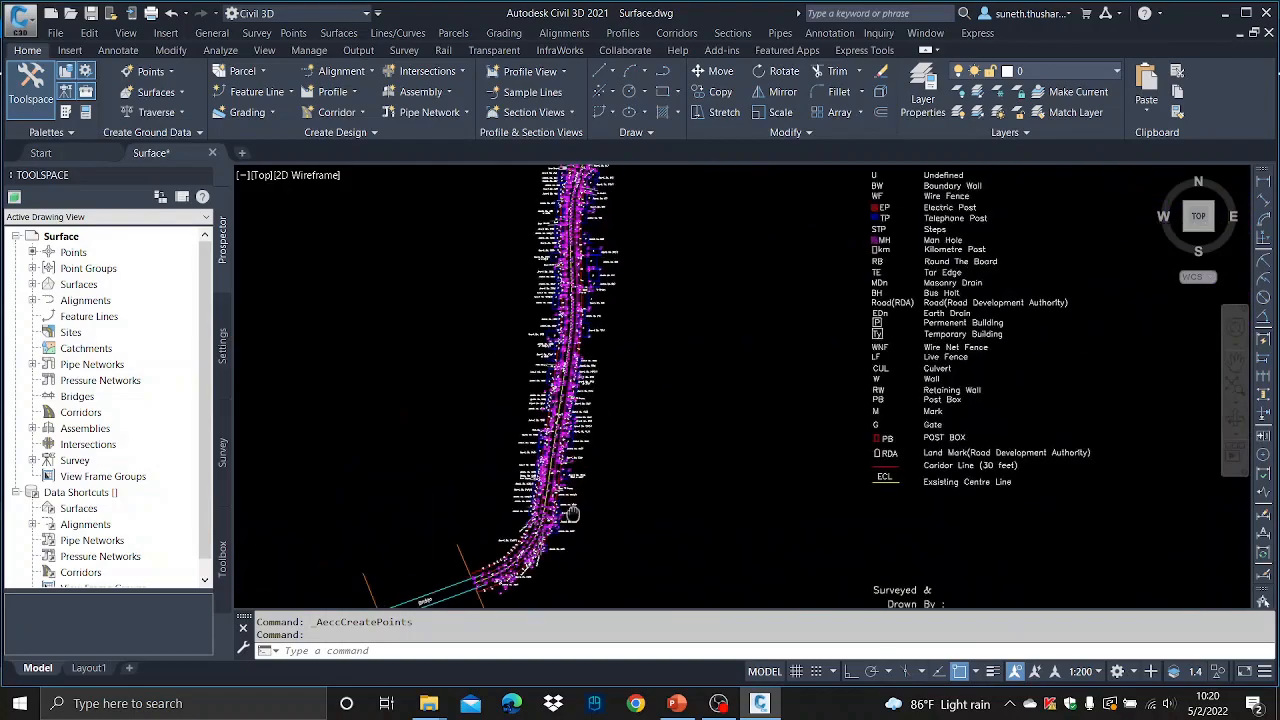
pyautogui.scroll(-1, 522, 466)
pyautogui.scroll(8, 563, 225)
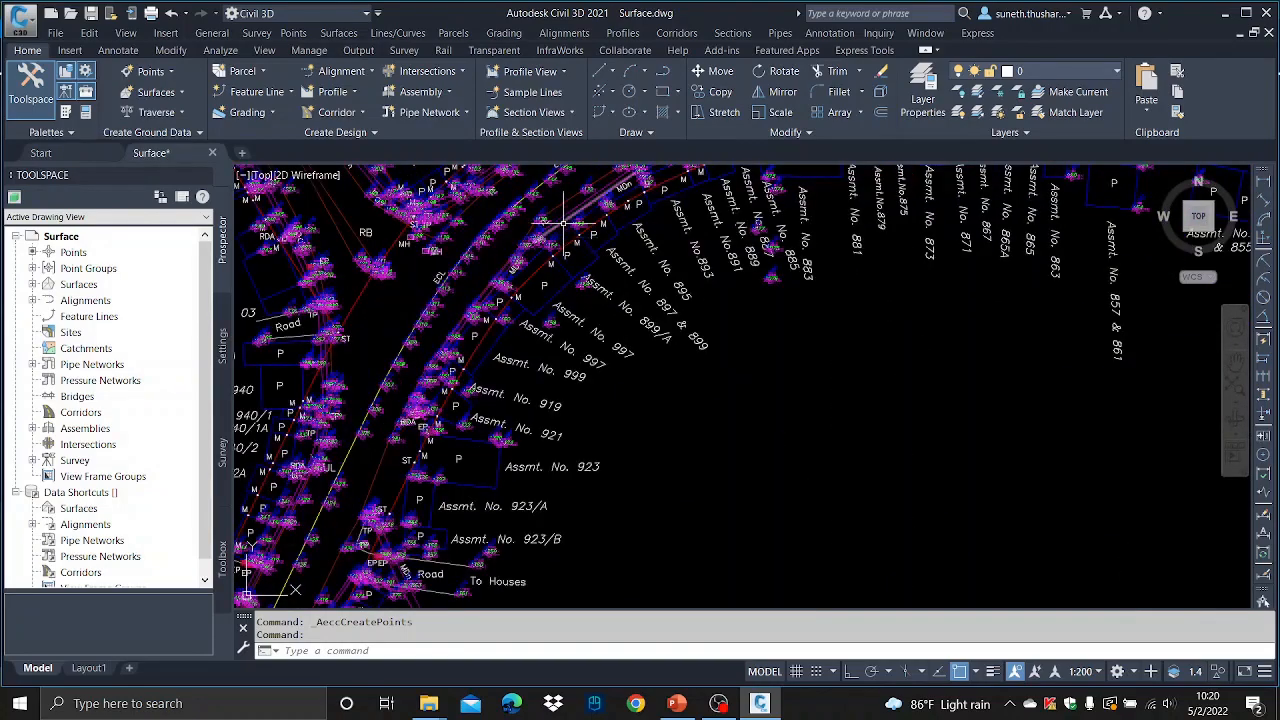
pyautogui.scroll(-6, 563, 225)
pyautogui.scroll(3, 567, 233)
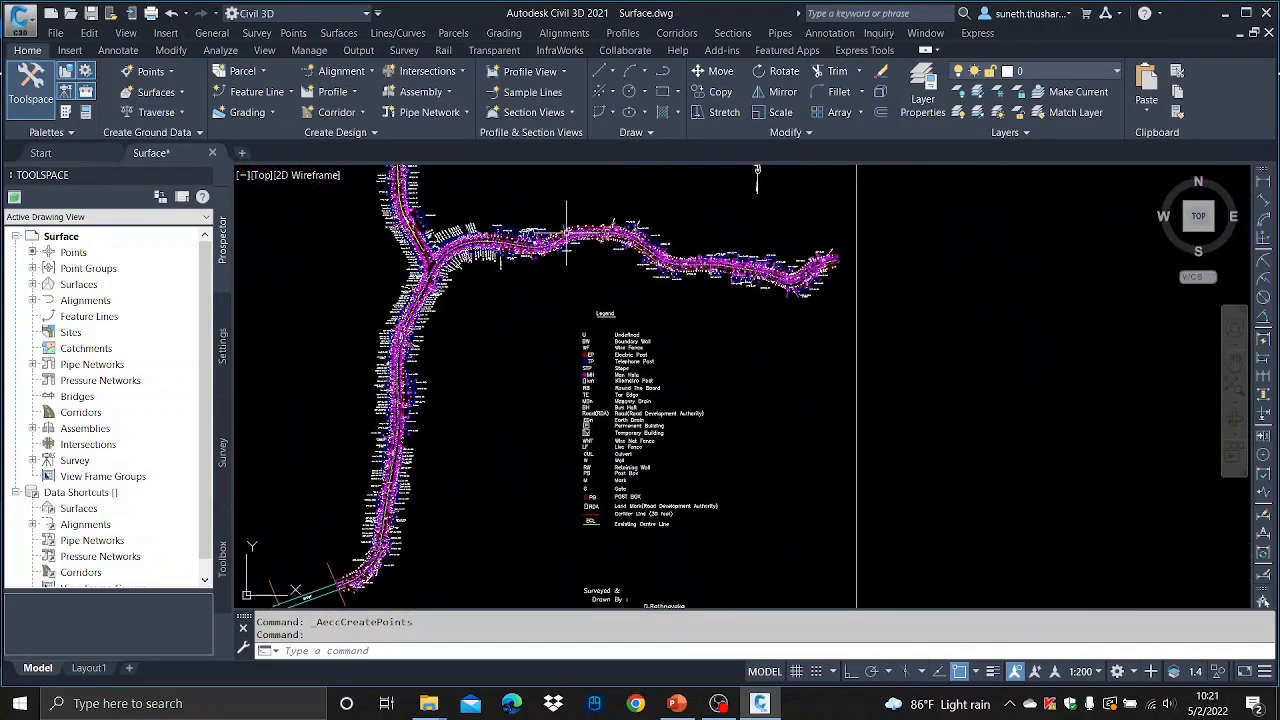
pyautogui.moveTo(483, 340); pyautogui.dragTo(666, 294, button='middle')
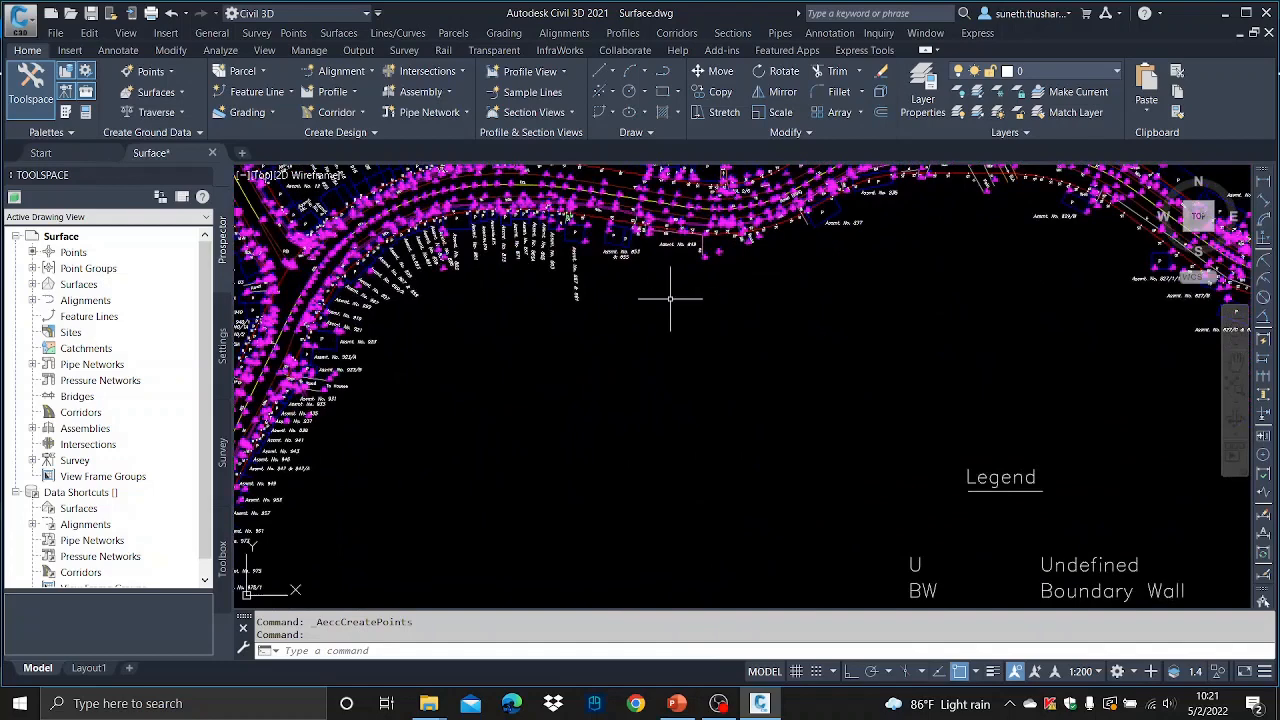
# - Delete the existing NS surface from the drawing's surfaces collection
pyautogui.click(32, 285)
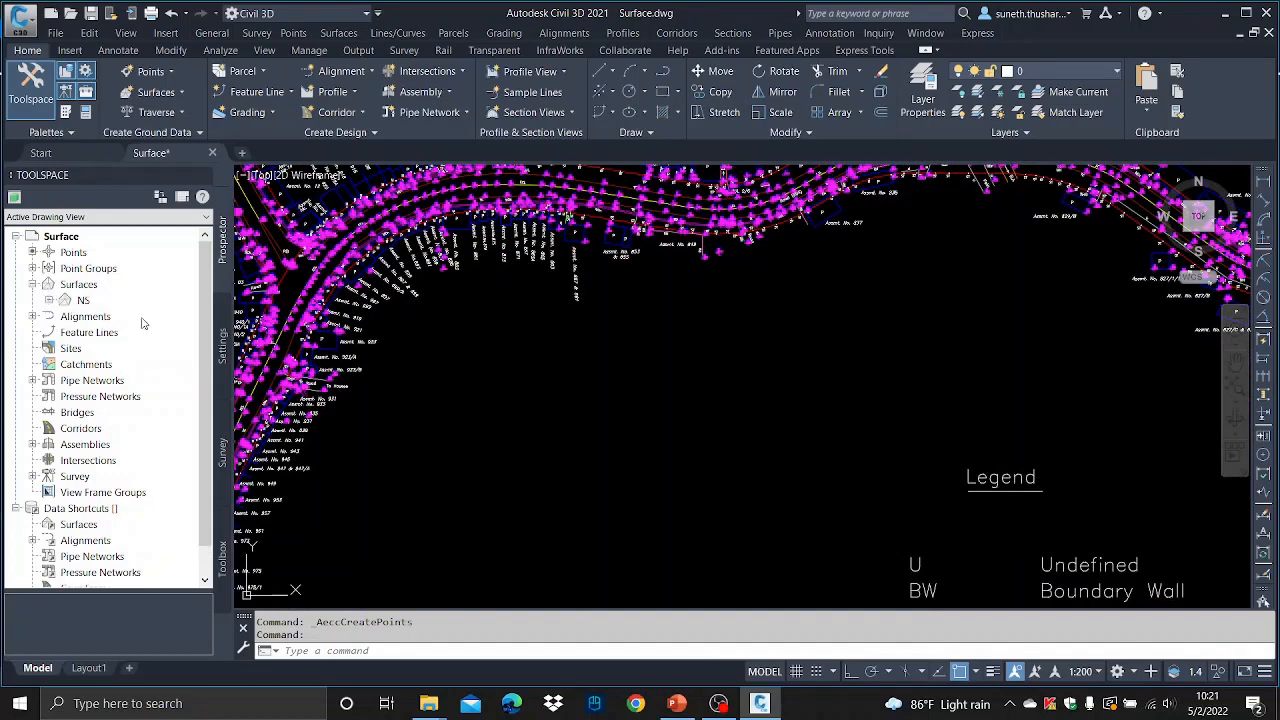
pyautogui.rightClick(95, 287)
pyautogui.click(83, 300)
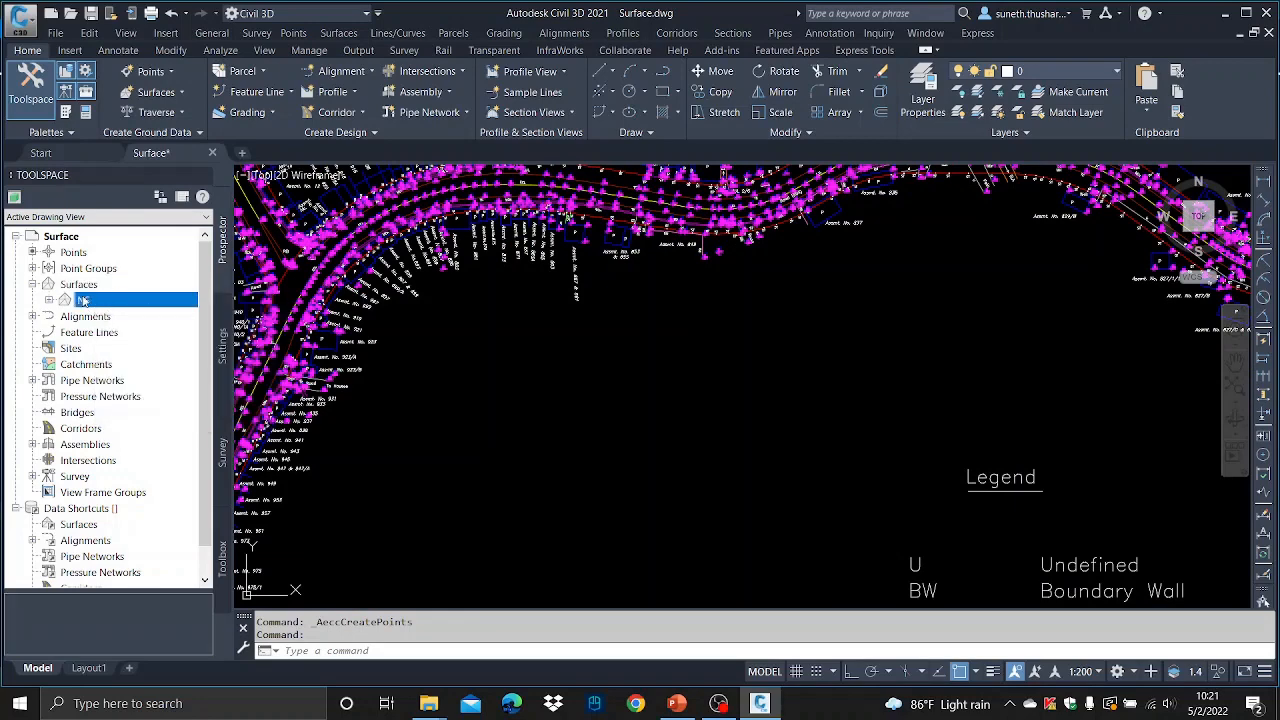
pyautogui.rightClick(83, 300)
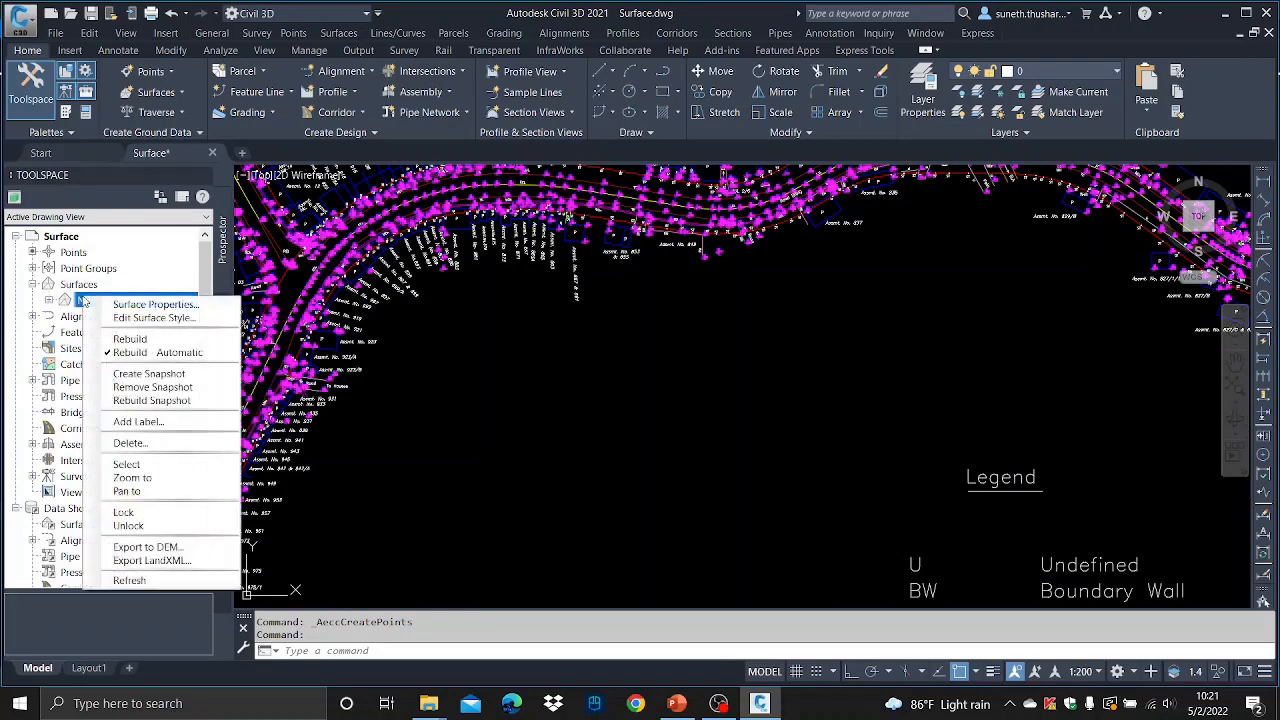
pyautogui.click(155, 442)
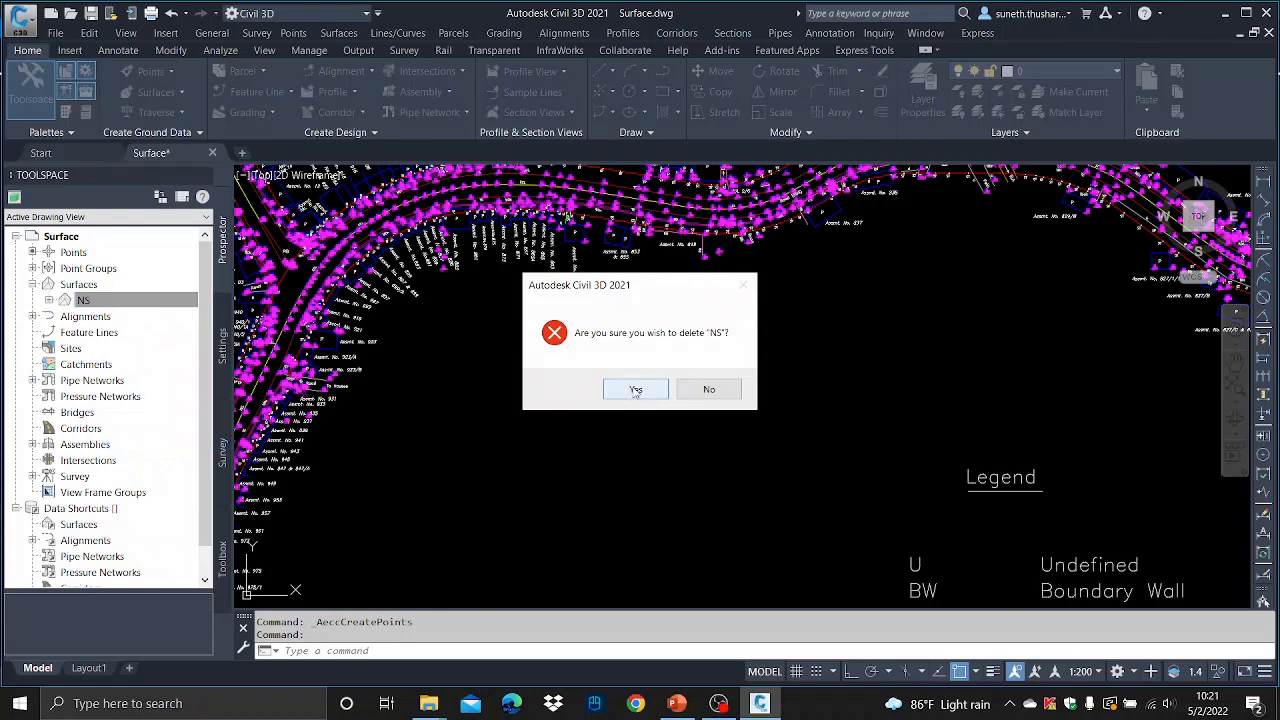
pyautogui.click(663, 396)
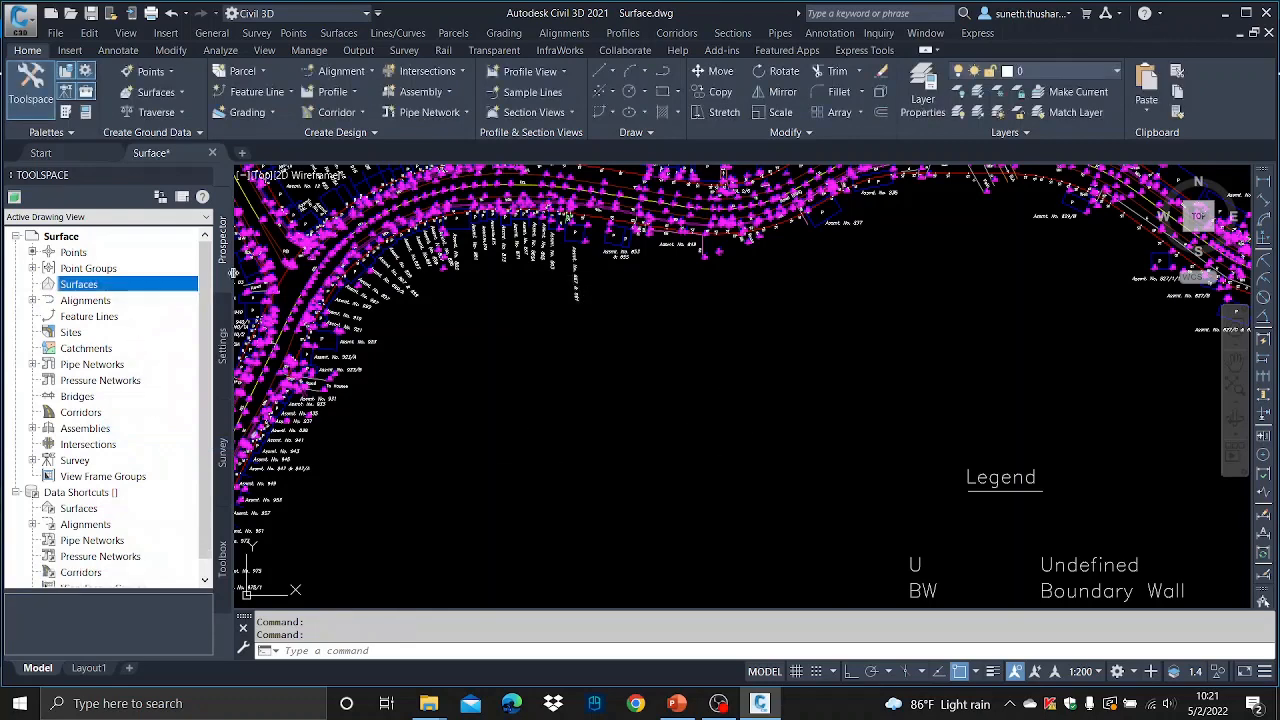
pyautogui.click(224, 350)
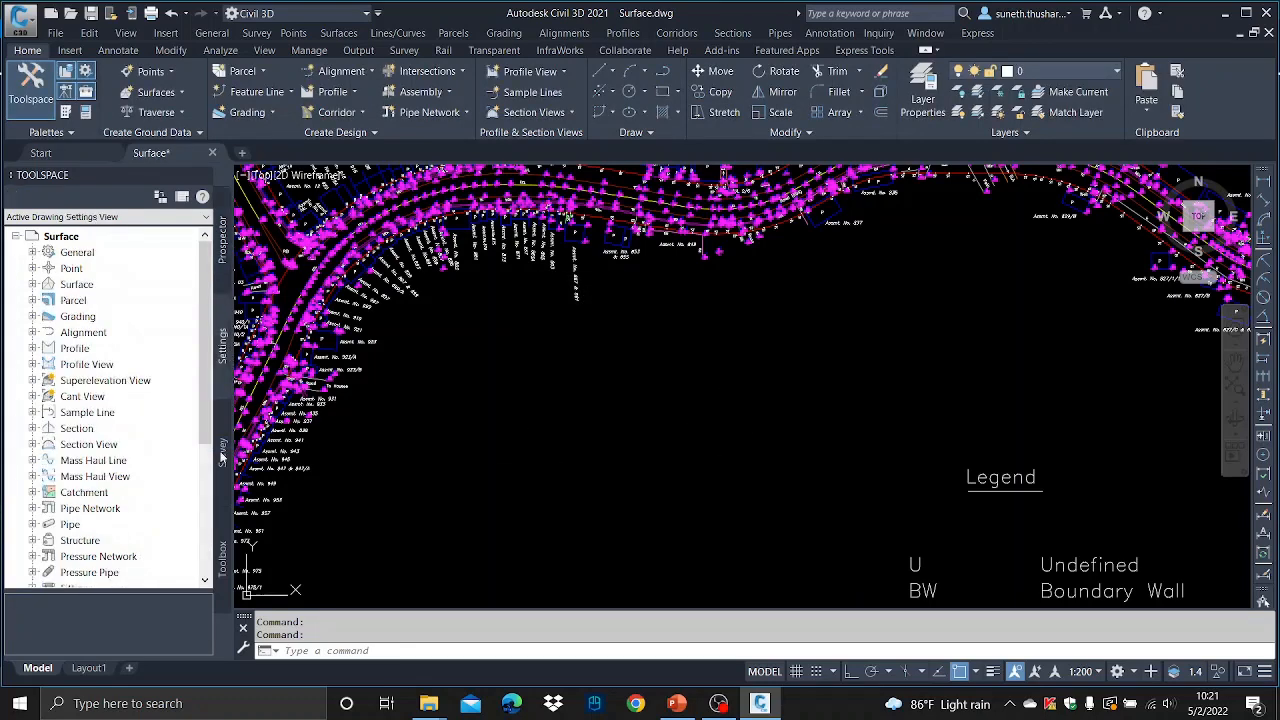
pyautogui.click(223, 455)
pyautogui.click(223, 557)
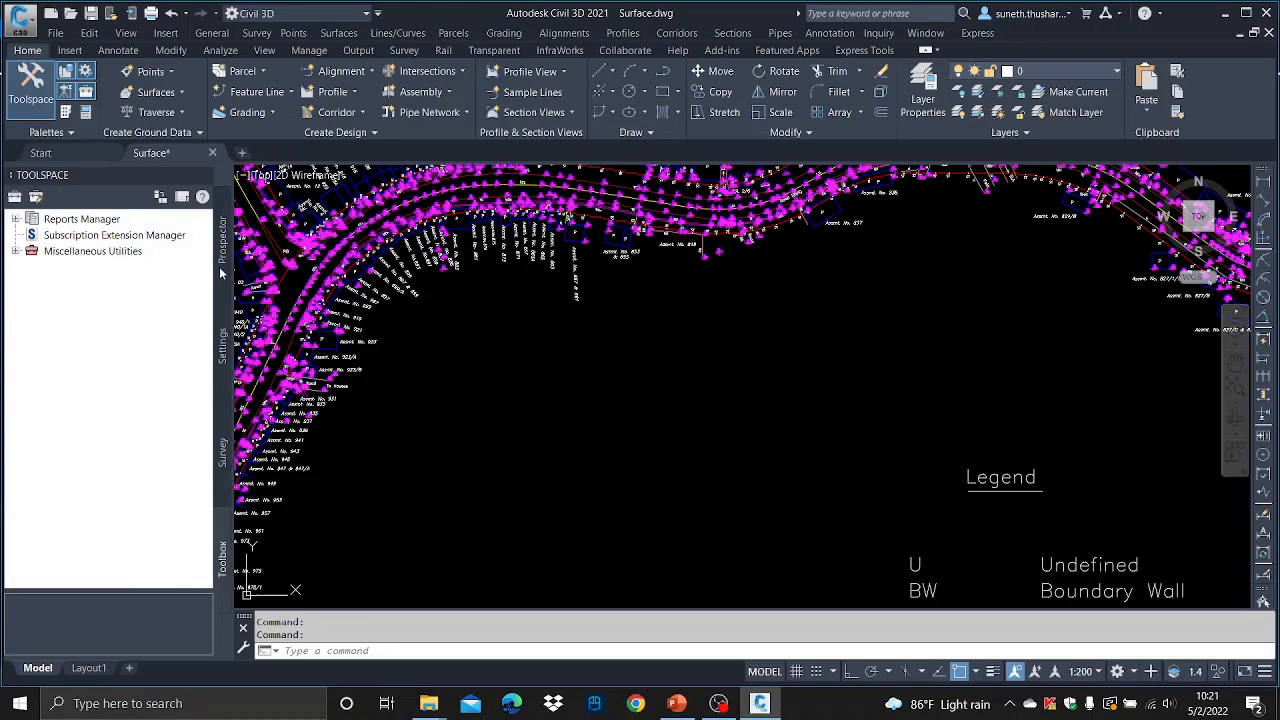
pyautogui.click(224, 245)
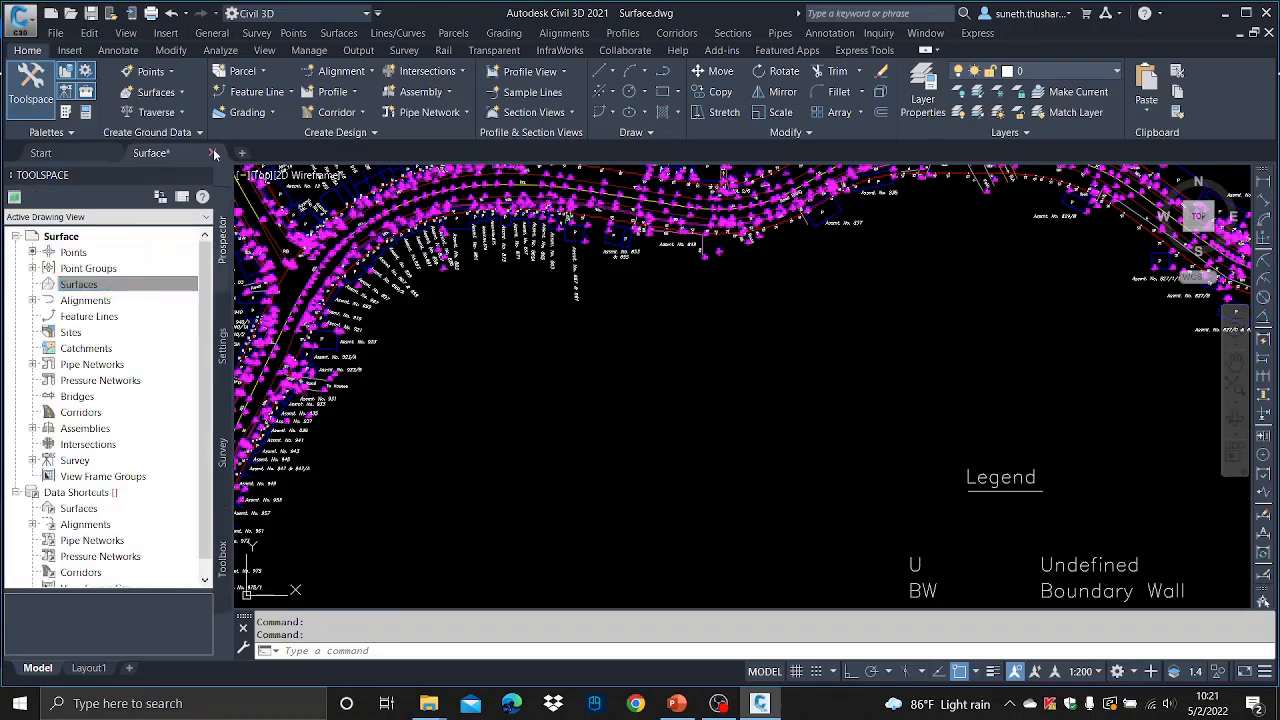
pyautogui.click(200, 180)
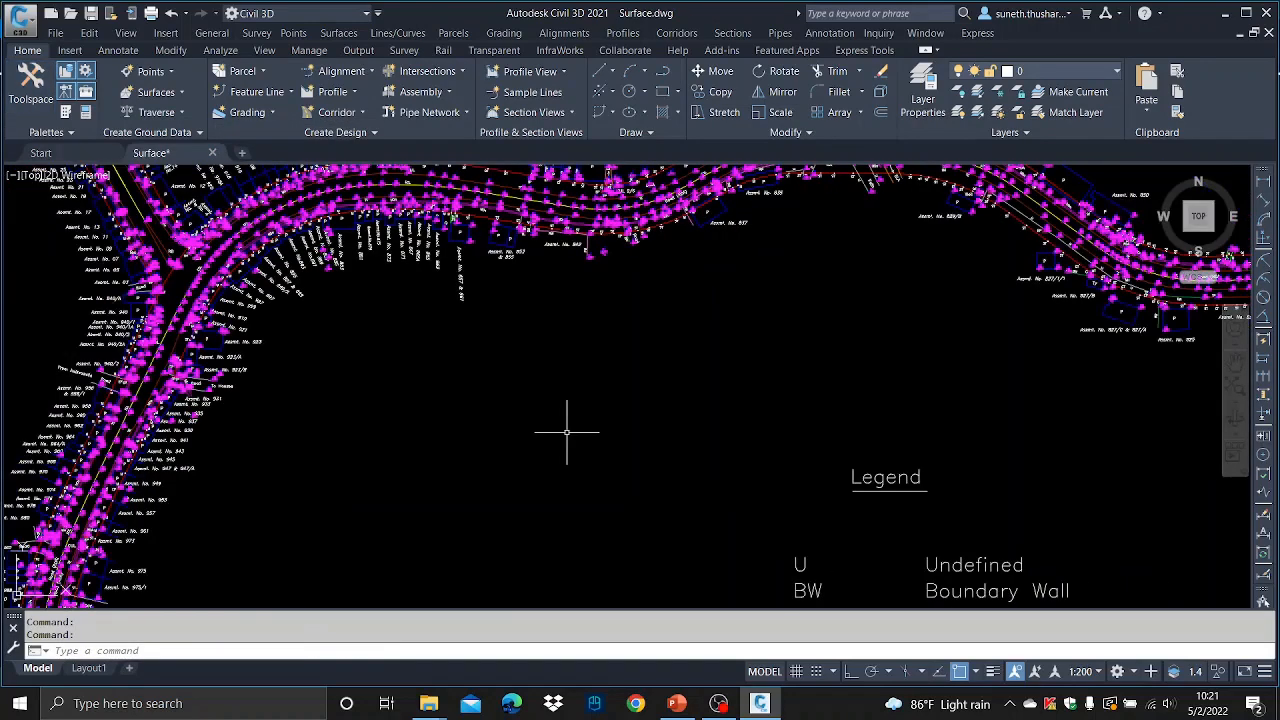
pyautogui.click(212, 33)
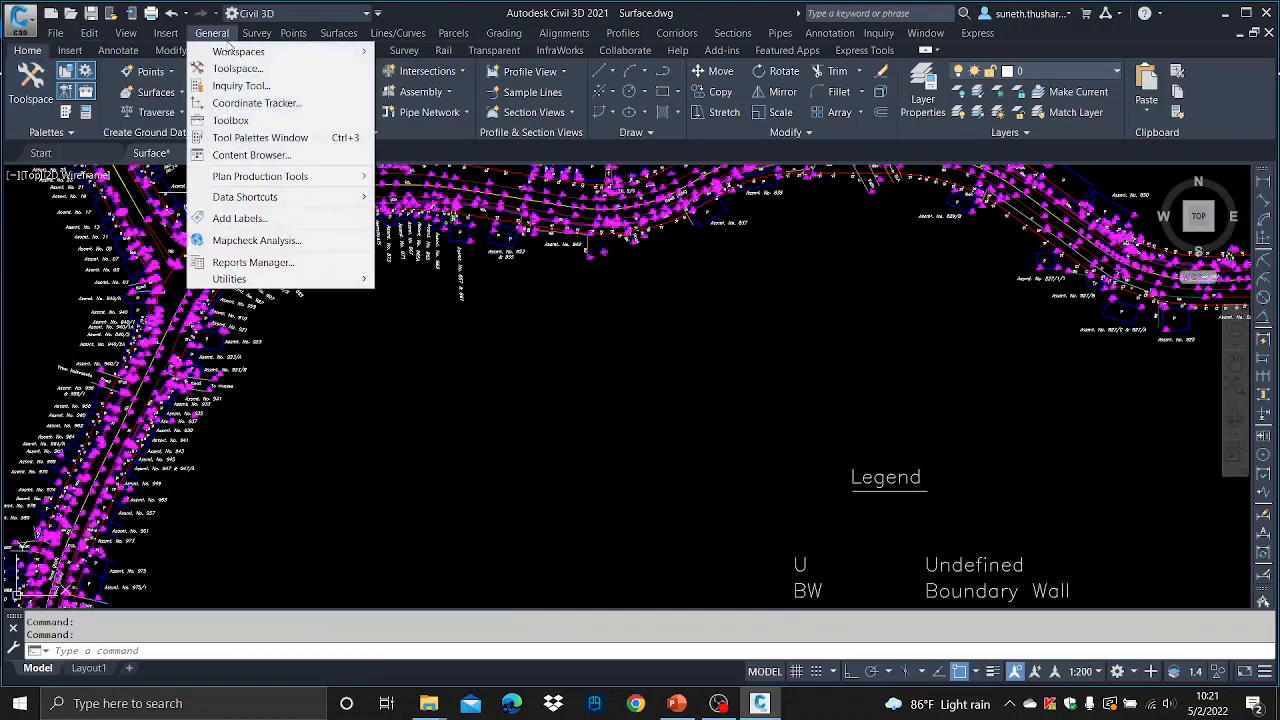
pyautogui.click(226, 68)
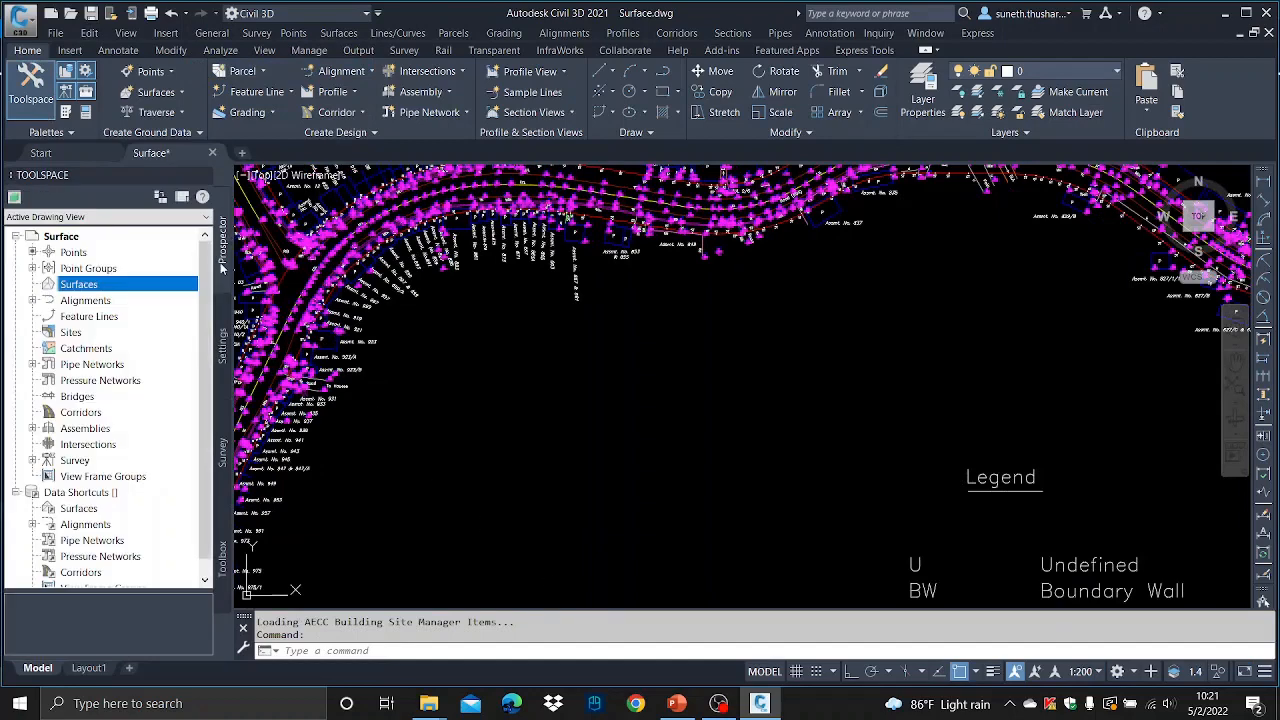
# - Start creating a new TIN surface from the Surfaces collection and name it EG
pyautogui.rightClick(104, 284)
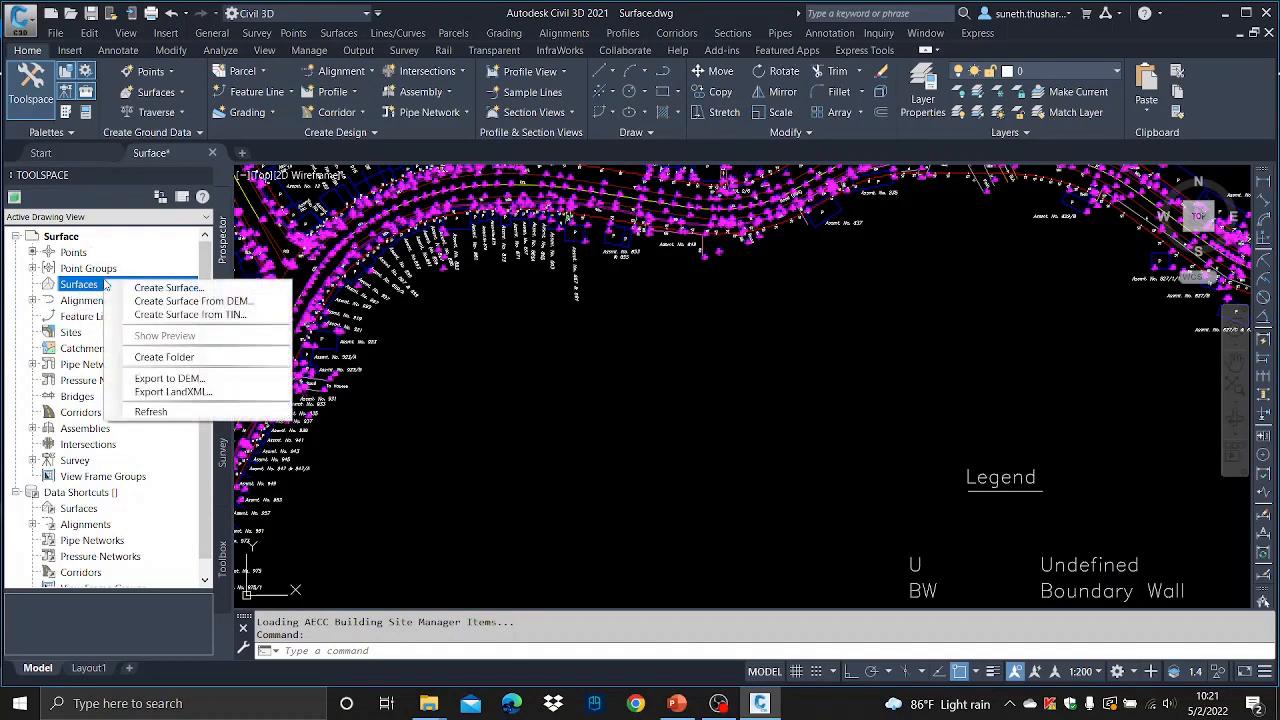
pyautogui.click(190, 290)
pyautogui.click(770, 295)
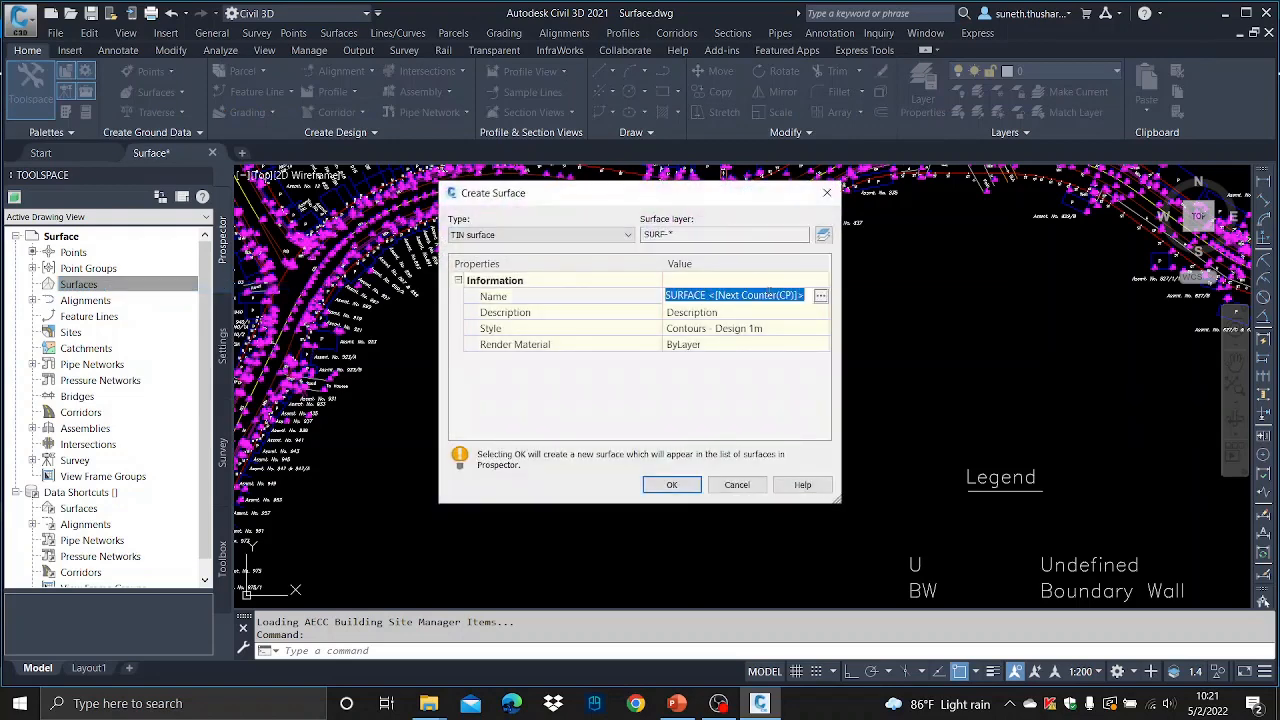
pyautogui.write('EG')
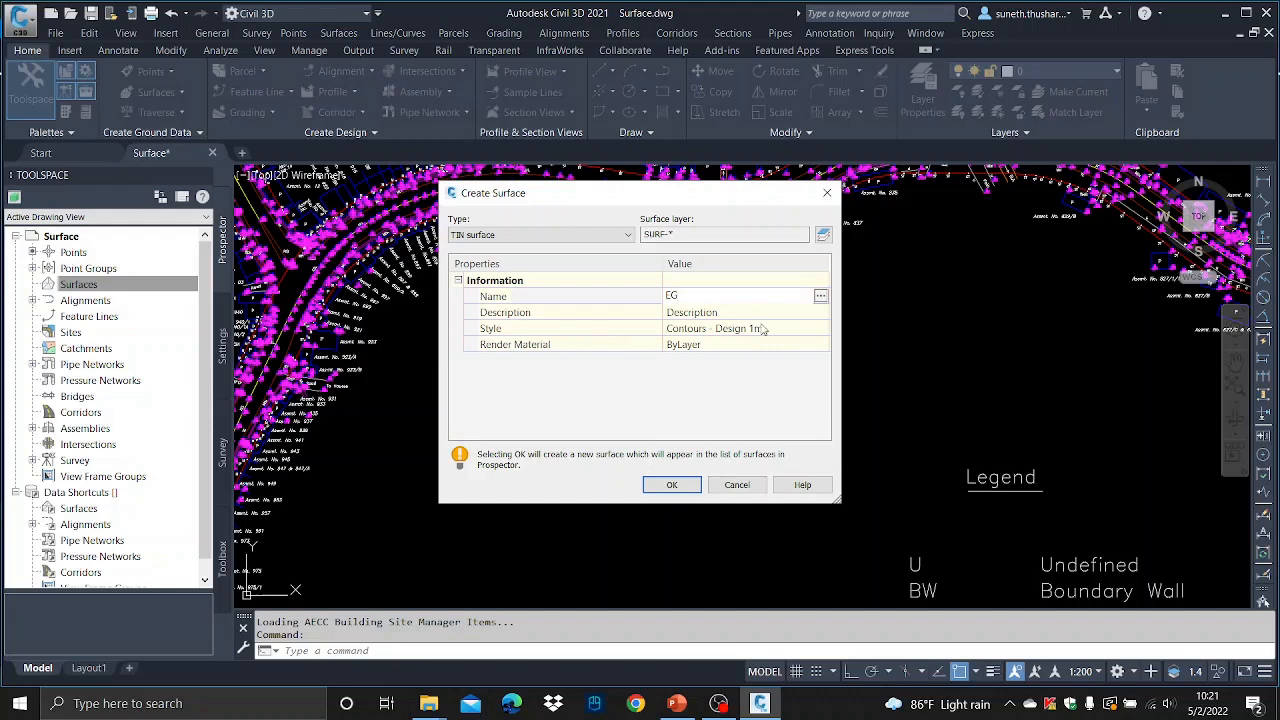
# - Set the EG surface style to Contours - Existing 0.1m & Triangles and create the surface
pyautogui.click(816, 331)
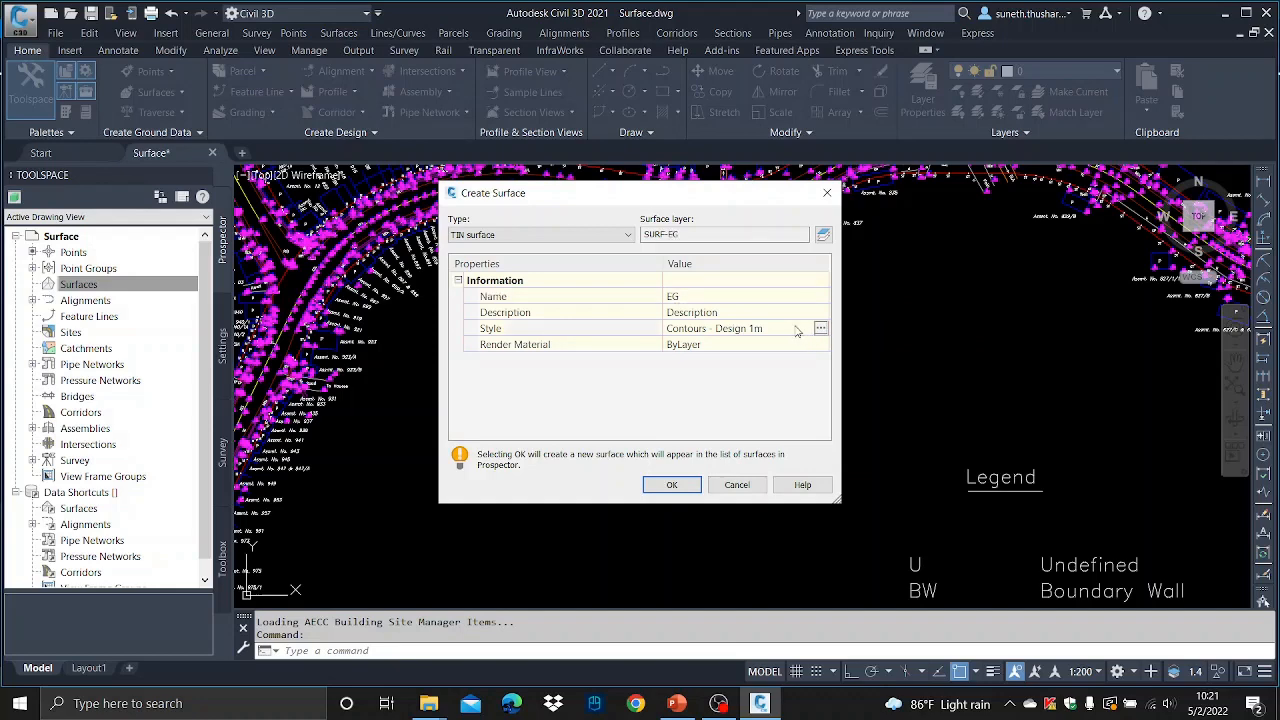
pyautogui.click(820, 329)
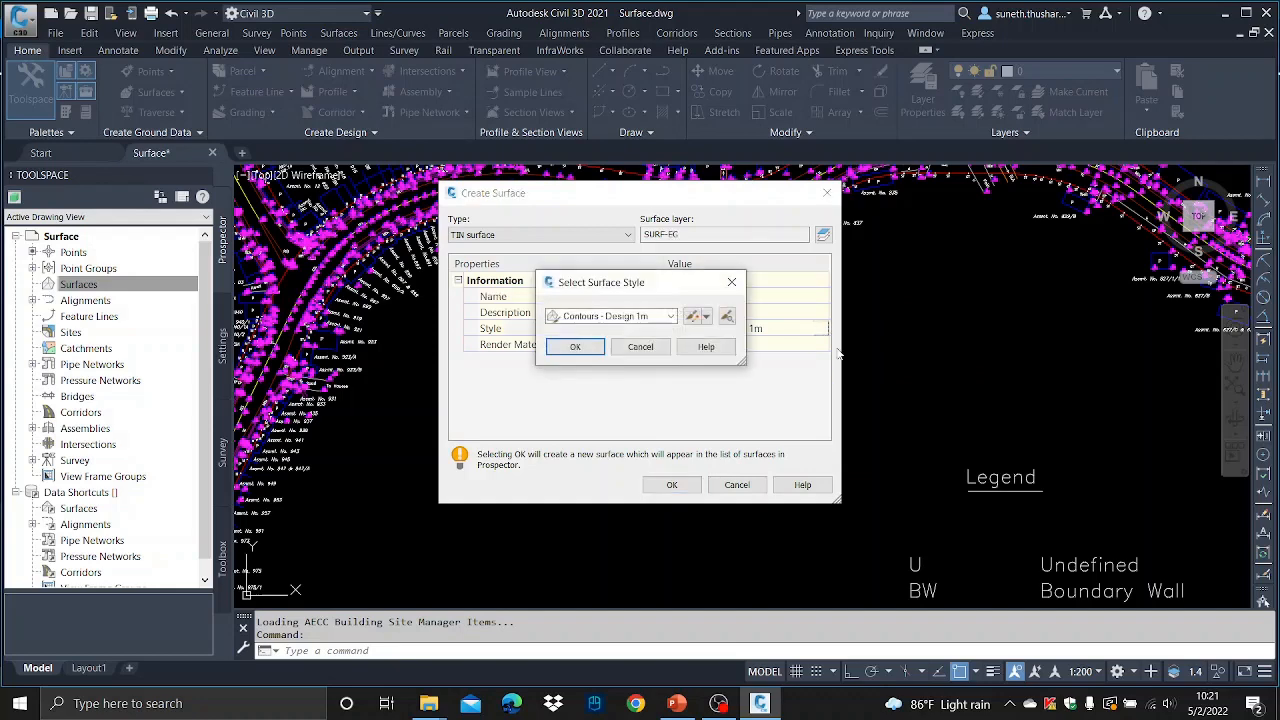
pyautogui.click(670, 317)
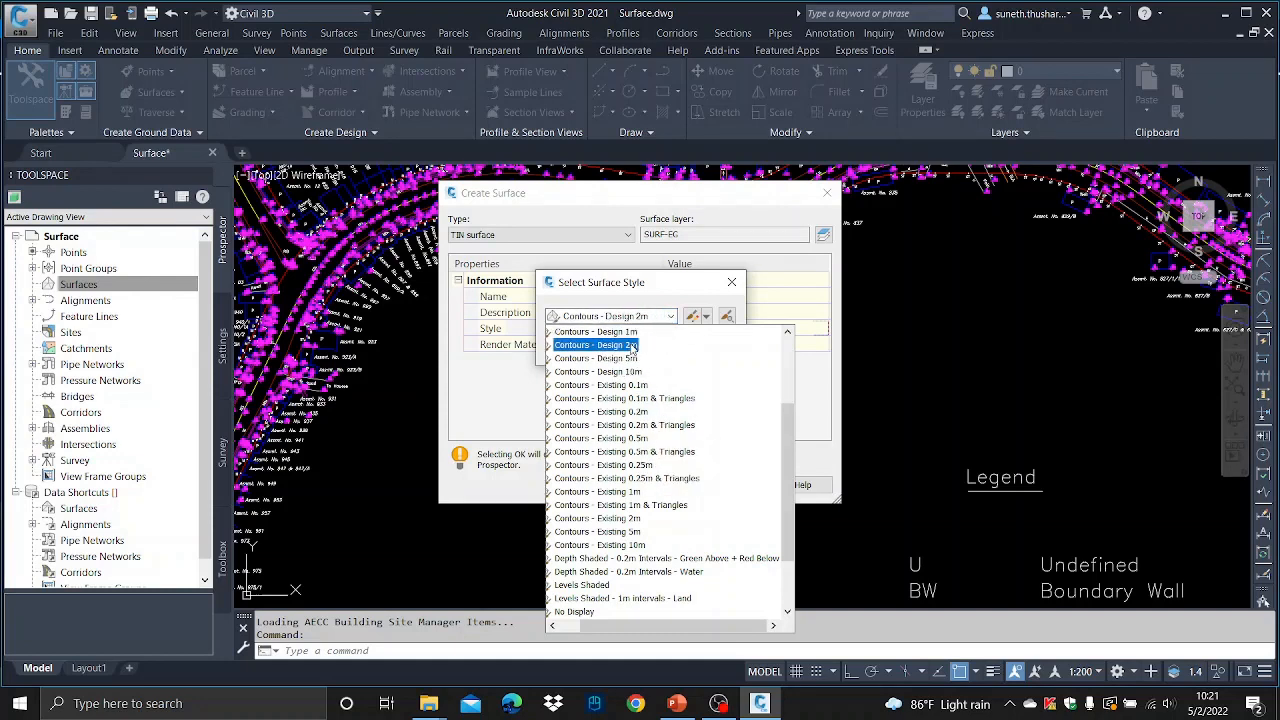
pyautogui.click(630, 385)
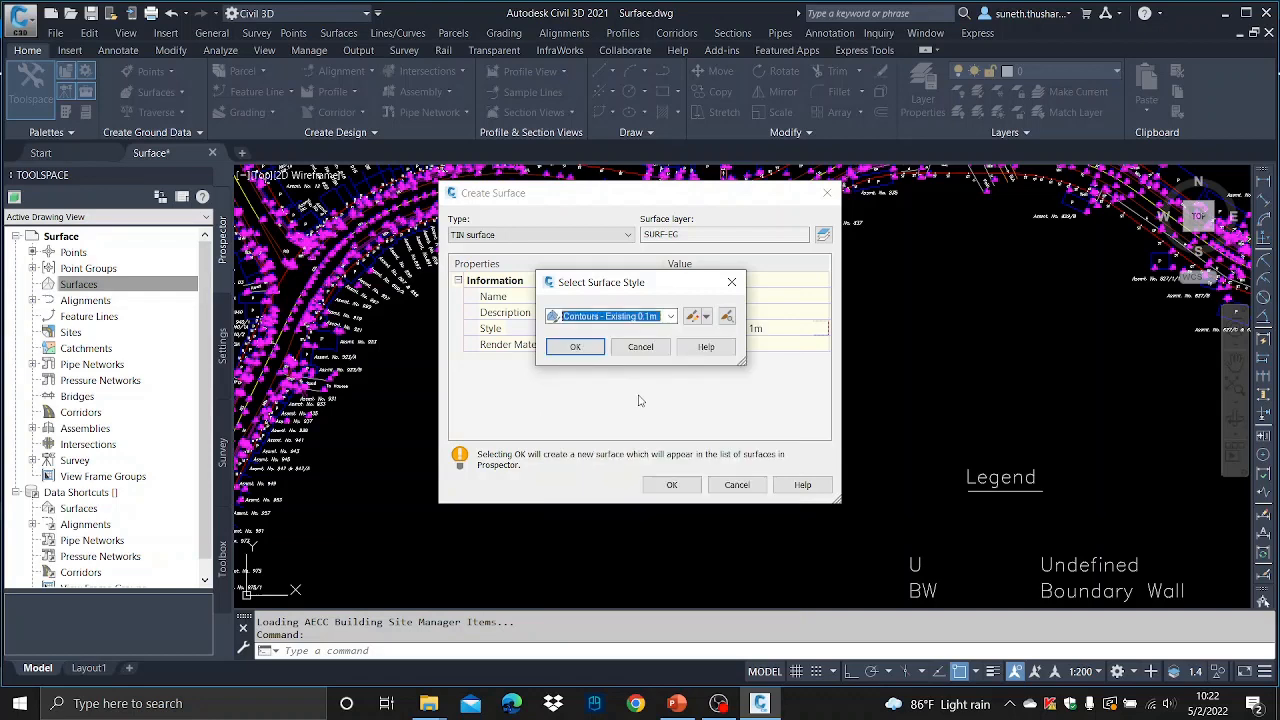
pyautogui.click(575, 347)
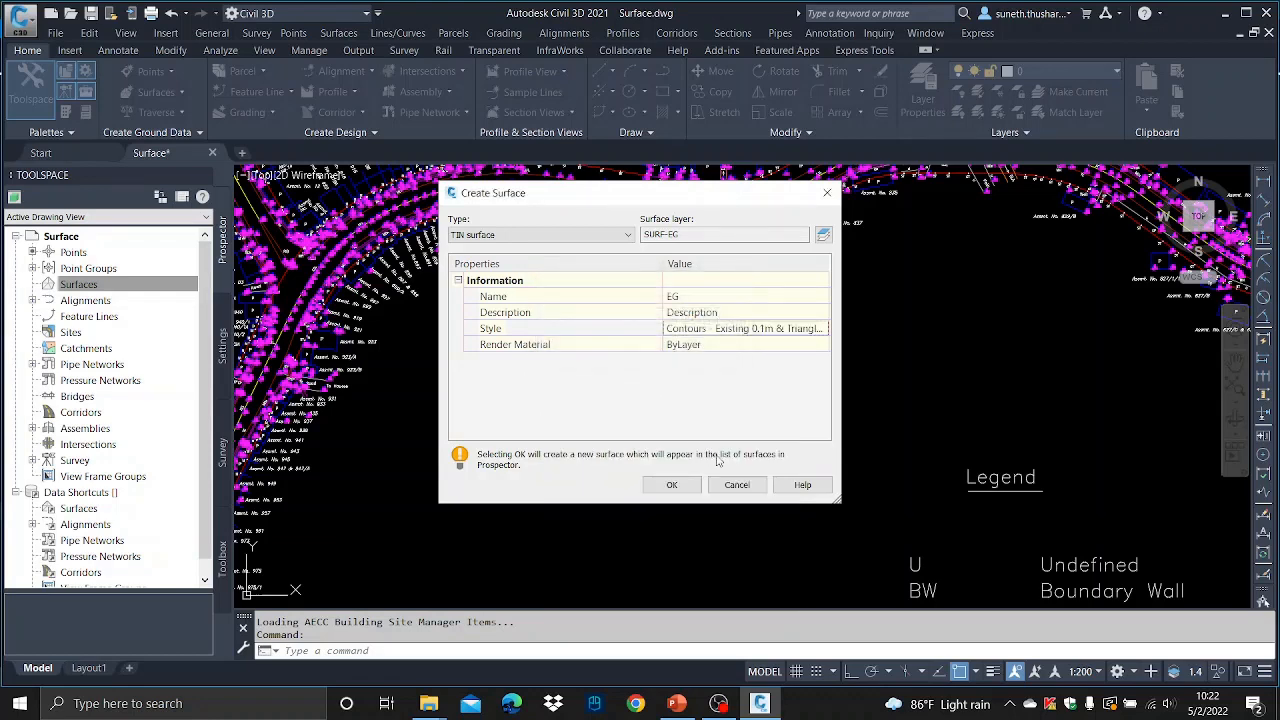
pyautogui.click(672, 485)
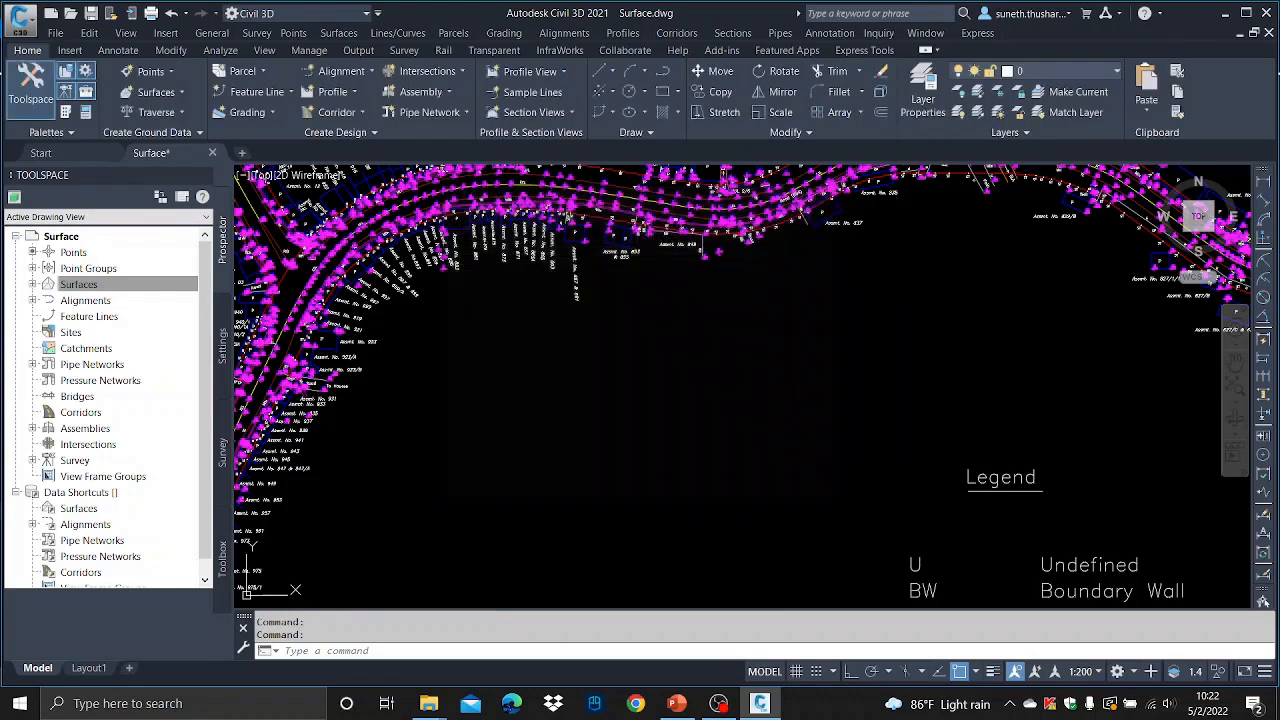
# - Add the Topo point group to the EG surface's definition and dismiss the event viewer
pyautogui.click(32, 285)
pyautogui.click(49, 301)
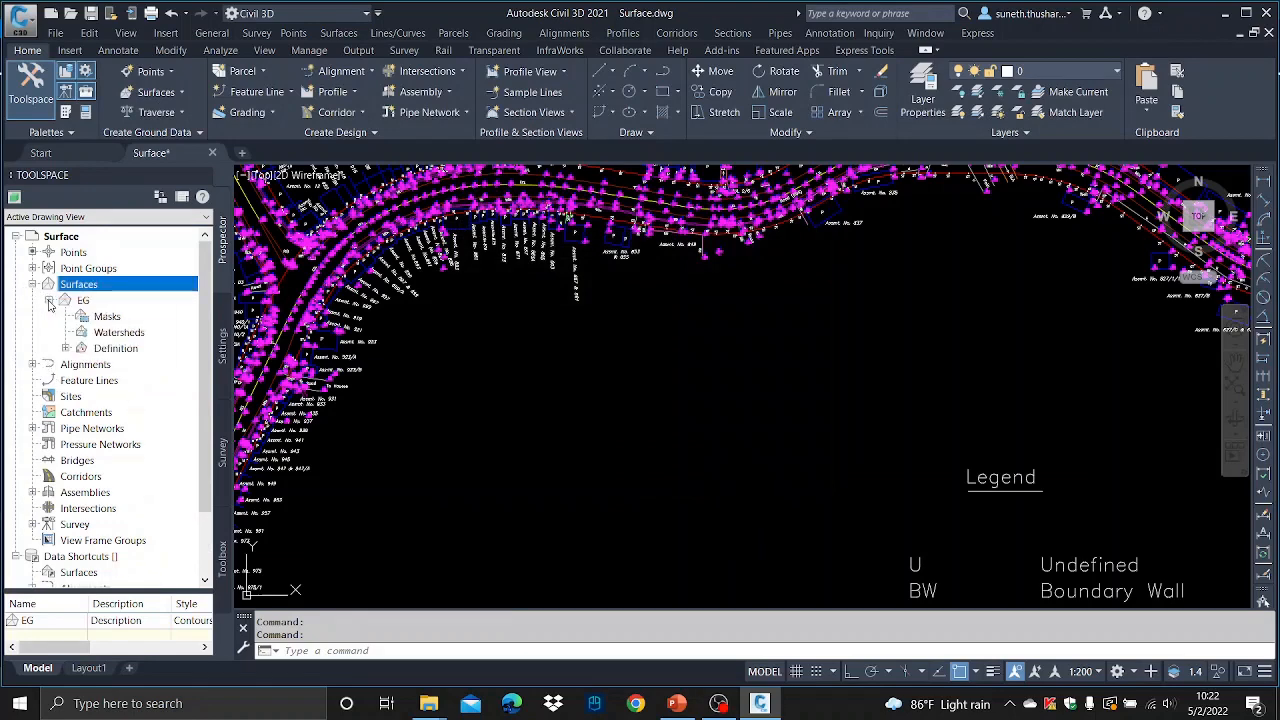
pyautogui.click(66, 348)
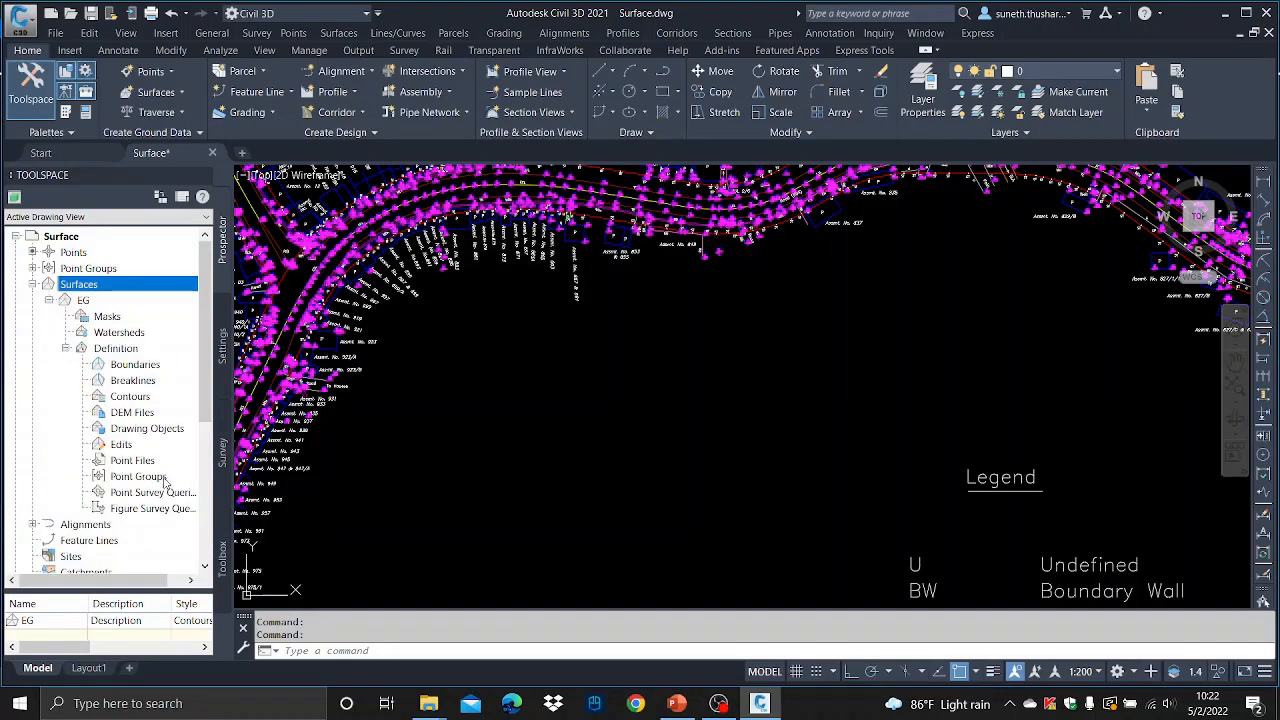
pyautogui.click(140, 365)
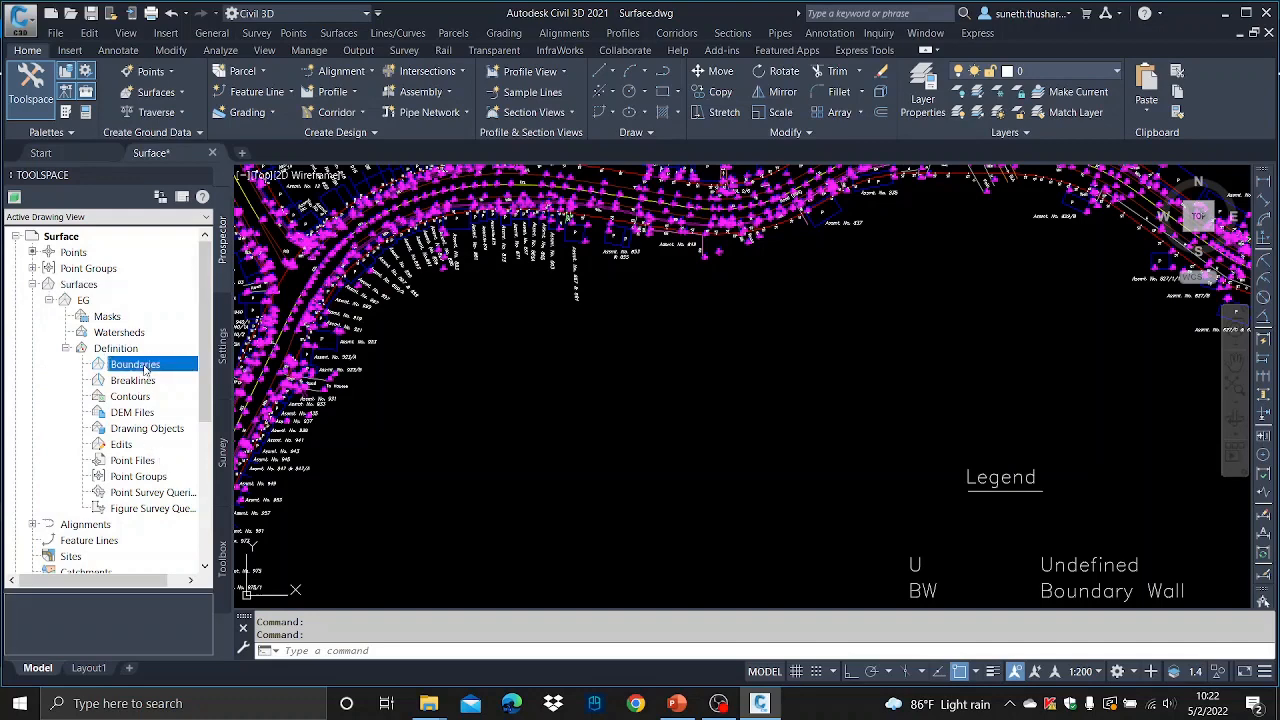
pyautogui.rightClick(145, 368)
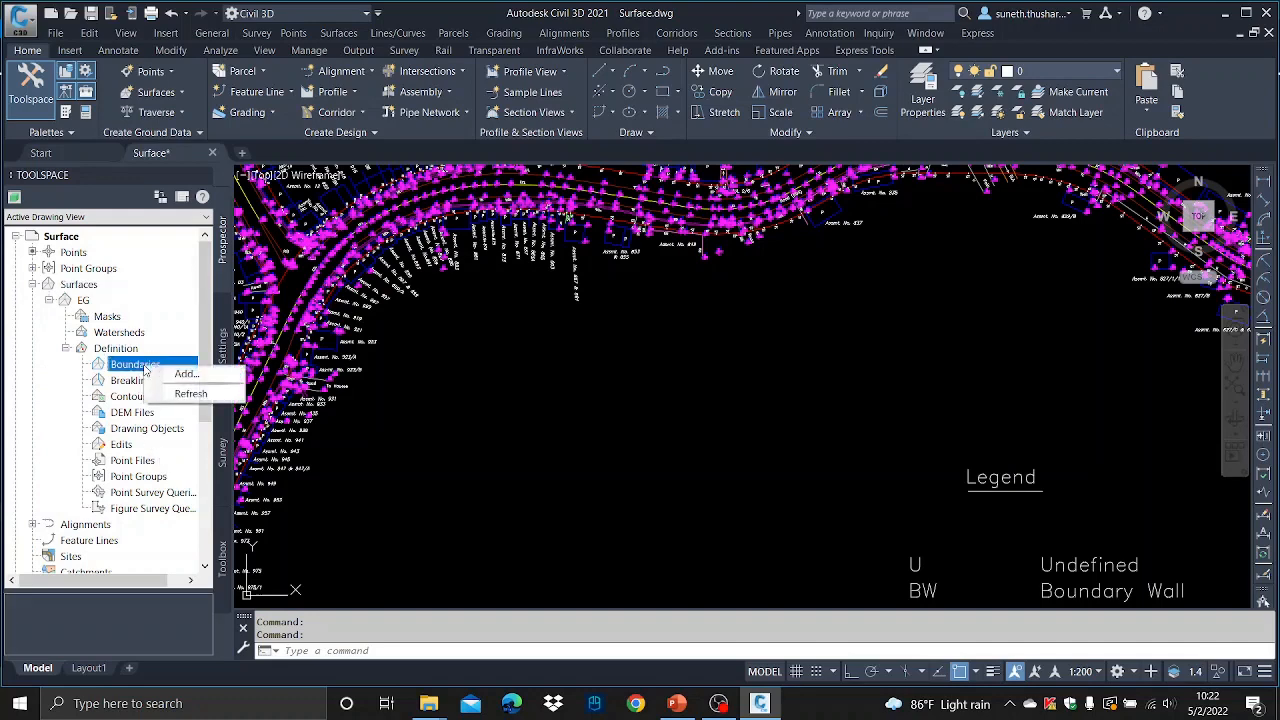
pyautogui.click(66, 373)
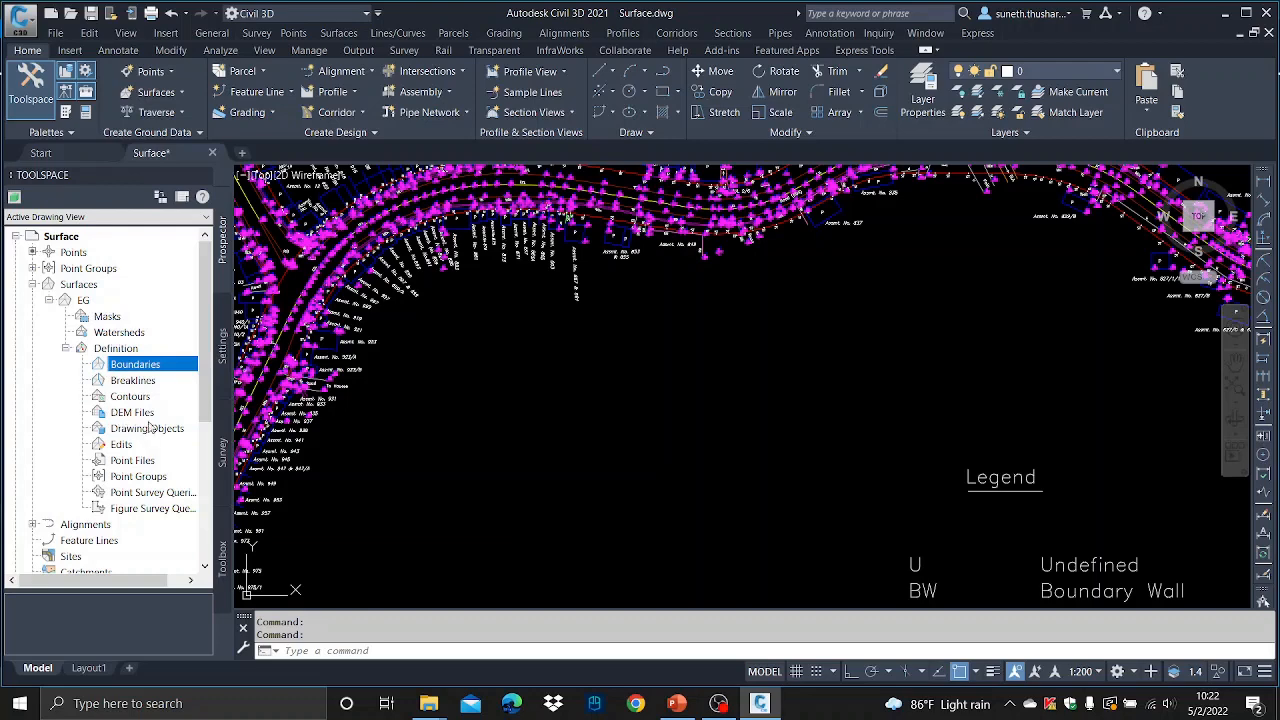
pyautogui.click(140, 477)
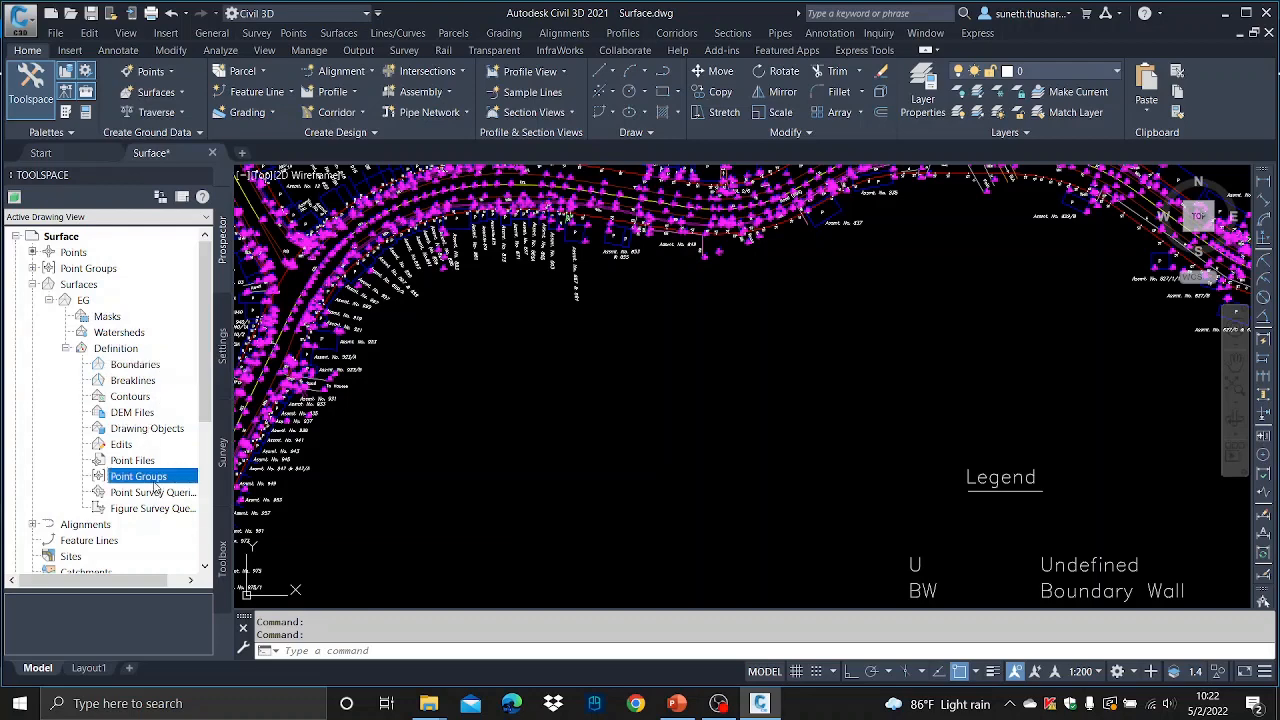
pyautogui.rightClick(156, 484)
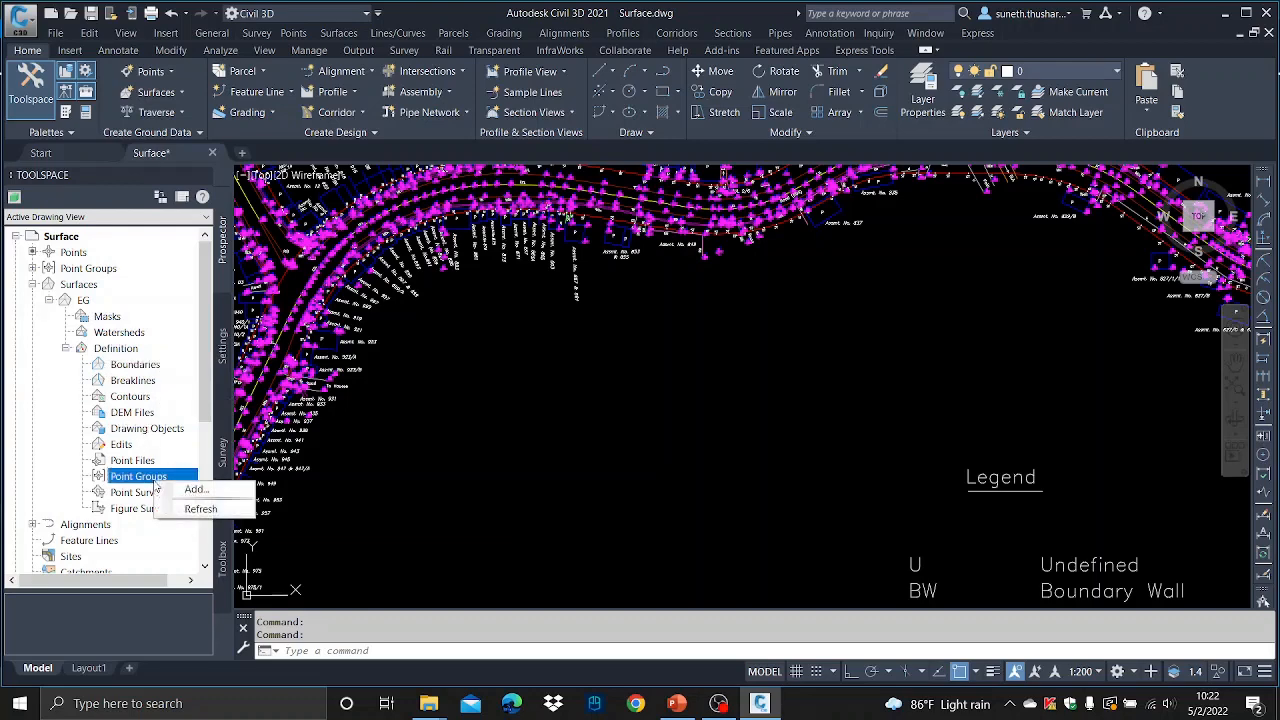
pyautogui.click(195, 488)
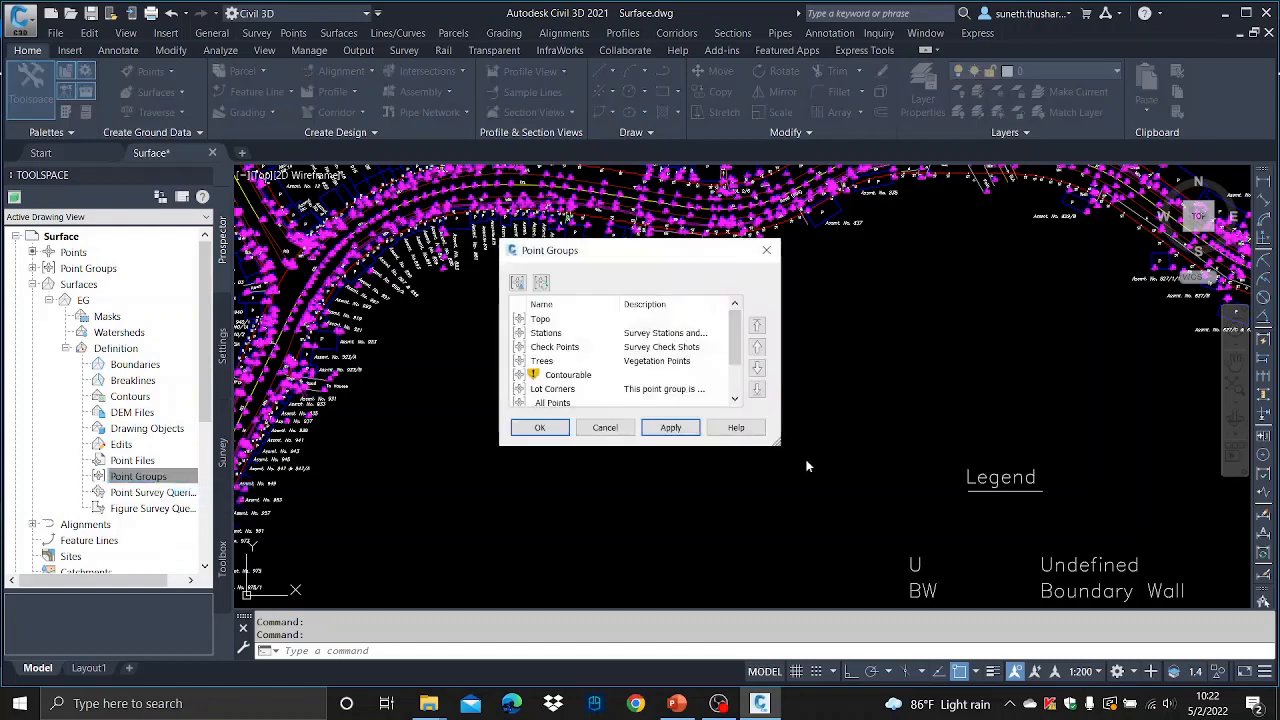
pyautogui.click(549, 320)
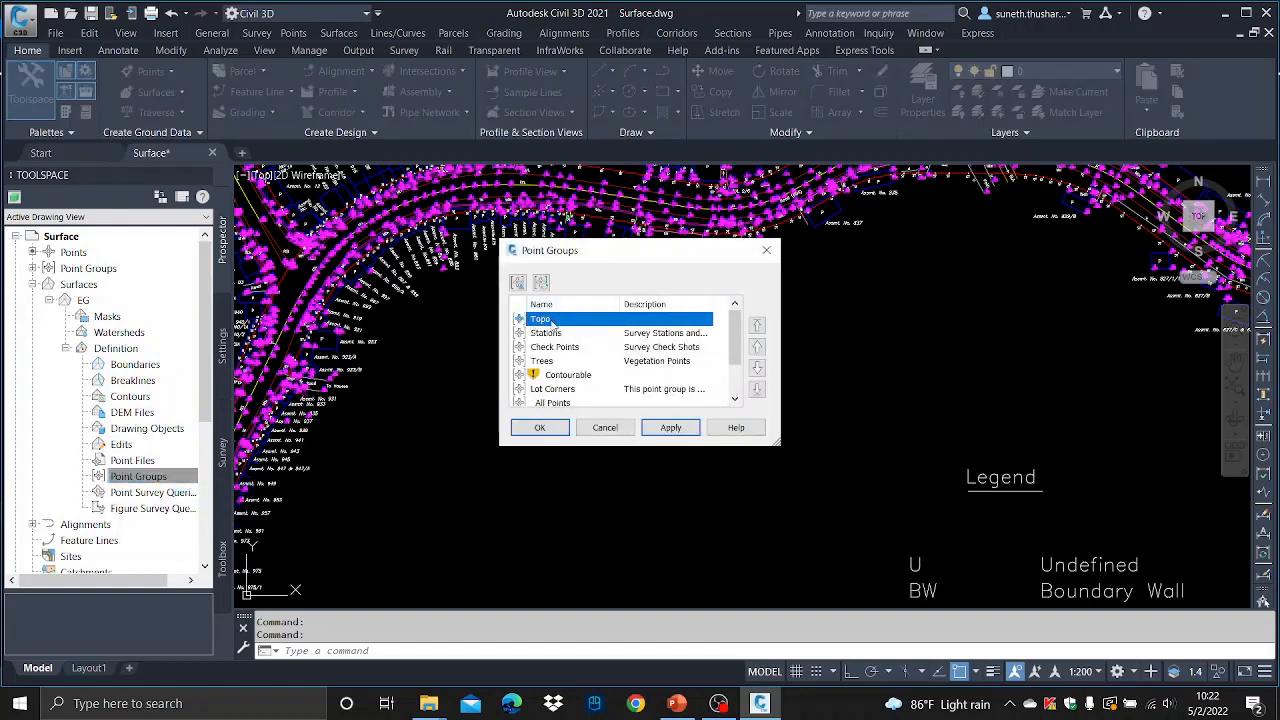
pyautogui.click(670, 427)
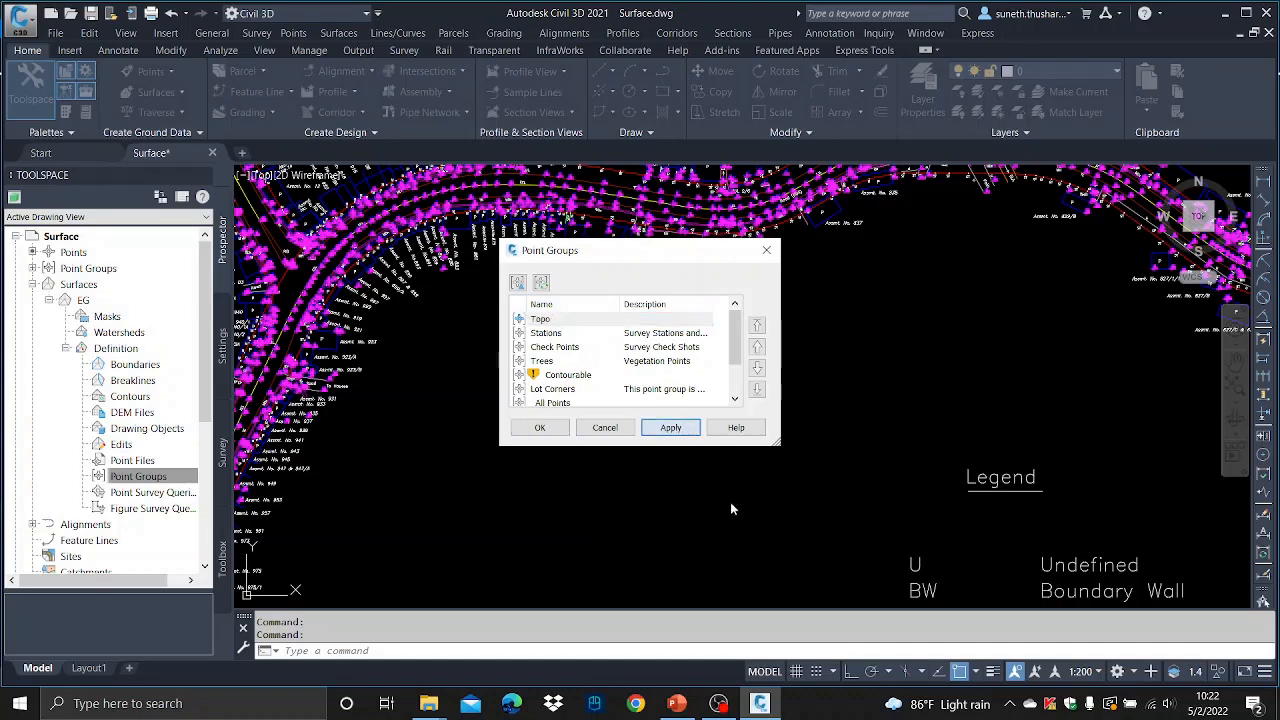
pyautogui.click(540, 427)
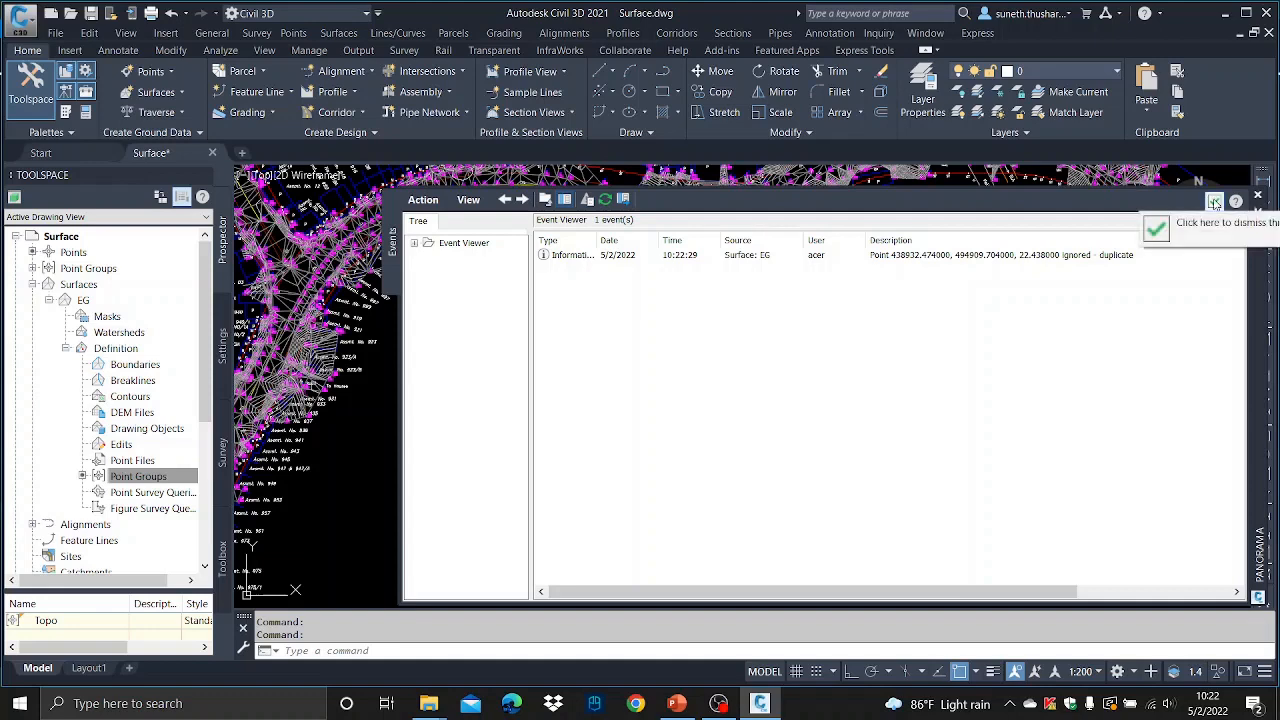
pyautogui.click(1214, 202)
# - Zoom and pan around the EG surface to examine its triangulation
pyautogui.scroll(-6, 717, 293)
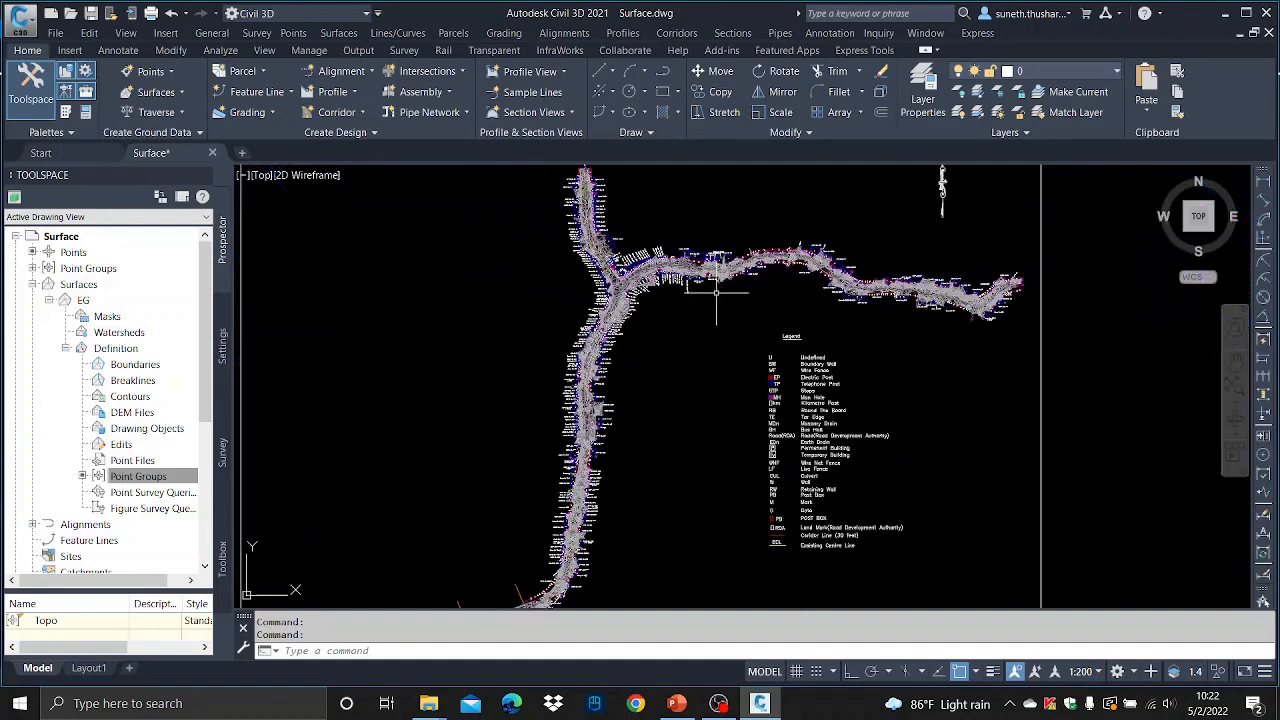
pyautogui.moveTo(656, 373); pyautogui.dragTo(762, 108, button='middle')
pyautogui.scroll(5, 697, 340)
pyautogui.scroll(4, 675, 318)
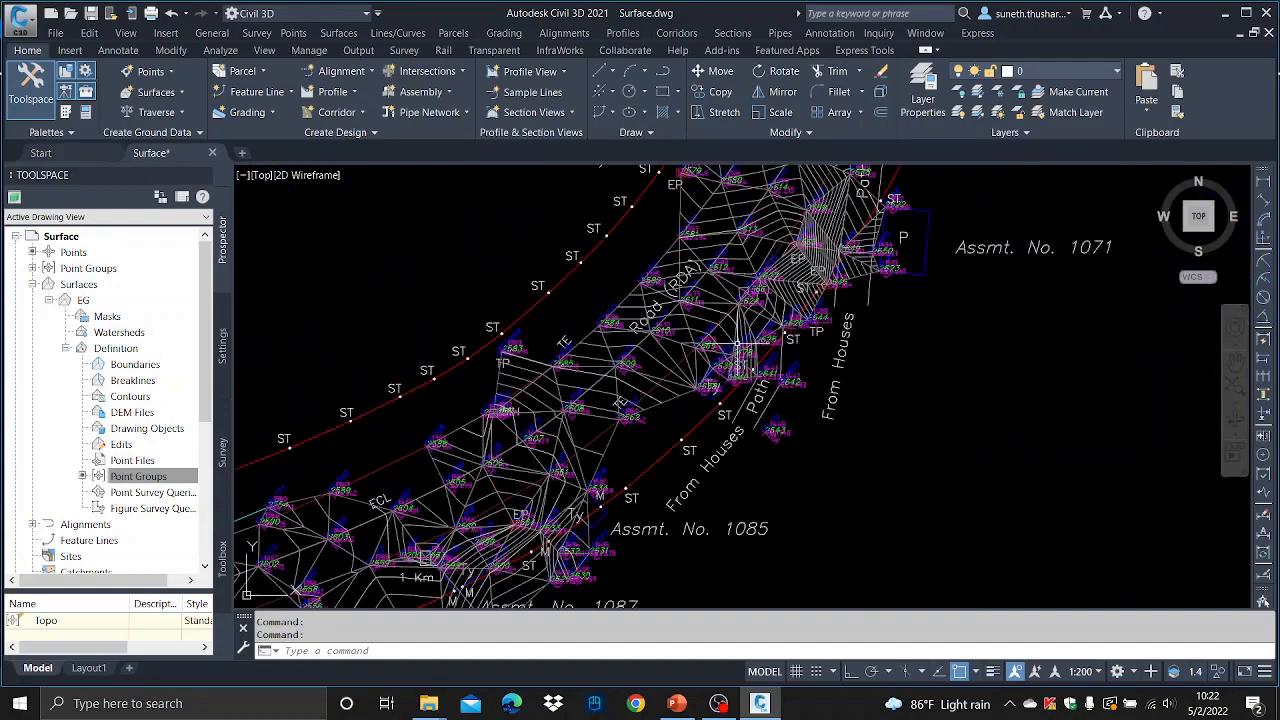
pyautogui.scroll(3, 736, 352)
pyautogui.scroll(-5, 659, 411)
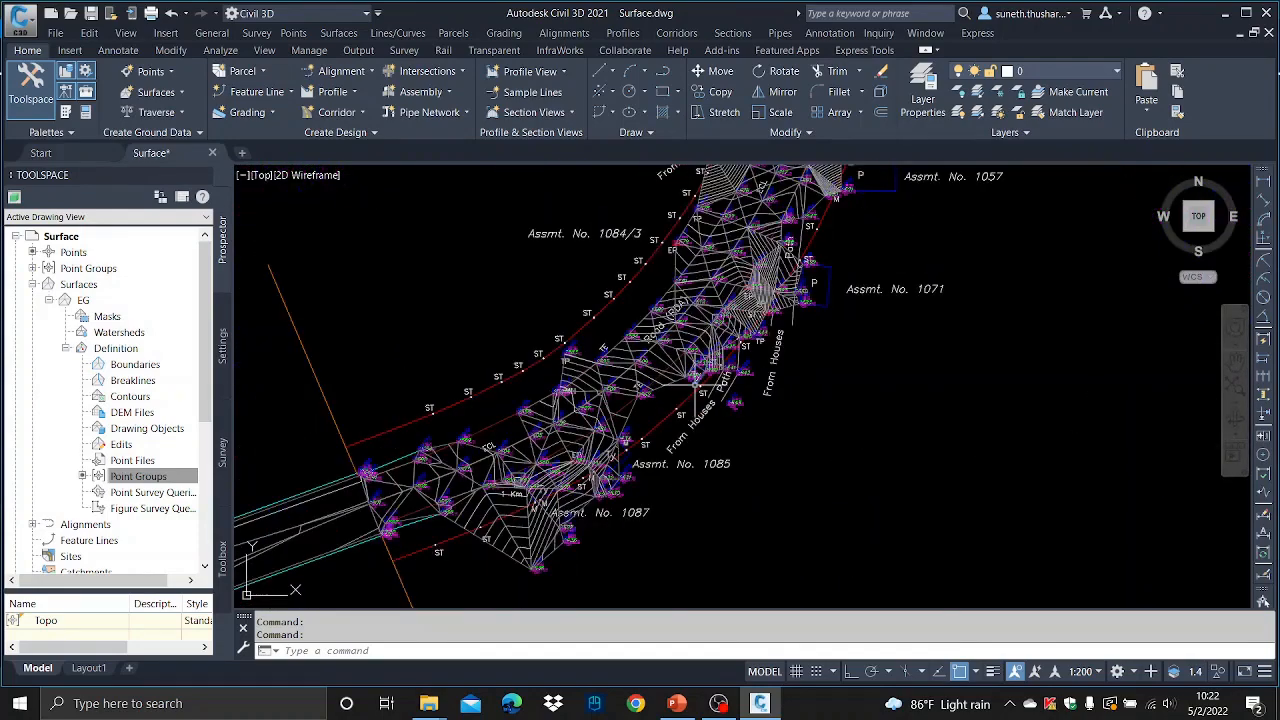
pyautogui.scroll(-2, 651, 405)
pyautogui.scroll(7, 640, 395)
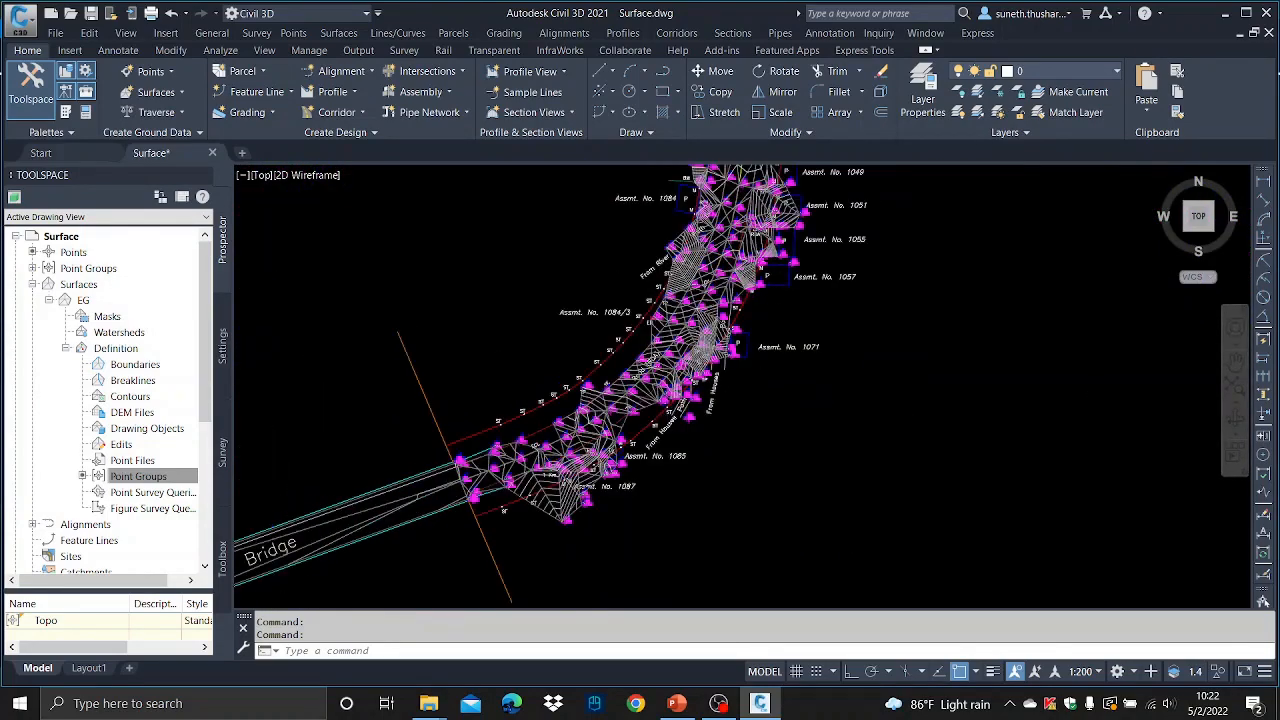
pyautogui.scroll(2, 628, 383)
pyautogui.scroll(-5, 640, 380)
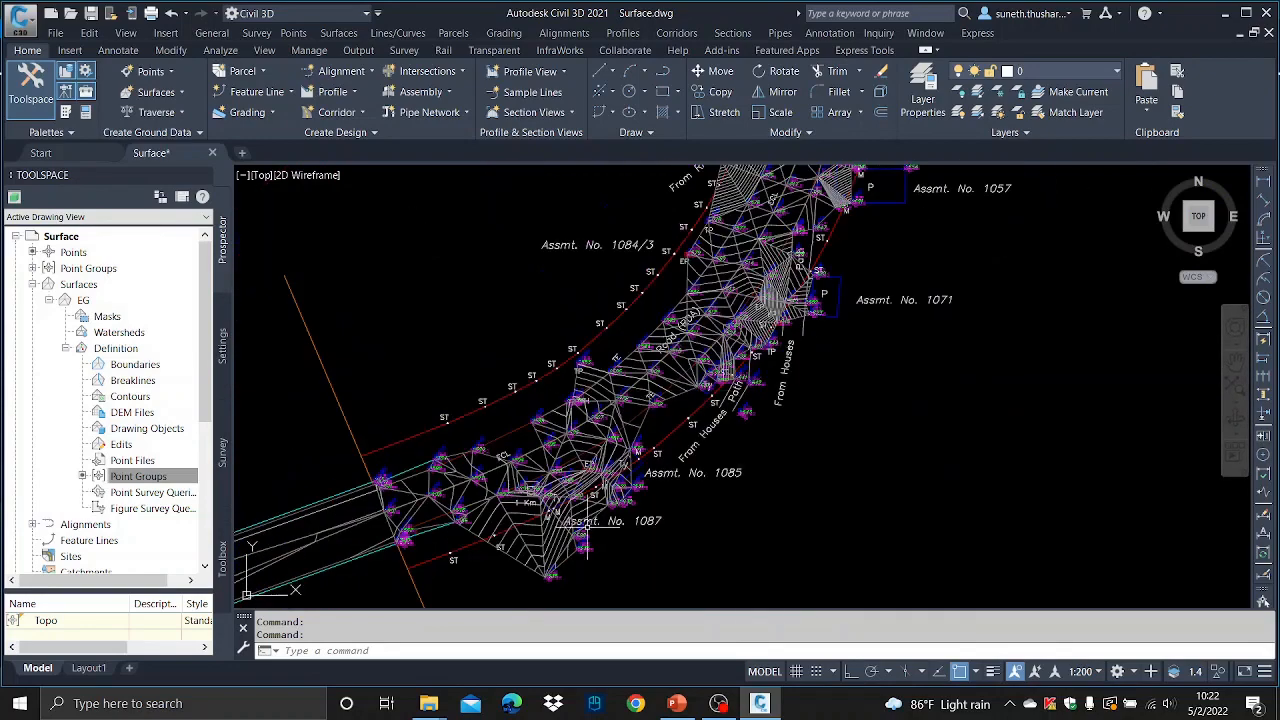
pyautogui.scroll(4, 710, 325)
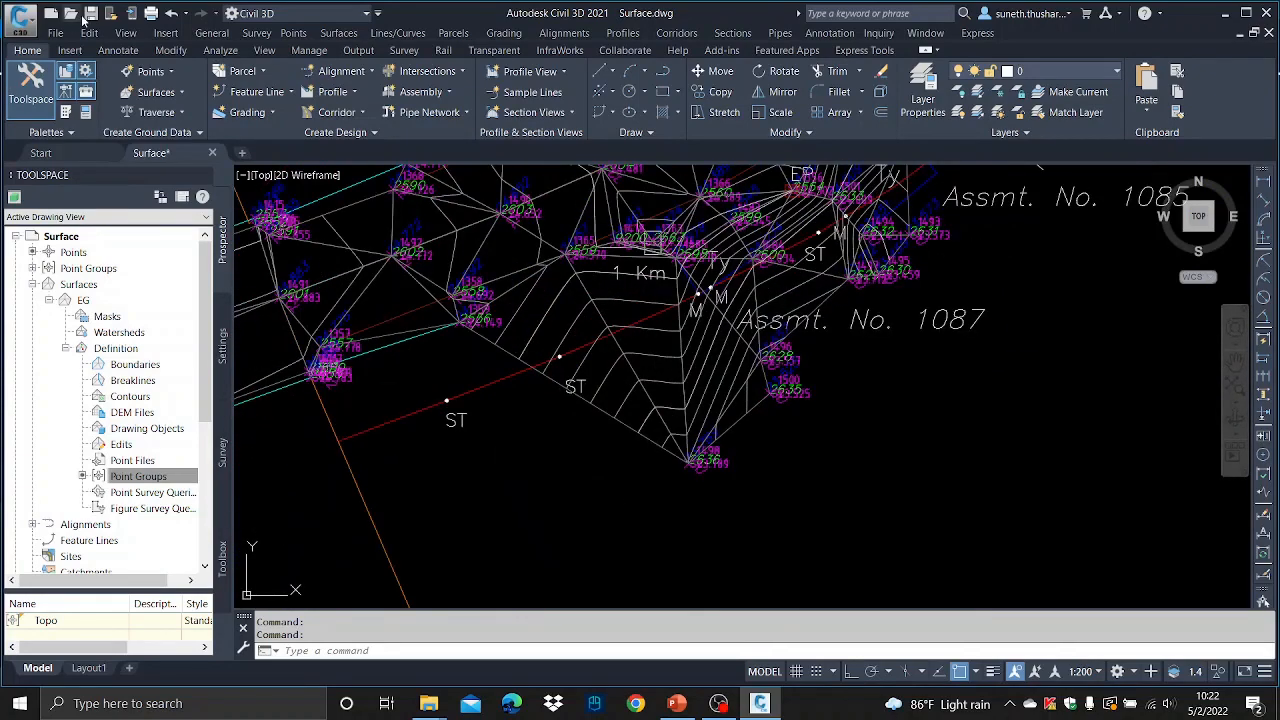
# - Save the drawing and zoom across the full extent of the surface
pyautogui.hotkey('ctrl', 's')
pyautogui.scroll(-5, 823, 407)
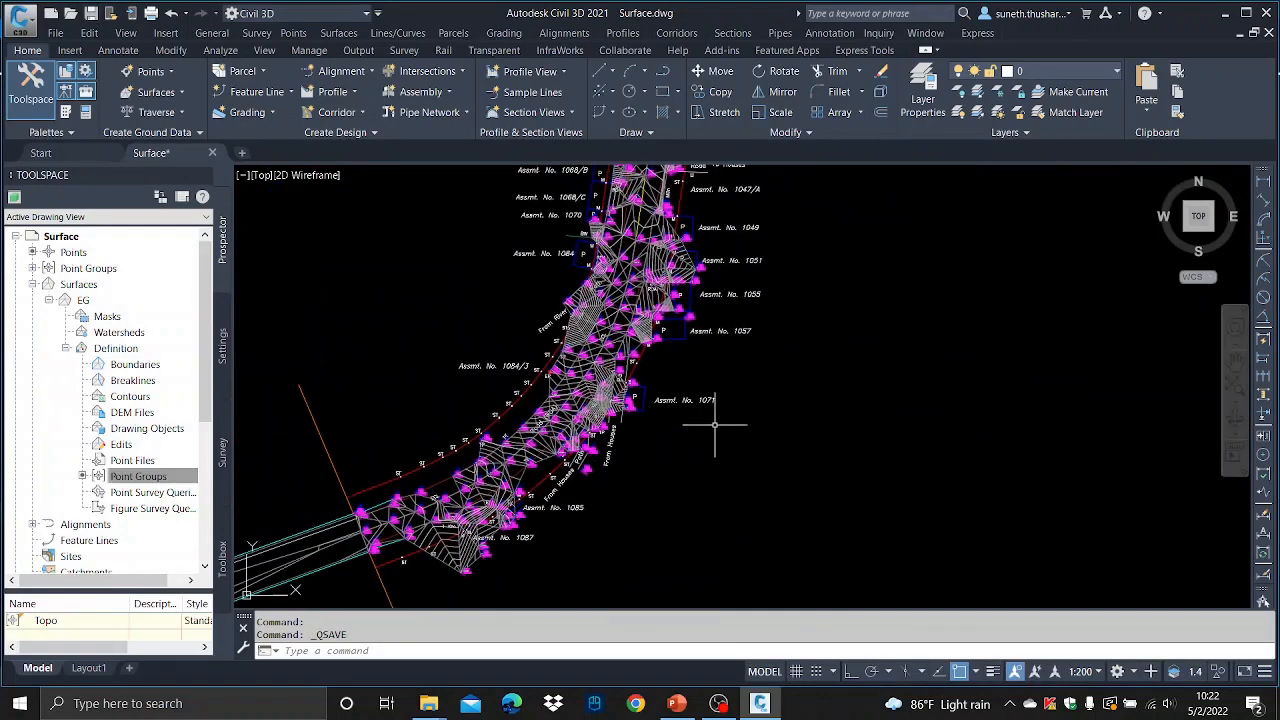
pyautogui.scroll(-6, 714, 425)
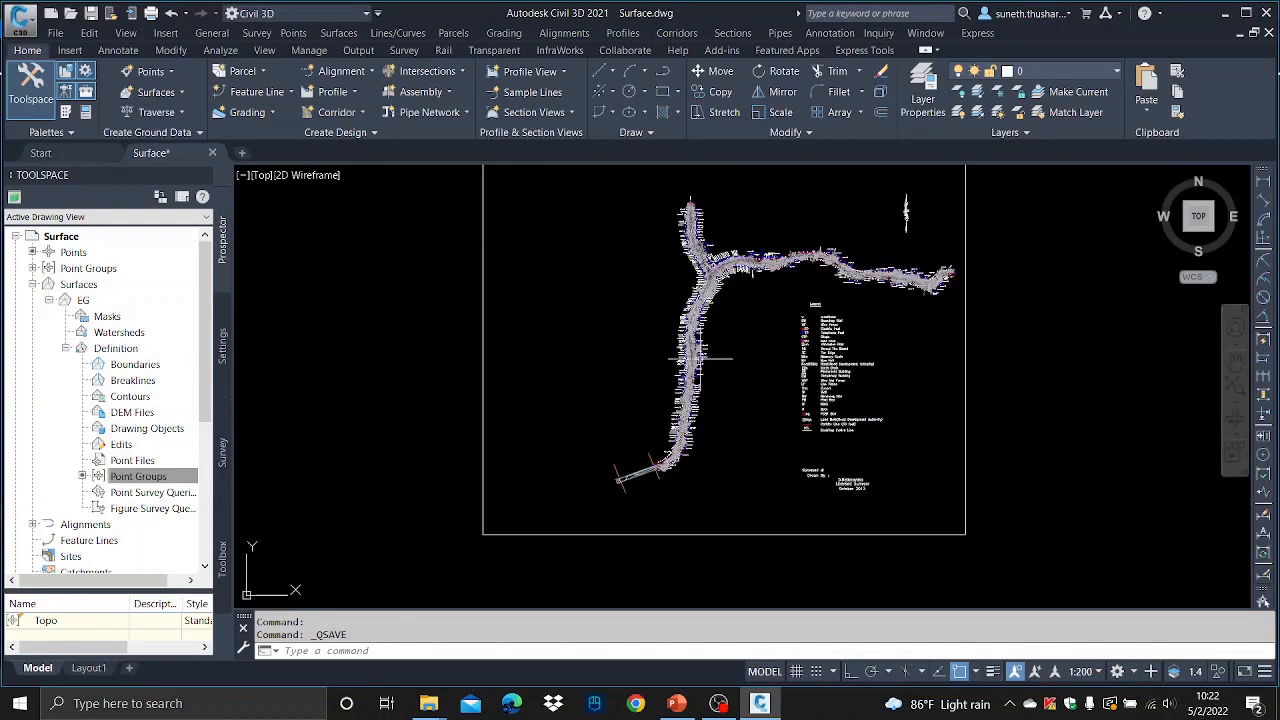
pyautogui.scroll(8, 715, 425)
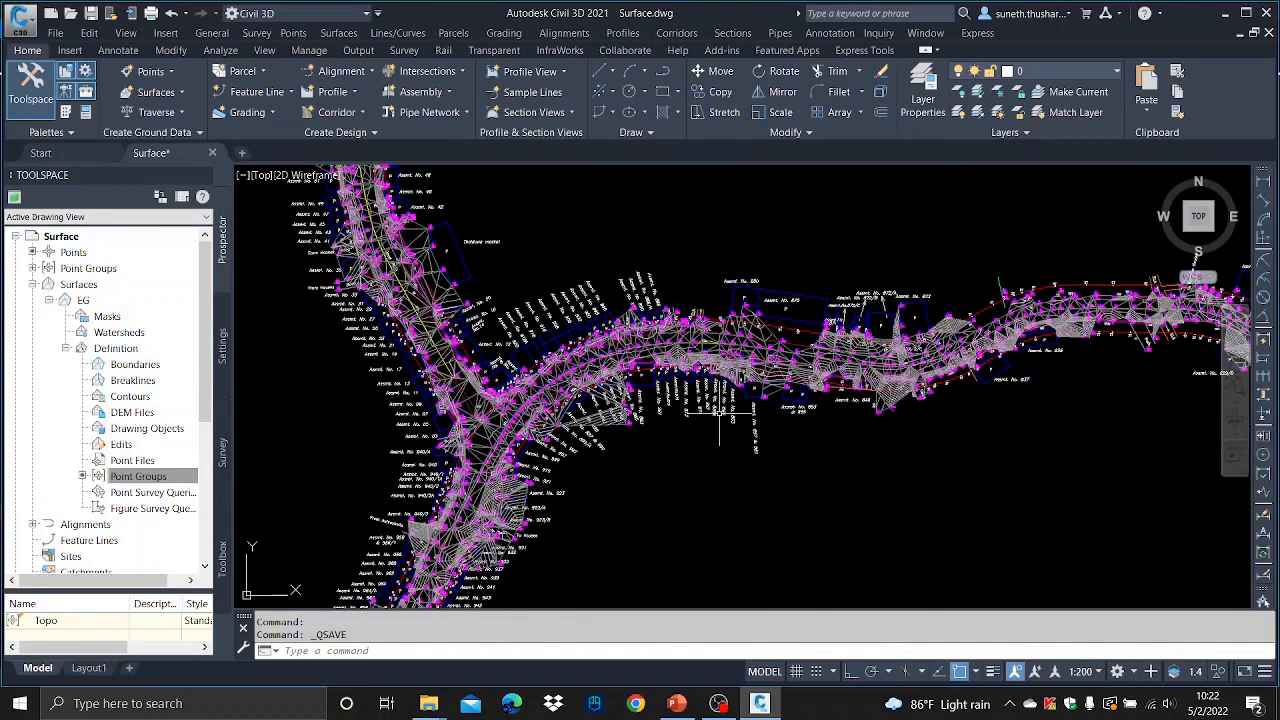
pyautogui.scroll(-4, 719, 410)
pyautogui.scroll(5, 657, 322)
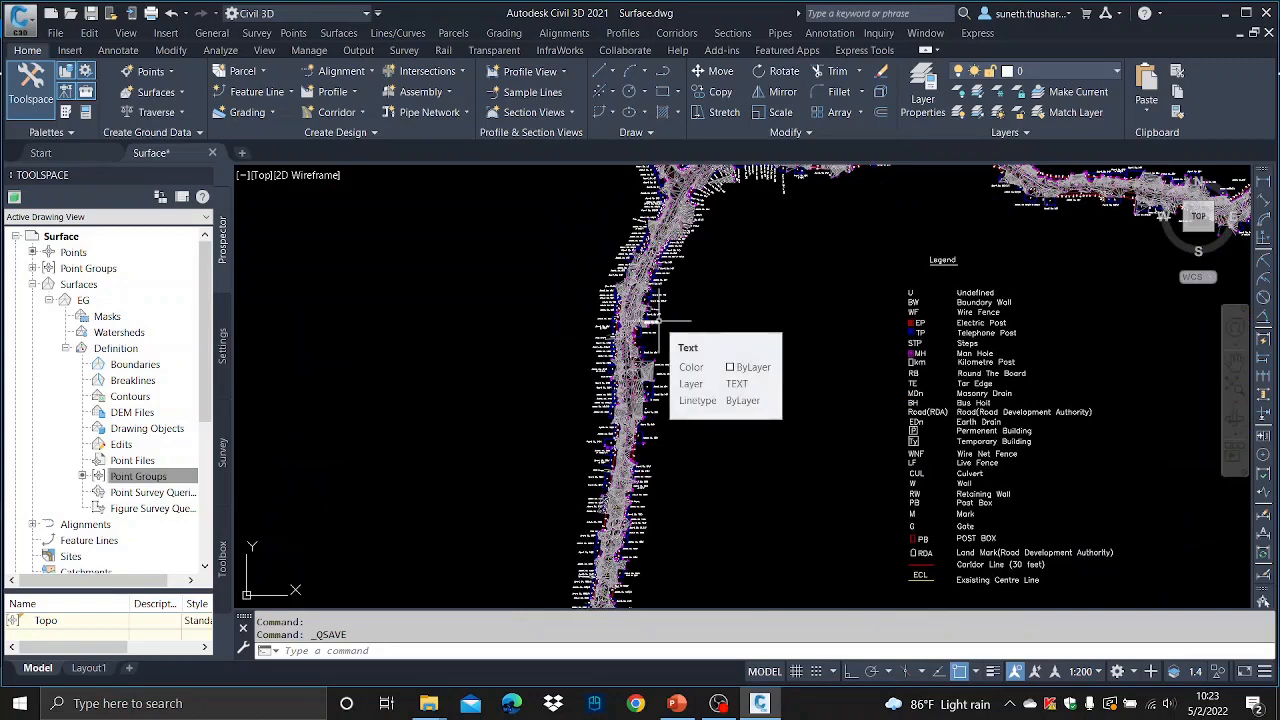
pyautogui.scroll(-4, 657, 322)
pyautogui.scroll(4, 627, 323)
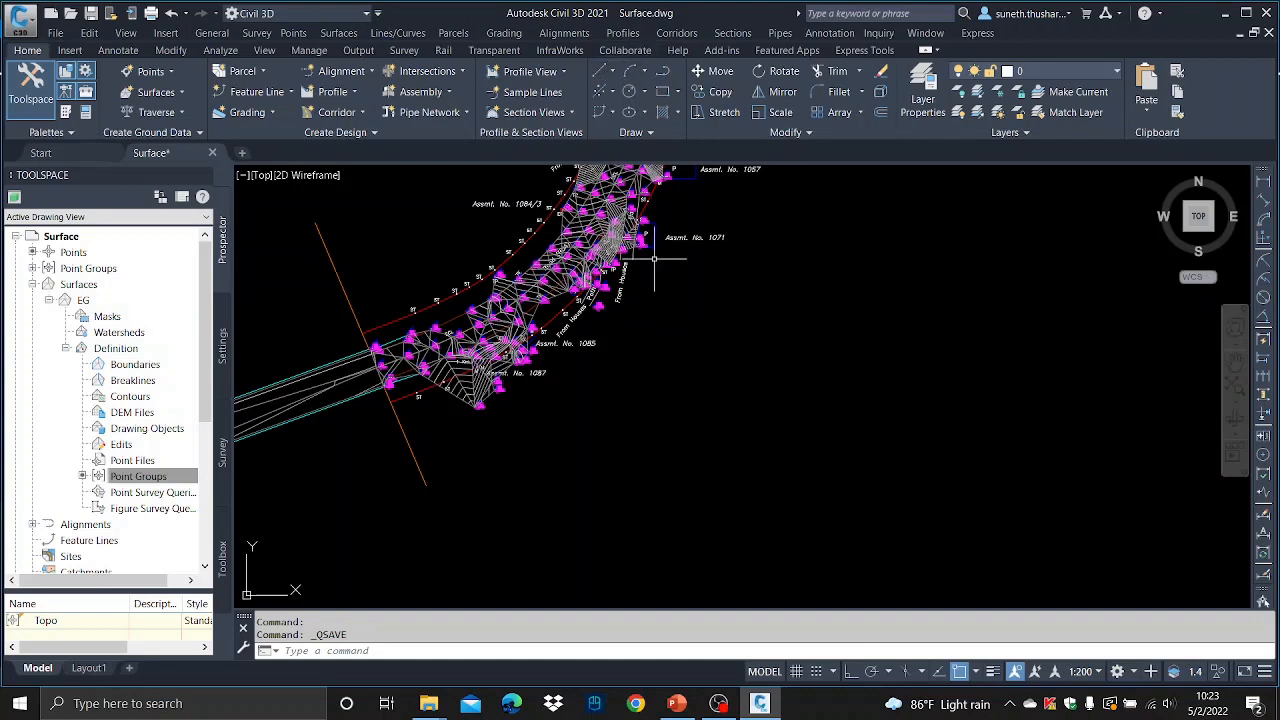
# - Draw a two-segment line in the empty area right of the surface's southern end
pyautogui.write('l')
pyautogui.press('Return')
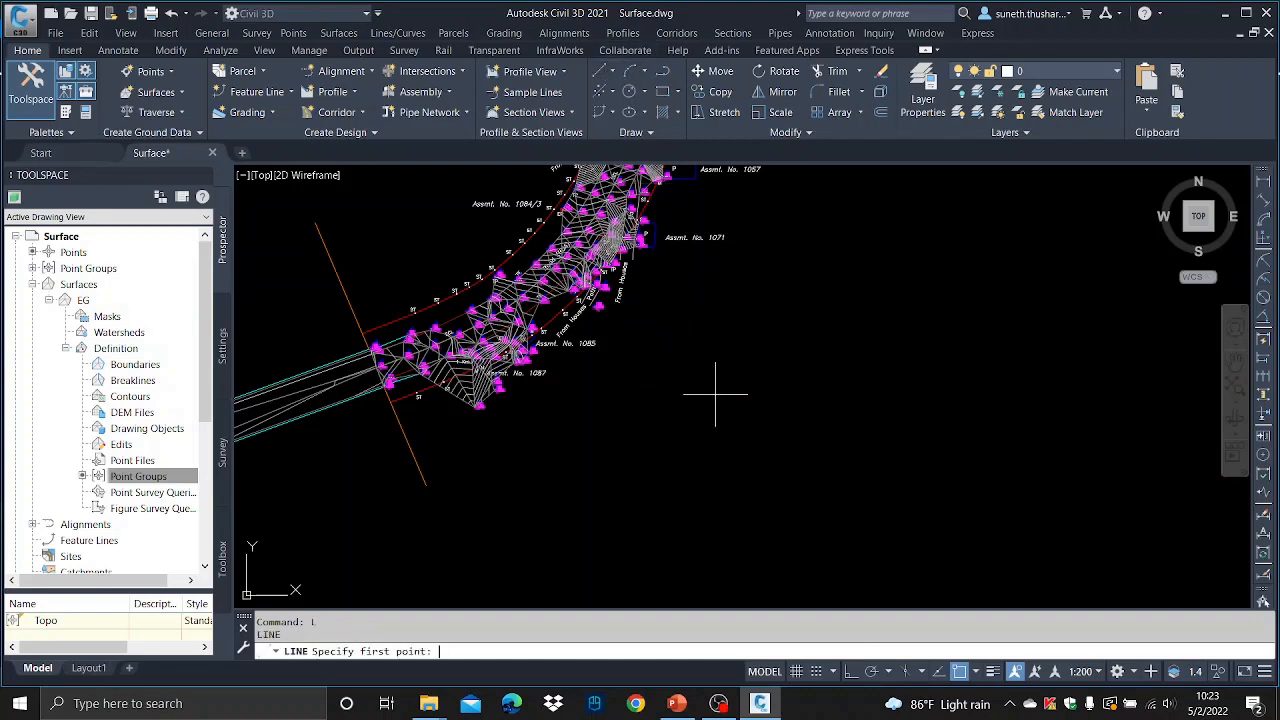
pyautogui.click(735, 462)
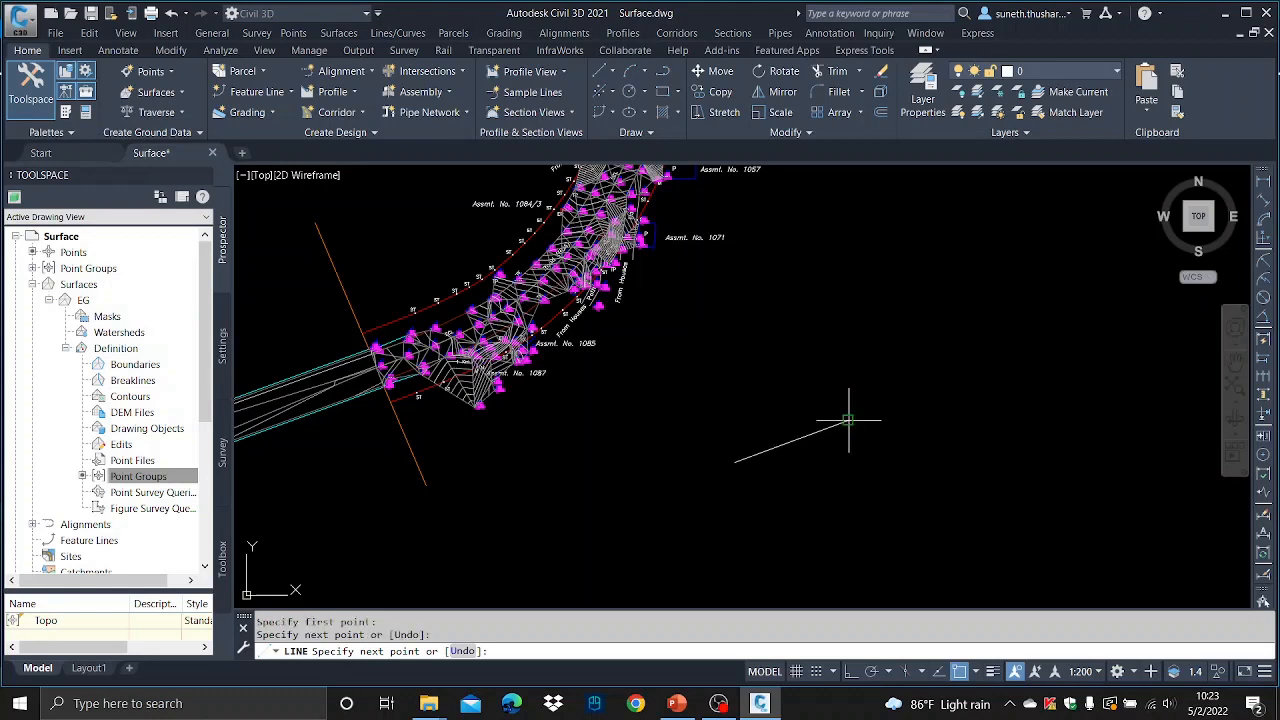
pyautogui.click(848, 420)
pyautogui.click(969, 465)
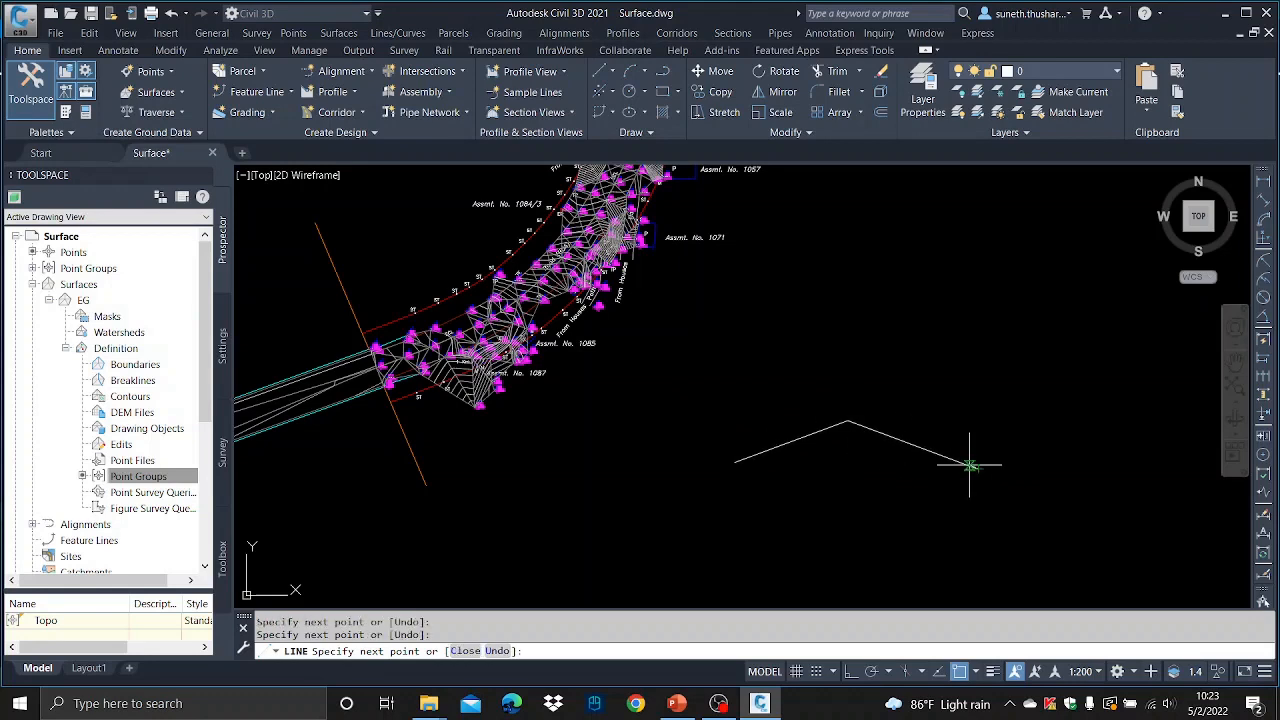
pyautogui.press('Escape')
pyautogui.write('c')
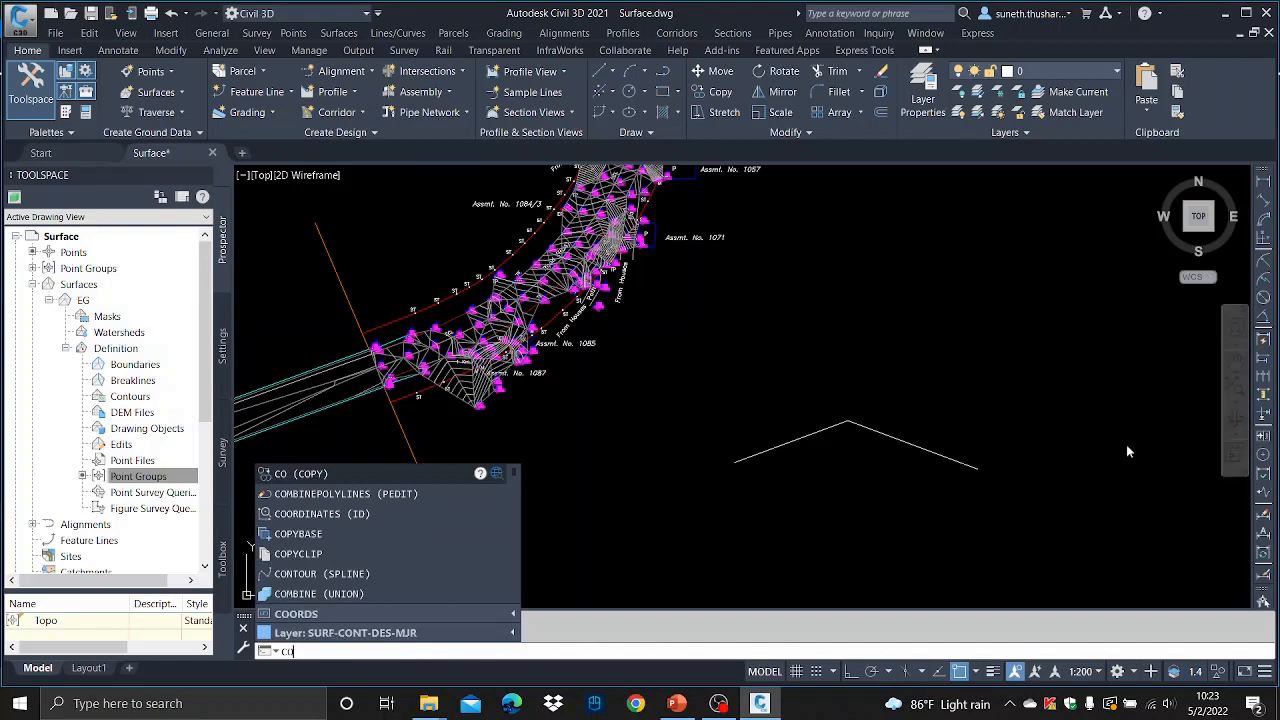
pyautogui.press('BackSpace')
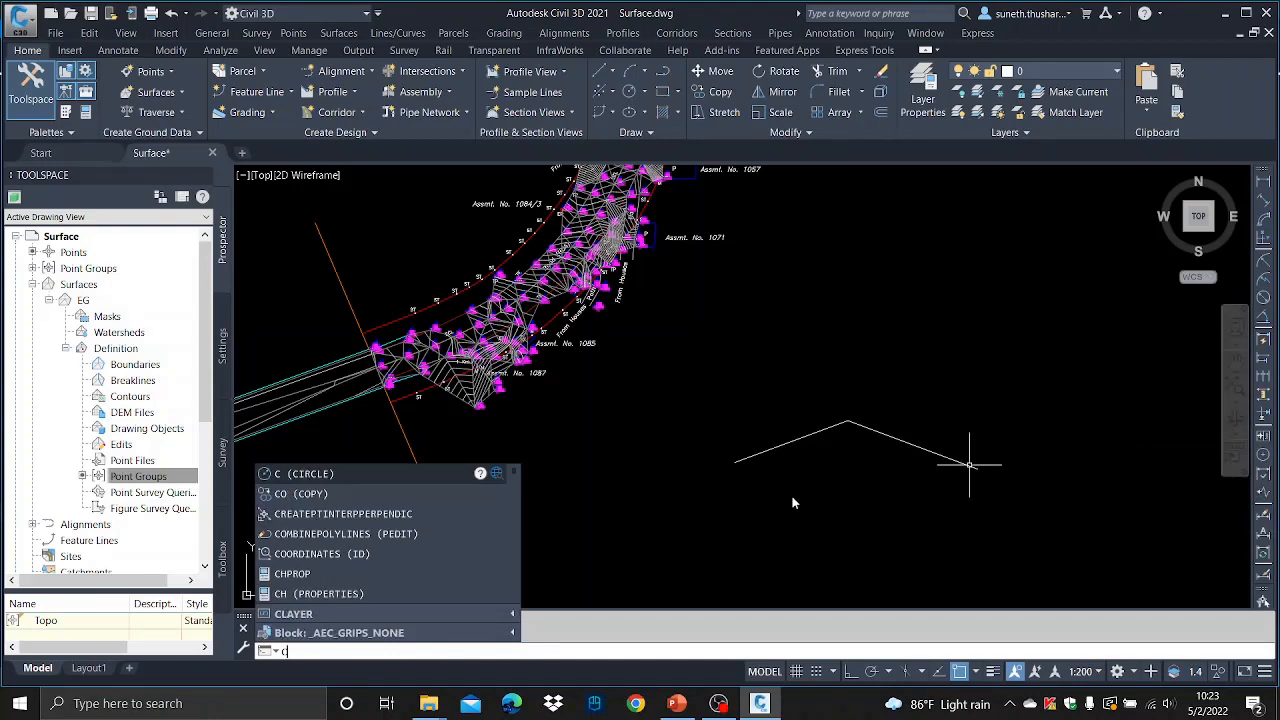
pyautogui.press('Escape')
pyautogui.press('Escape')
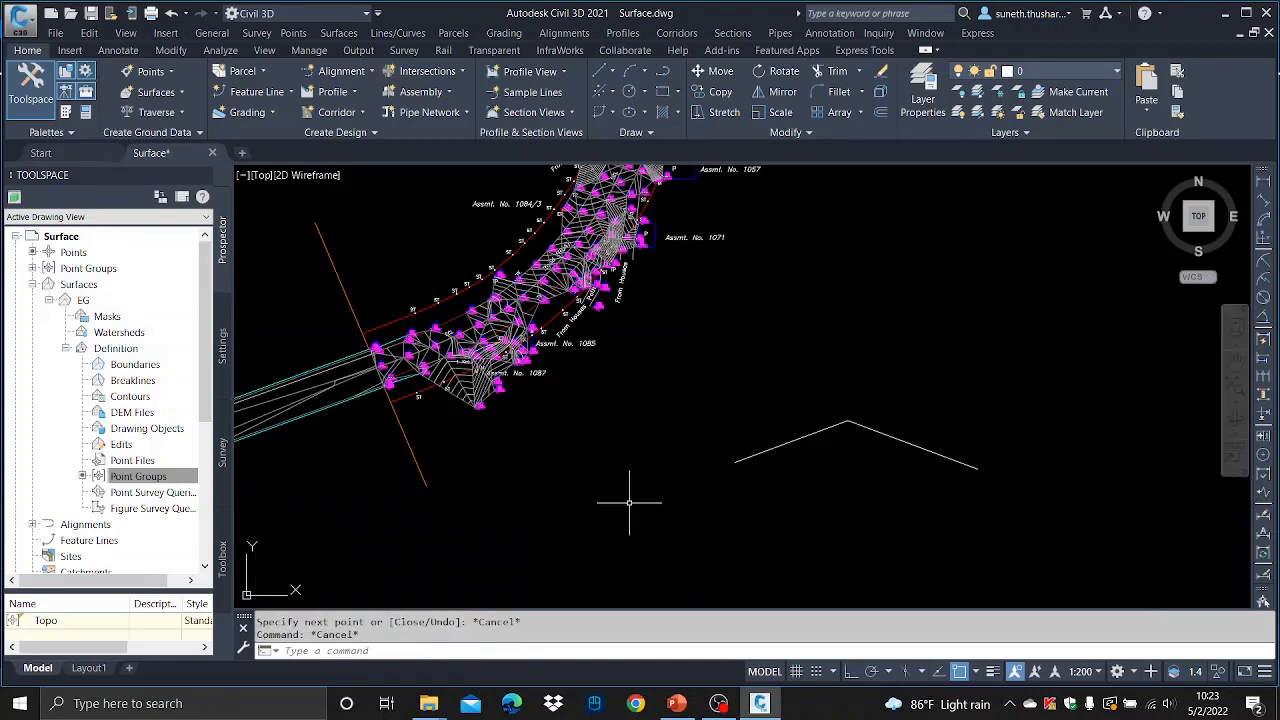
# - Draw three small circles: at the line's left end, at its vertex, and in the empty area below-right of its right end
pyautogui.write('c')
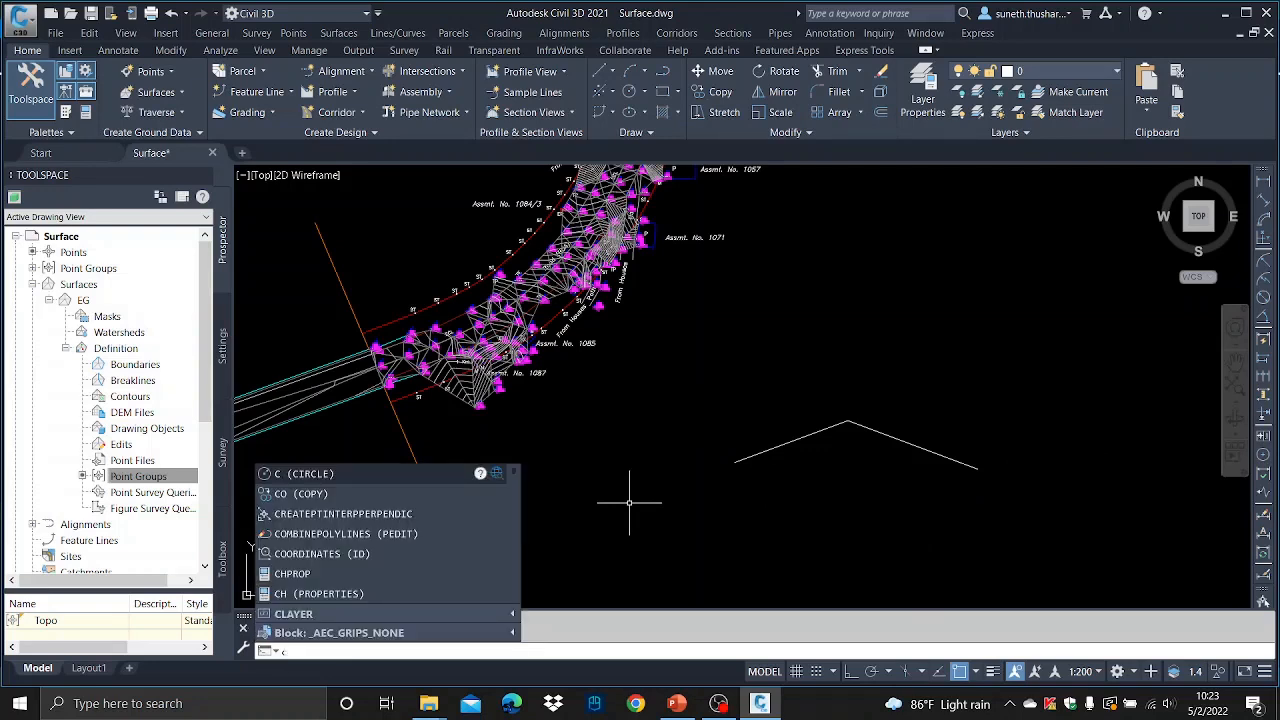
pyautogui.press('Return')
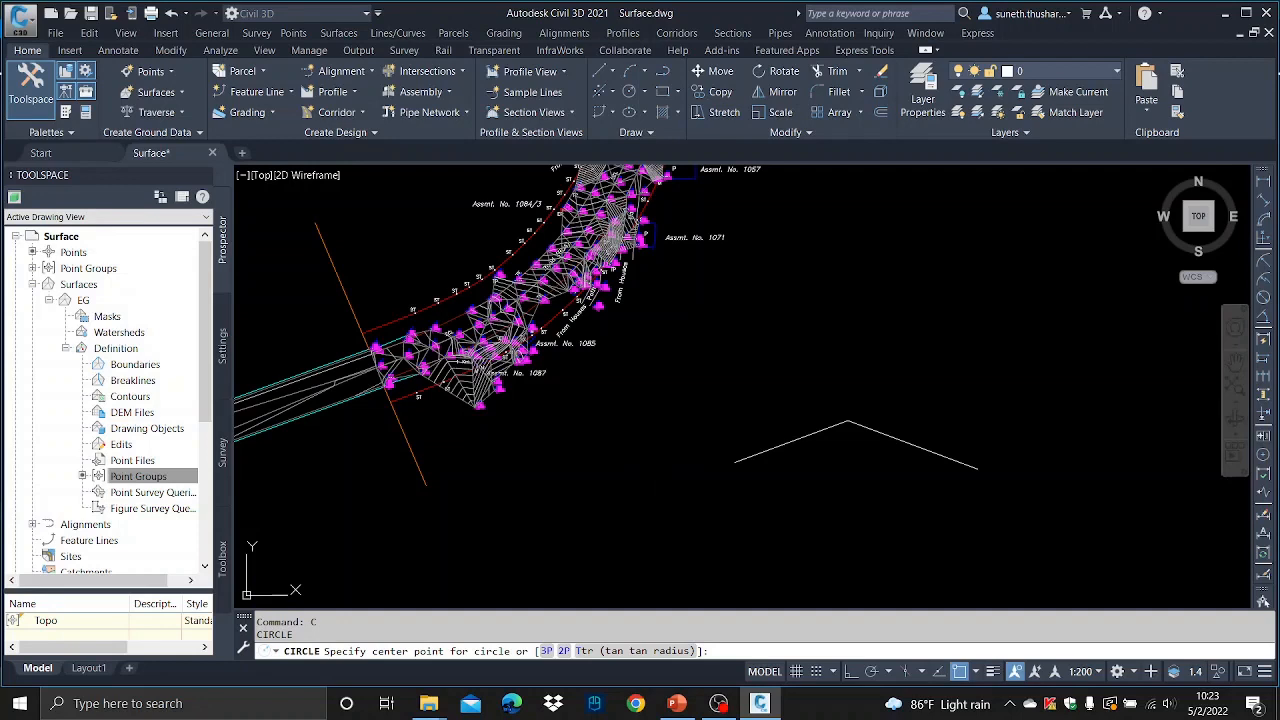
pyautogui.click(659, 465)
pyautogui.click(673, 472)
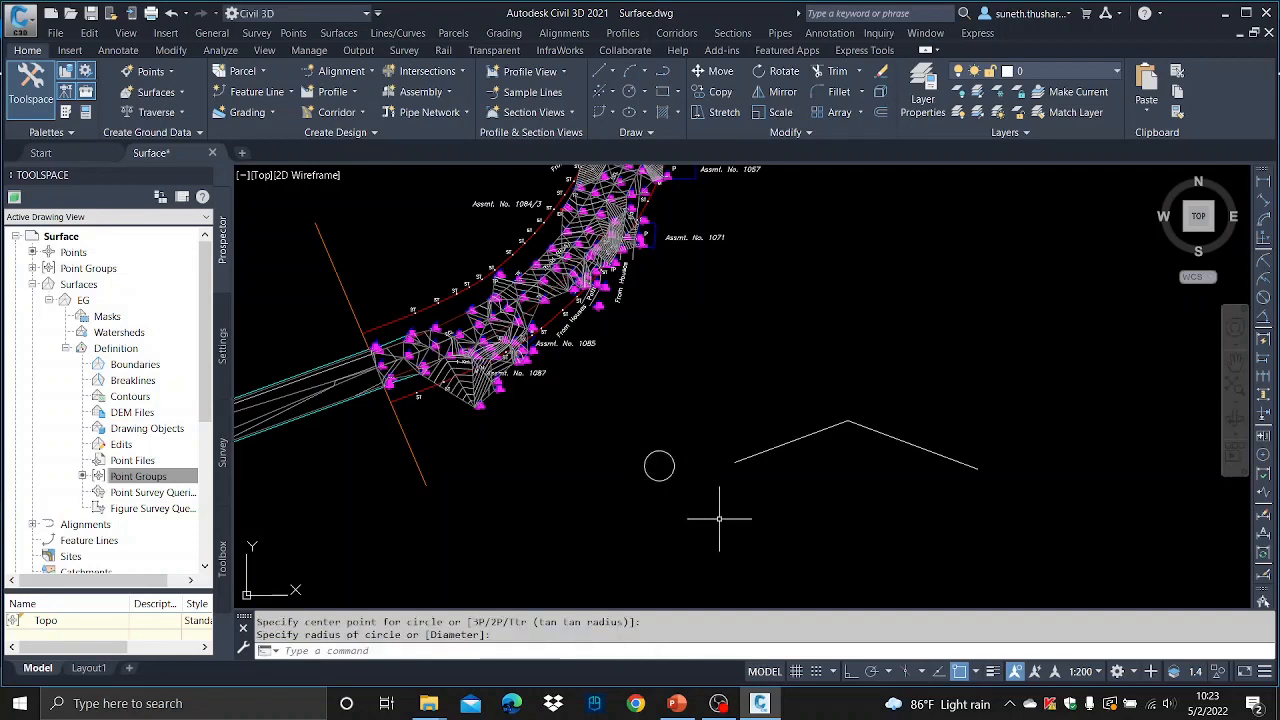
pyautogui.write('c')
pyautogui.press('Return')
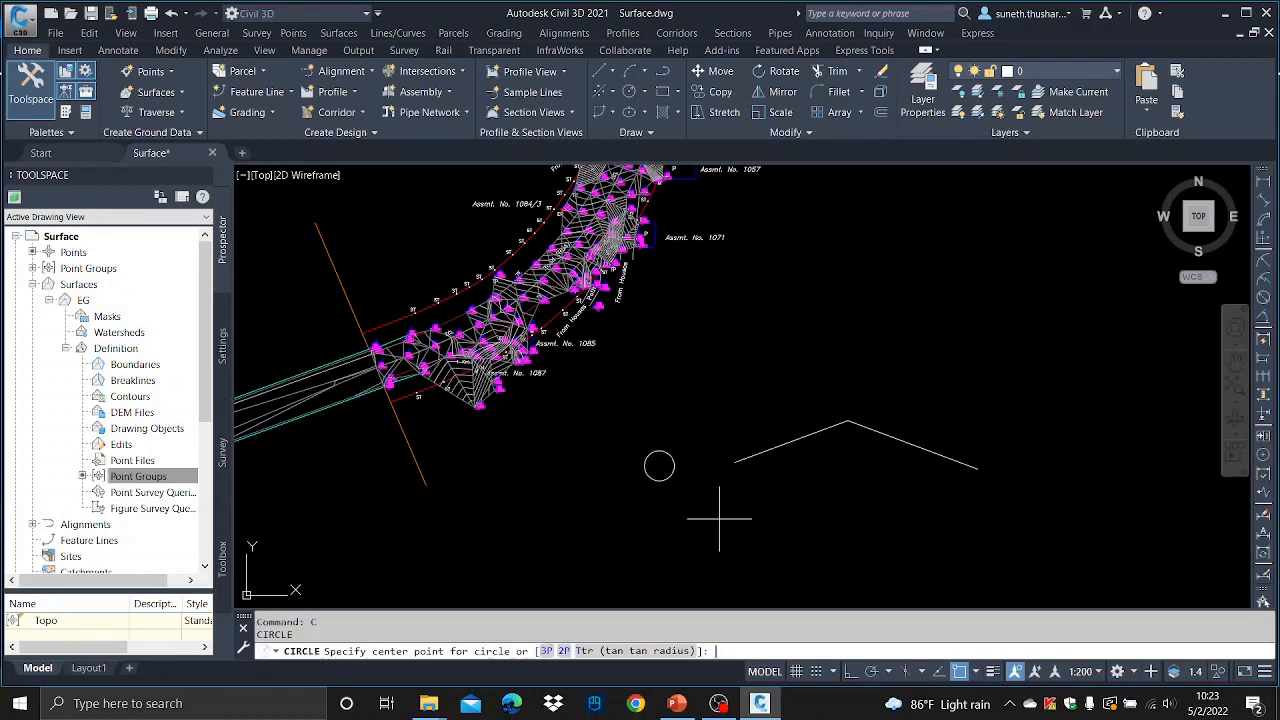
pyautogui.click(848, 420)
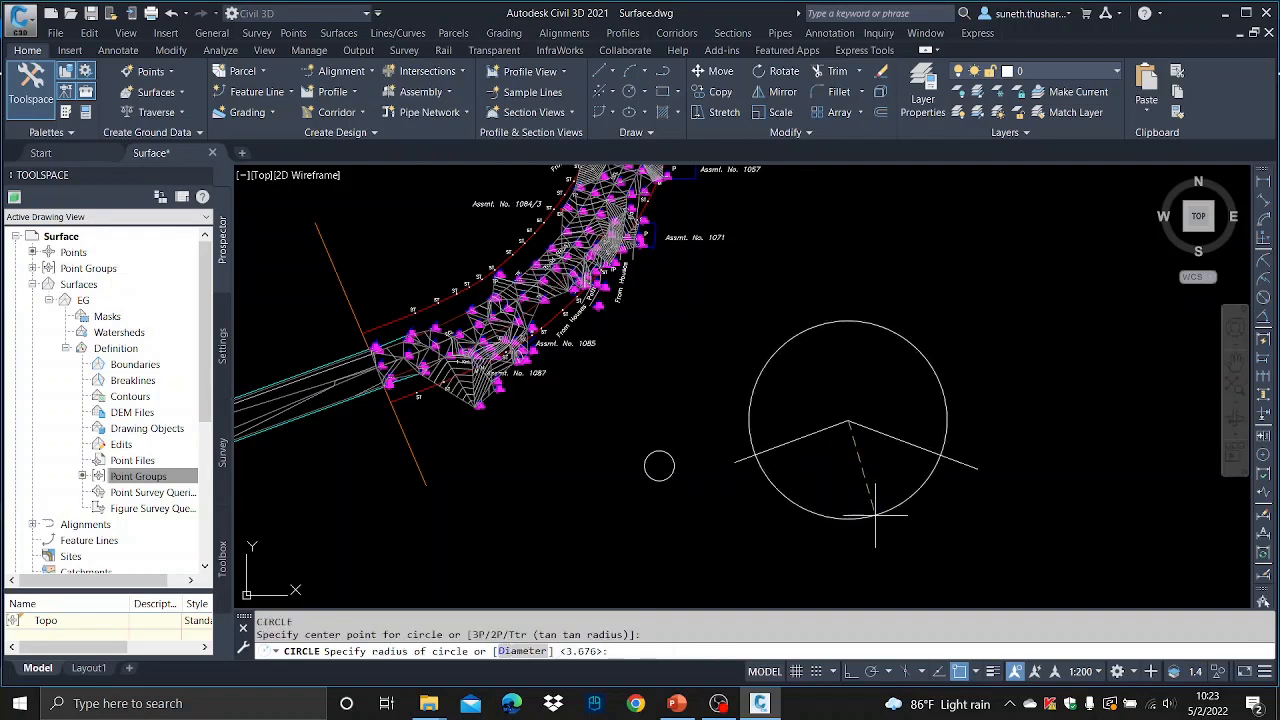
pyautogui.click(838, 432)
pyautogui.write('c')
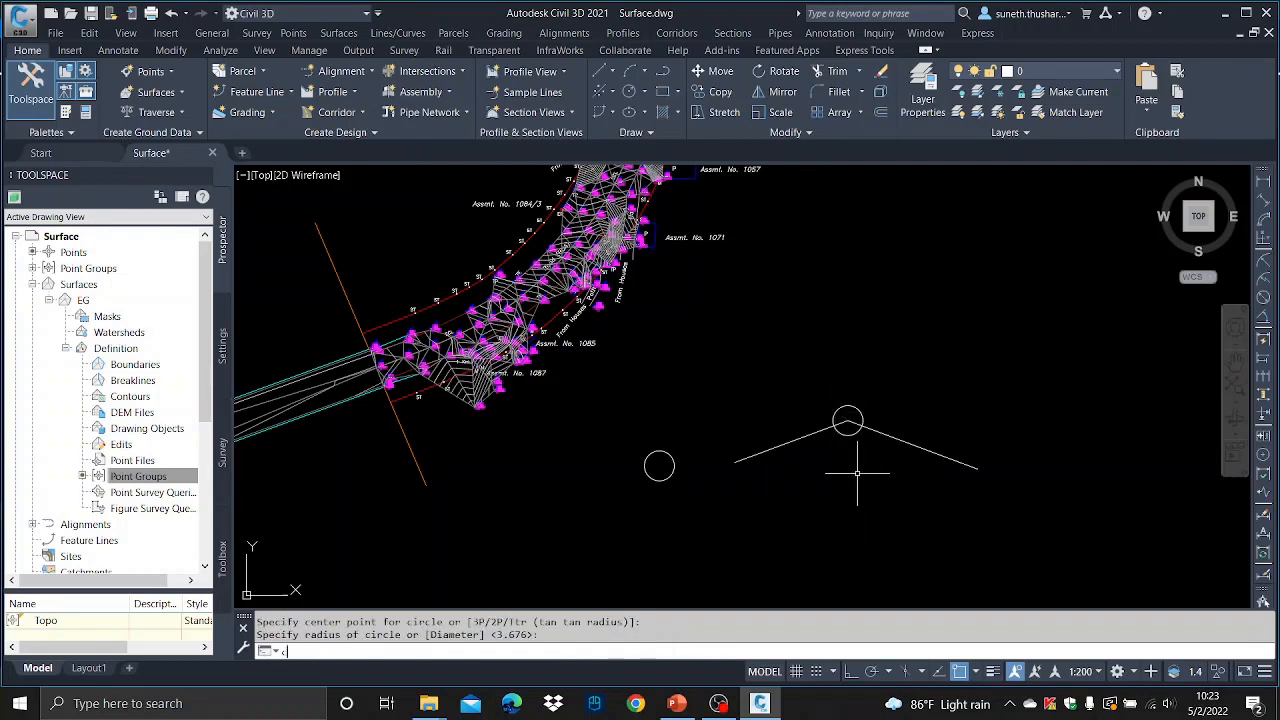
pyautogui.press('Return')
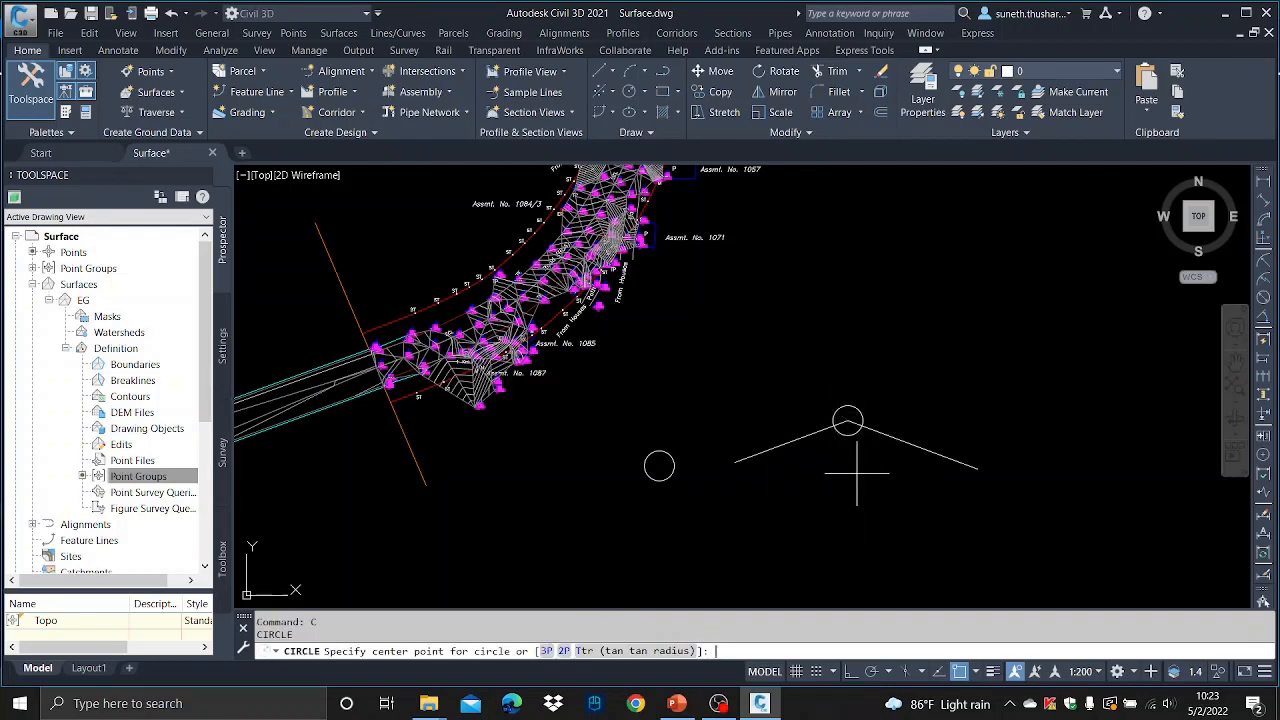
pyautogui.click(1025, 532)
pyautogui.click(1041, 538)
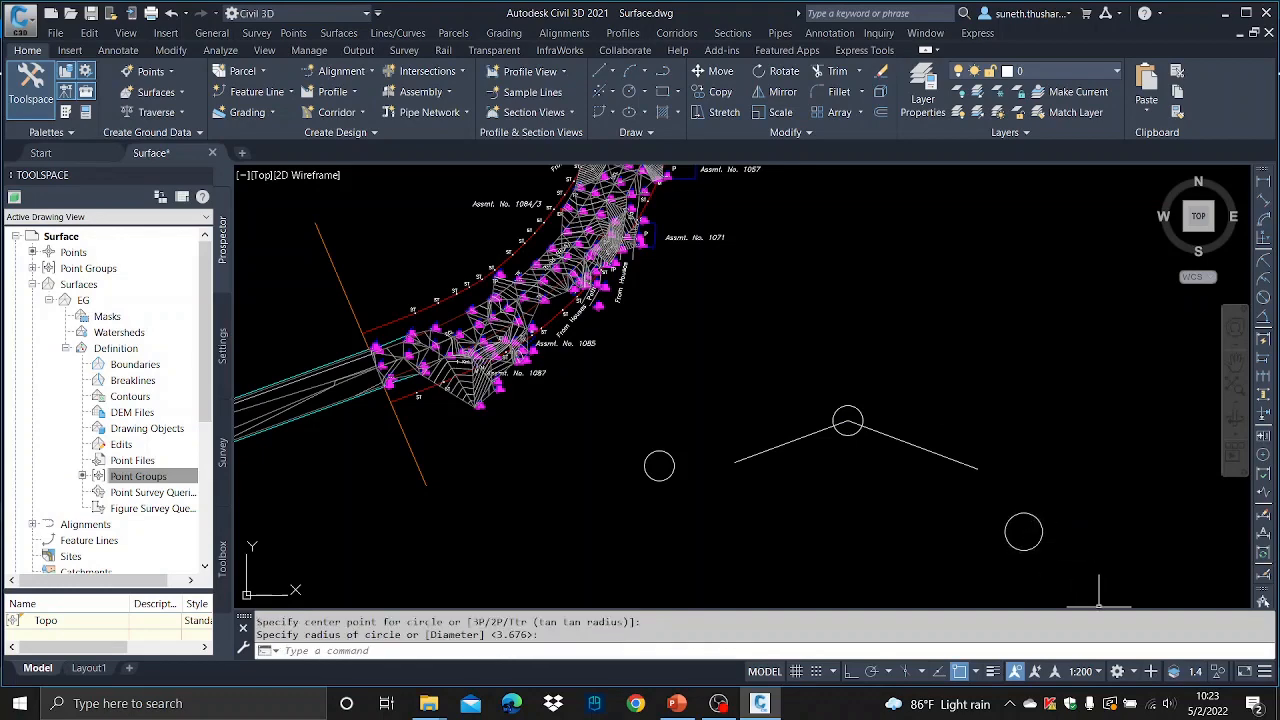
# - Make 30FEET the current layer and draw a two-segment line through the centres of the three circles
pyautogui.click(1041, 74)
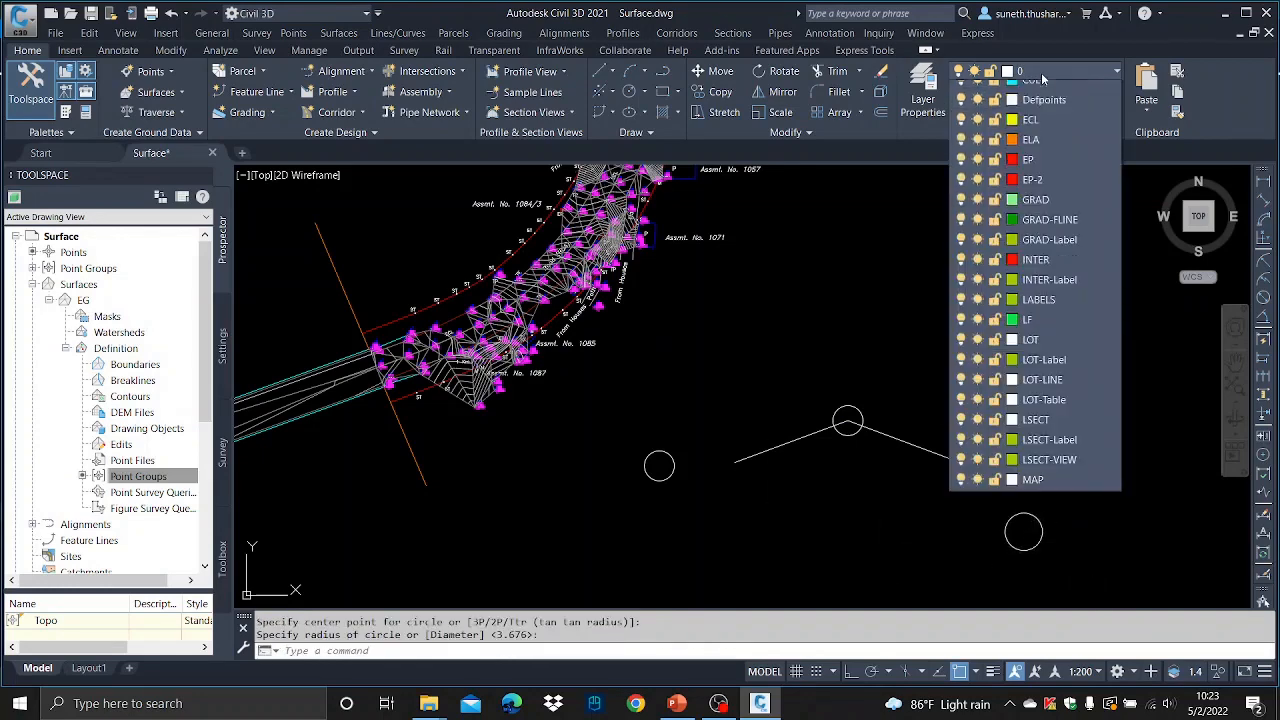
pyautogui.click(1053, 117)
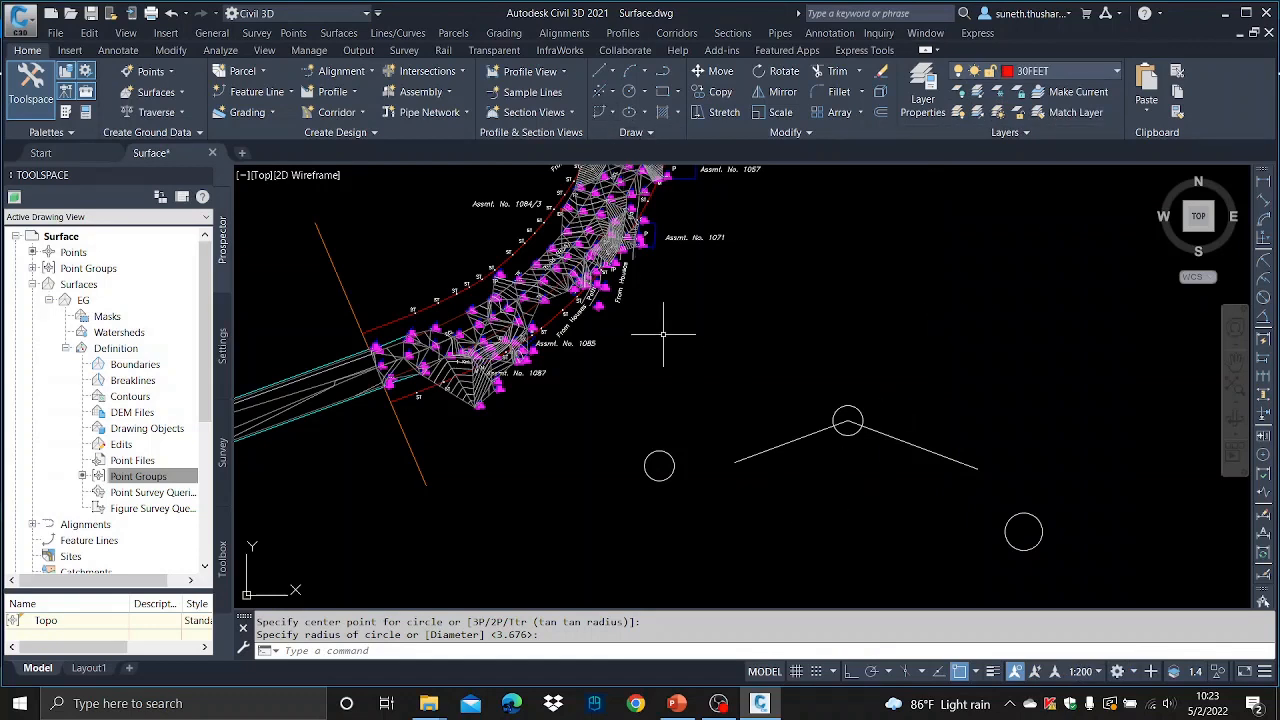
pyautogui.write('l')
pyautogui.press('Return')
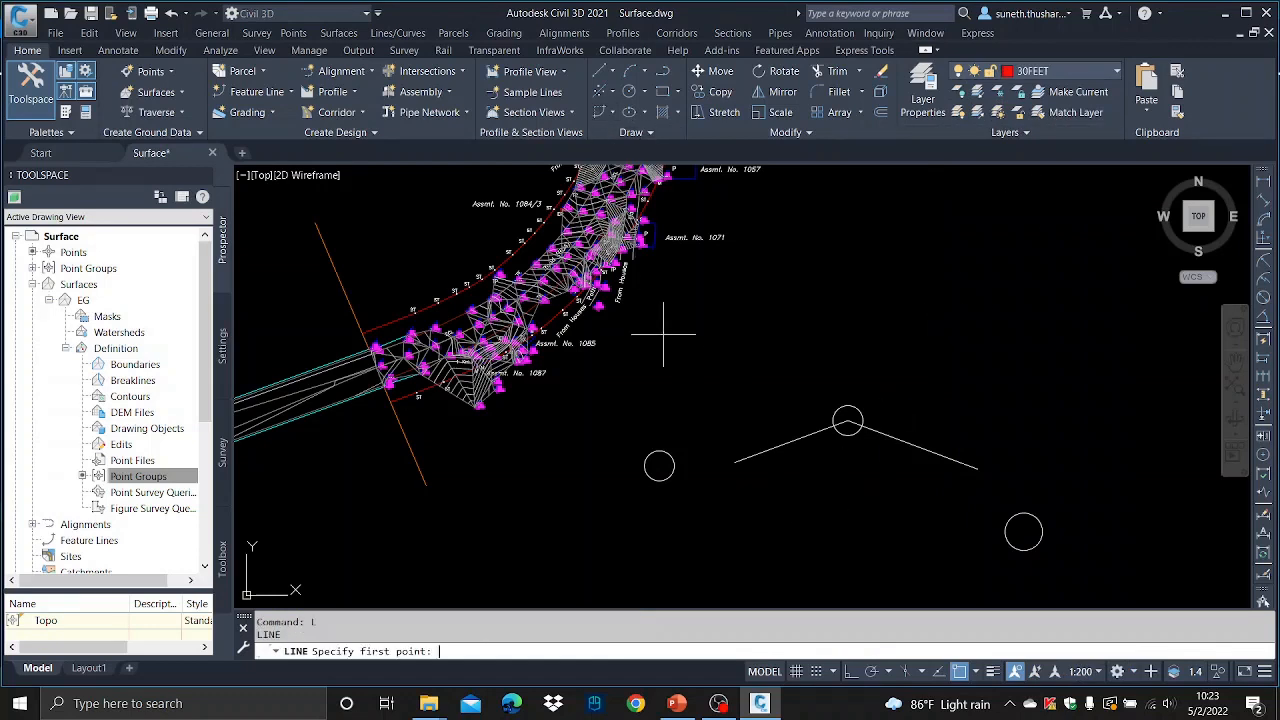
pyautogui.click(659, 465)
pyautogui.click(847, 420)
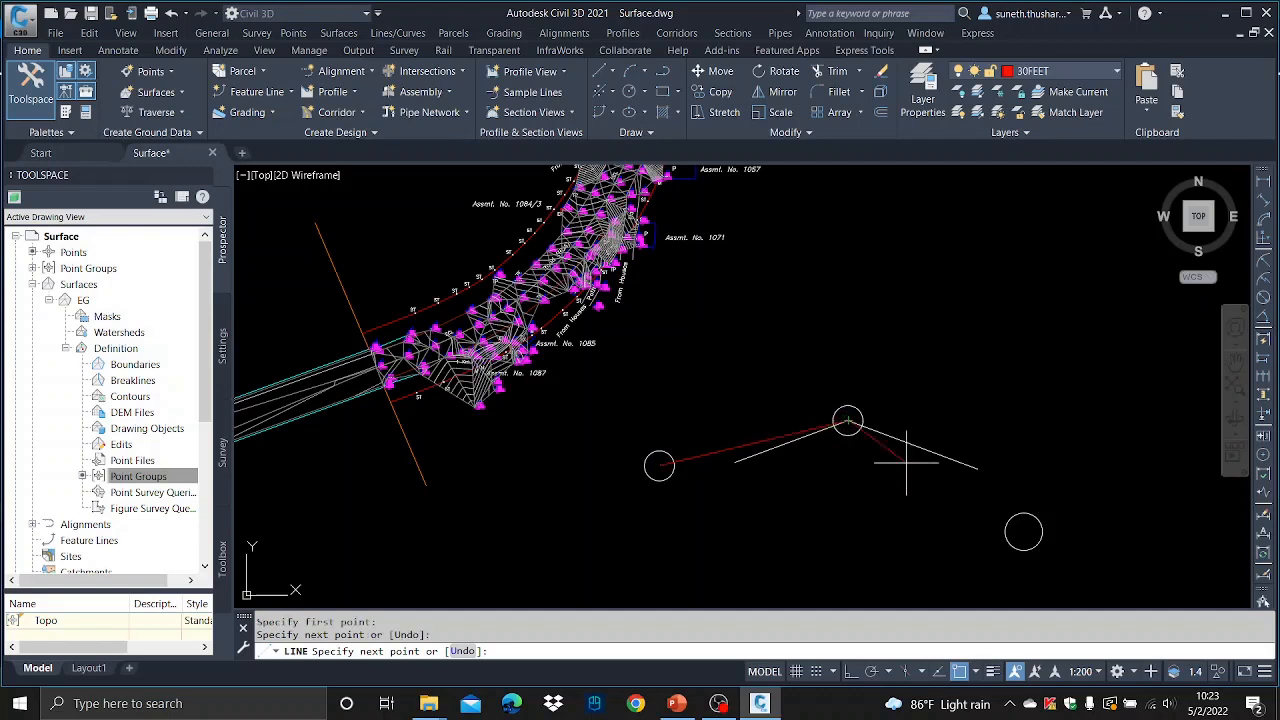
pyautogui.click(1024, 531)
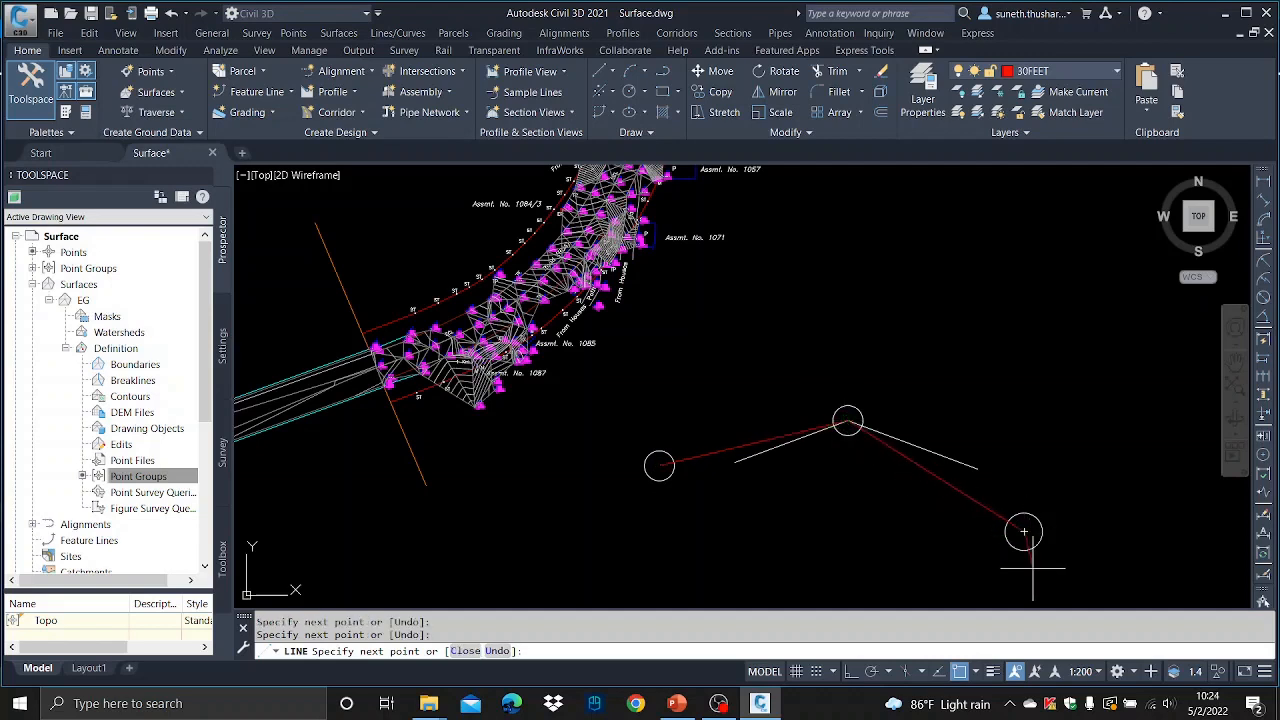
pyautogui.press('Escape')
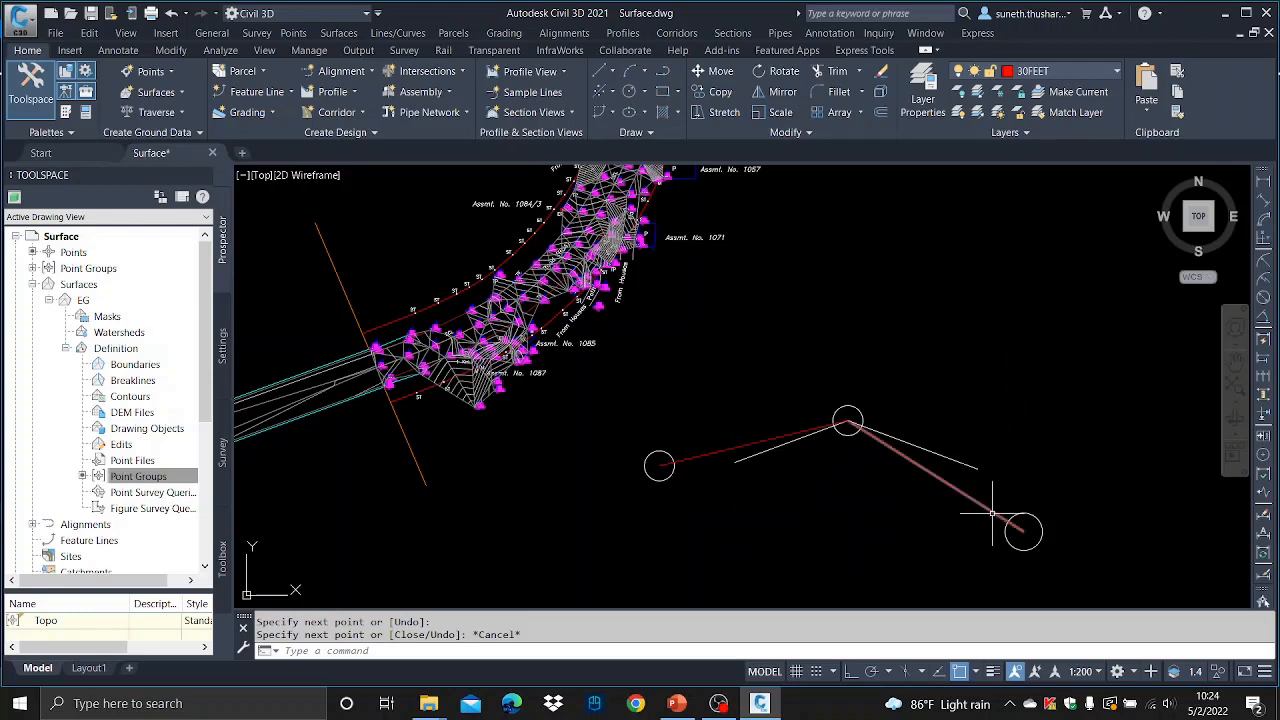
# - Draw two circles with the default radius on the white line's left and right segments
pyautogui.write('c')
pyautogui.press('Return')
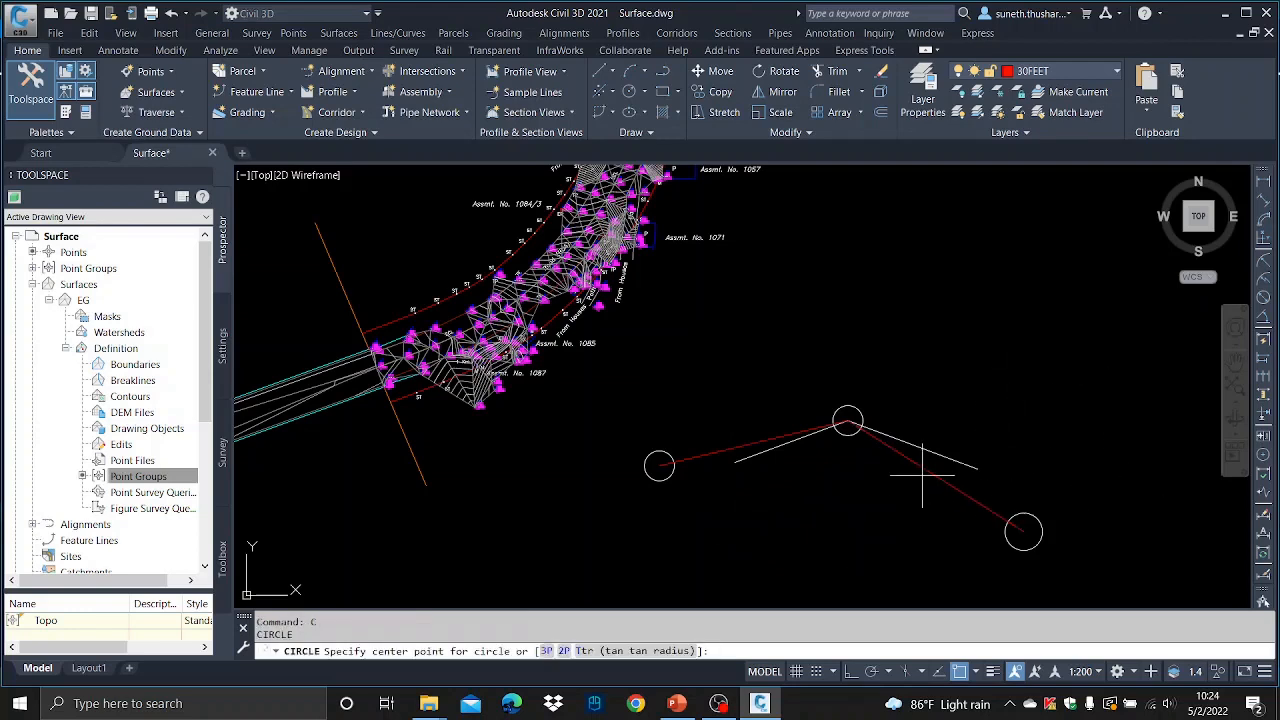
pyautogui.click(741, 463)
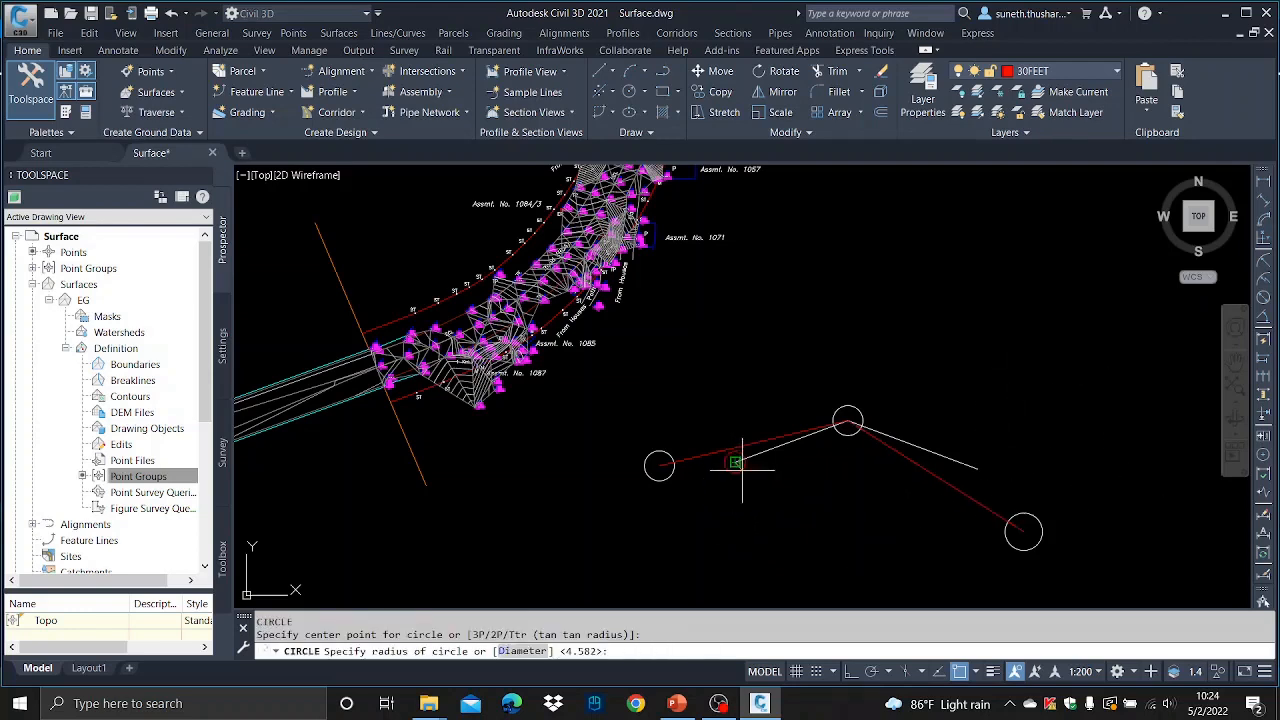
pyautogui.press('Return')
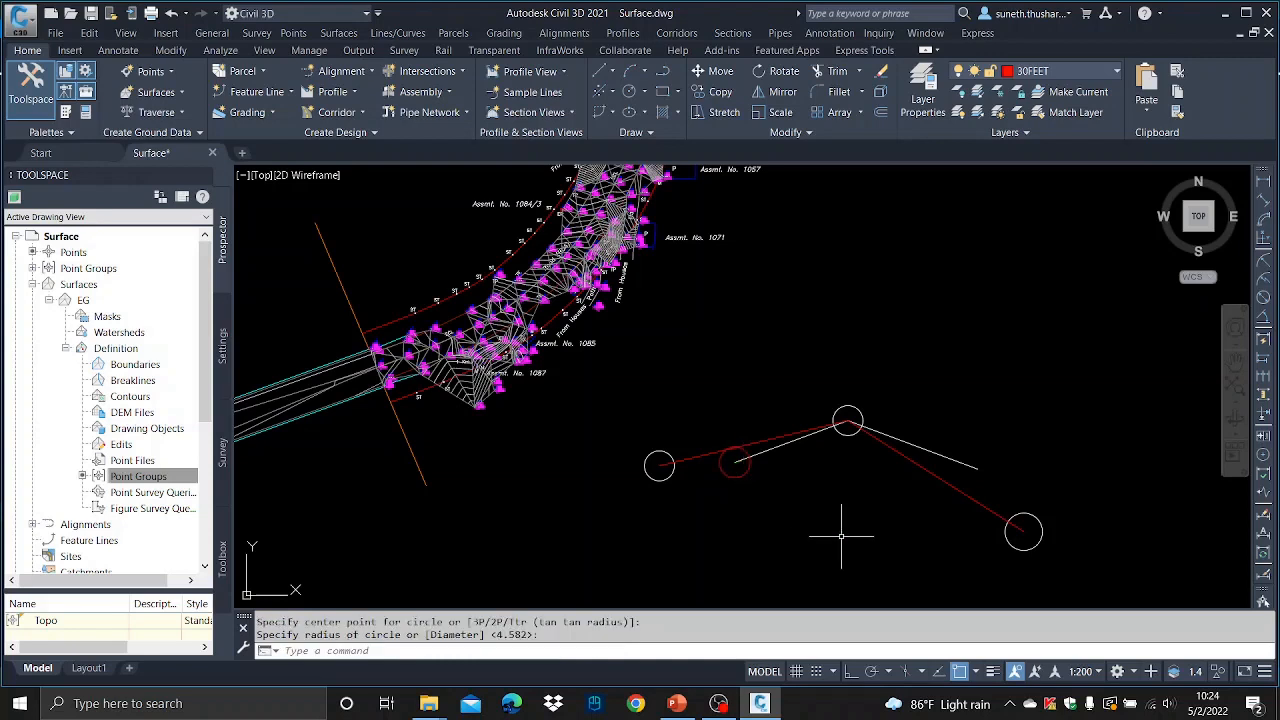
pyautogui.write('c')
pyautogui.press('Return')
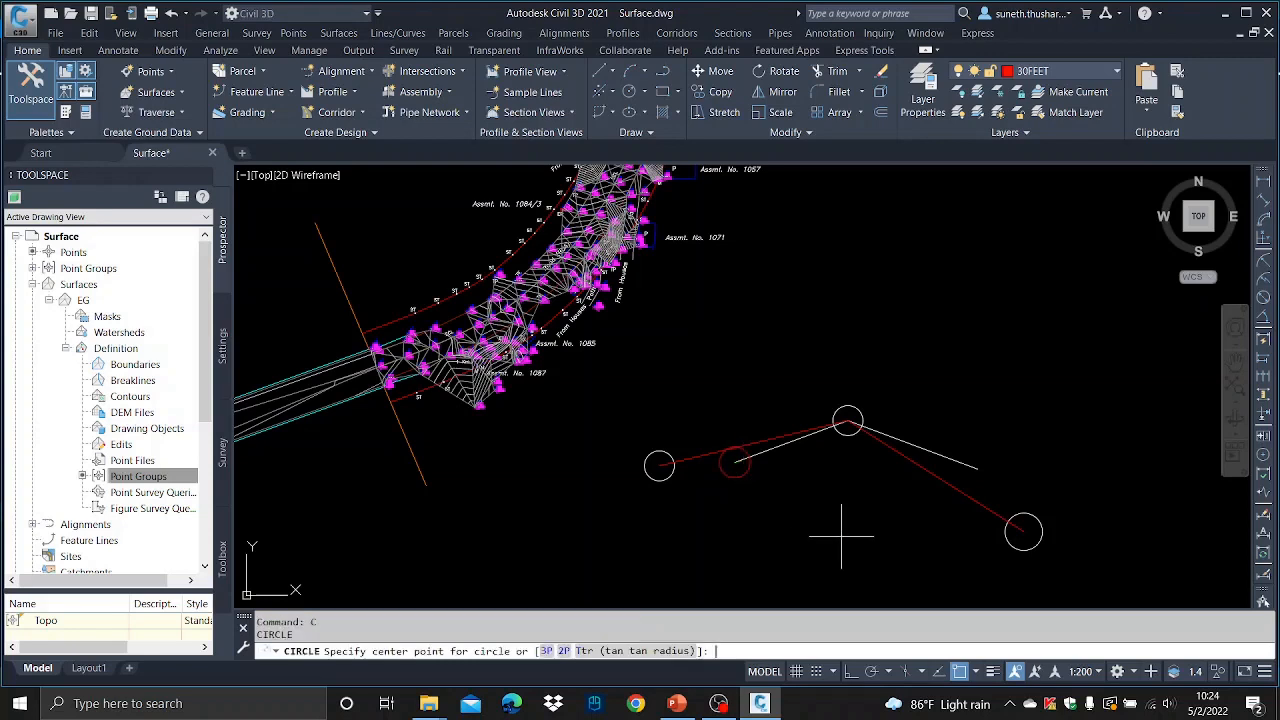
pyautogui.click(977, 466)
pyautogui.press('Return')
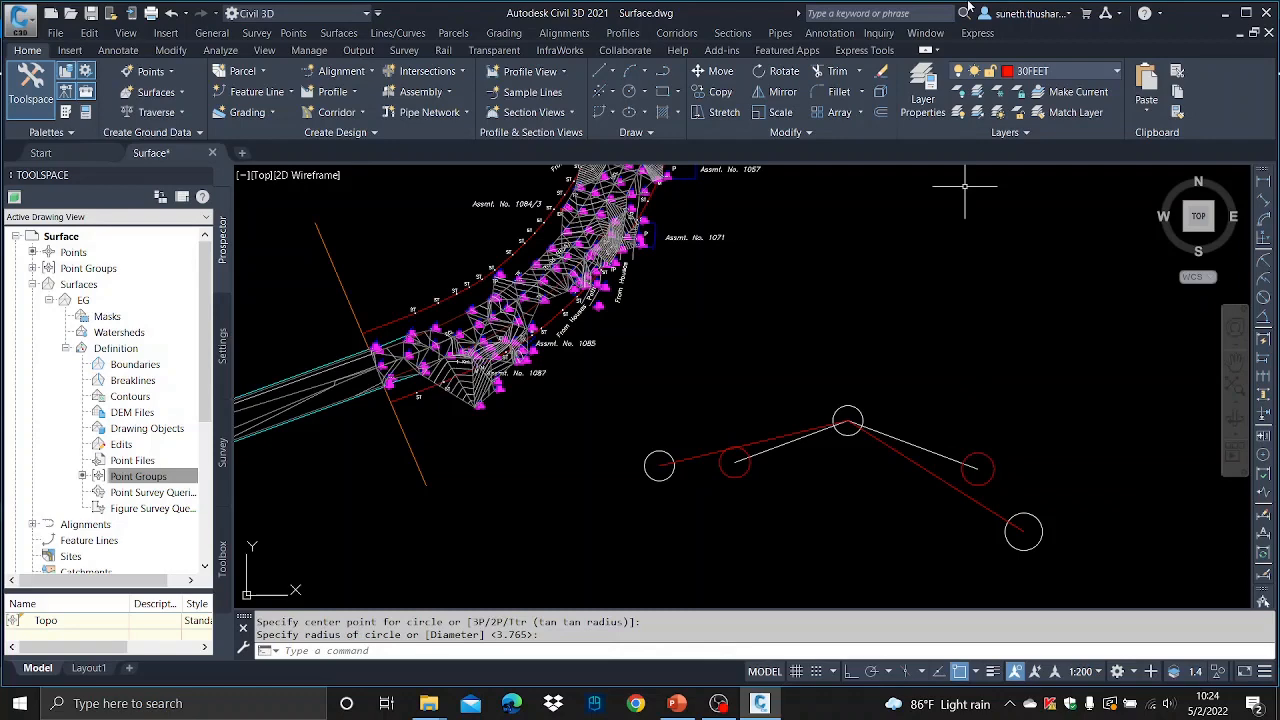
# - Make BU the current layer and draw a four-segment line through the centres of all five circles
pyautogui.click(1080, 72)
pyautogui.click(1035, 212)
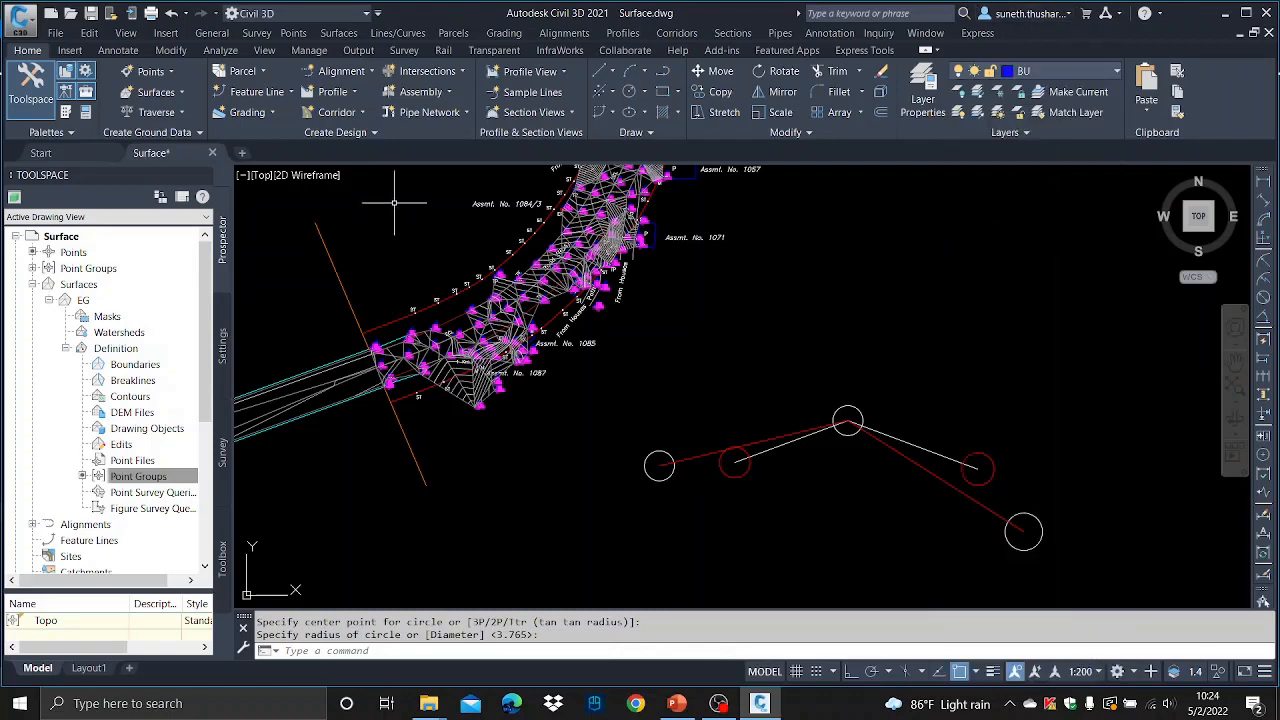
pyautogui.write('l')
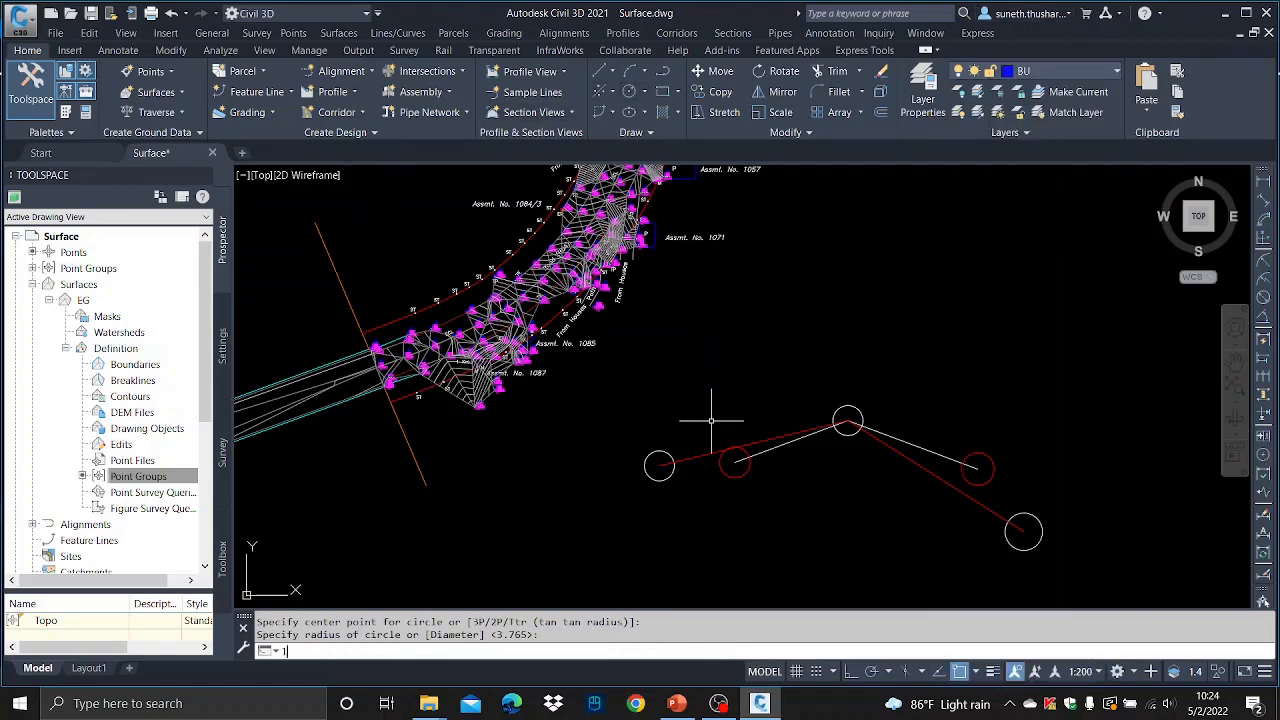
pyautogui.press('Return')
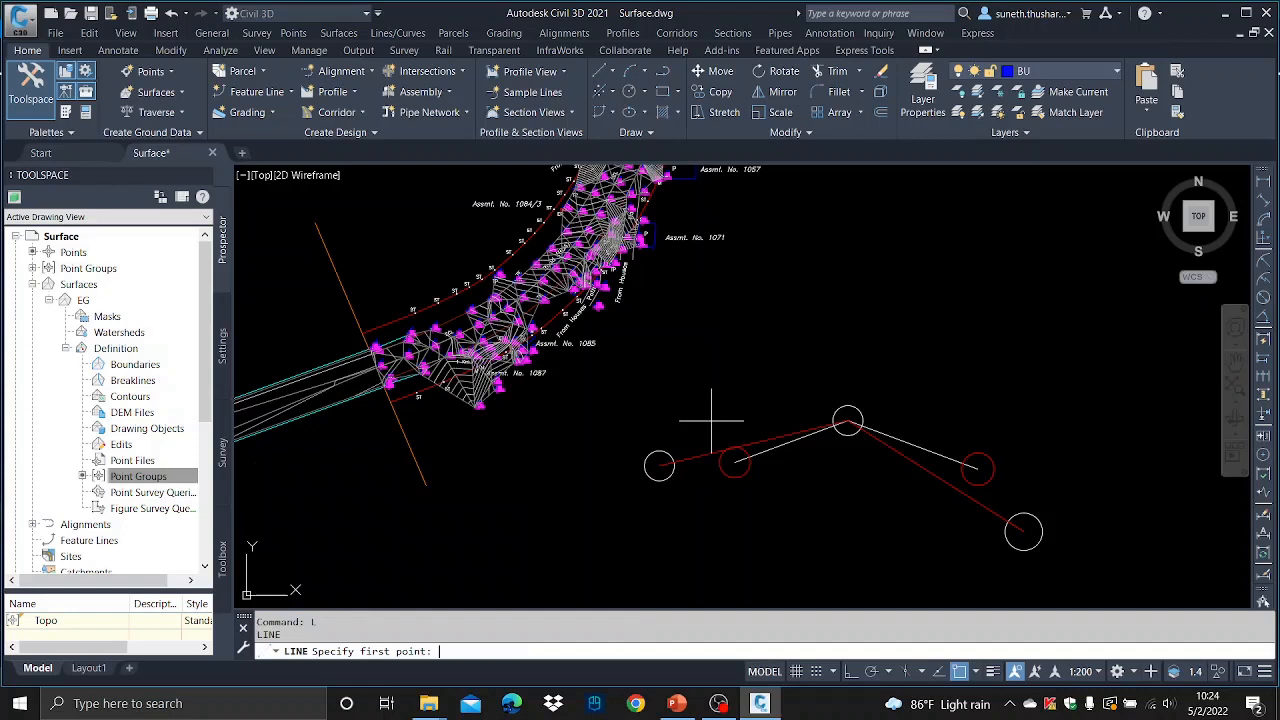
pyautogui.click(659, 465)
pyautogui.click(735, 462)
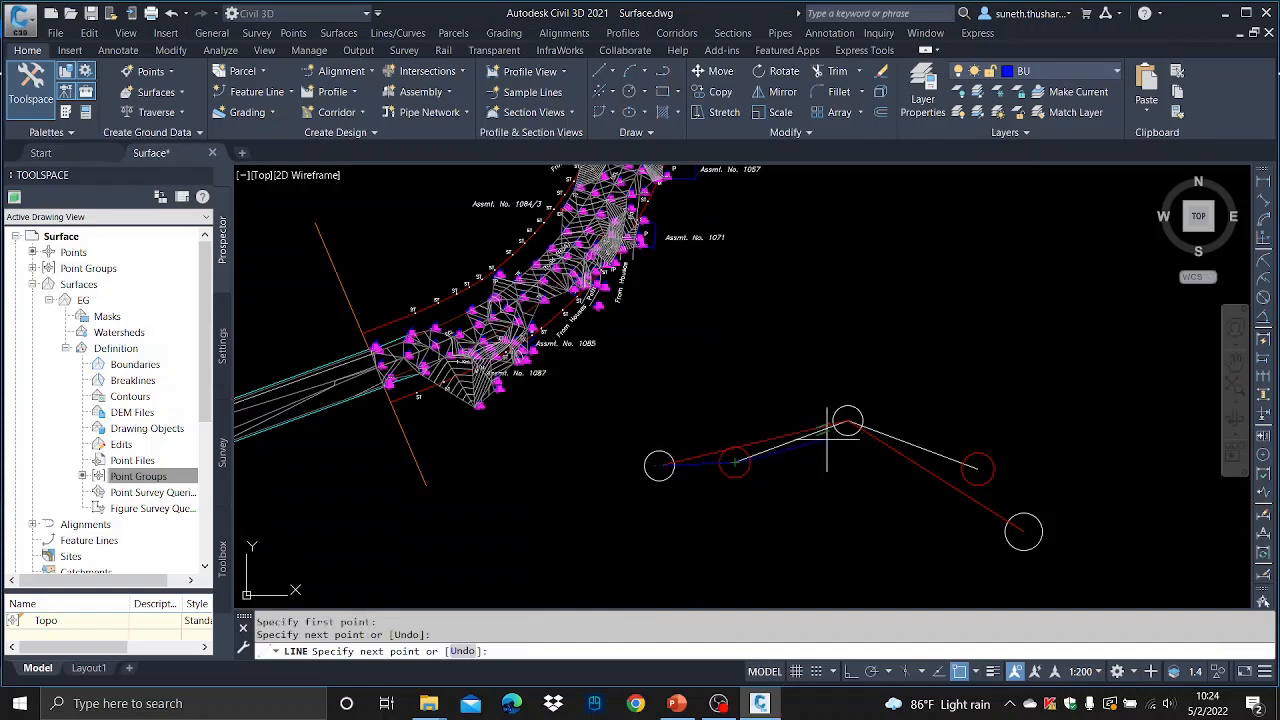
pyautogui.click(848, 420)
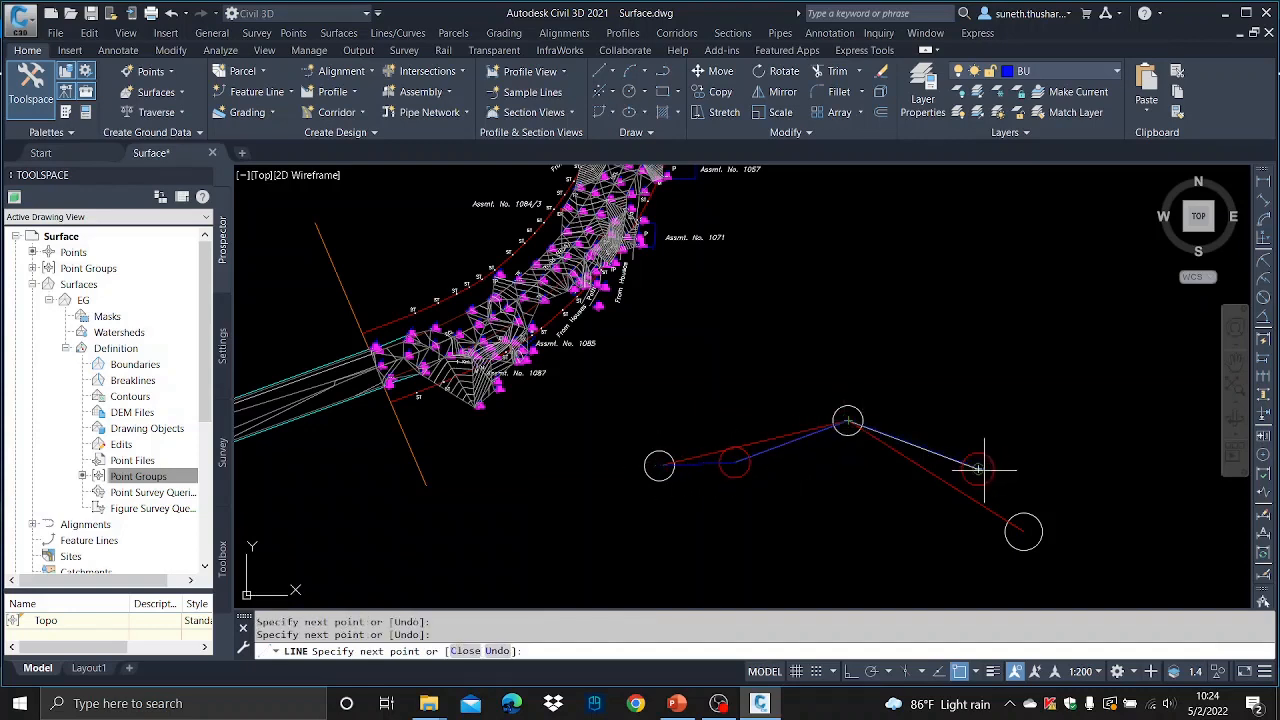
pyautogui.click(978, 468)
pyautogui.click(1023, 532)
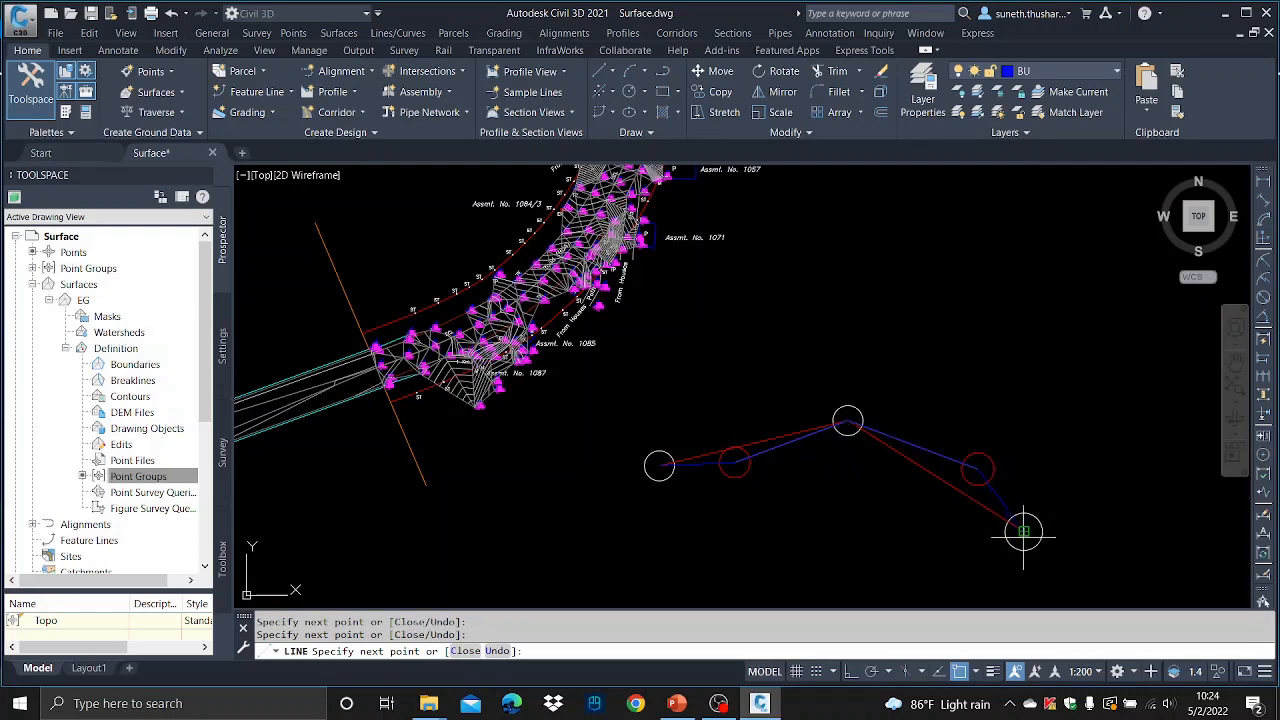
pyautogui.press('Escape')
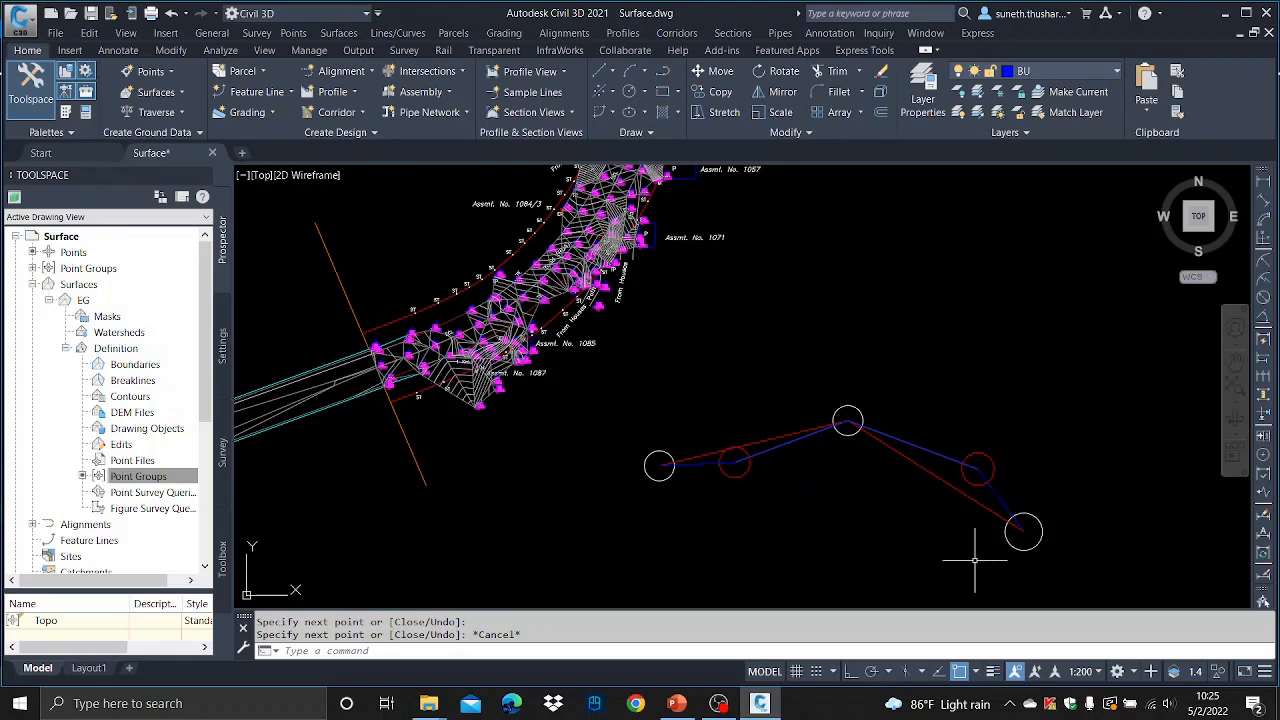
# - Erase all the demonstration lines and circles beside the surface
pyautogui.click(1068, 572)
pyautogui.click(657, 411)
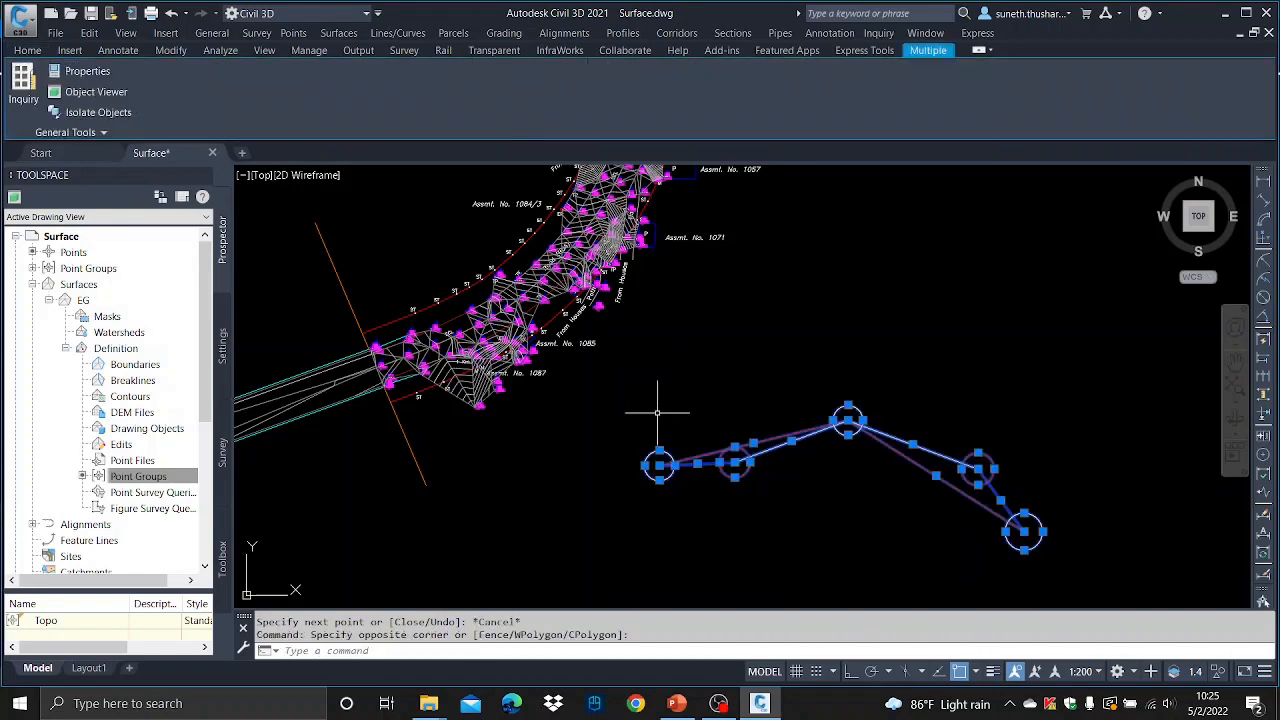
pyautogui.press('Delete')
# - Open the Surface Properties of the EG surface
pyautogui.scroll(5, 600, 385)
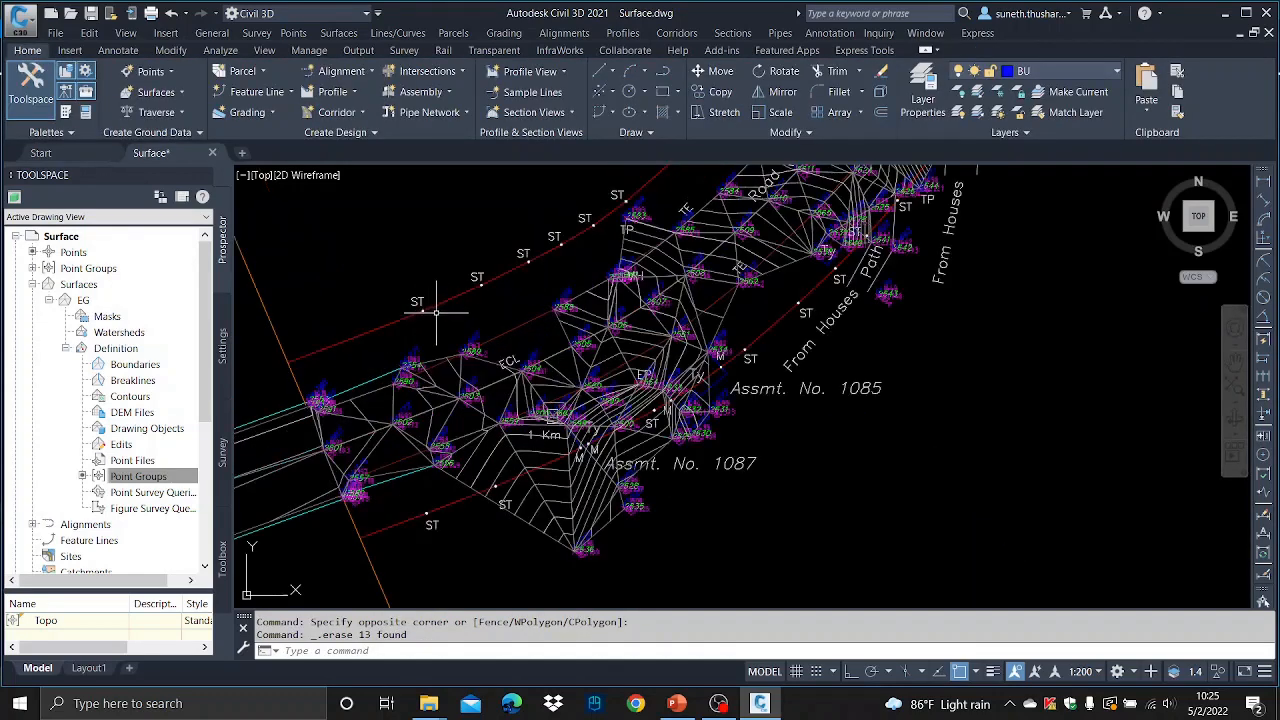
pyautogui.scroll(2, 590, 380)
pyautogui.scroll(-4, 590, 380)
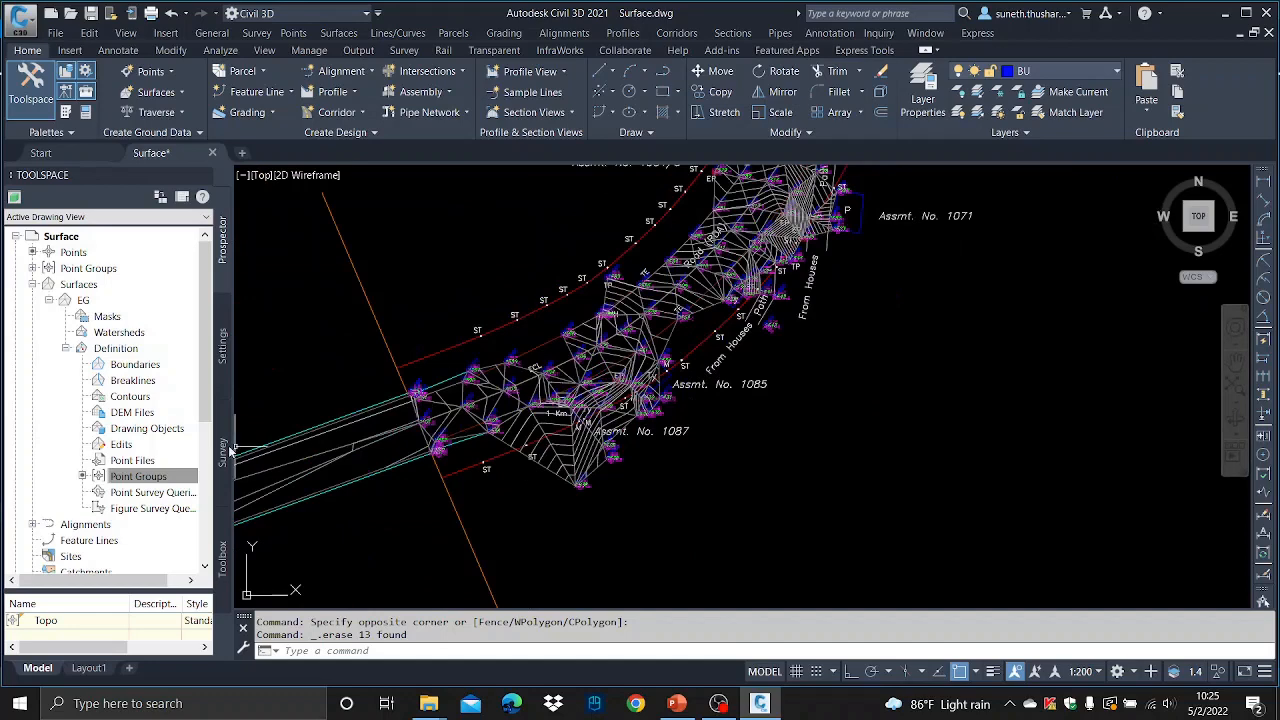
pyautogui.click(83, 301)
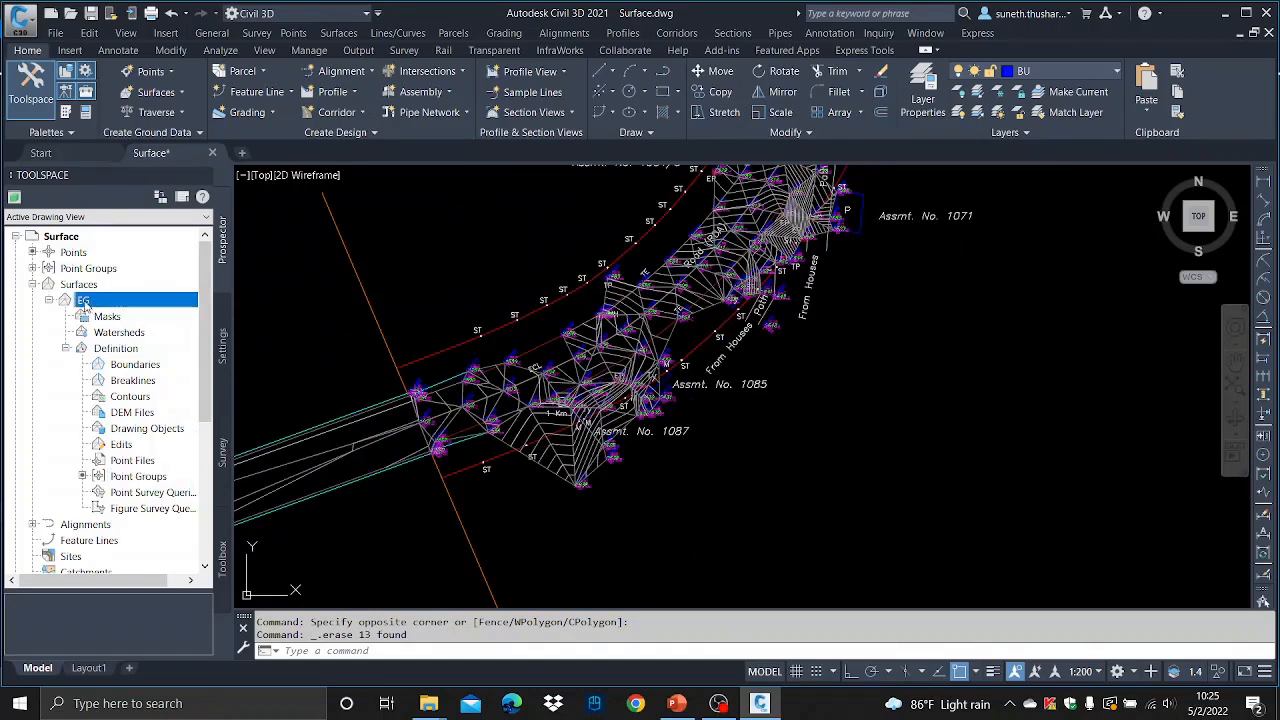
pyautogui.rightClick(85, 305)
pyautogui.click(155, 310)
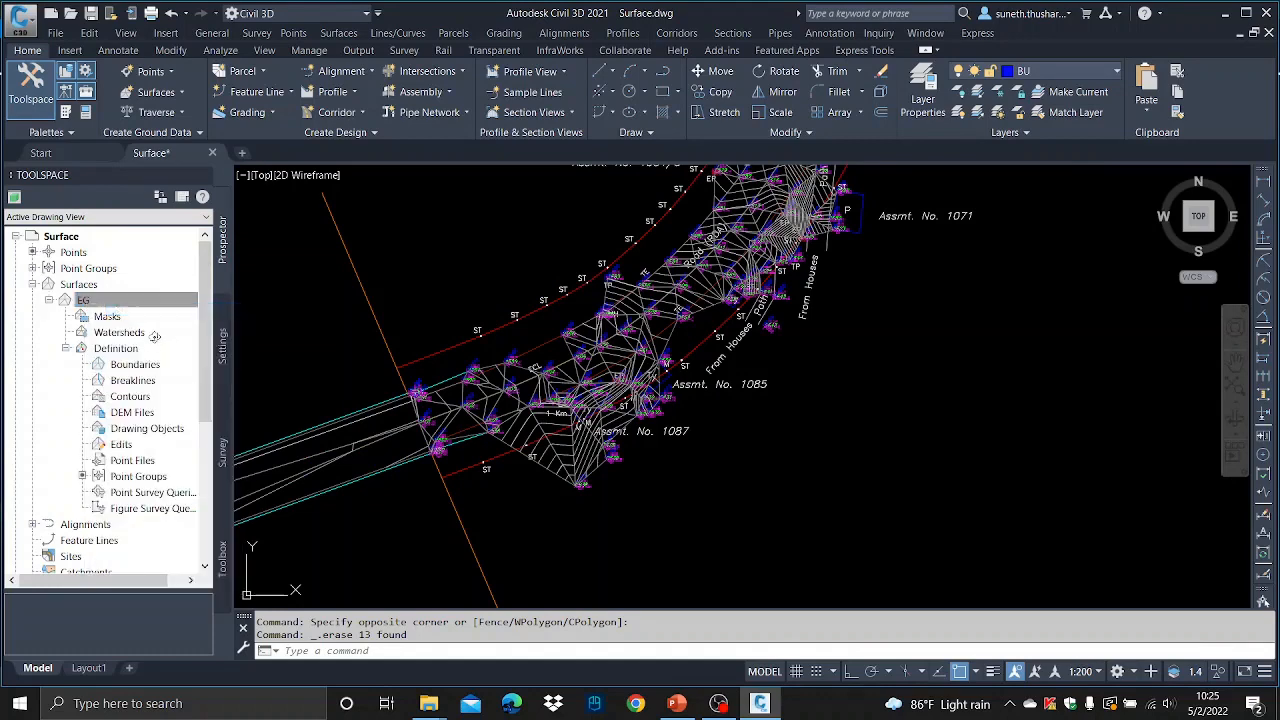
# - Set the EG surface style to 2D Border and apply the change
pyautogui.click(934, 368)
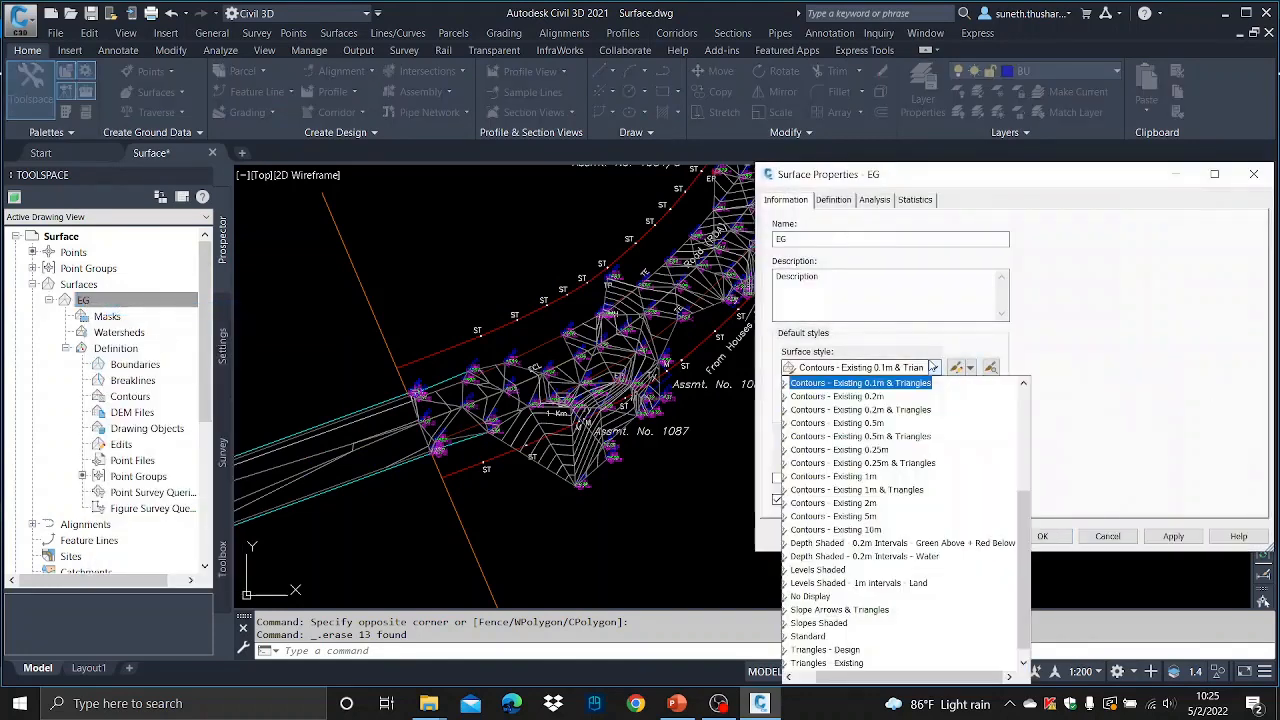
pyautogui.scroll(5, 841, 411)
pyautogui.click(852, 410)
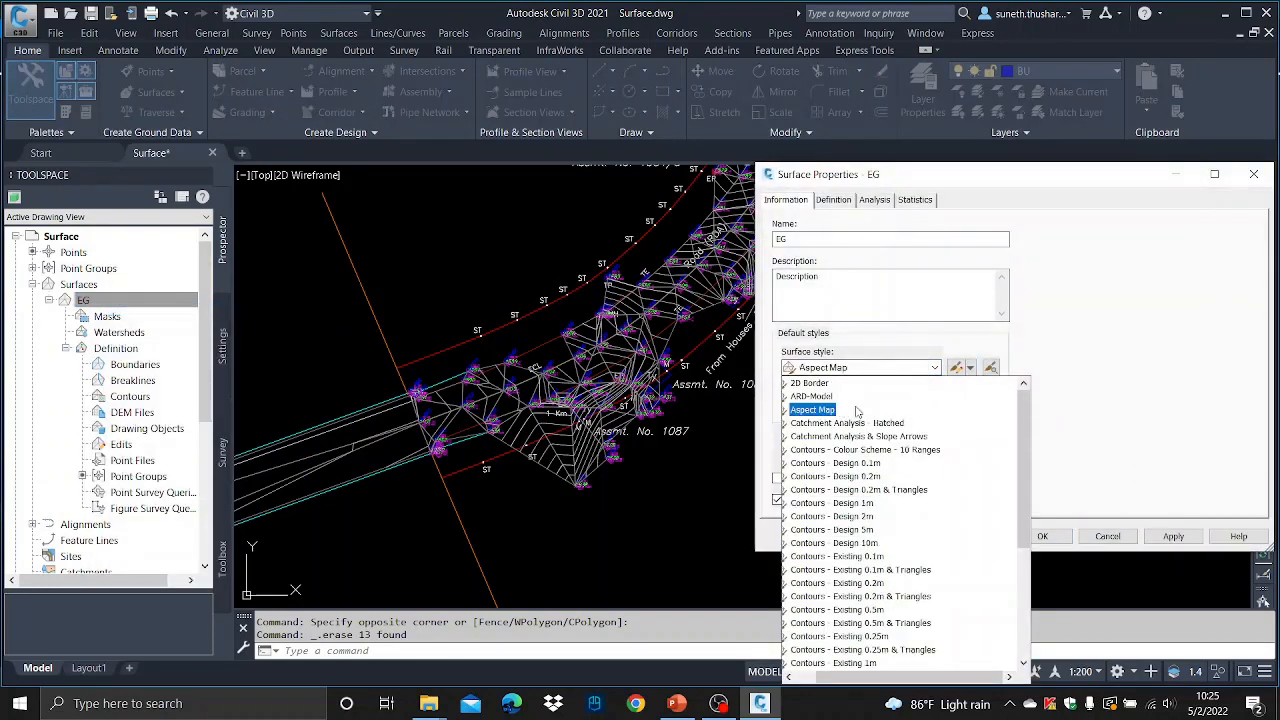
pyautogui.scroll(-5, 870, 450)
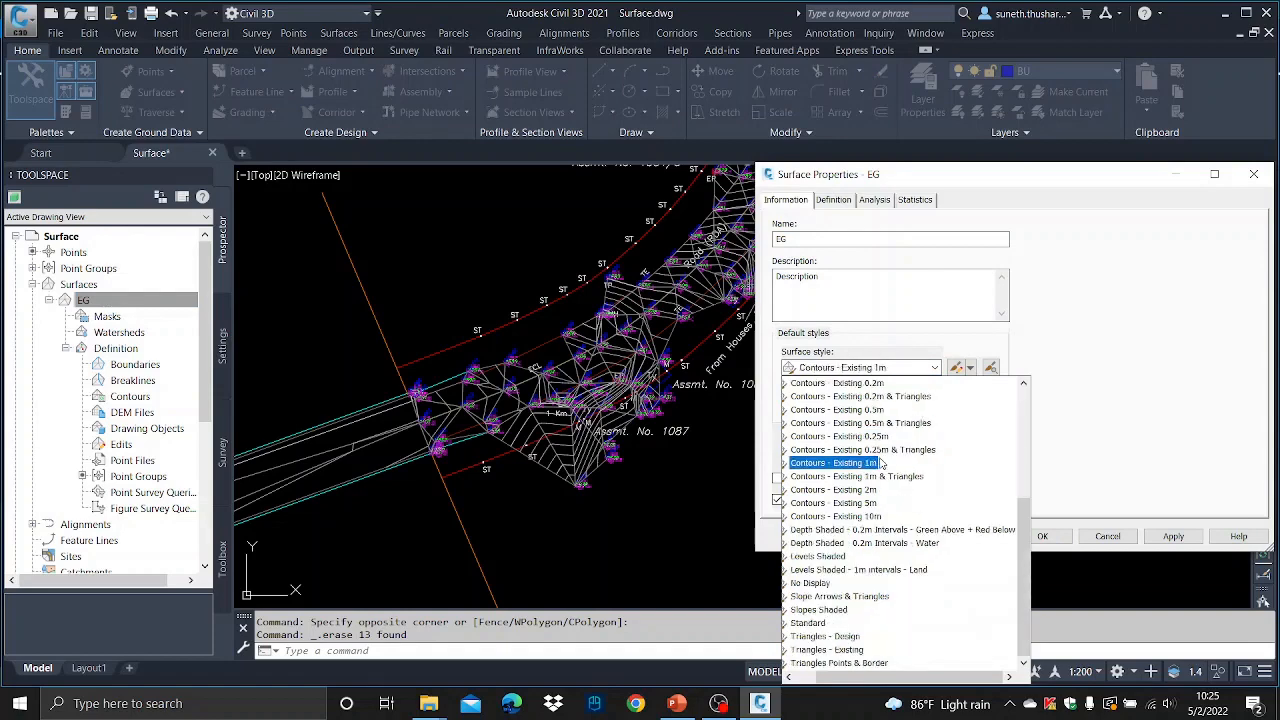
pyautogui.scroll(5, 881, 462)
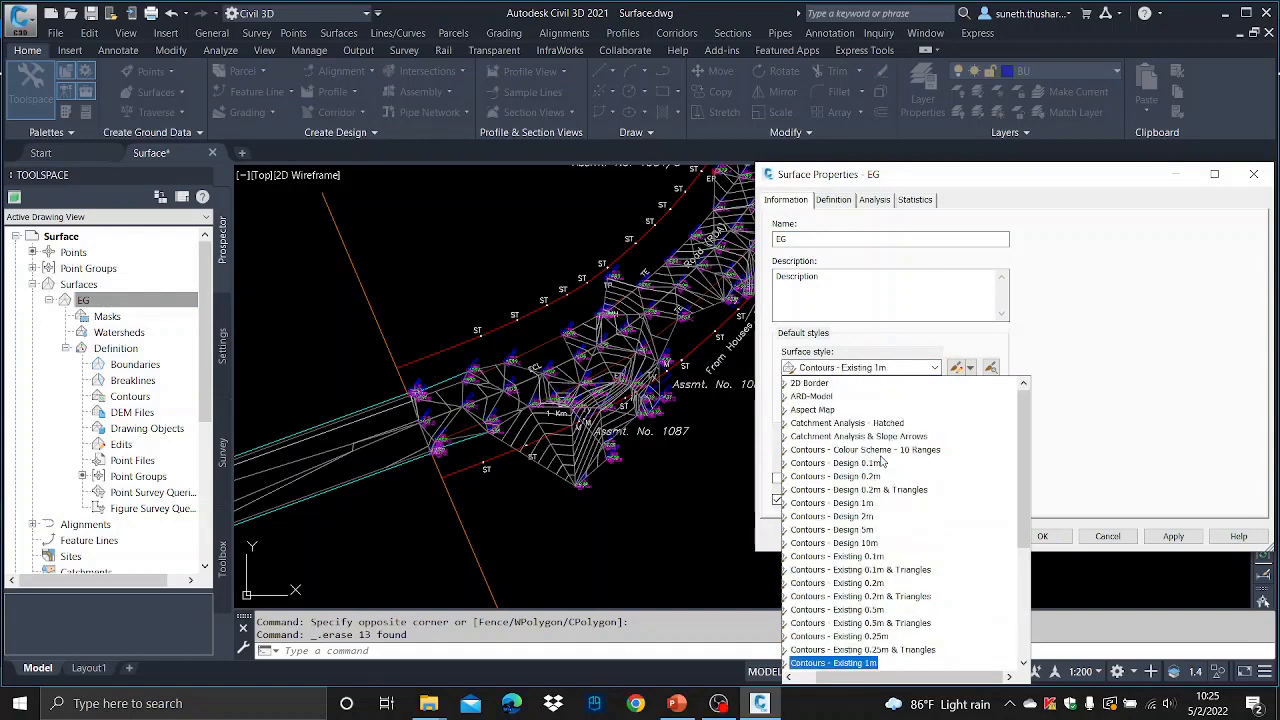
pyautogui.click(833, 385)
pyautogui.click(824, 384)
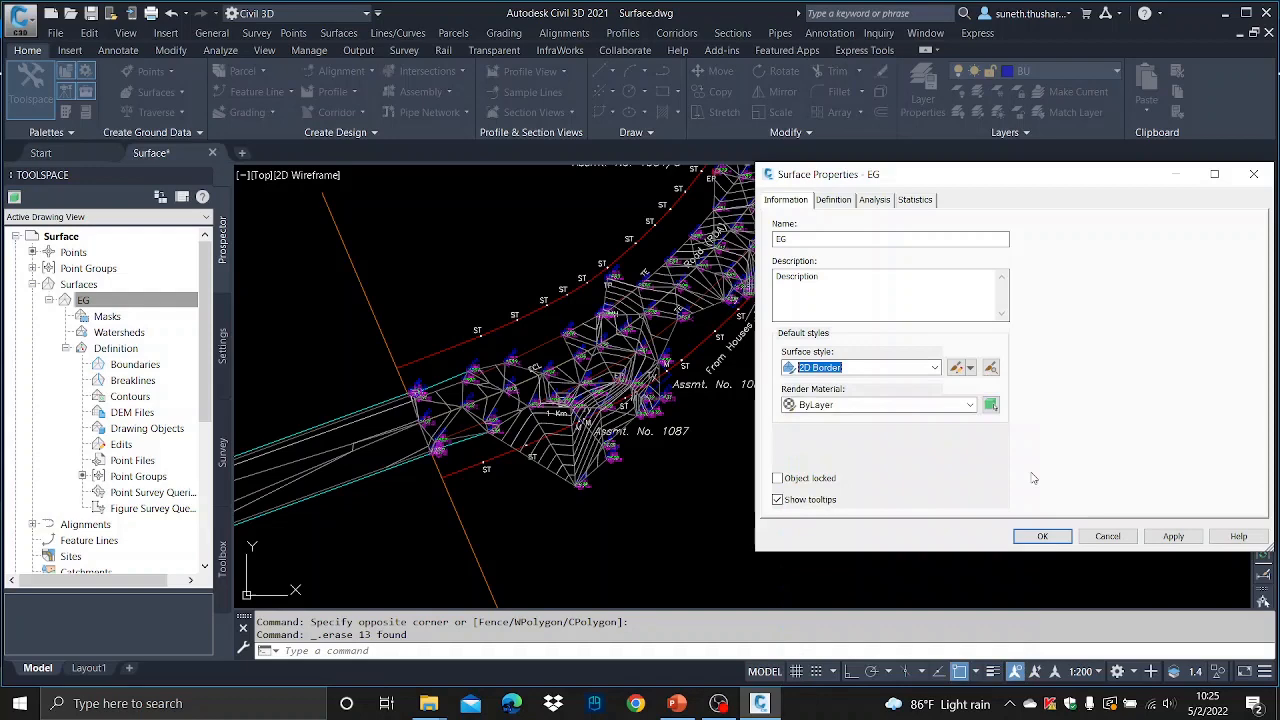
pyautogui.click(1174, 537)
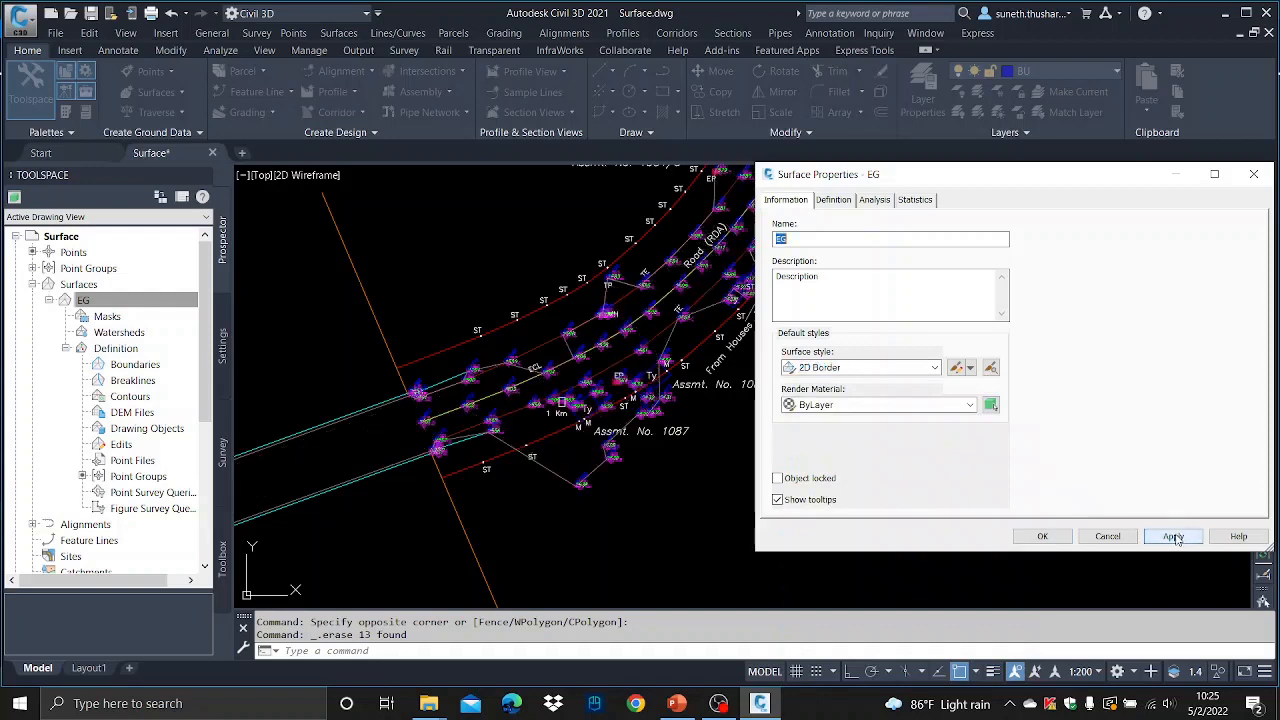
pyautogui.click(1043, 536)
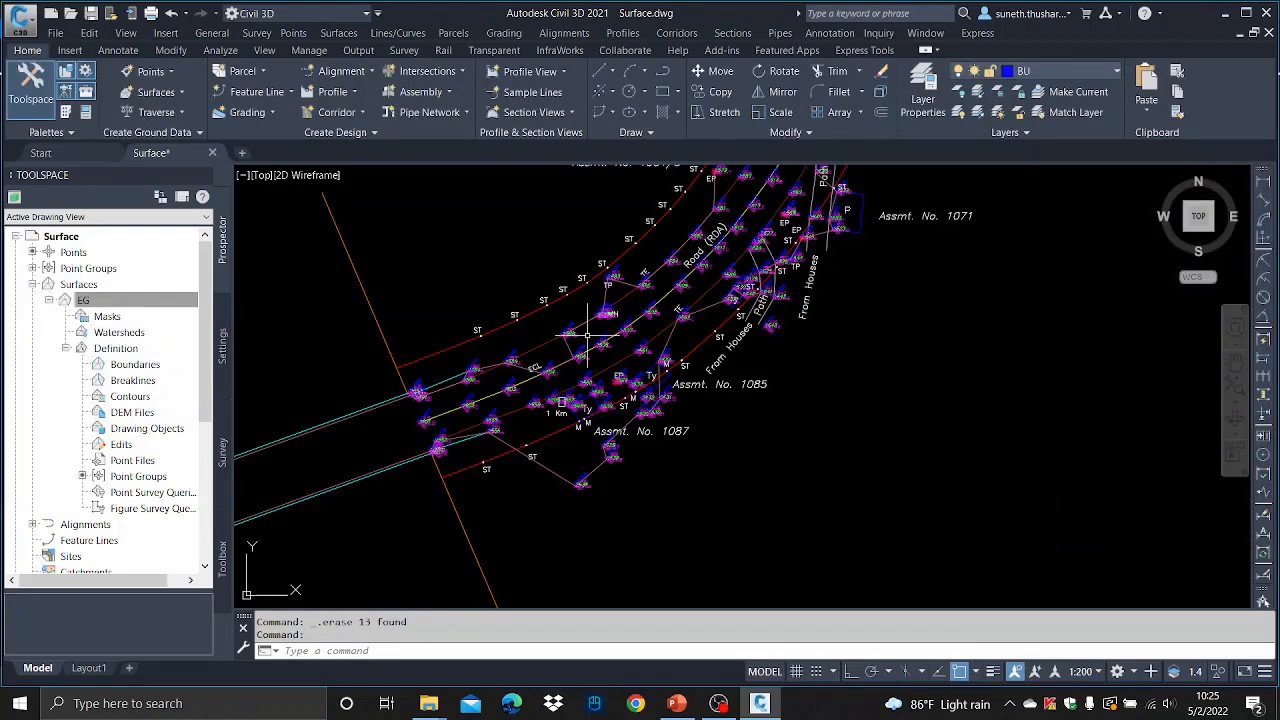
# - Zoom in on a survey point and freeze the TEXT-HG layer of its elevation text
pyautogui.scroll(5, 588, 330)
pyautogui.moveTo(519, 381)
pyautogui.mouseDown(button='middle')
pyautogui.moveTo(556, 310)
pyautogui.moveTo(641, 273)
pyautogui.mouseUp(button='middle')
pyautogui.scroll(3, 568, 296)
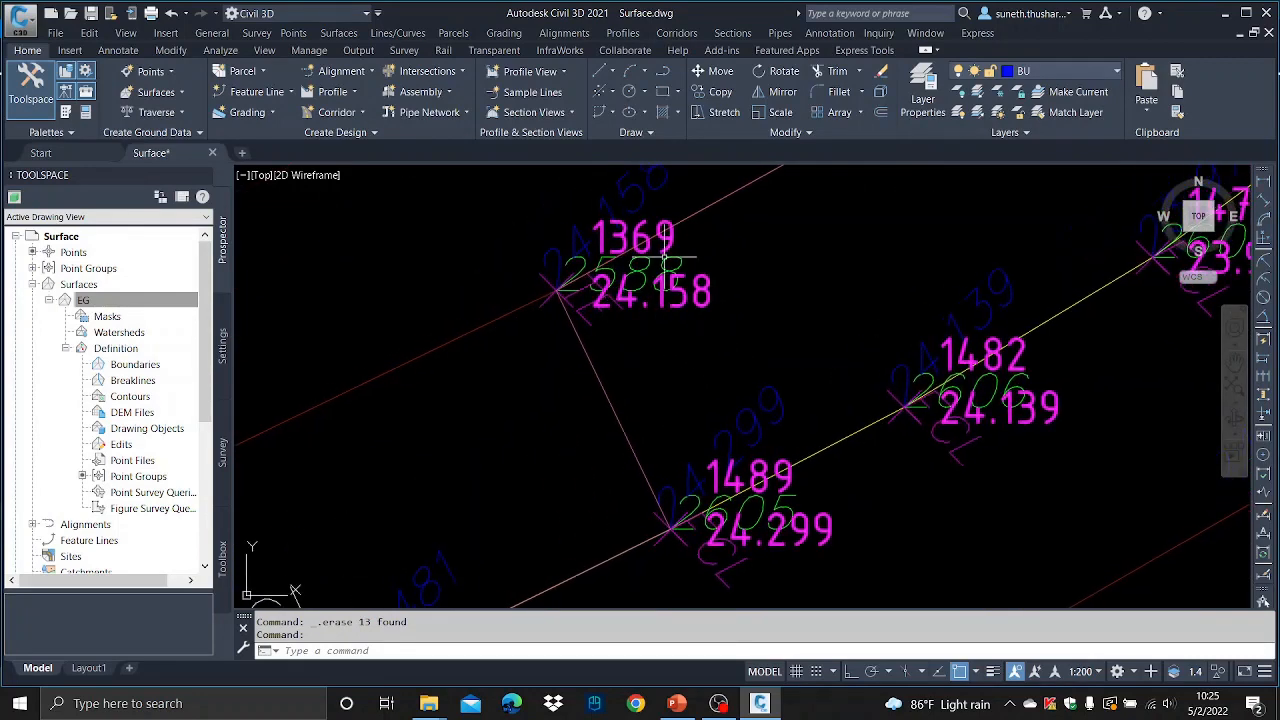
pyautogui.moveTo(761, 315)
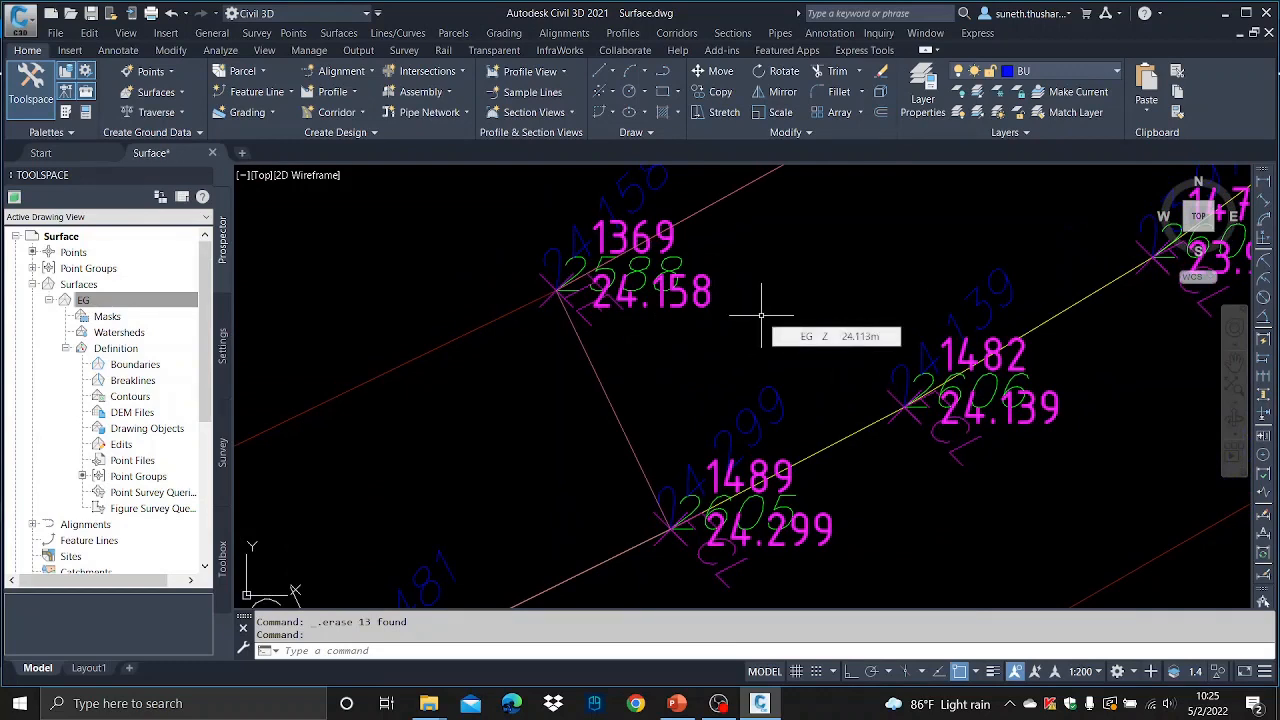
pyautogui.click(619, 186)
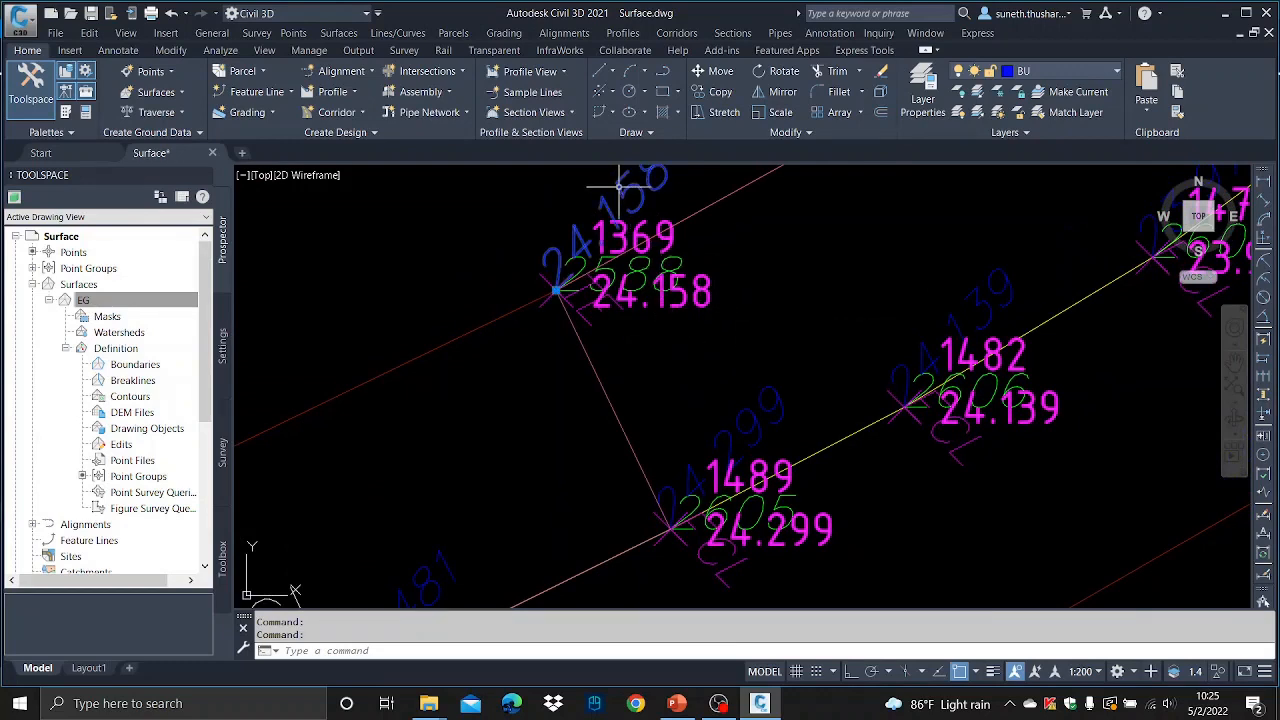
pyautogui.click(1096, 74)
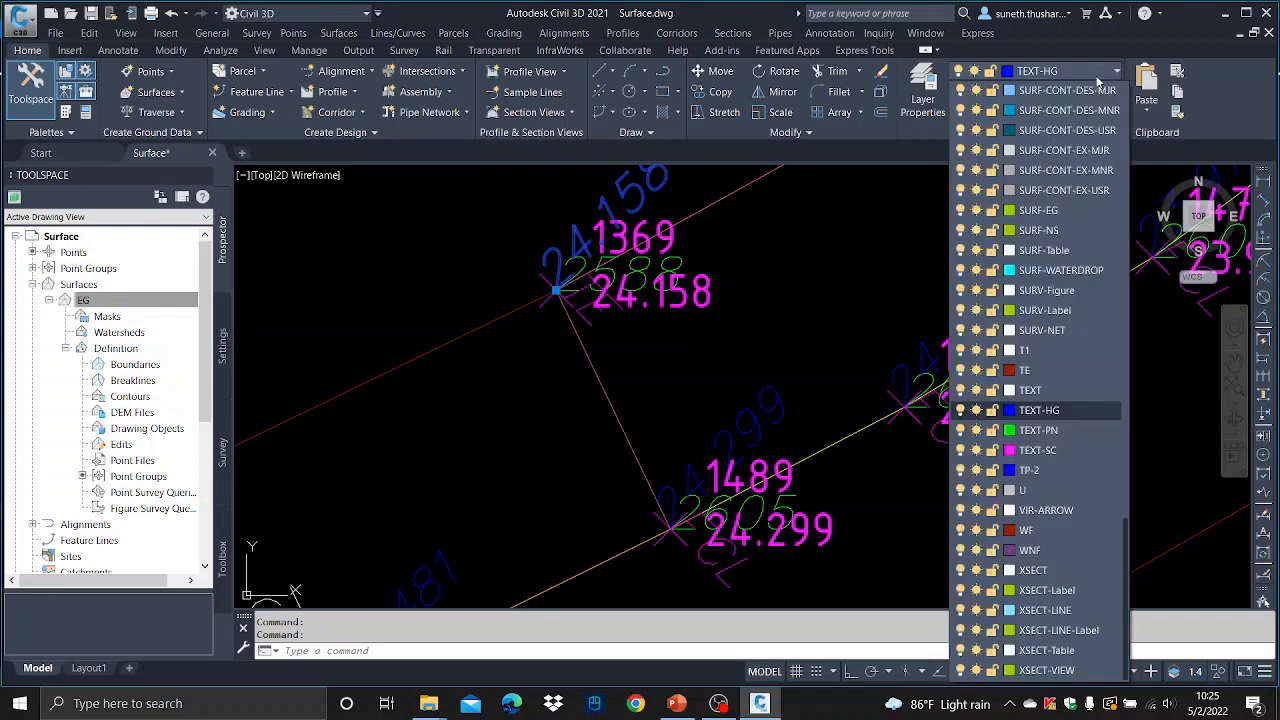
pyautogui.click(976, 410)
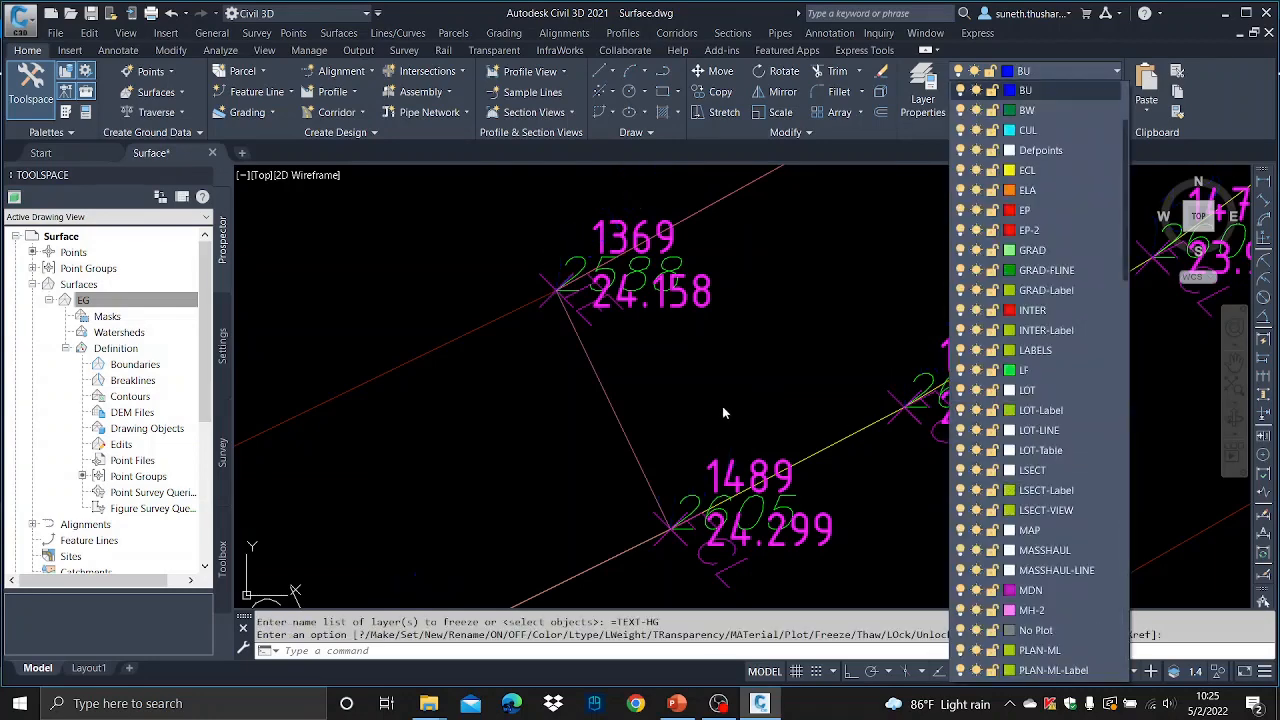
pyautogui.click(725, 413)
# - Freeze the PT-GENERAL point layer and the TEXT-PN point-number text layer
pyautogui.click(700, 291)
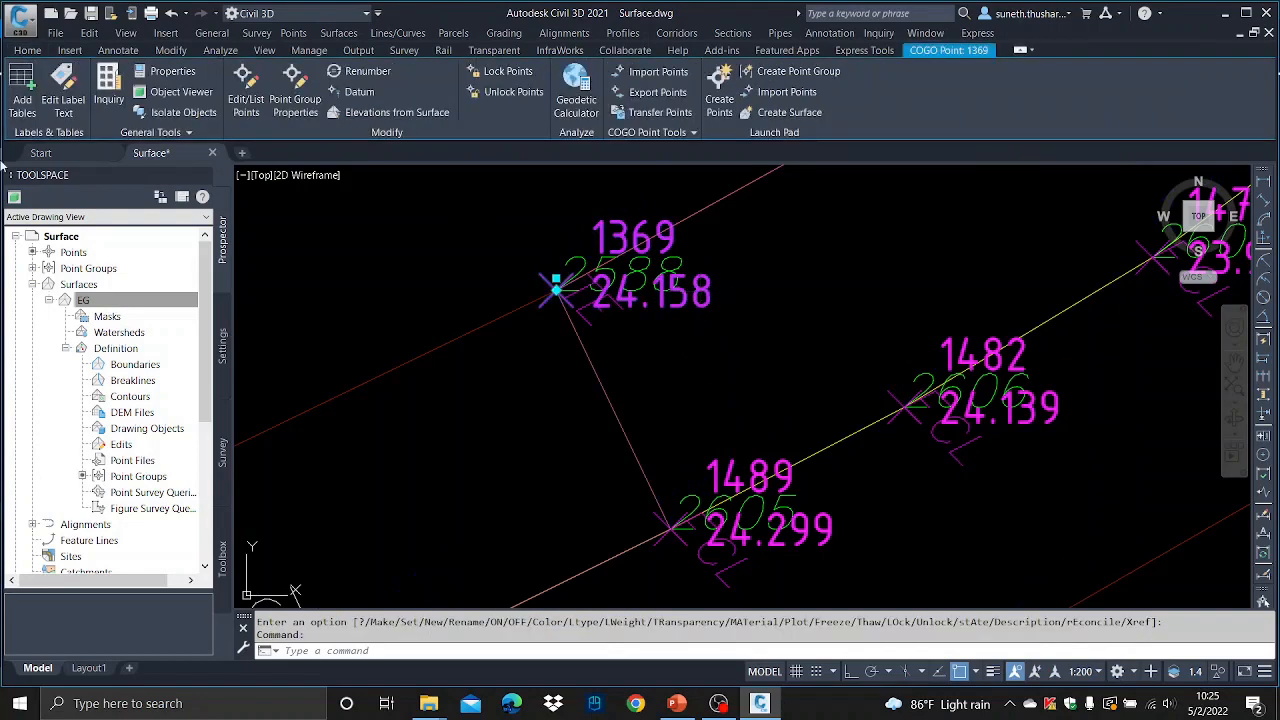
pyautogui.click(27, 50)
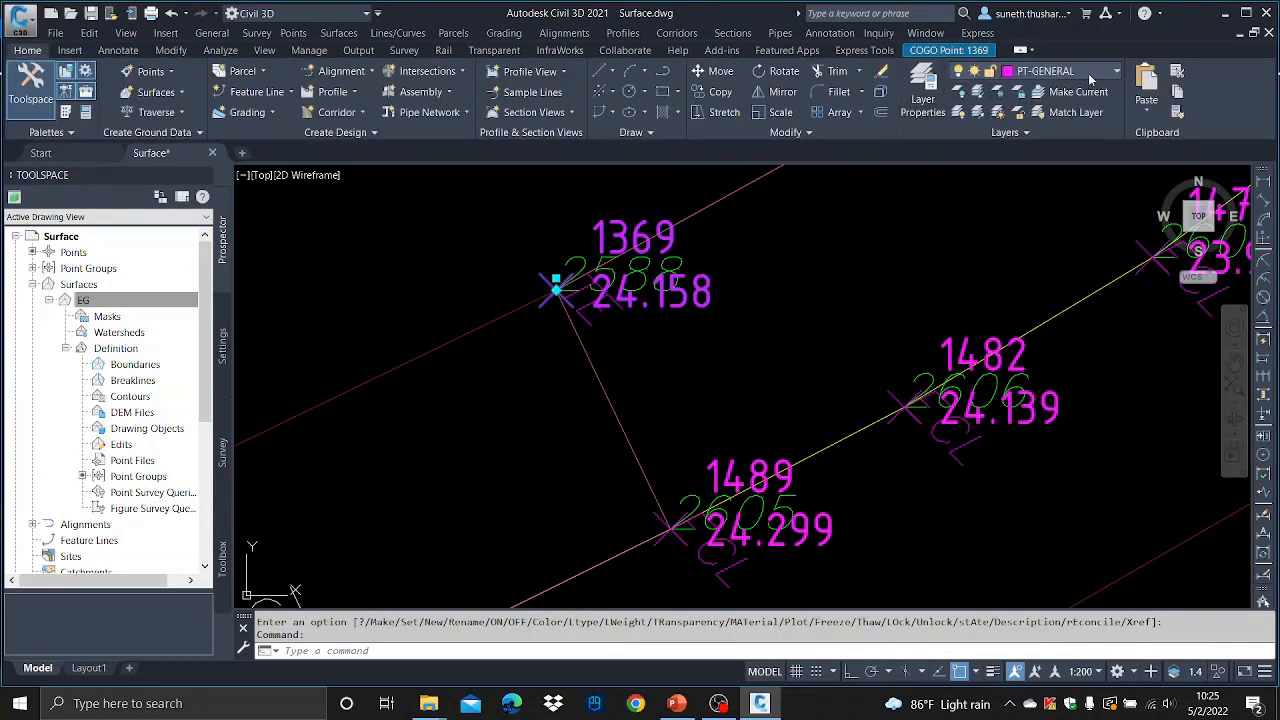
pyautogui.click(1117, 72)
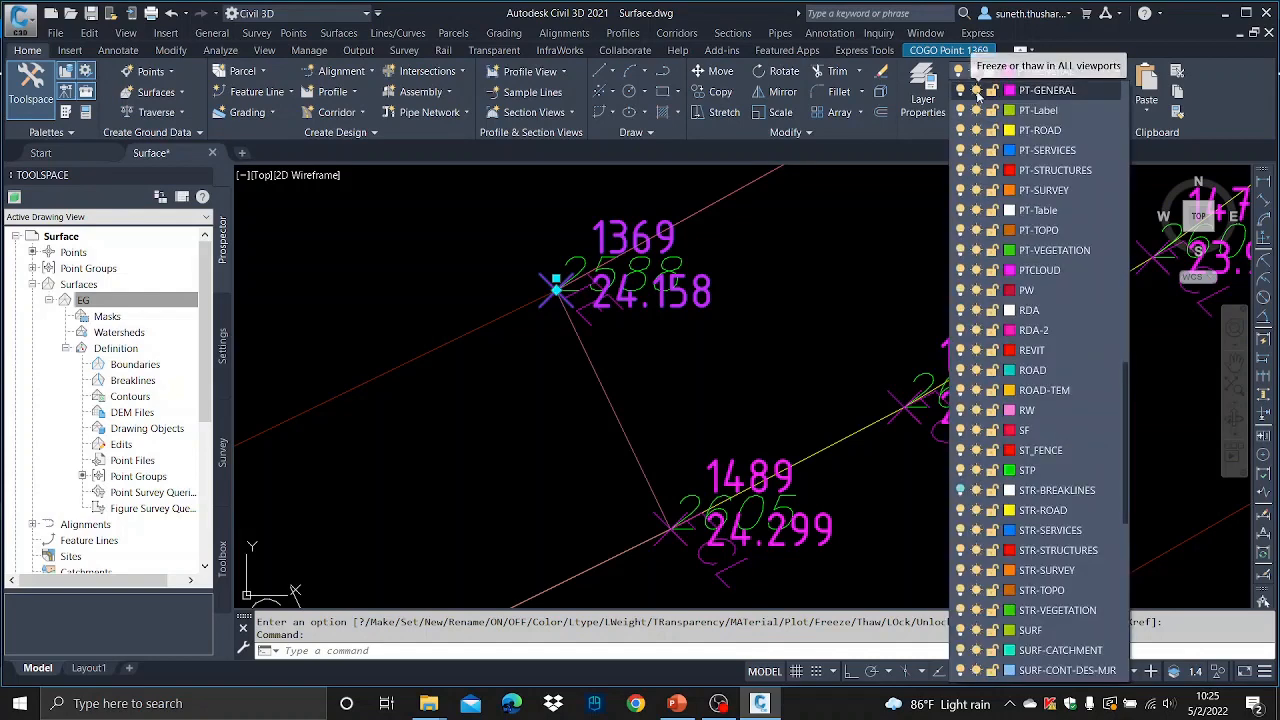
pyautogui.click(975, 91)
pyautogui.click(630, 283)
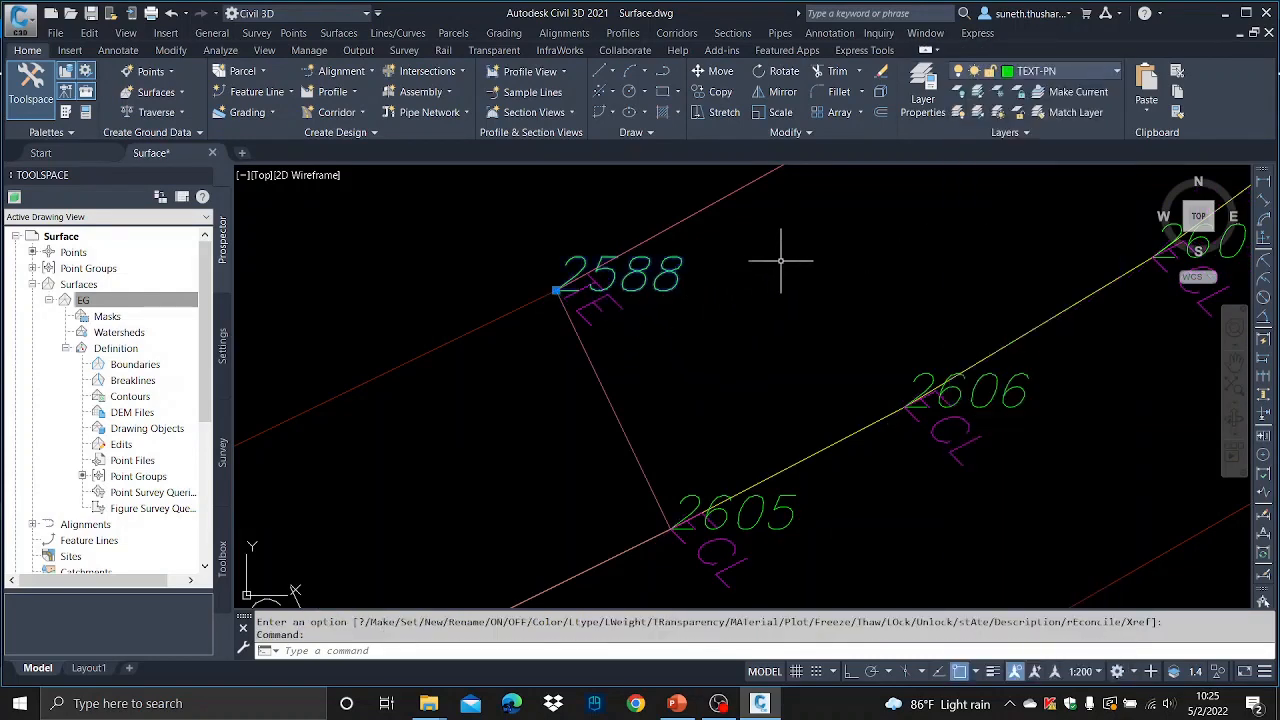
pyautogui.click(1117, 72)
pyautogui.click(976, 410)
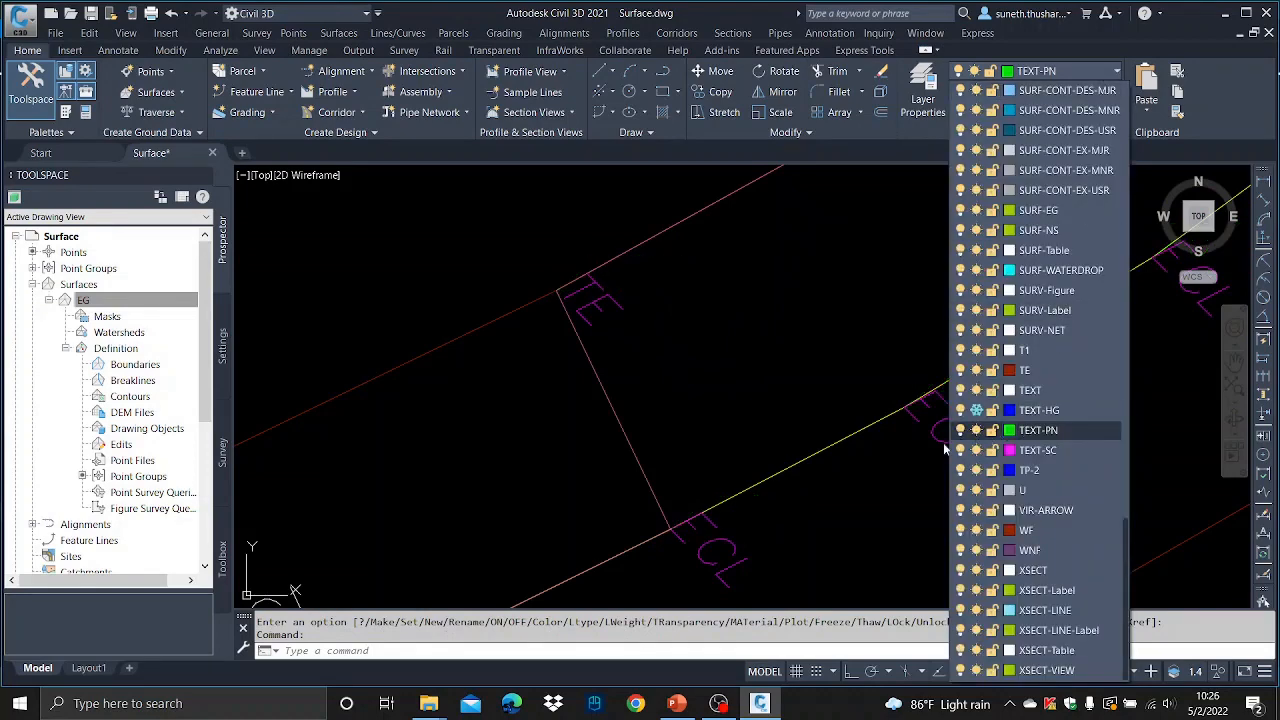
pyautogui.click(943, 447)
pyautogui.click(598, 300)
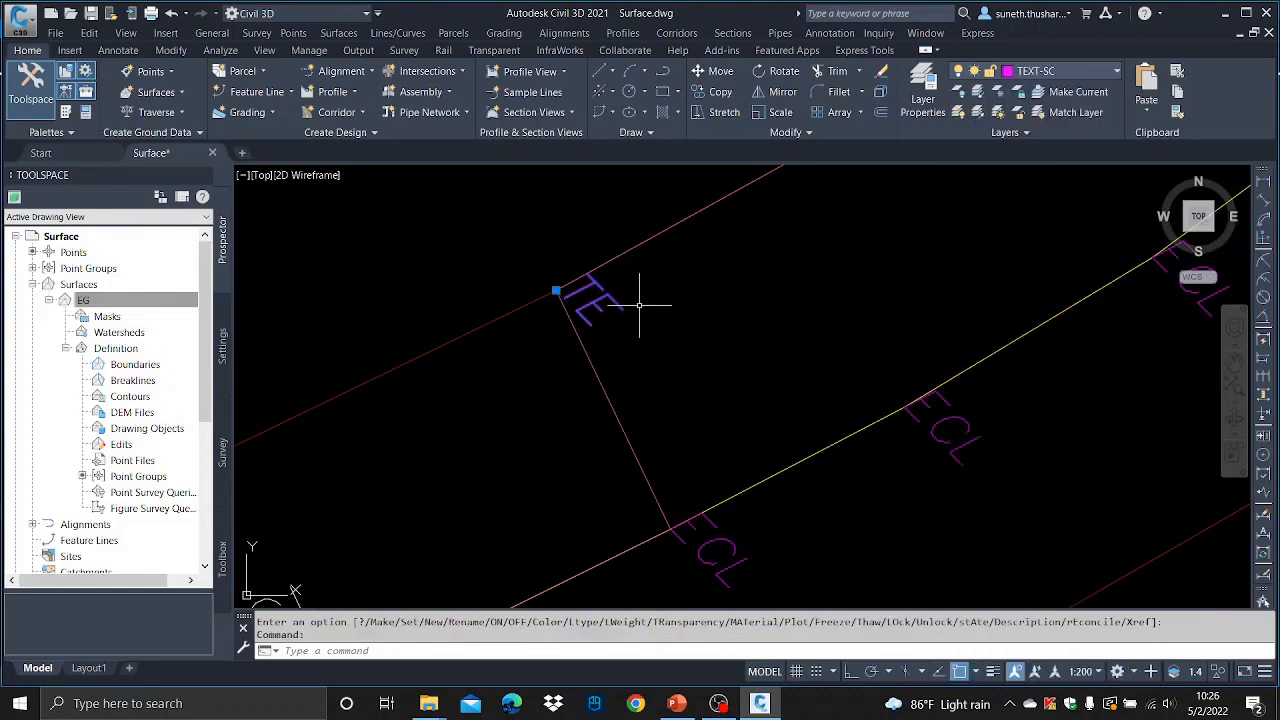
pyautogui.scroll(-3, 665, 349)
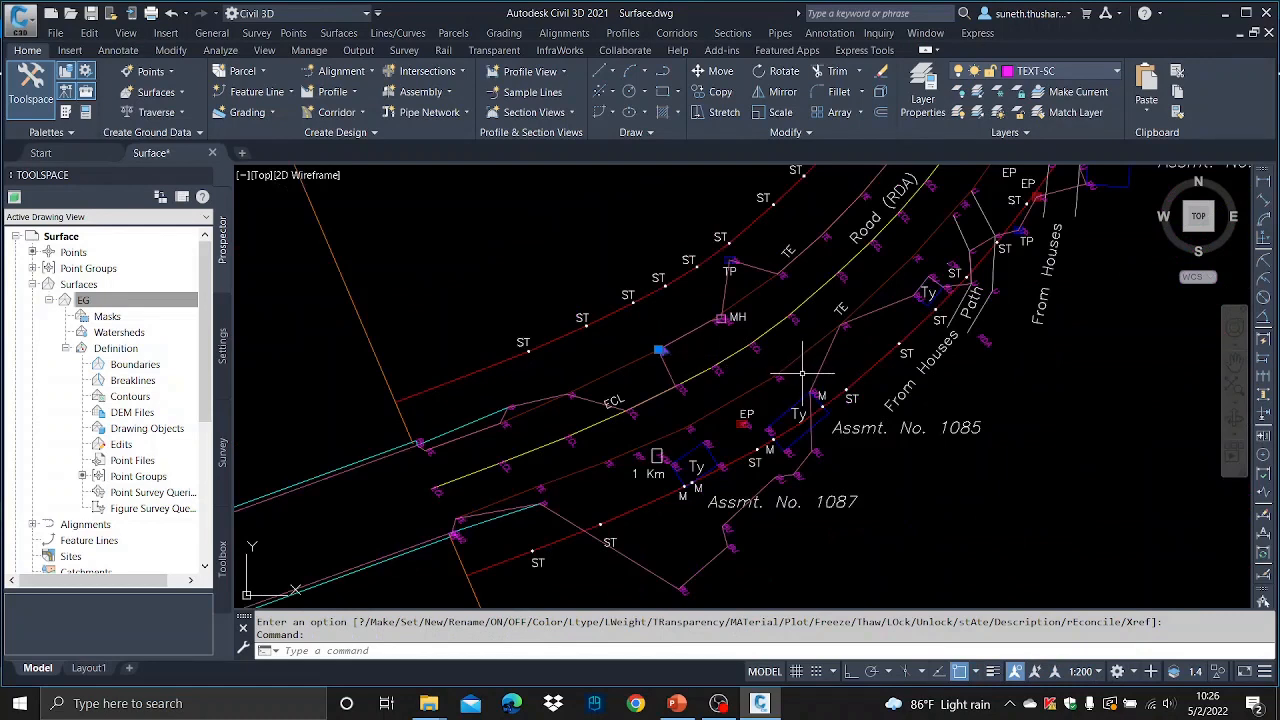
pyautogui.press('Escape')
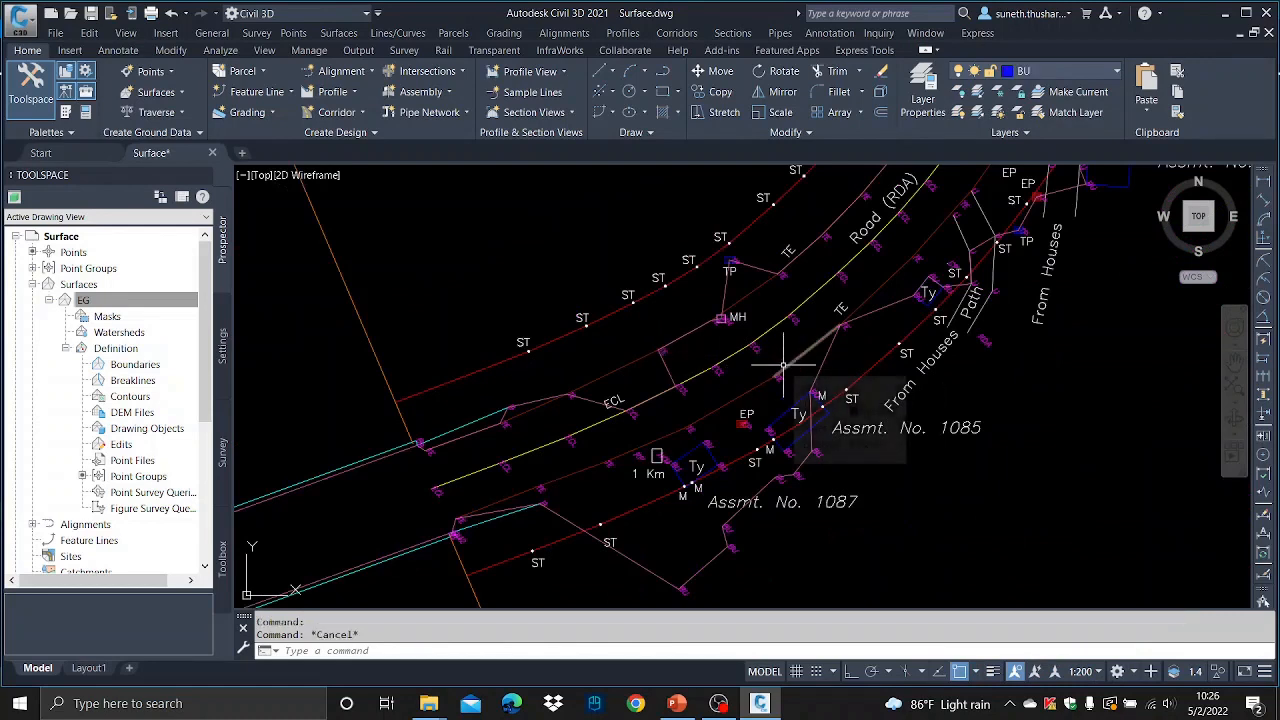
# - Select a top-edge line on the TE layer and all similar objects along the road
pyautogui.moveTo(784, 366)
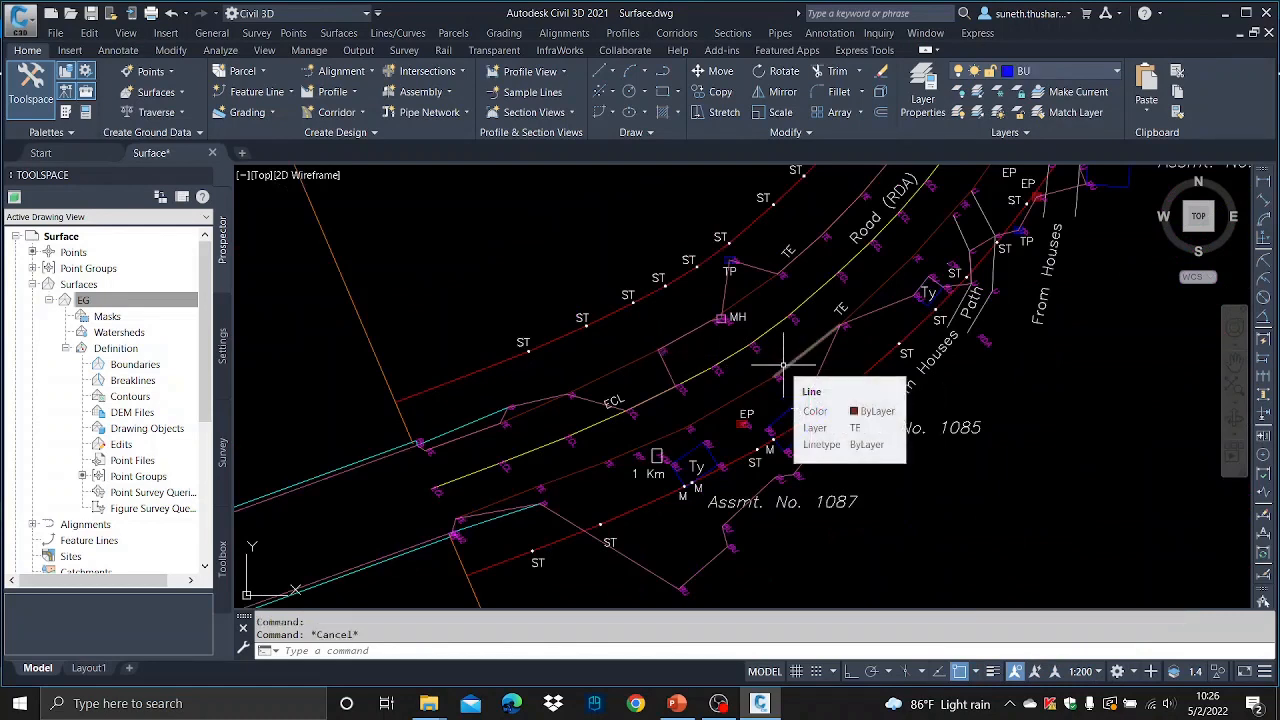
pyautogui.click(618, 370)
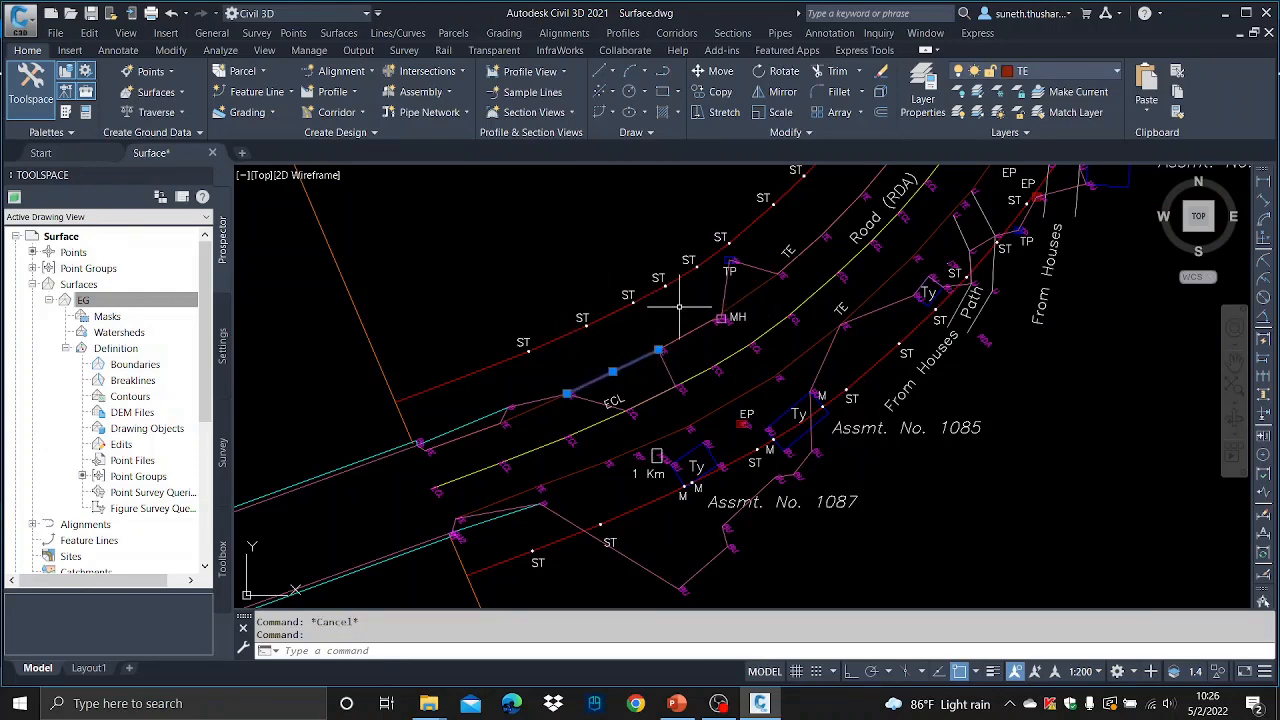
pyautogui.scroll(-8, 700, 330)
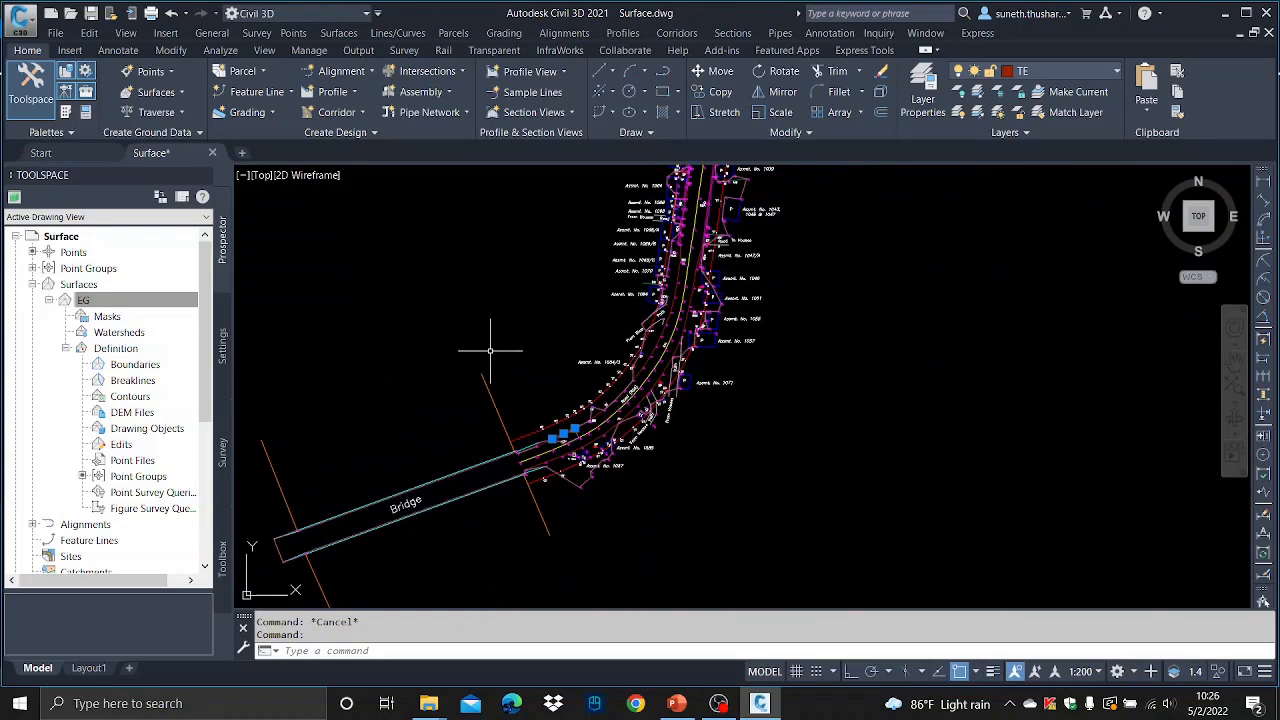
pyautogui.rightClick(523, 329)
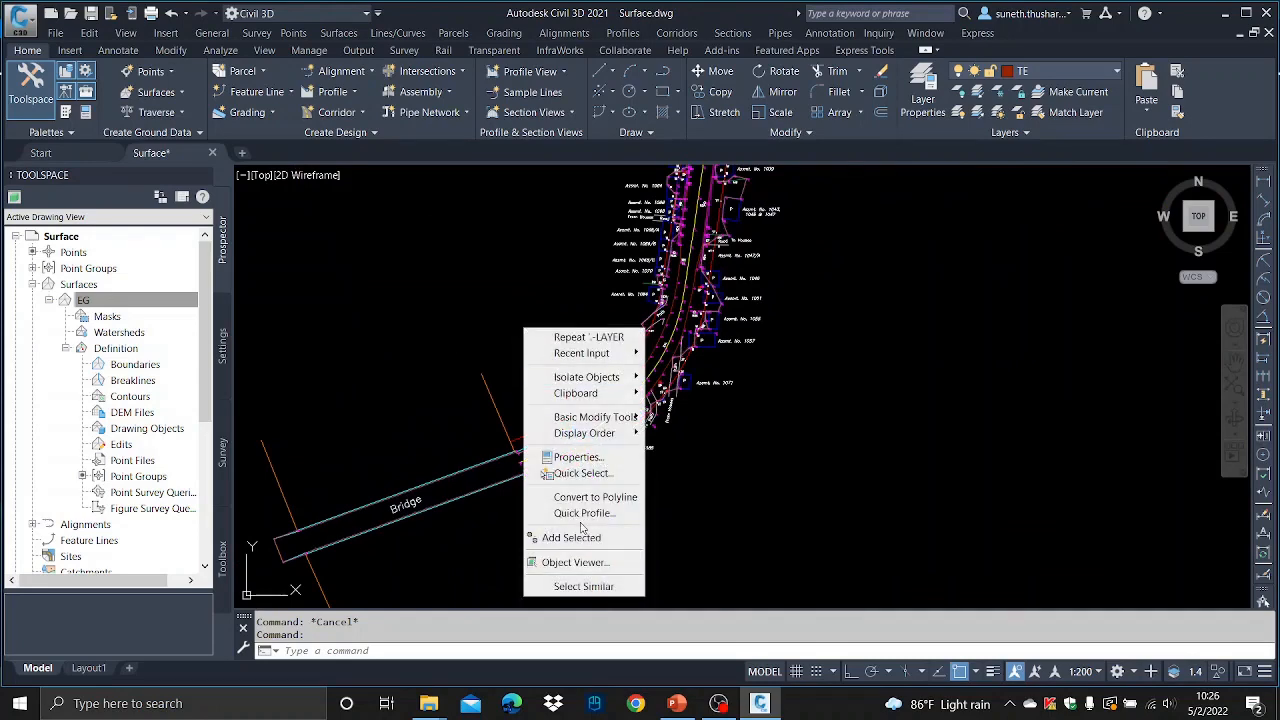
pyautogui.click(596, 592)
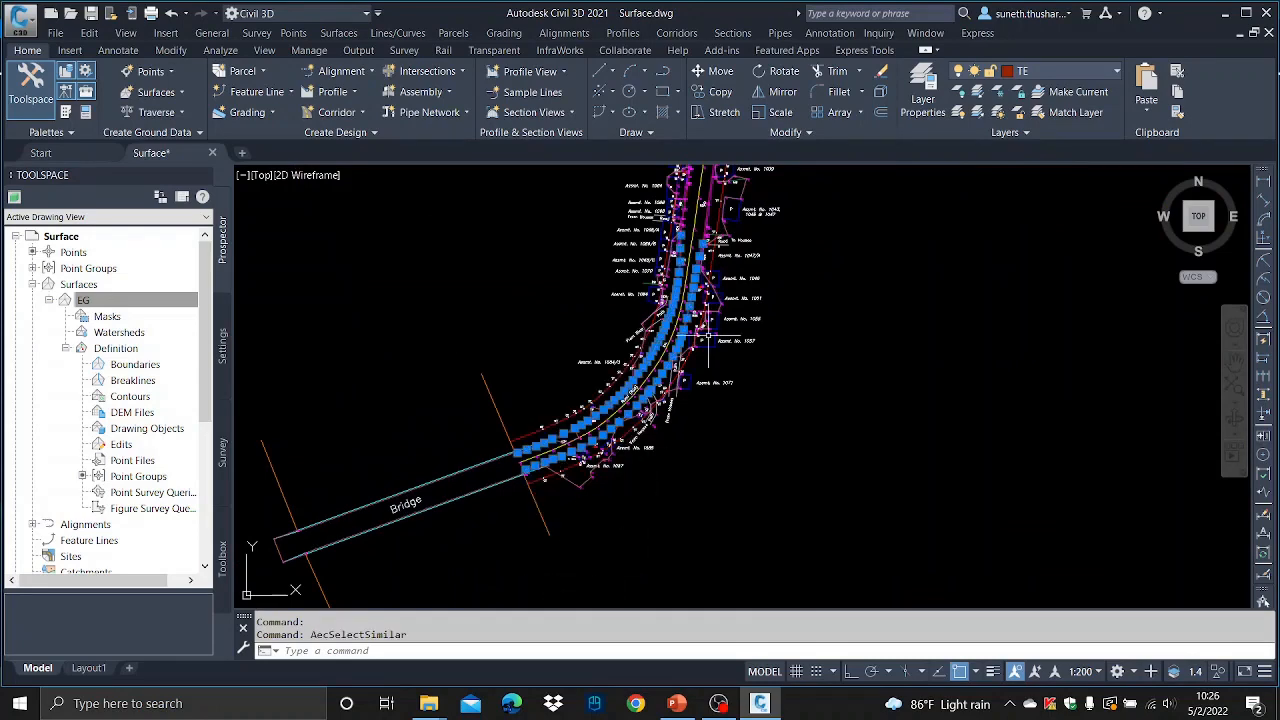
pyautogui.scroll(8, 700, 300)
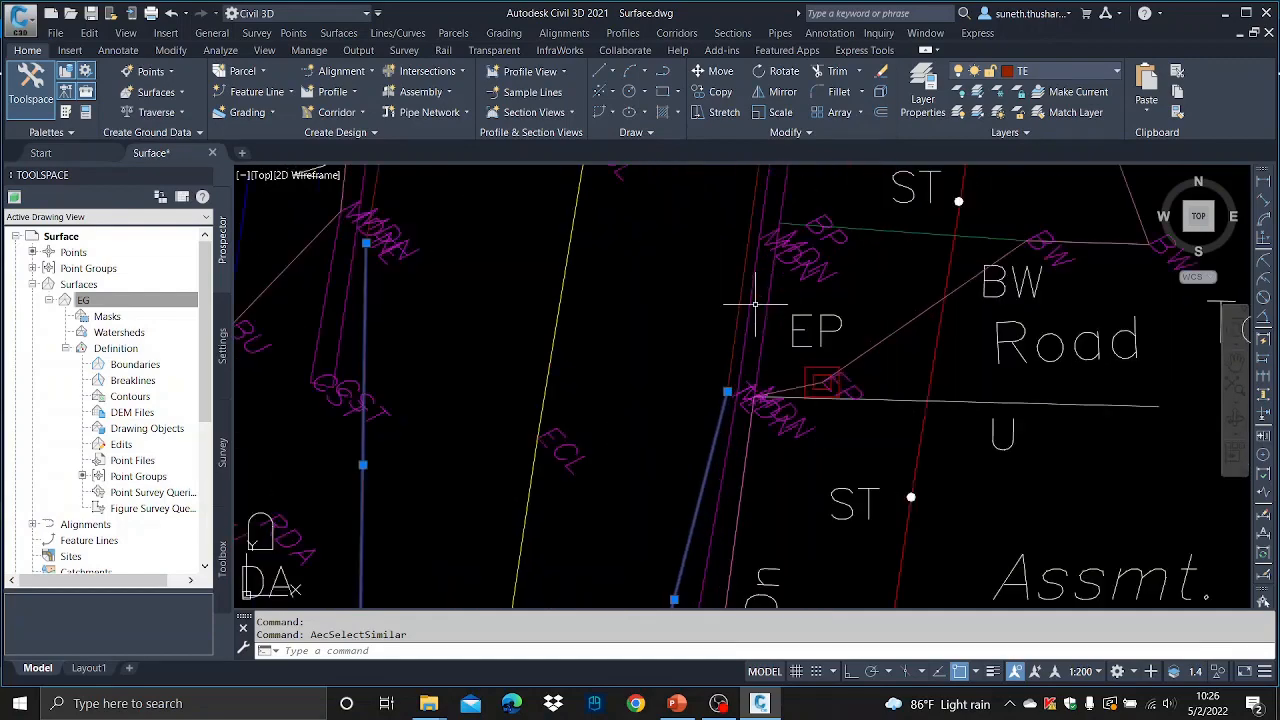
pyautogui.scroll(-8, 755, 304)
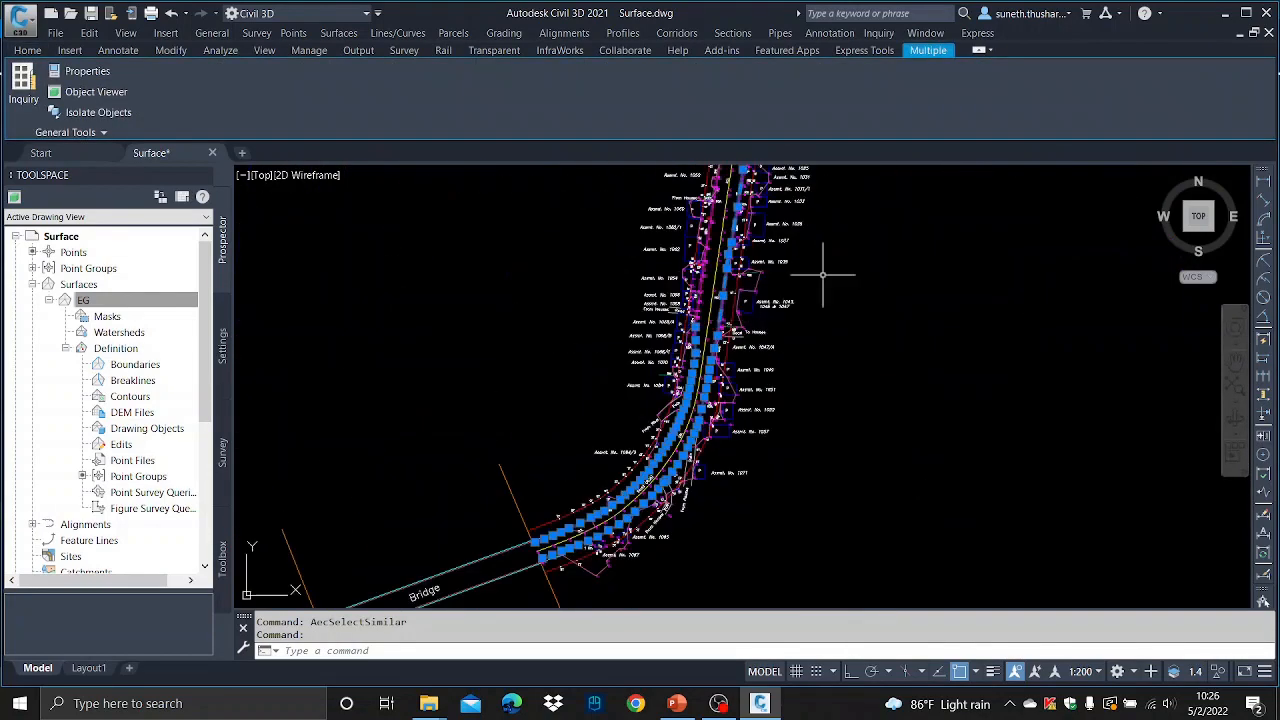
pyautogui.scroll(-4, 725, 362)
pyautogui.scroll(4, 740, 337)
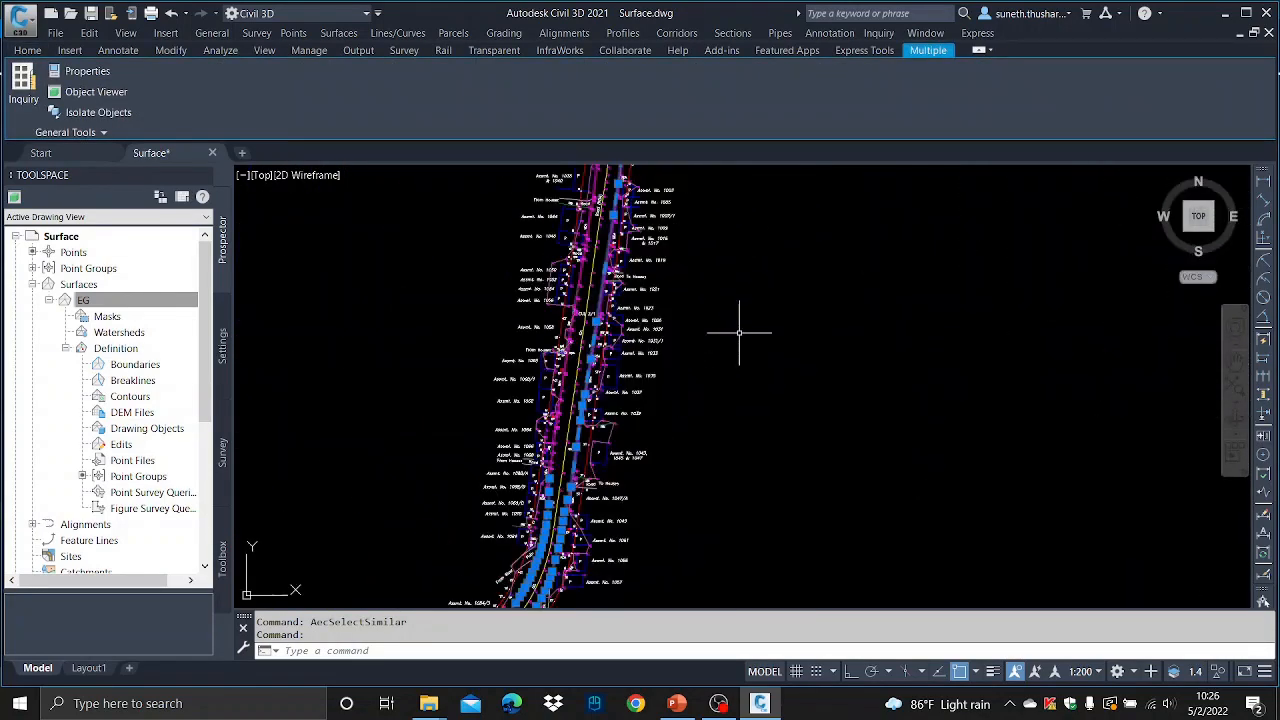
pyautogui.rightClick(740, 333)
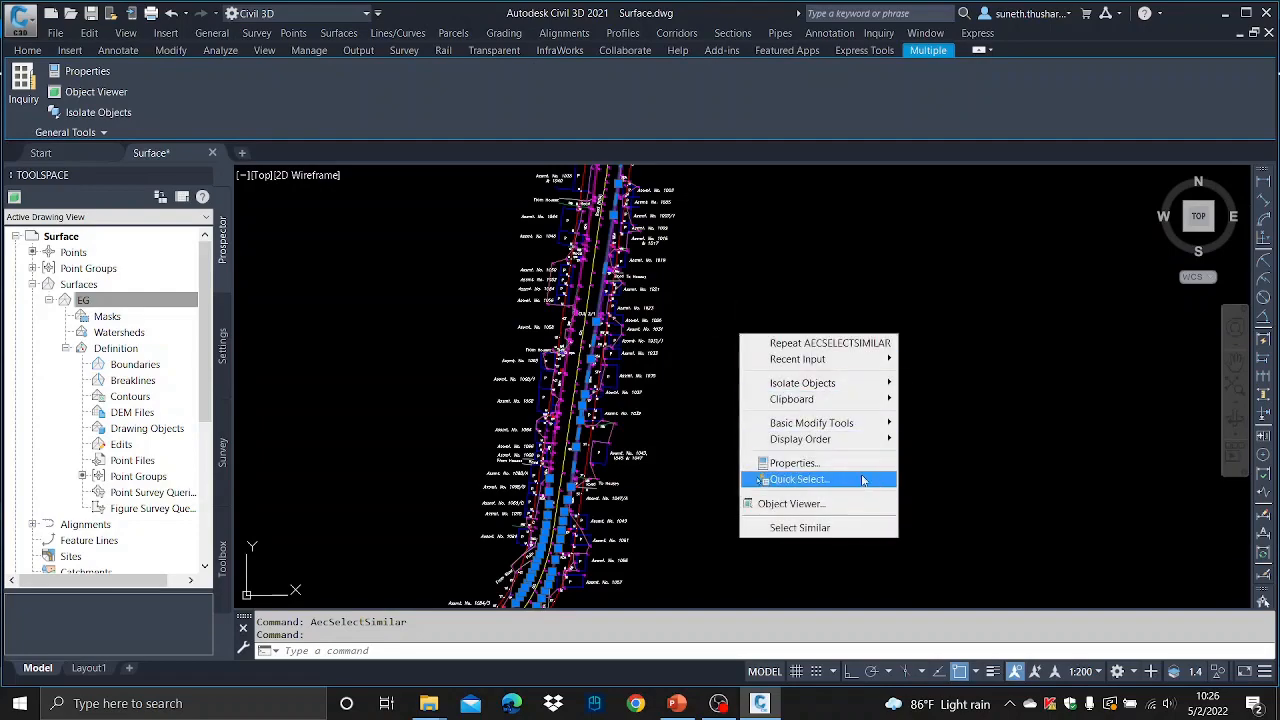
pyautogui.click(830, 528)
# - Isolate the selected TE lines so only they remain displayed
pyautogui.scroll(-3, 814, 457)
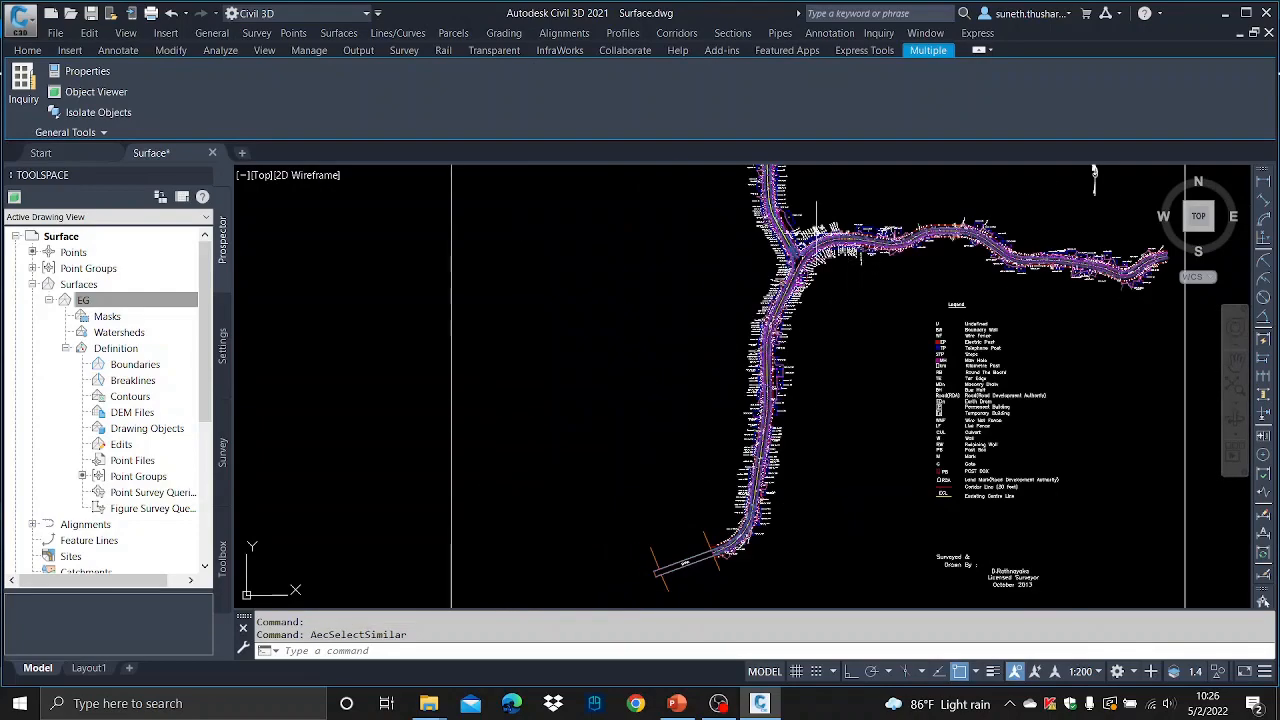
pyautogui.scroll(4, 816, 233)
pyautogui.scroll(3, 903, 263)
pyautogui.scroll(-4, 834, 346)
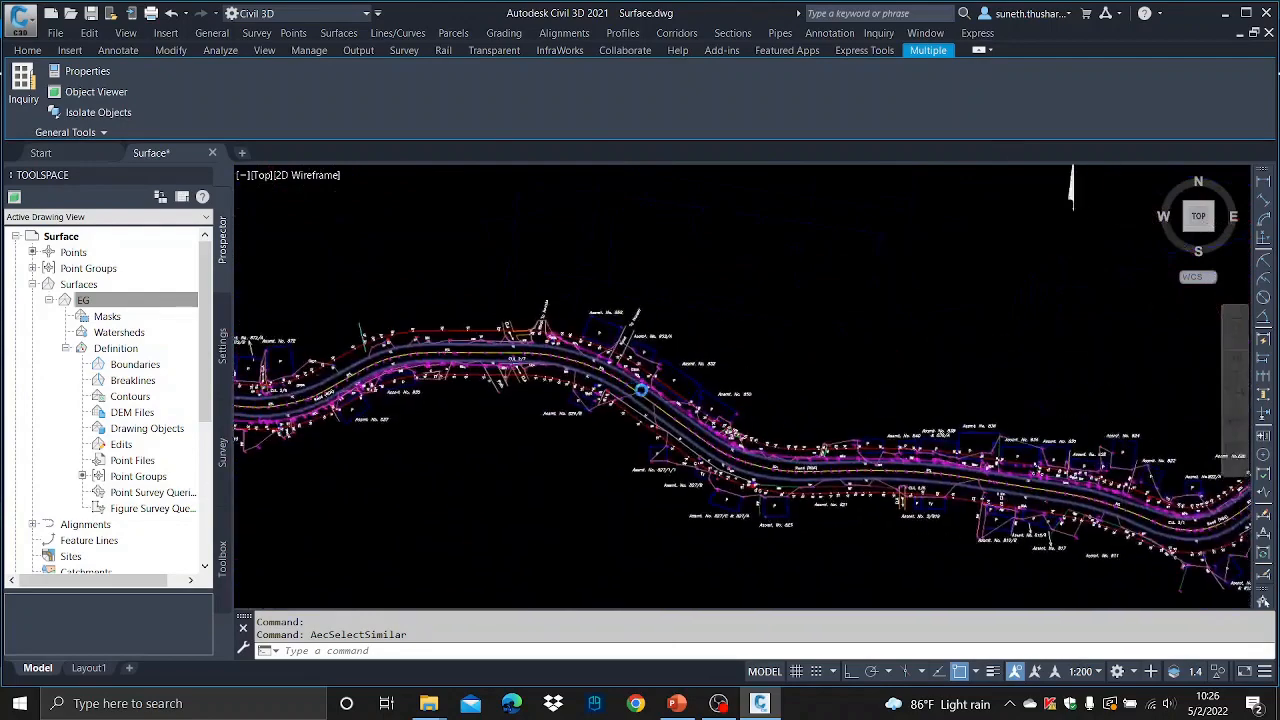
pyautogui.scroll(3, 850, 467)
pyautogui.scroll(2, 851, 467)
pyautogui.moveTo(1000, 486); pyautogui.dragTo(417, 333, button='middle')
pyautogui.scroll(-6, 417, 333)
pyautogui.moveTo(903, 403); pyautogui.dragTo(771, 377, button='middle')
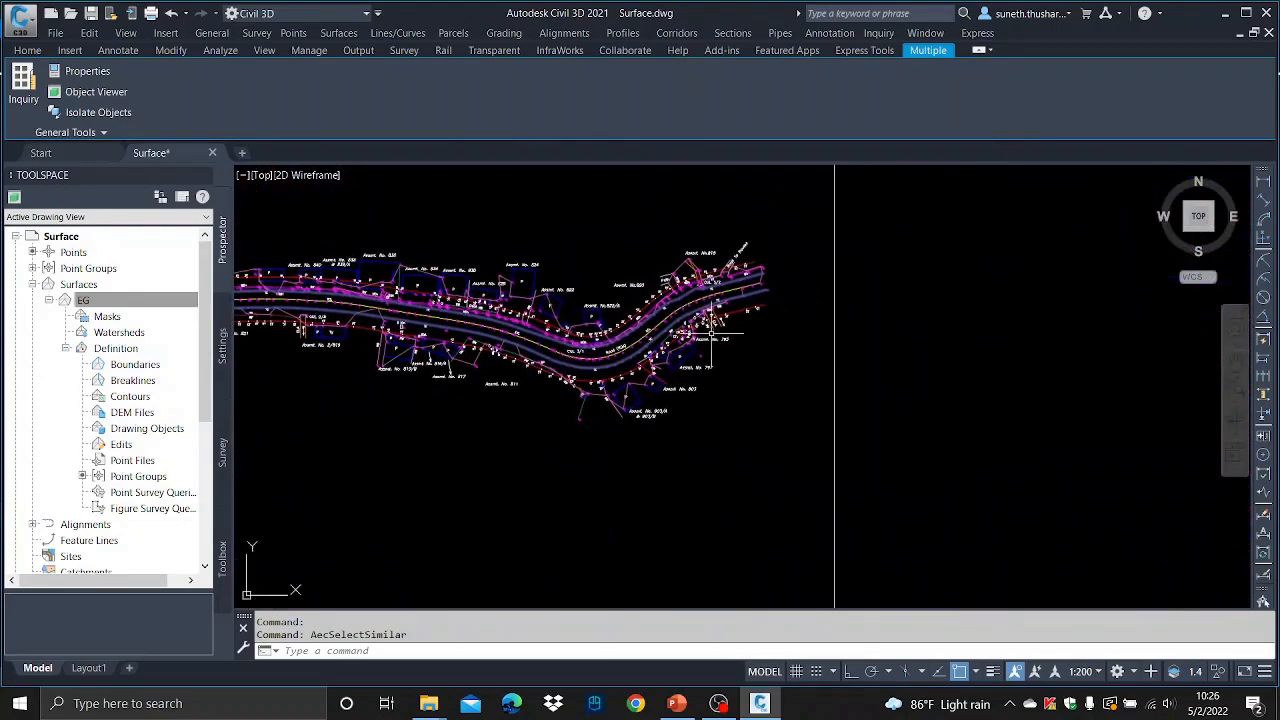
pyautogui.scroll(4, 679, 275)
pyautogui.rightClick(419, 220)
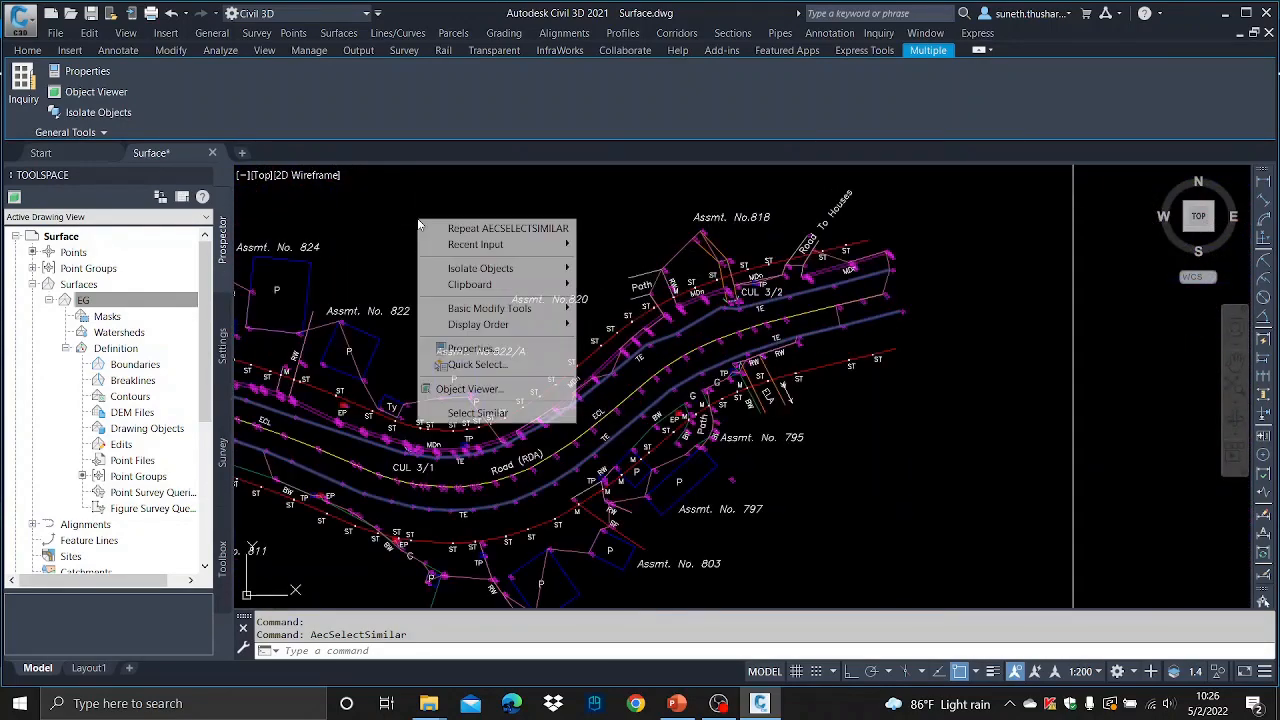
pyautogui.moveTo(452, 268)
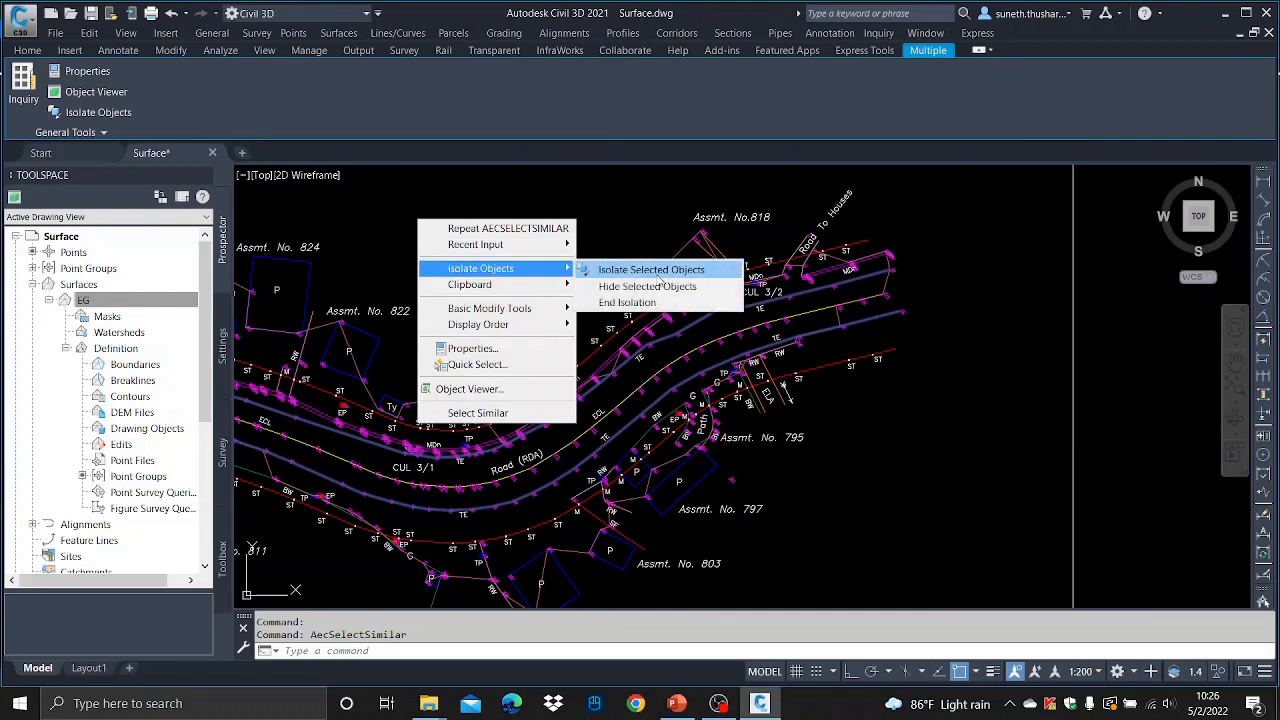
pyautogui.click(655, 272)
pyautogui.scroll(-8, 700, 346)
pyautogui.moveTo(475, 450); pyautogui.dragTo(944, 324, button='middle')
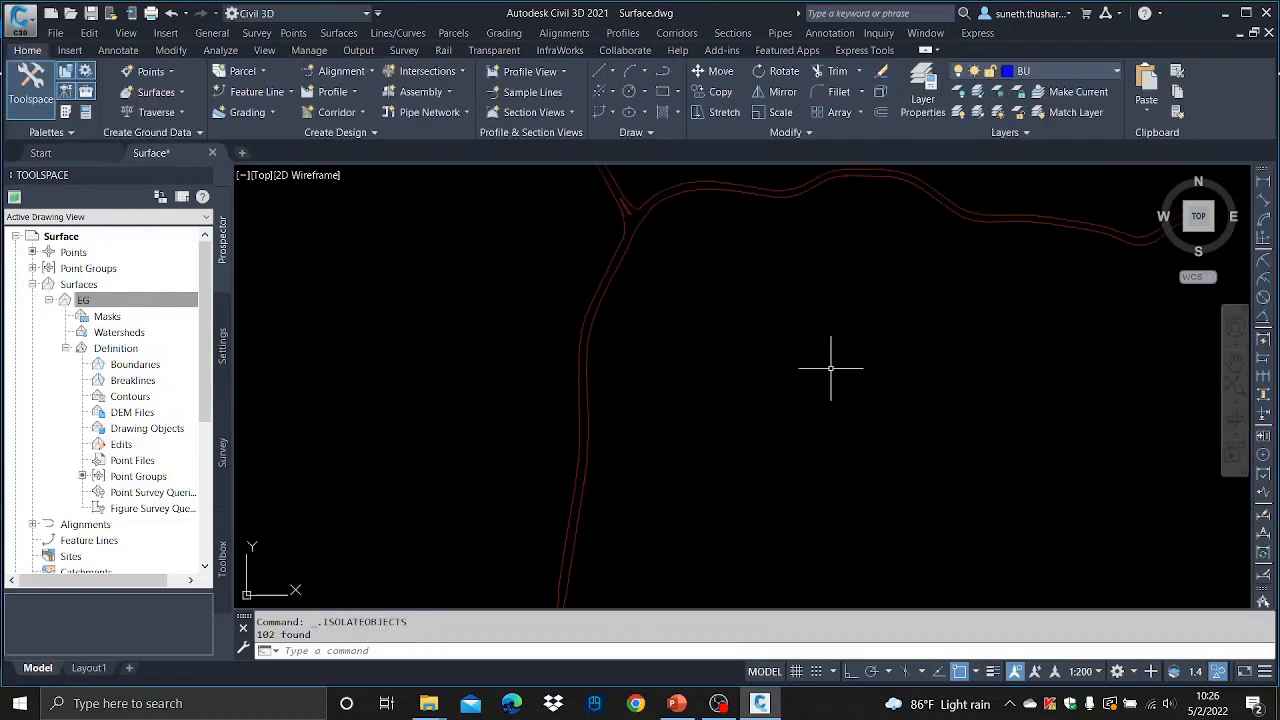
pyautogui.scroll(-6, 709, 313)
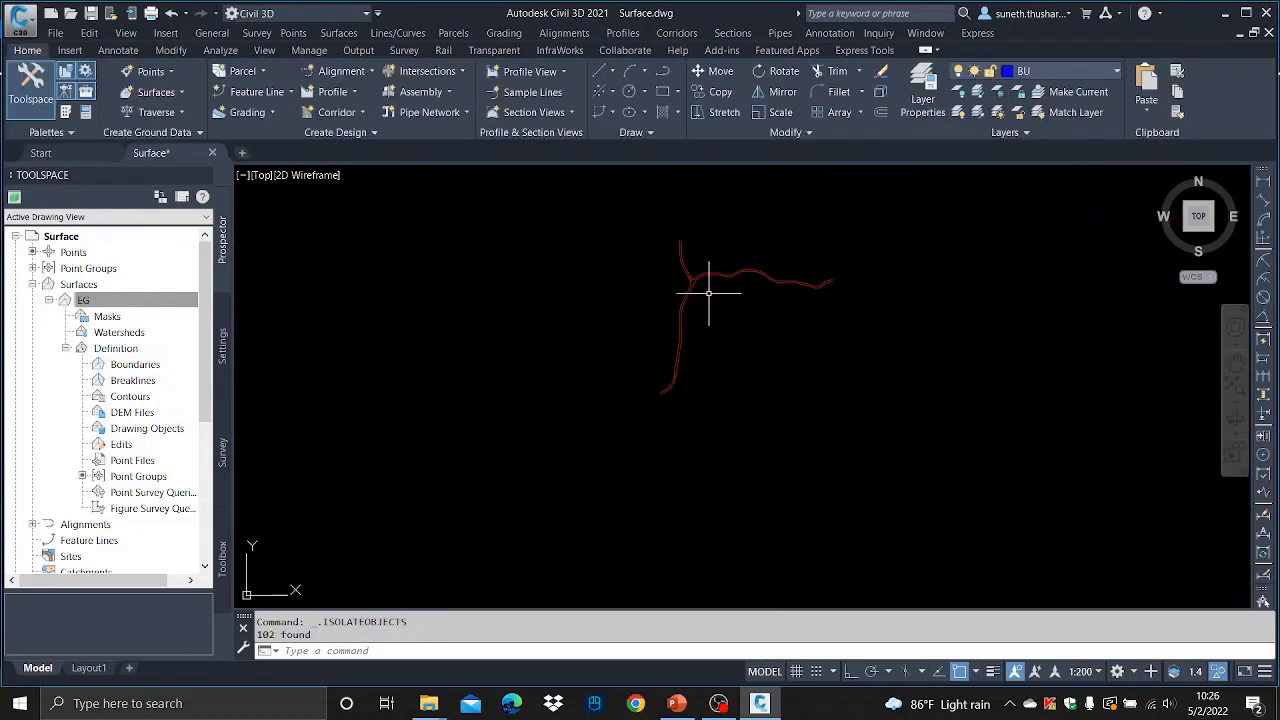
# - Examine the isolated road edge lines around the junction at closer zoom
pyautogui.scroll(6, 709, 291)
pyautogui.scroll(1, 709, 291)
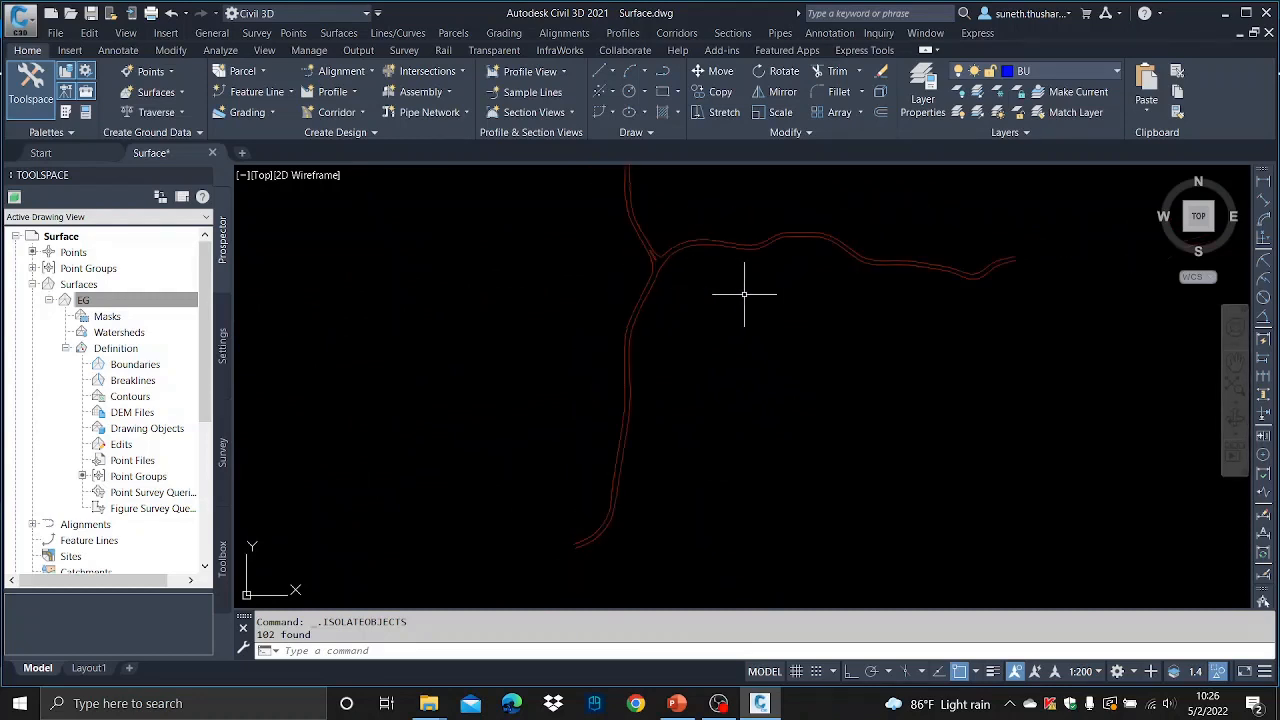
pyautogui.scroll(1, 671, 266)
pyautogui.scroll(-6, 671, 265)
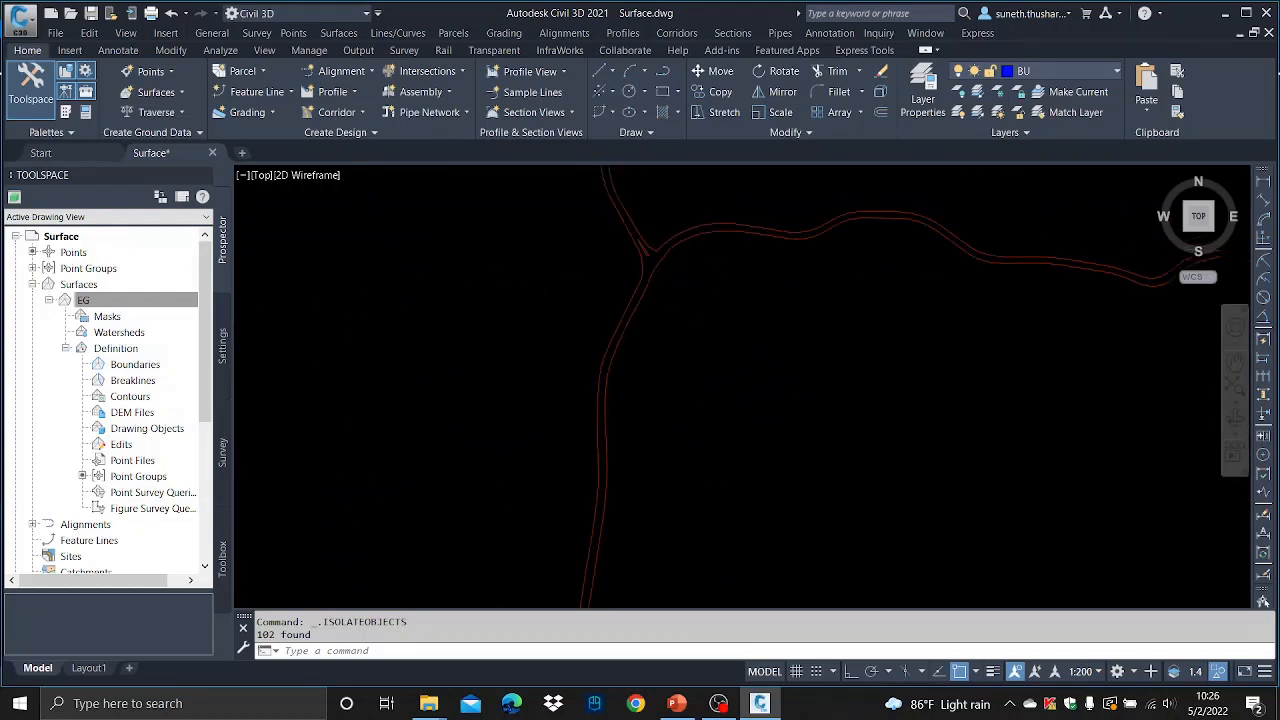
pyautogui.scroll(4, 647, 362)
pyautogui.moveTo(617, 288); pyautogui.dragTo(600, 366, button='middle')
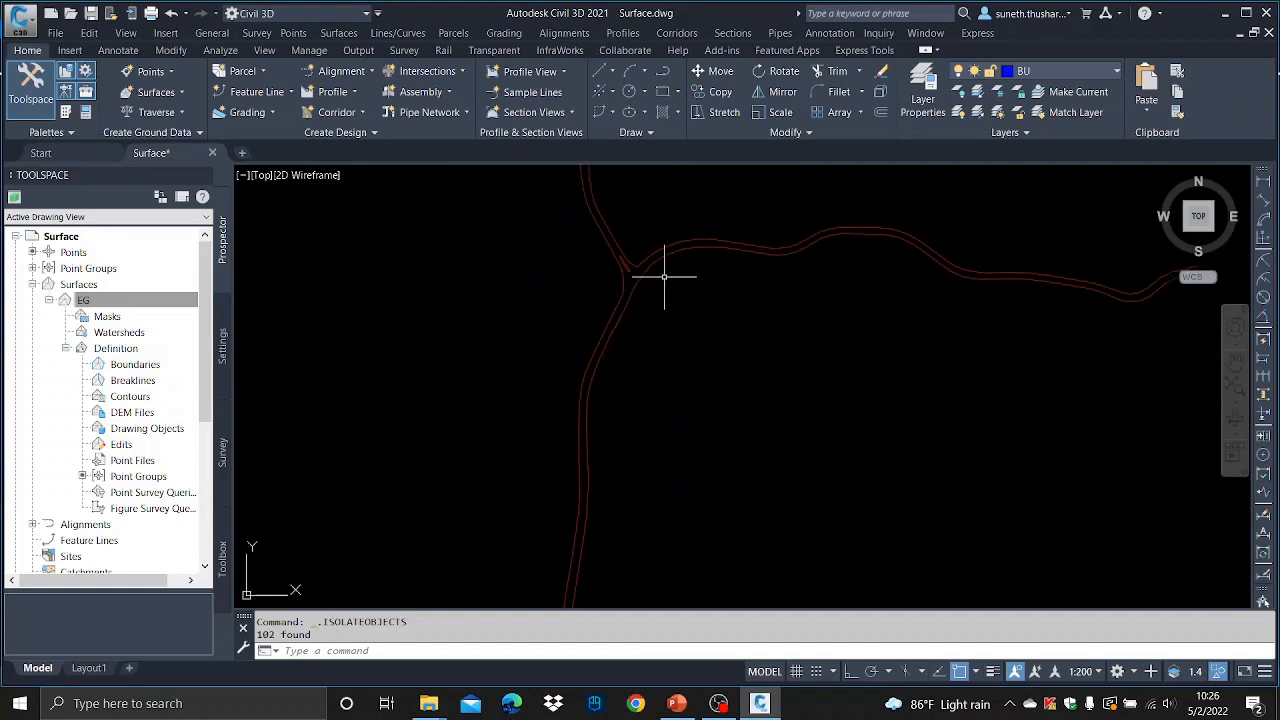
pyautogui.scroll(1, 645, 272)
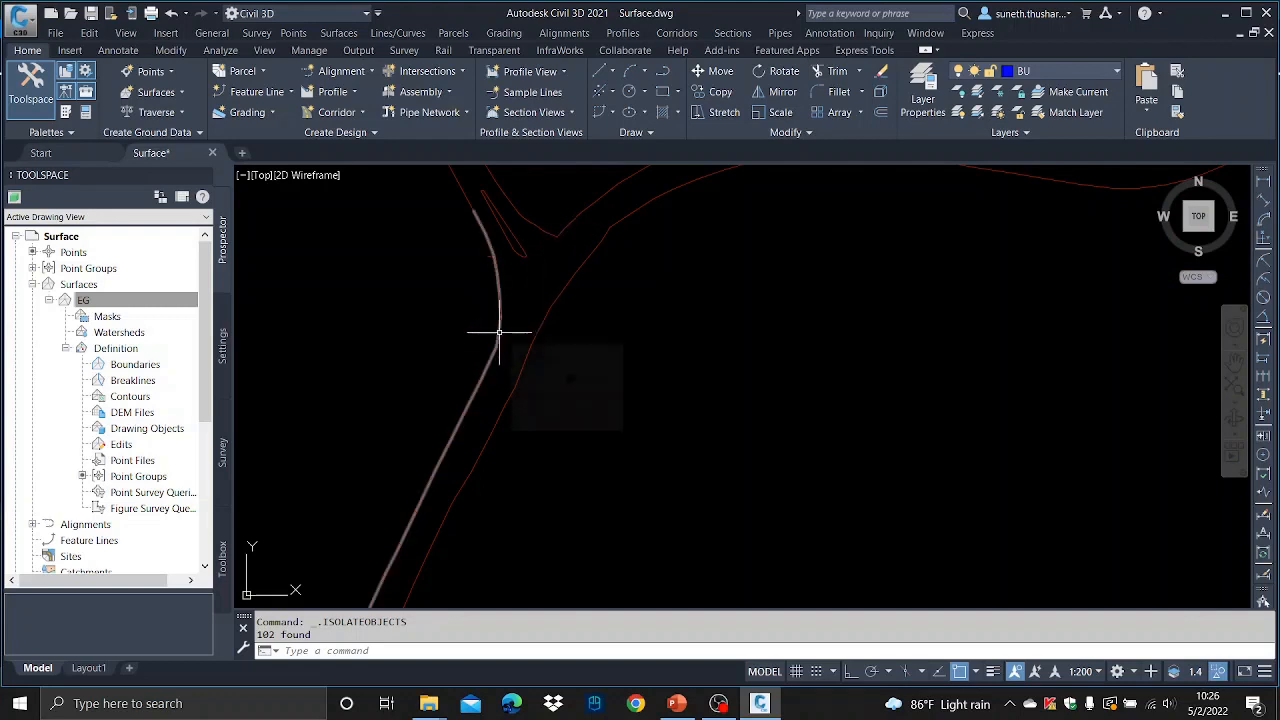
pyautogui.scroll(-5, 543, 294)
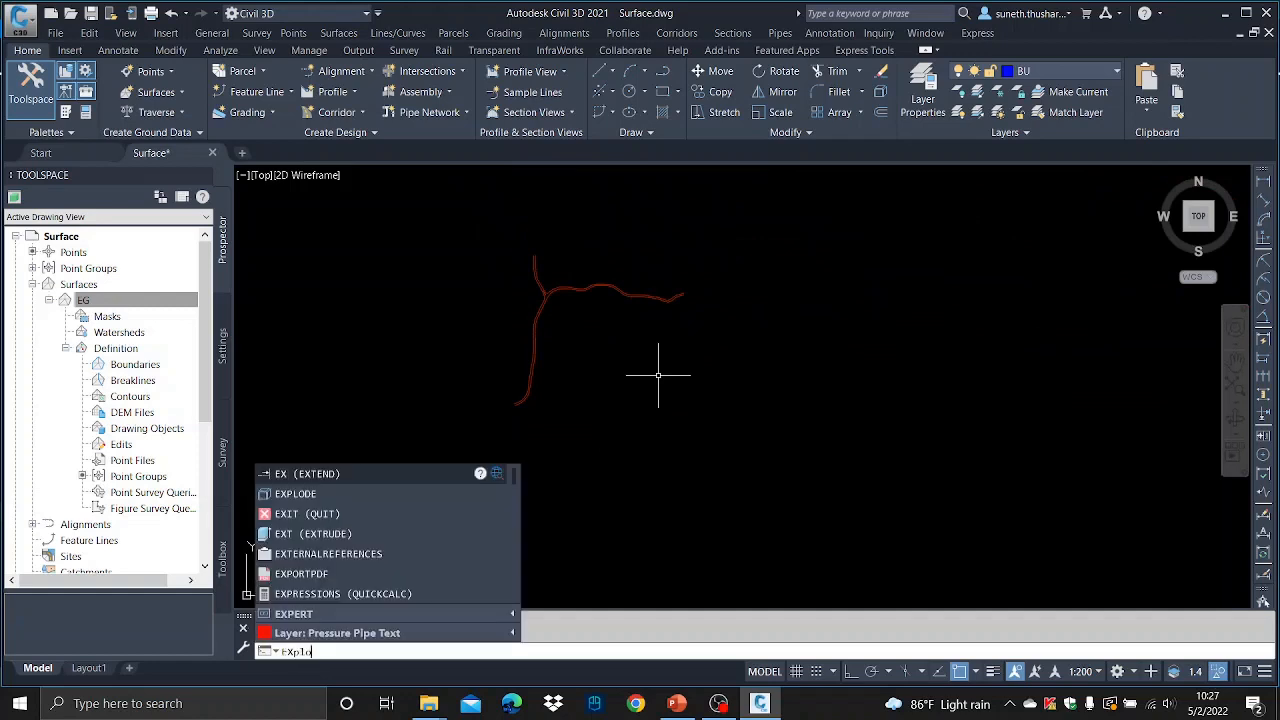
# - Explode the isolated road edge lines, selecting them all with a window
pyautogui.write('de')
pyautogui.press('Return')
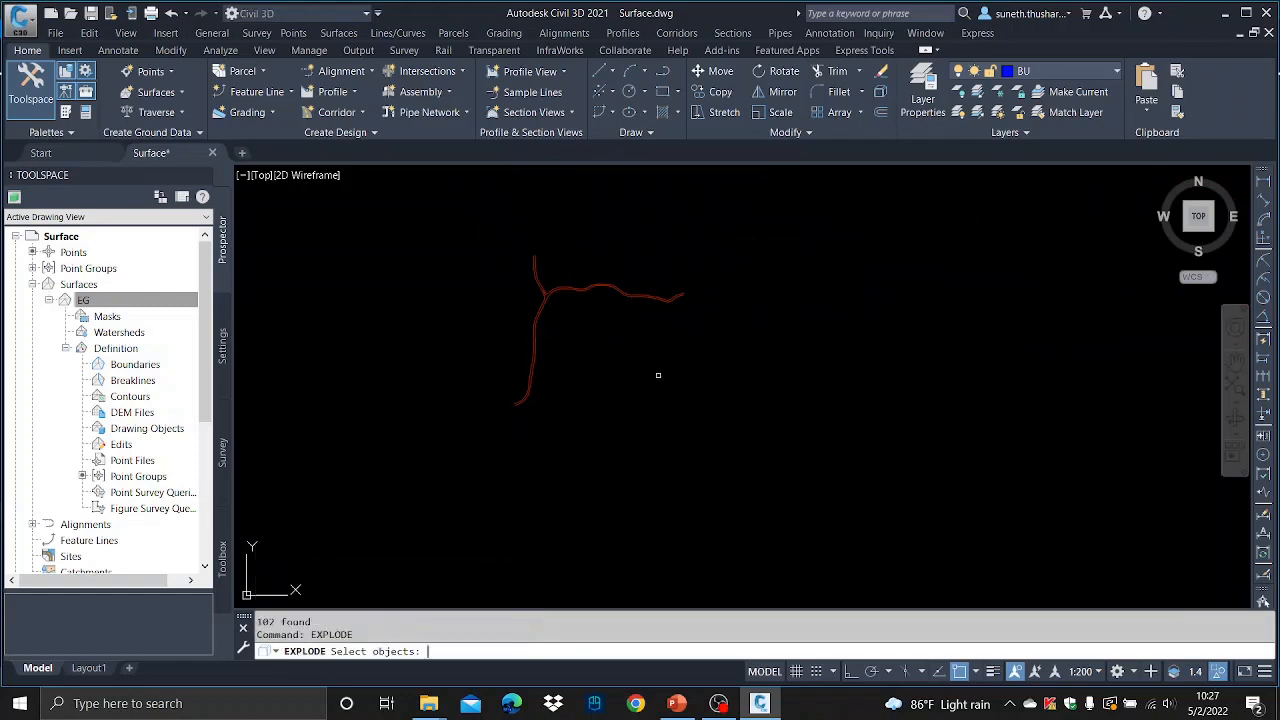
pyautogui.click(855, 470)
pyautogui.click(489, 216)
pyautogui.press('Return')
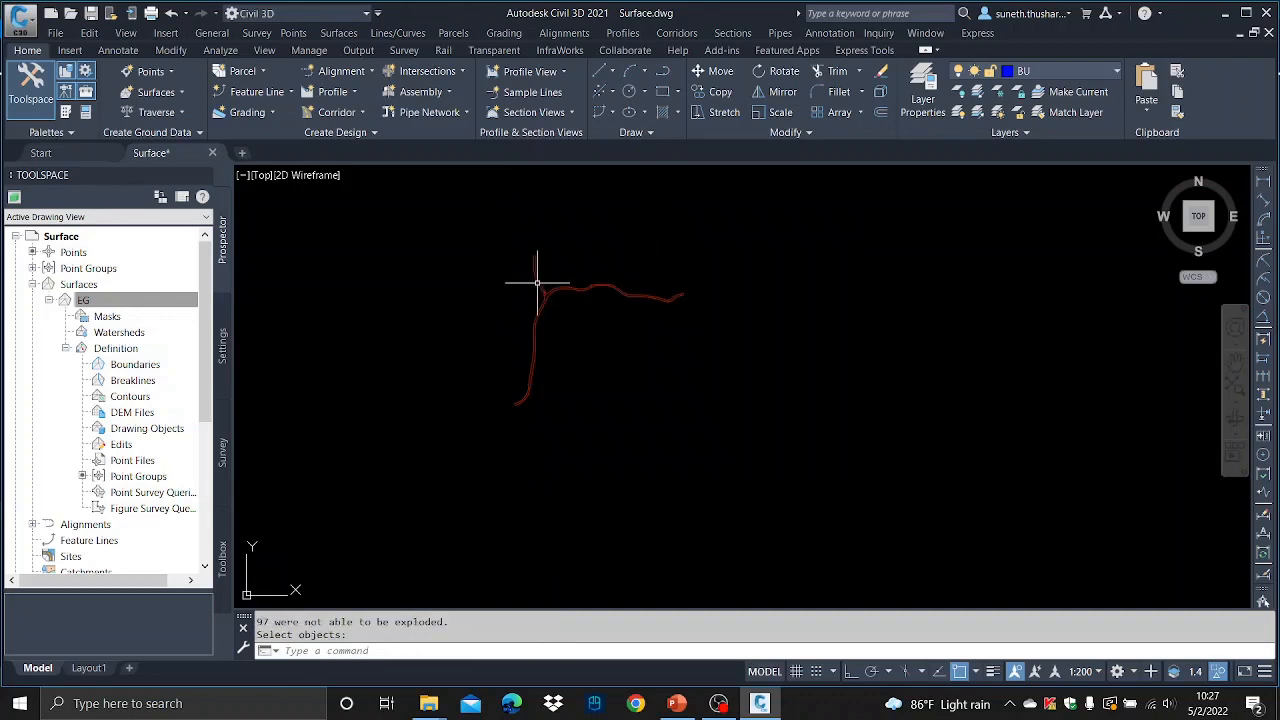
# - Select a single road edge line near the junction to check its layer
pyautogui.scroll(5, 534, 277)
pyautogui.press('Escape')
pyautogui.click(663, 297)
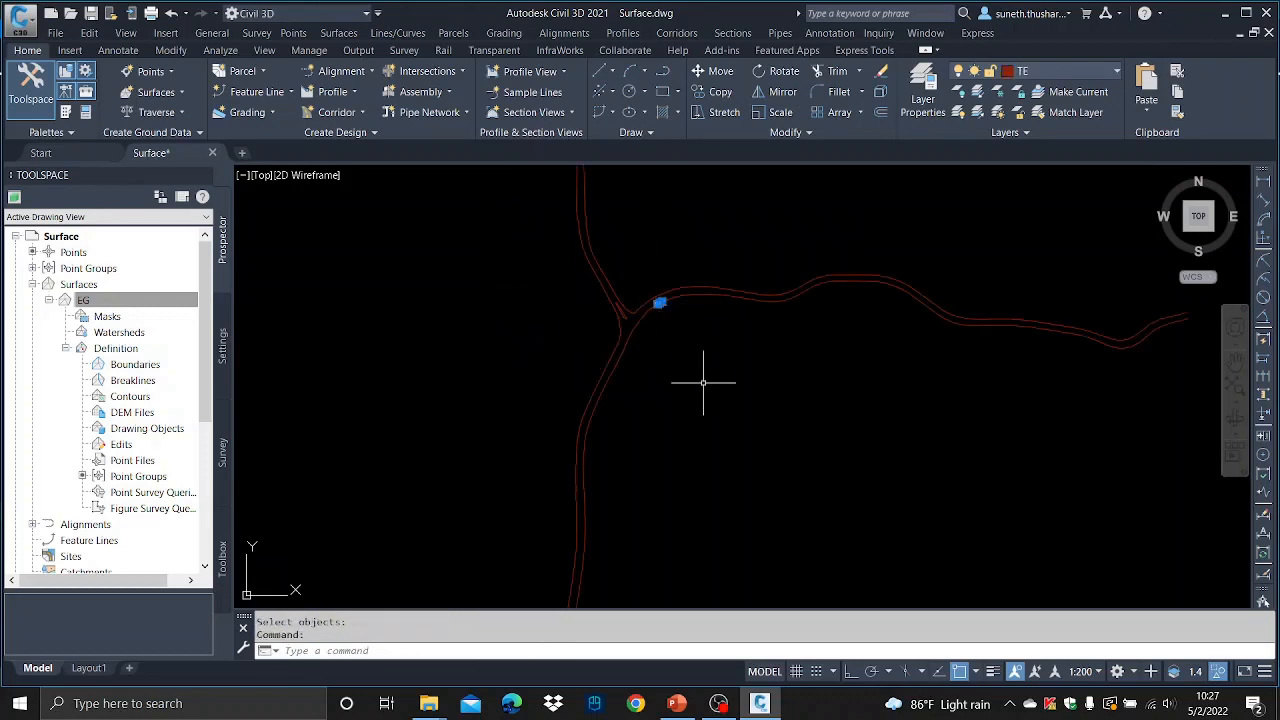
pyautogui.press('Escape')
pyautogui.scroll(-5, 623, 371)
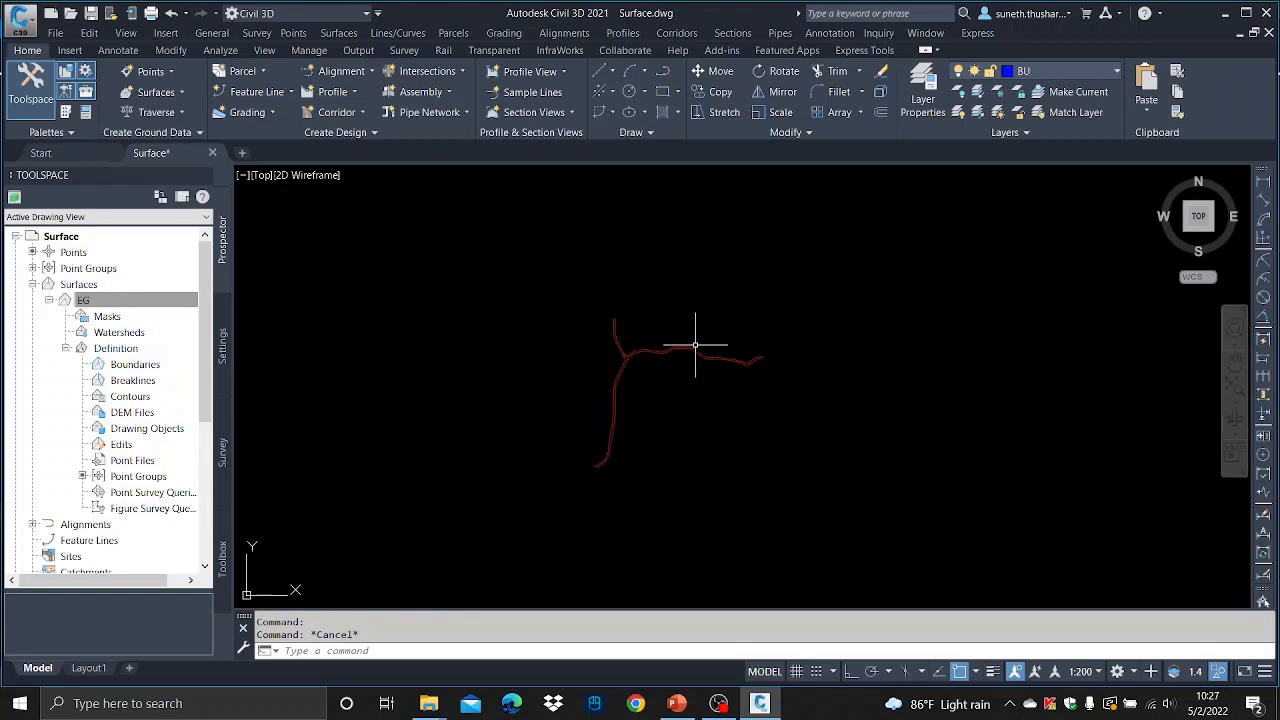
# - Flatten all the road edge lines to 2D with a window selection, without removing hidden lines
pyautogui.write('flatt')
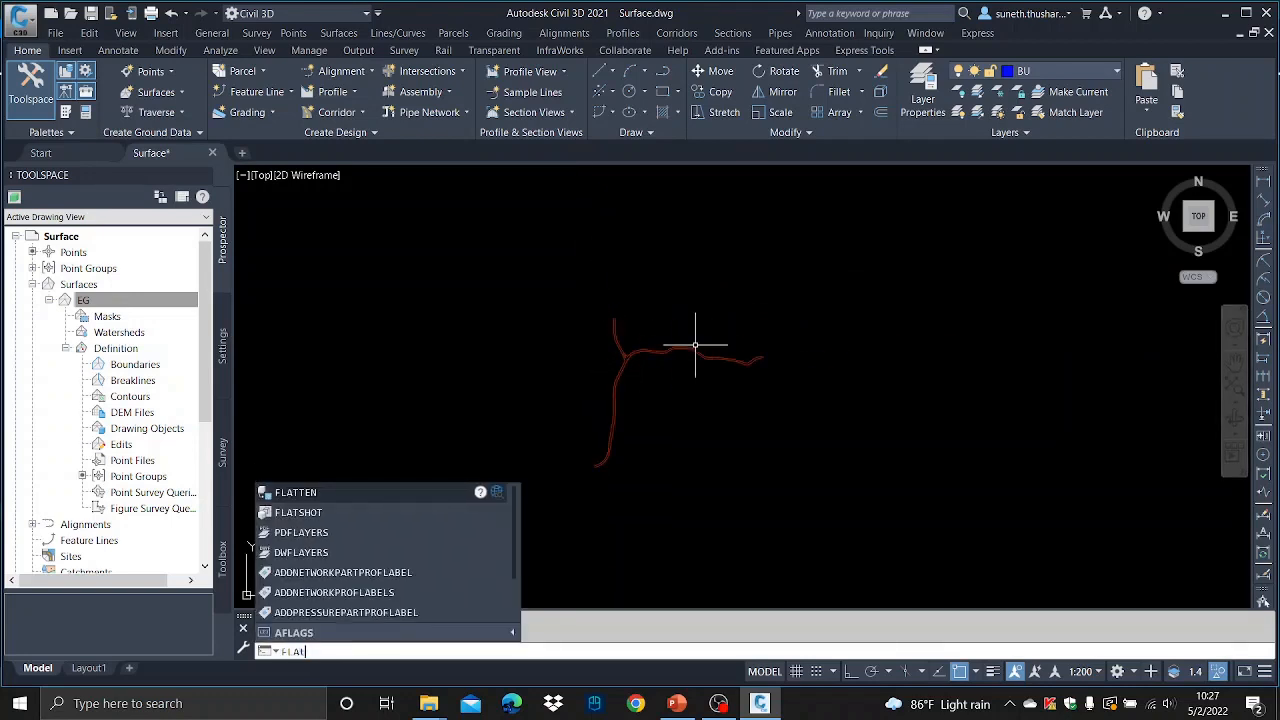
pyautogui.press('Return')
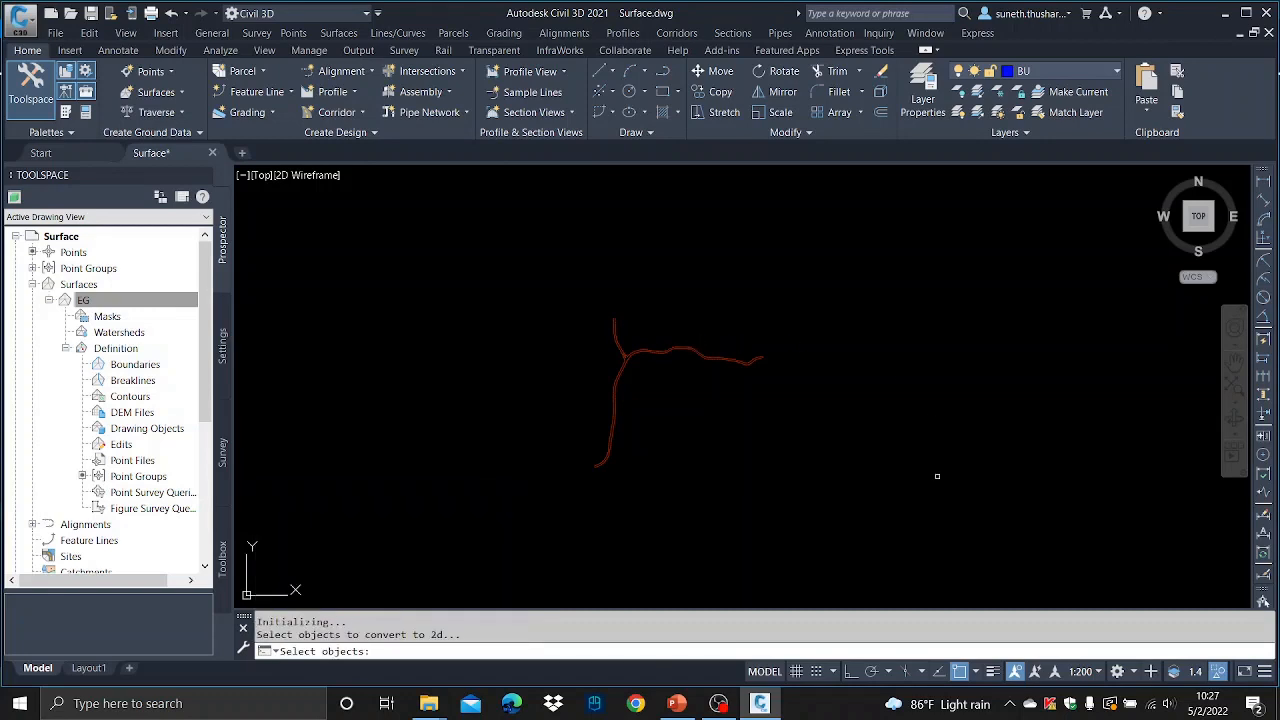
pyautogui.click(947, 522)
pyautogui.click(515, 253)
pyautogui.press('Return')
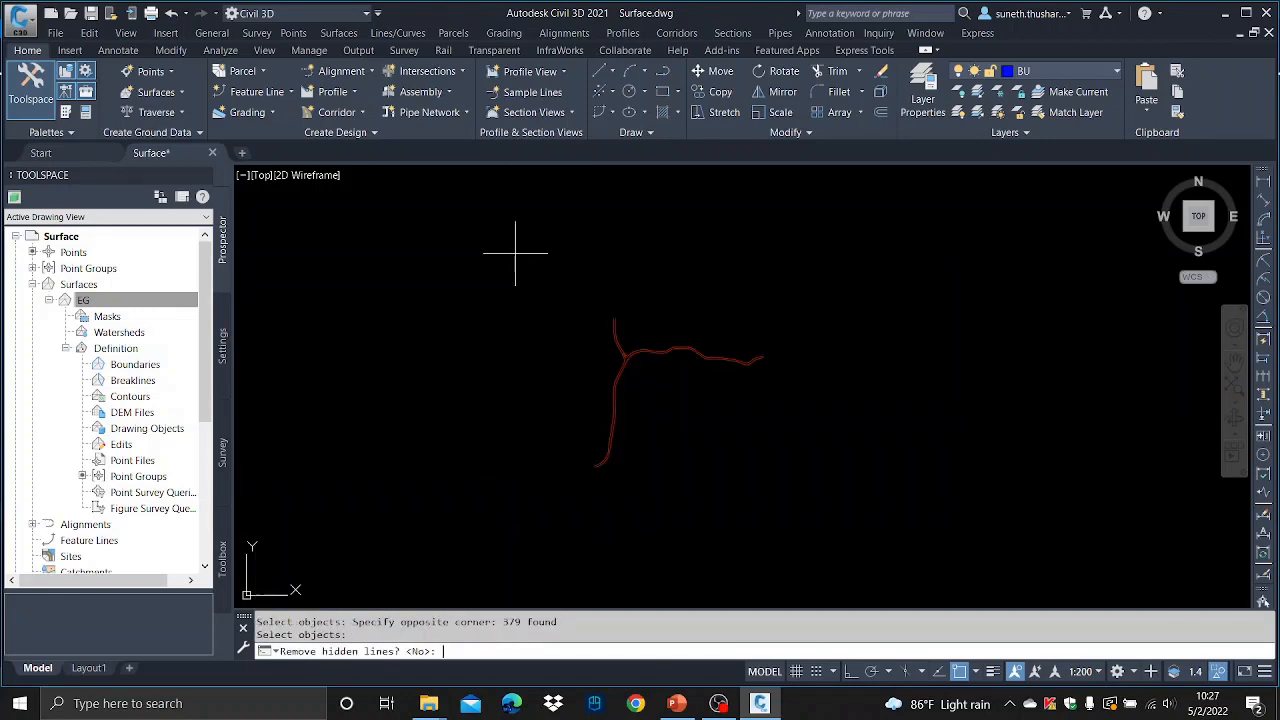
pyautogui.press('Return')
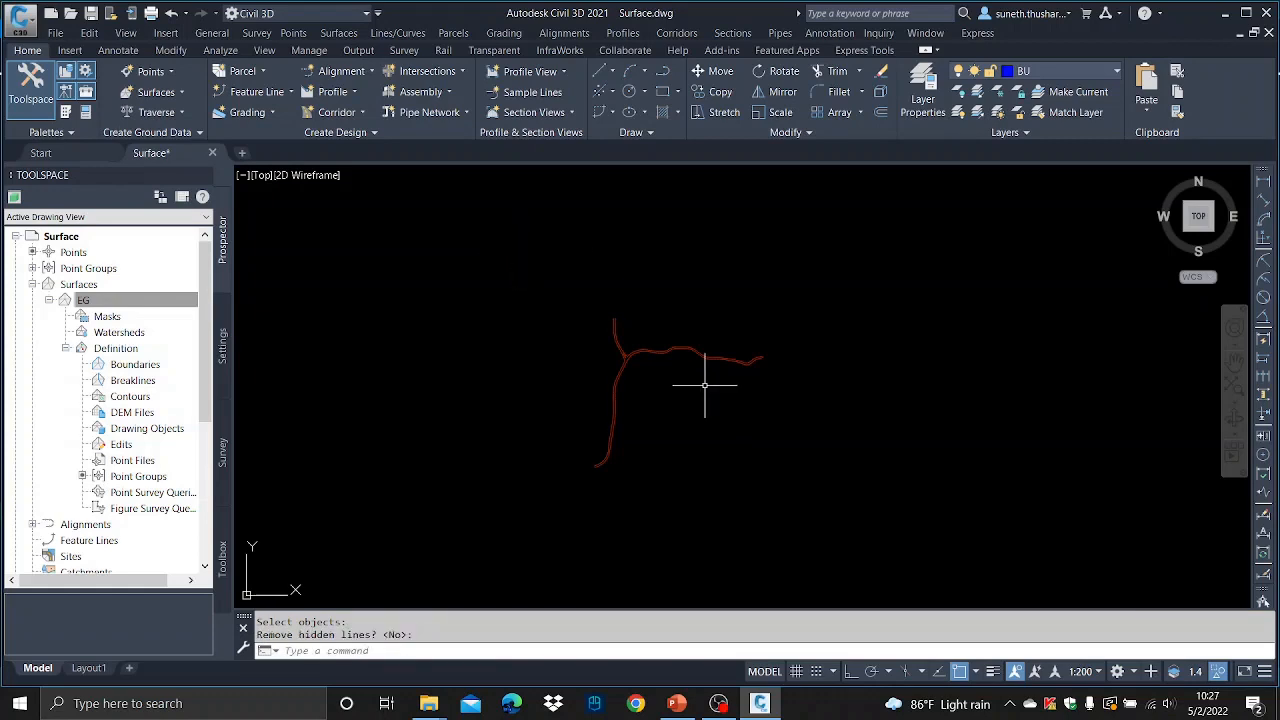
# - Erase two short stray line segments at the road junction's edge lines
pyautogui.scroll(4, 647, 372)
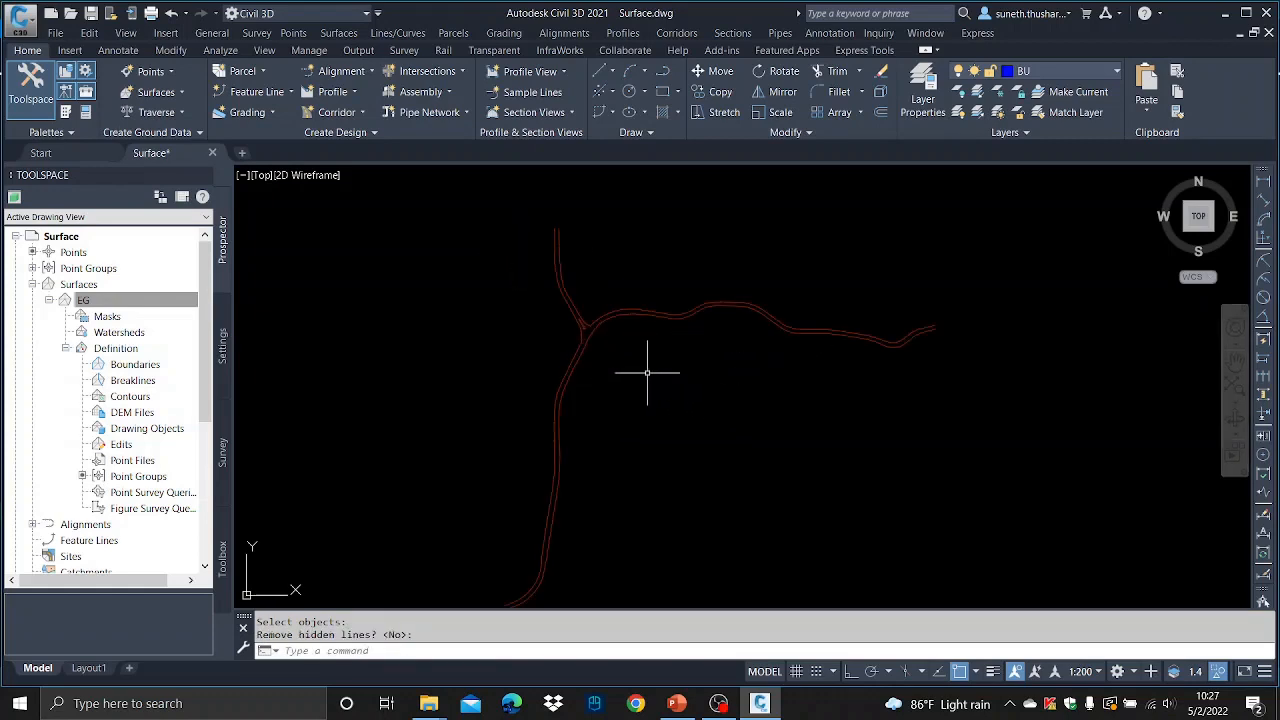
pyautogui.scroll(4, 597, 332)
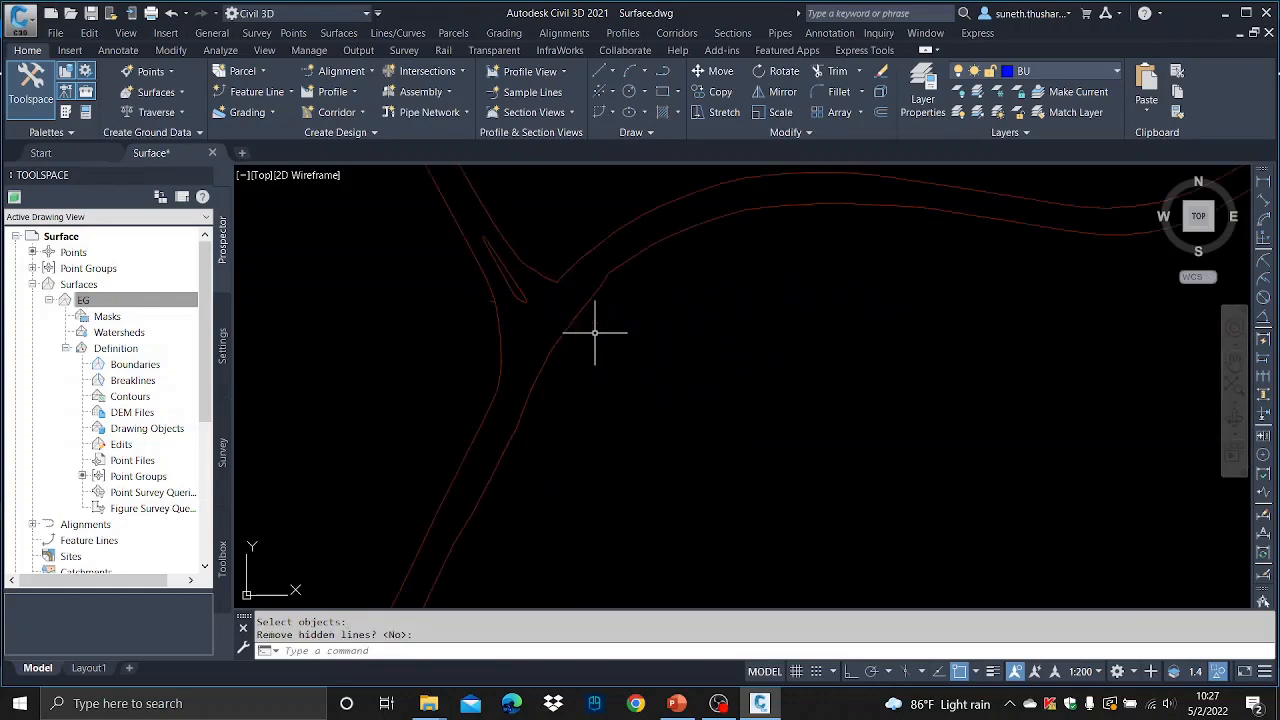
pyautogui.click(502, 376)
pyautogui.press('Escape')
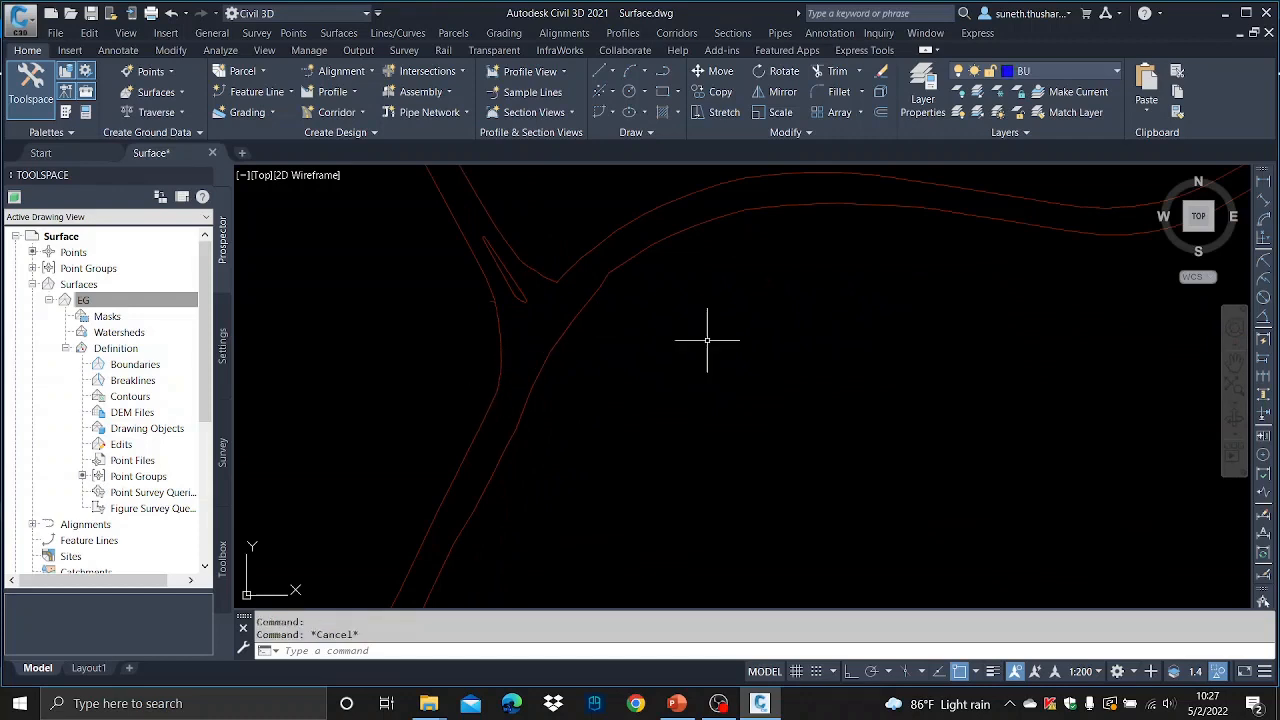
pyautogui.scroll(3, 566, 357)
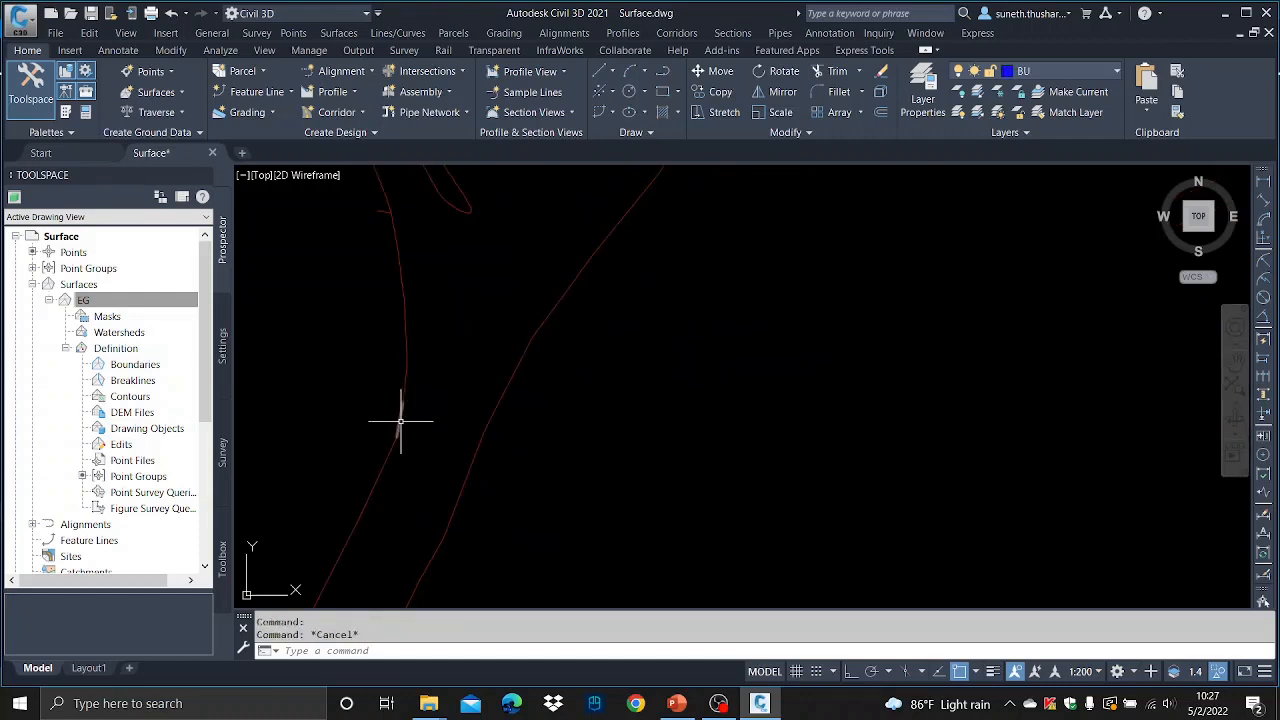
pyautogui.click(400, 421)
pyautogui.press('Delete')
pyautogui.scroll(-3, 470, 438)
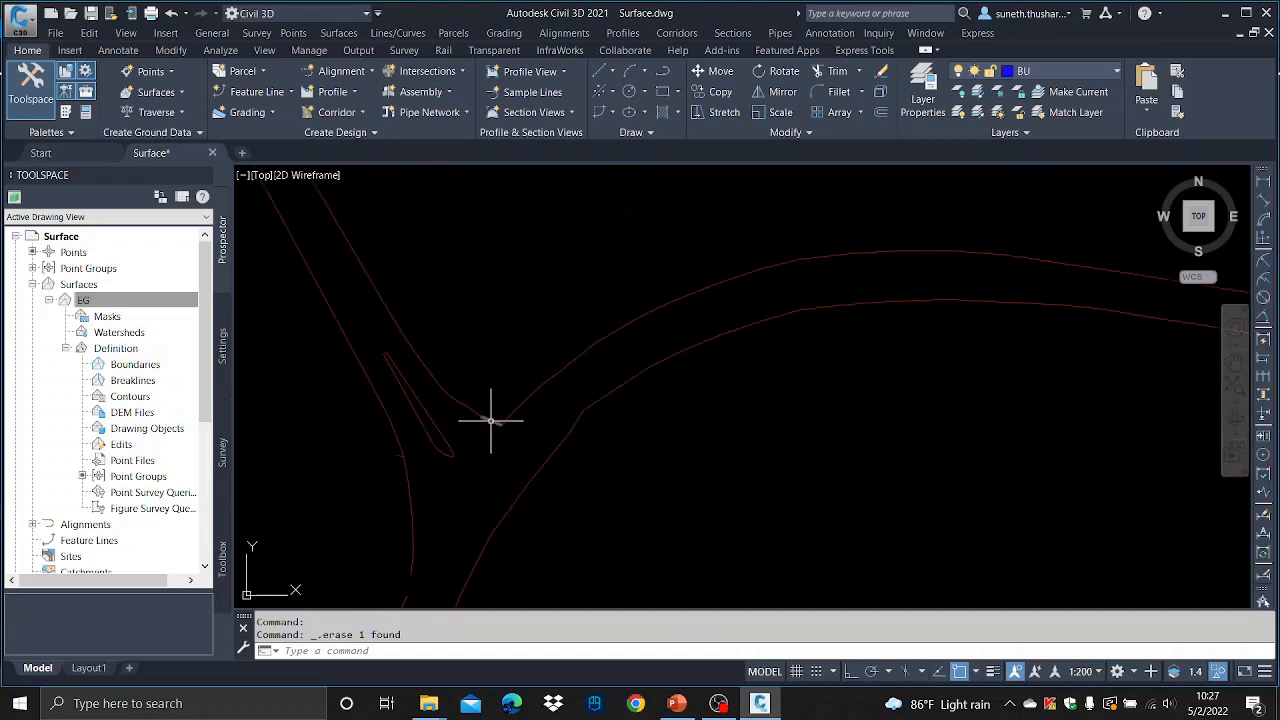
pyautogui.click(492, 420)
pyautogui.press('Delete')
pyautogui.scroll(-3, 629, 451)
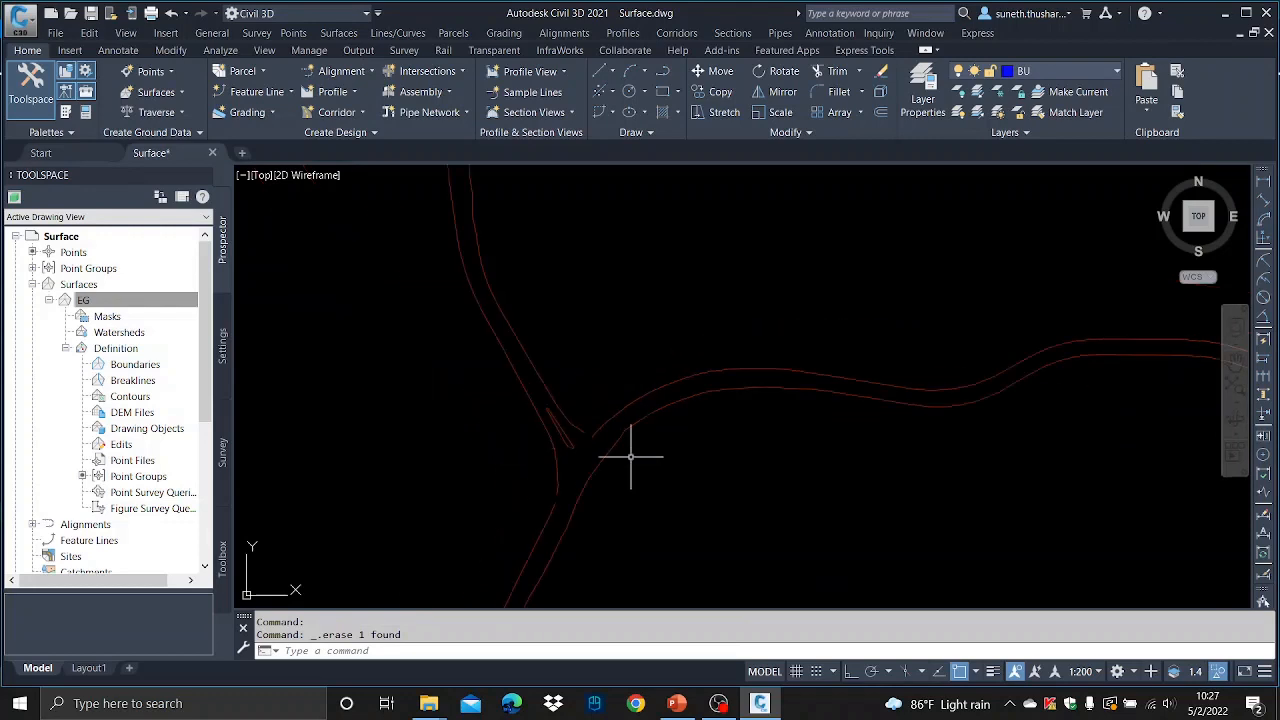
# - Draw a line across the junction to close the gap in the road edge line
pyautogui.write('l')
pyautogui.press('Return')
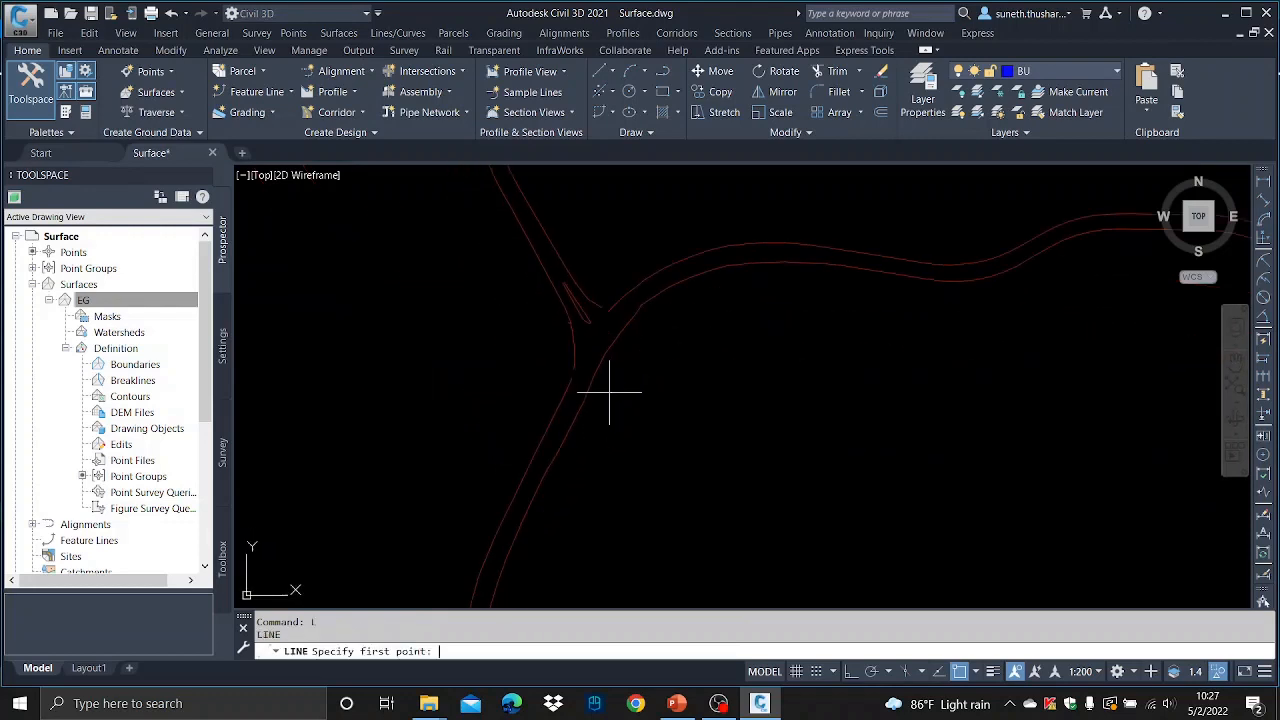
pyautogui.scroll(1, 568, 375)
pyautogui.click(573, 377)
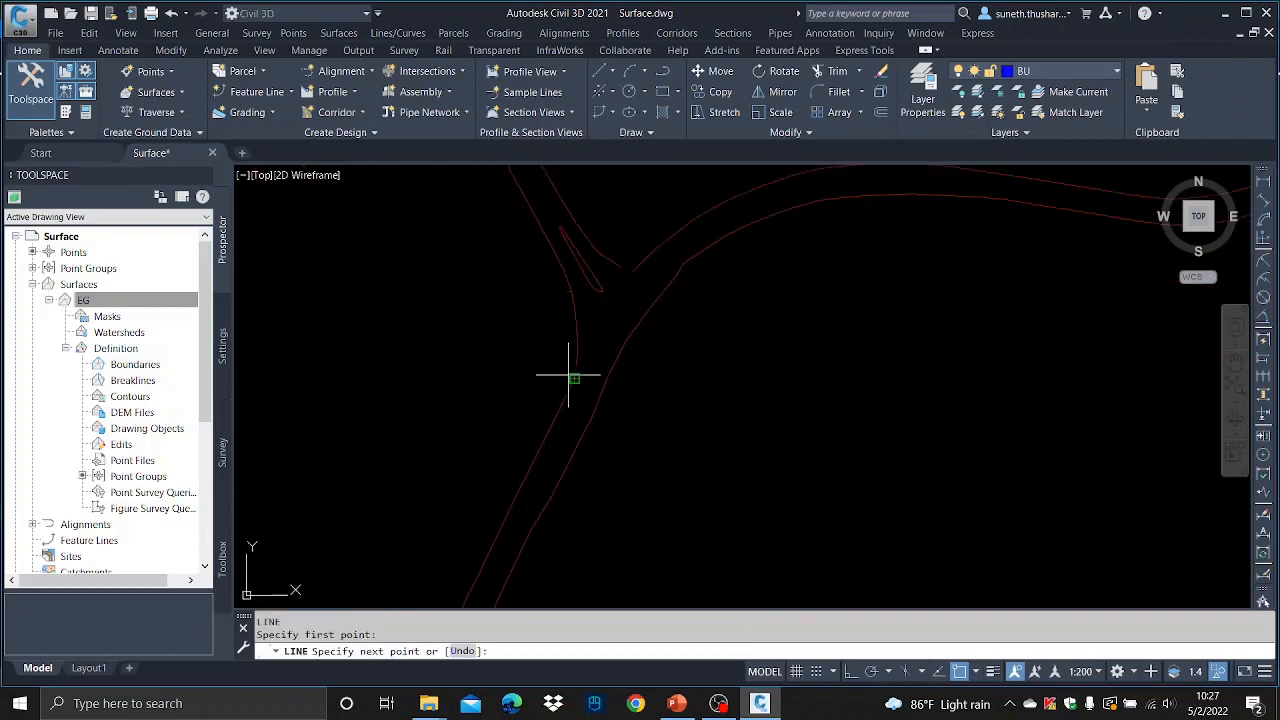
pyautogui.click(633, 278)
pyautogui.press('Escape')
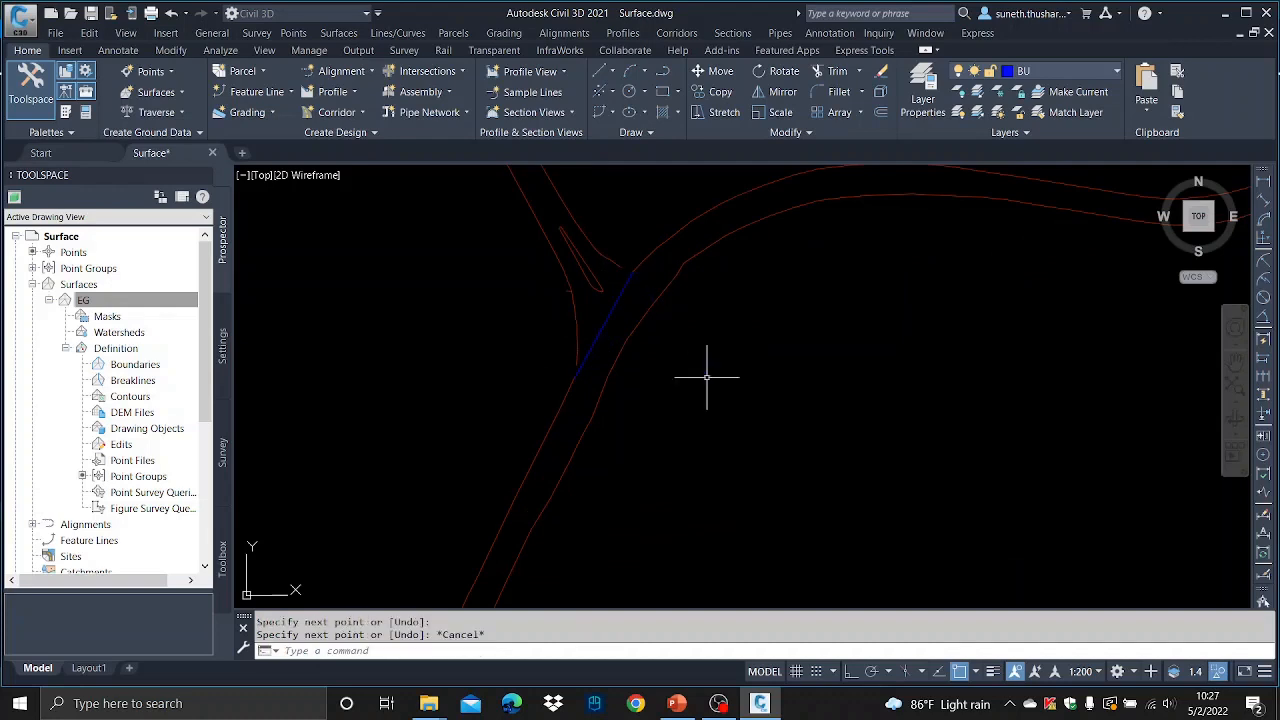
pyautogui.scroll(-3, 740, 410)
pyautogui.scroll(4, 714, 363)
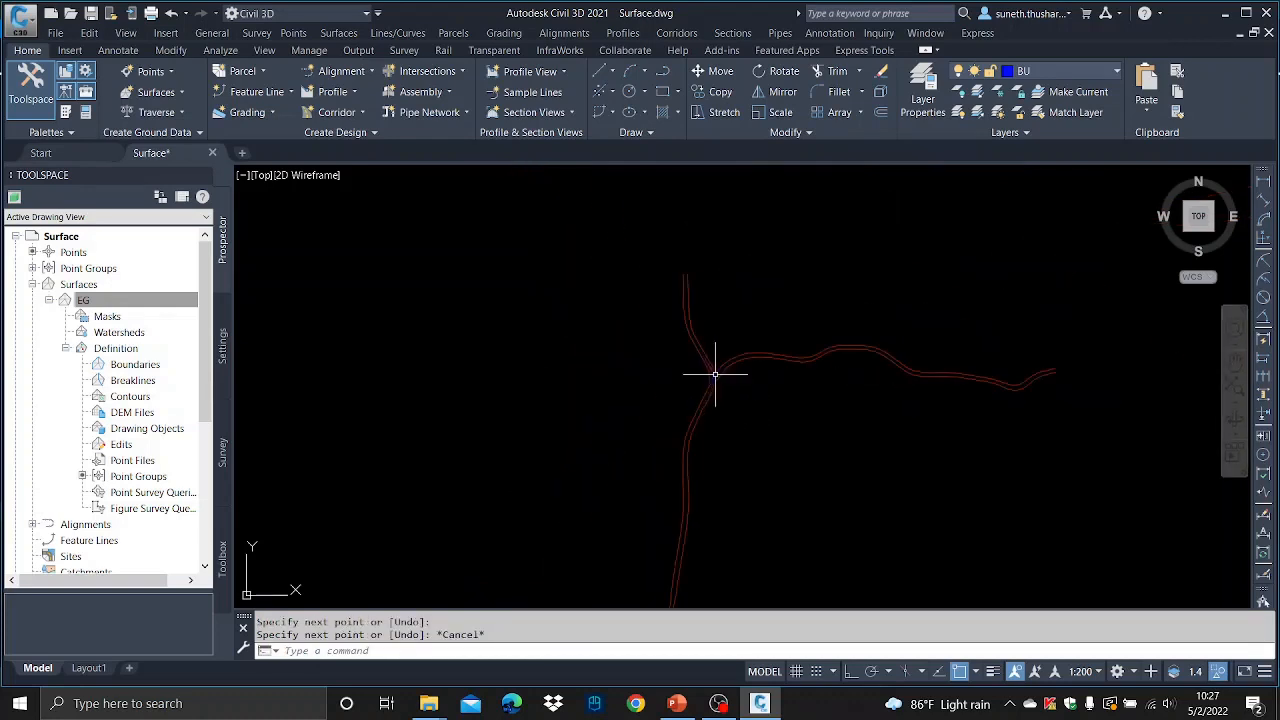
pyautogui.scroll(-5, 737, 339)
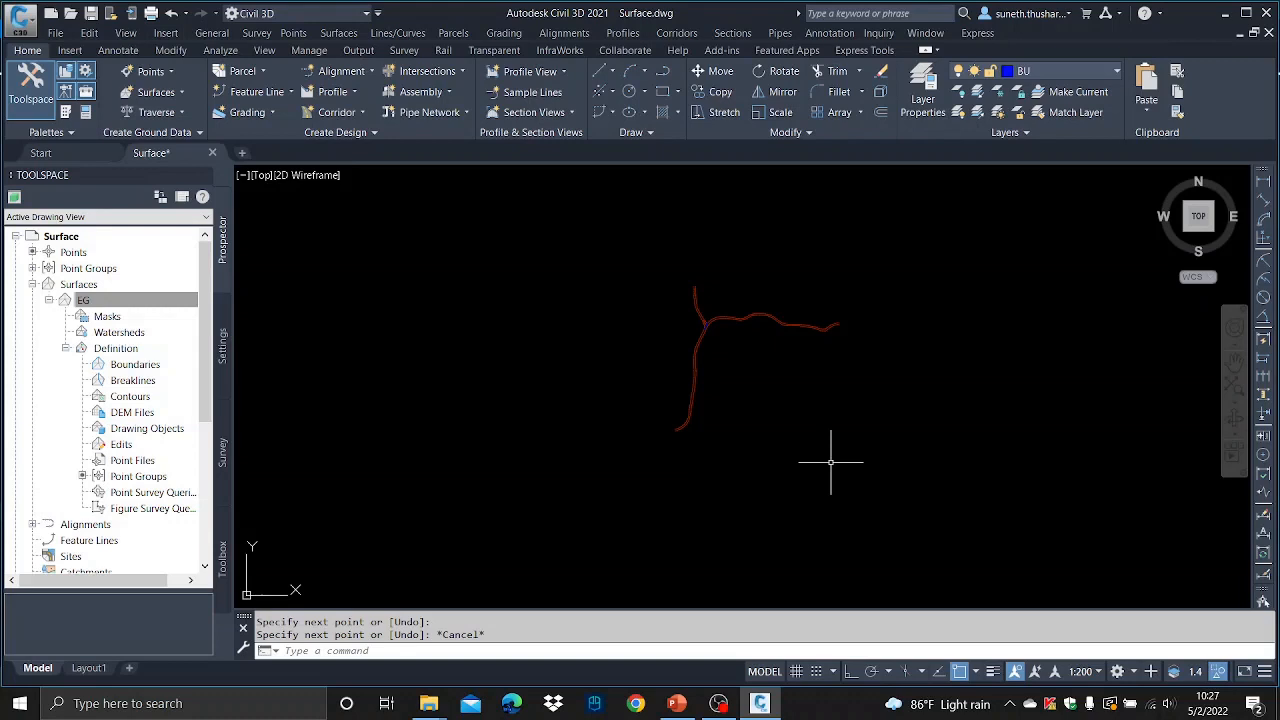
# - Join all road edge lines into polylines with PEDIT Multiple, converting lines to polylines and joining with zero fuzz distance
pyautogui.write('ed')
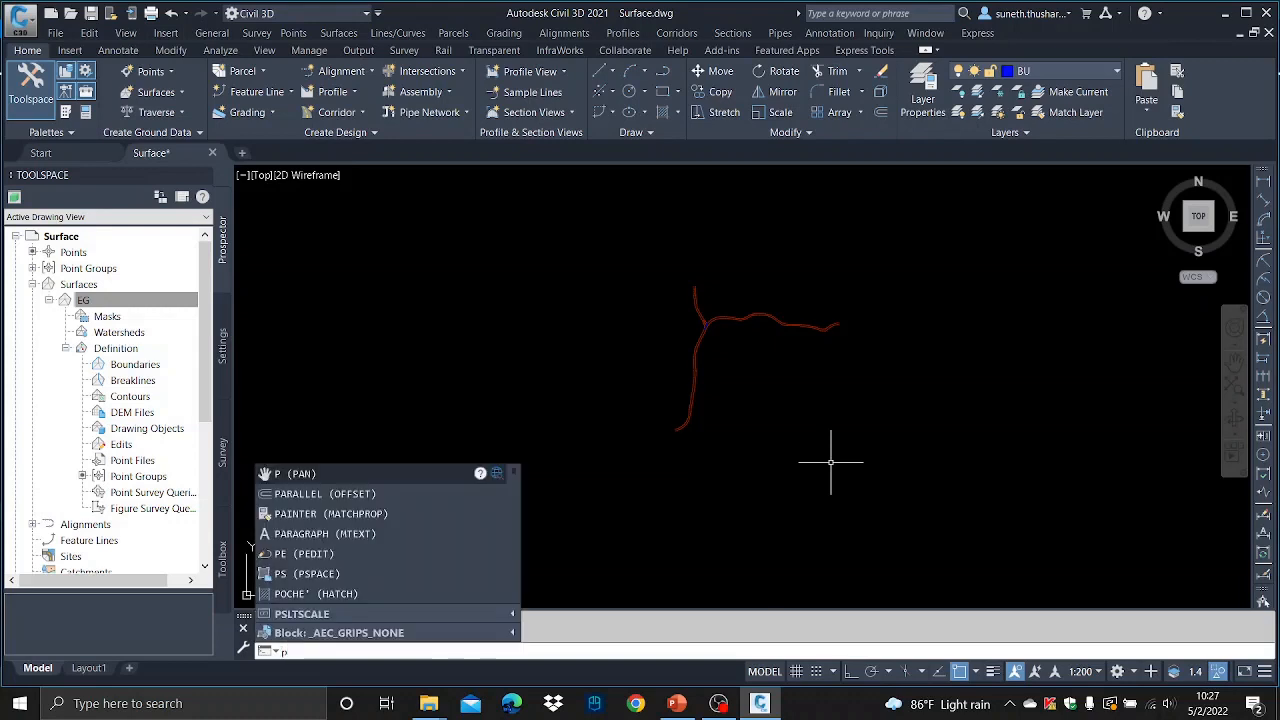
pyautogui.press('Return')
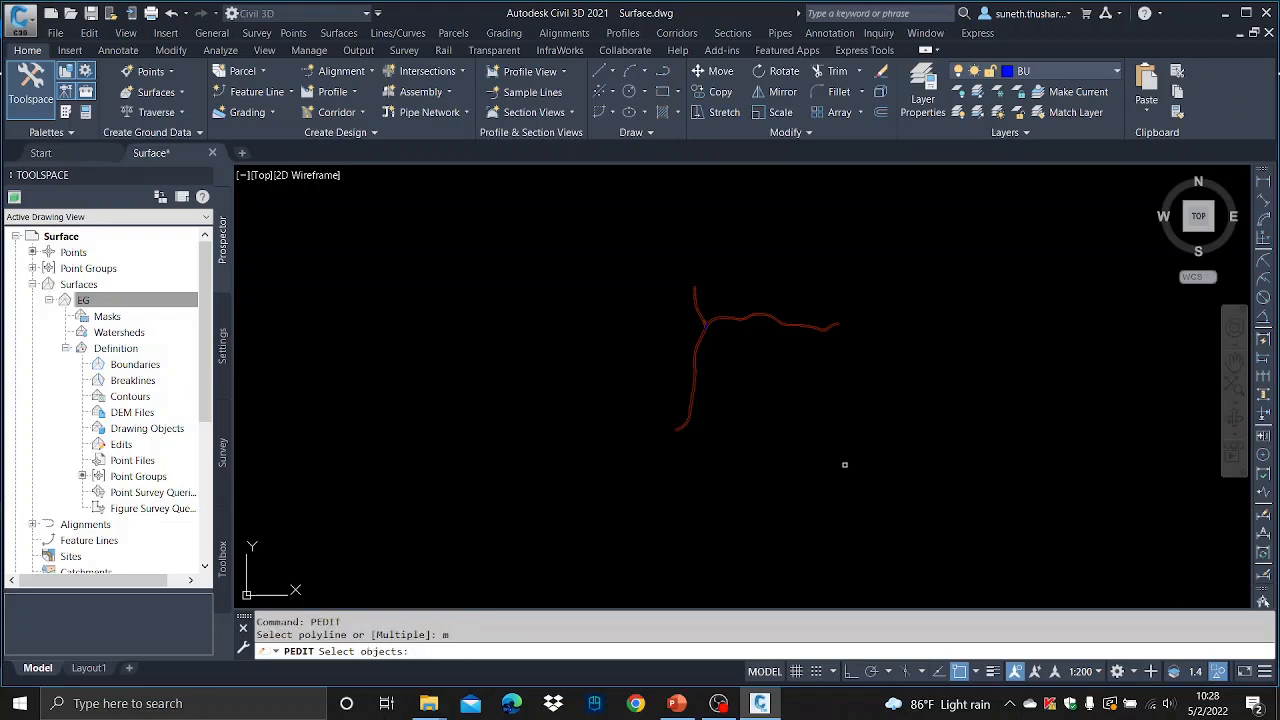
pyautogui.click(963, 501)
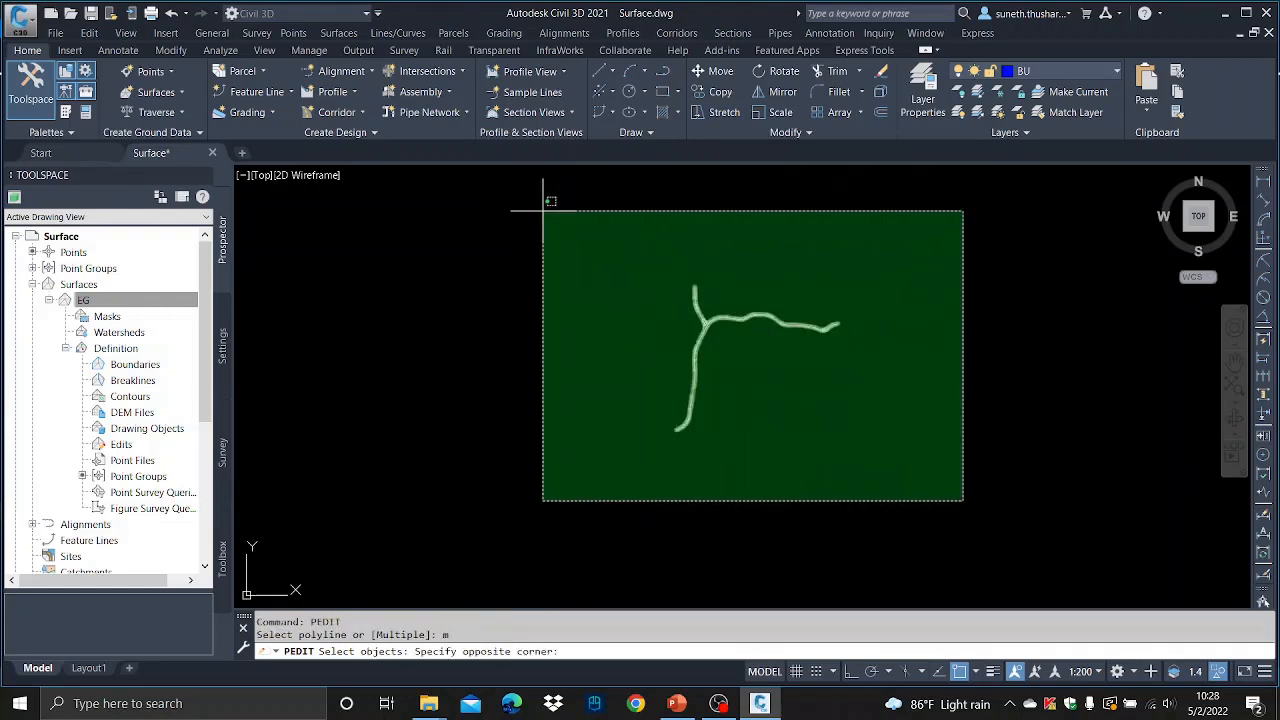
pyautogui.click(543, 210)
pyautogui.press('Return')
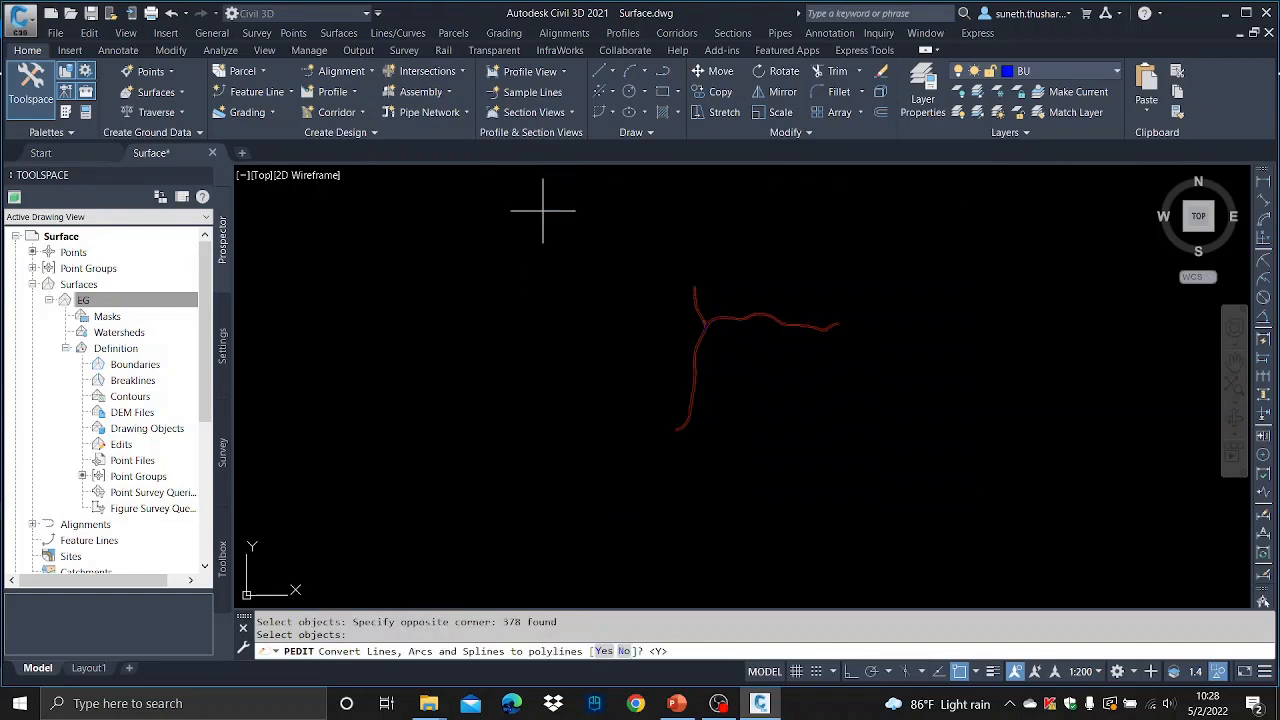
pyautogui.press('Return')
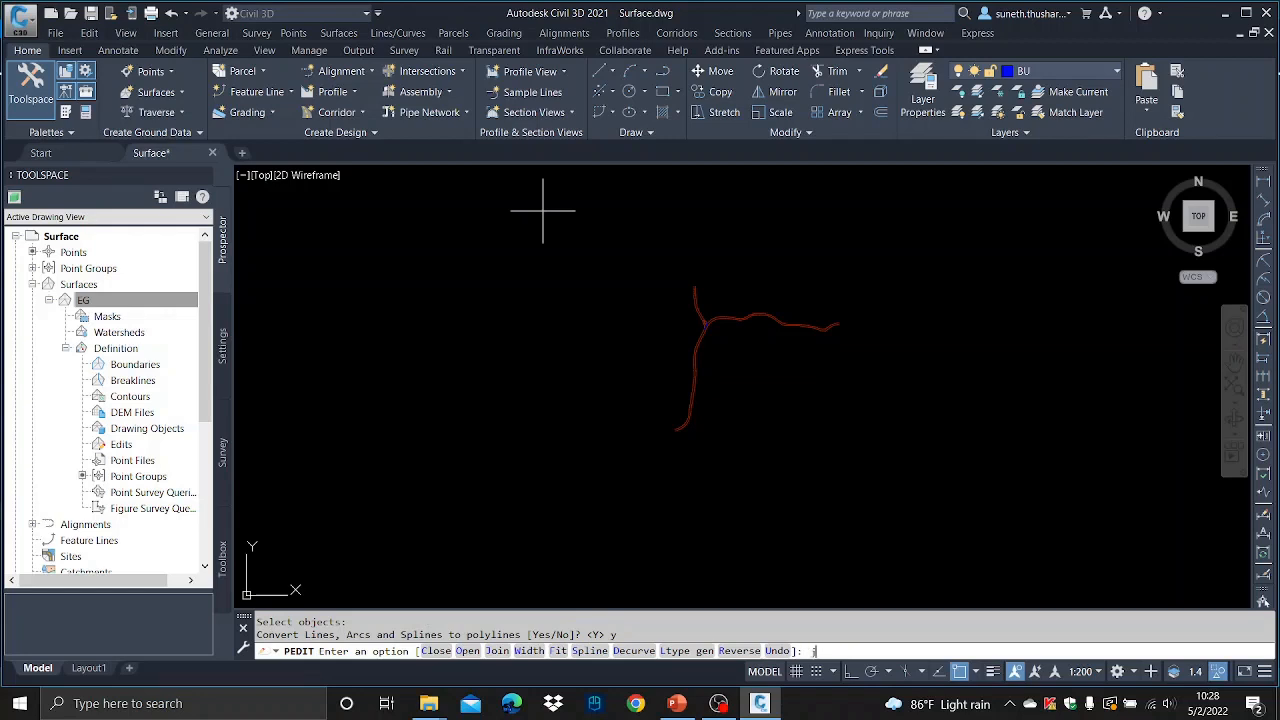
pyautogui.press('Return')
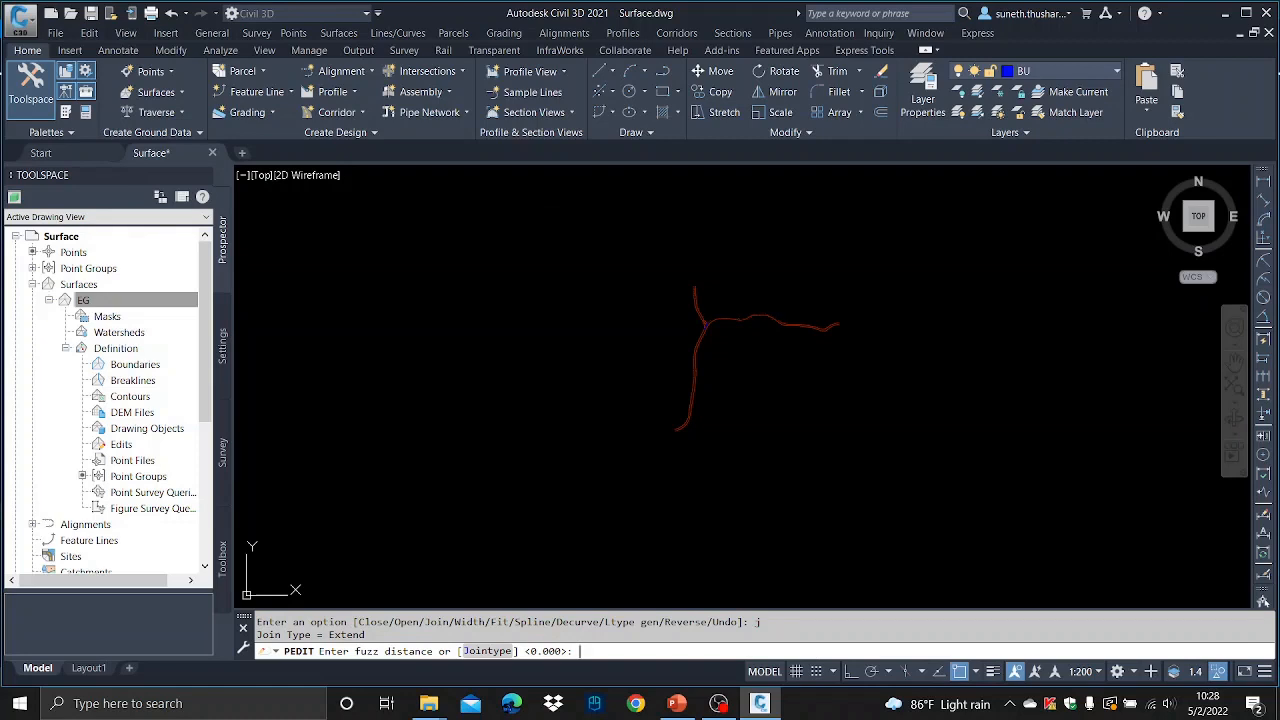
pyautogui.press('Return')
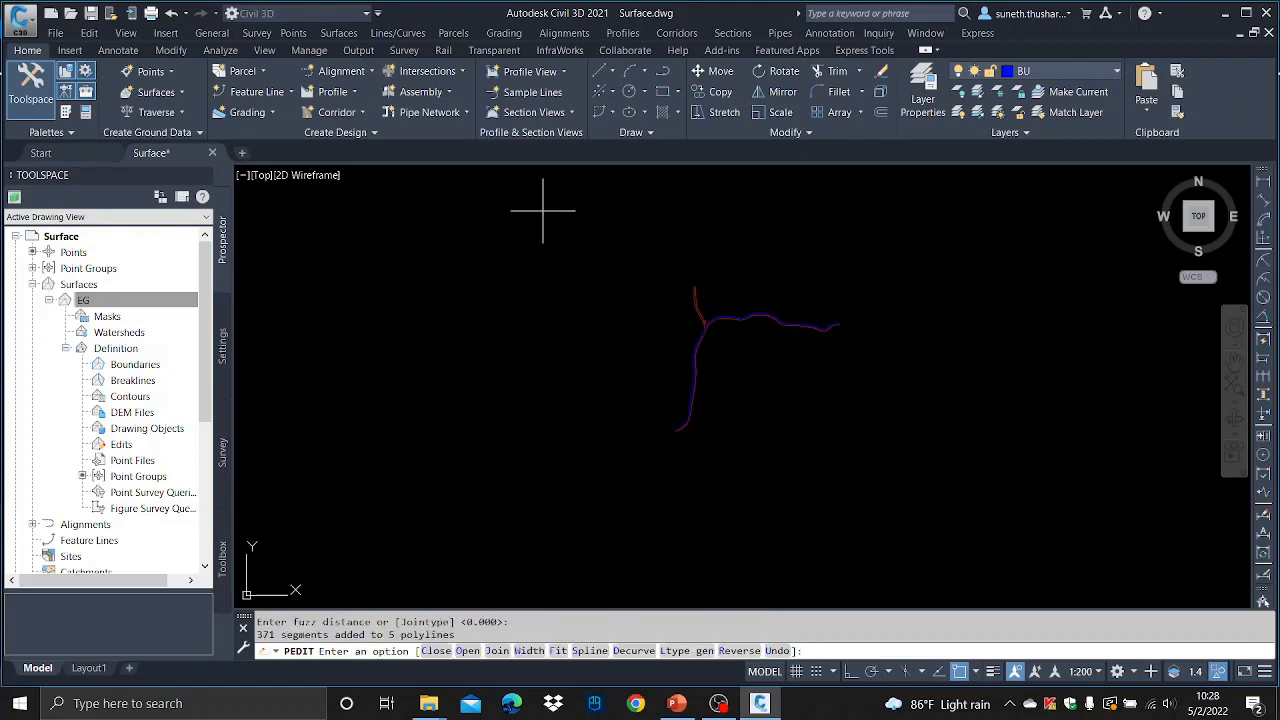
pyautogui.press('Escape')
pyautogui.press('Escape')
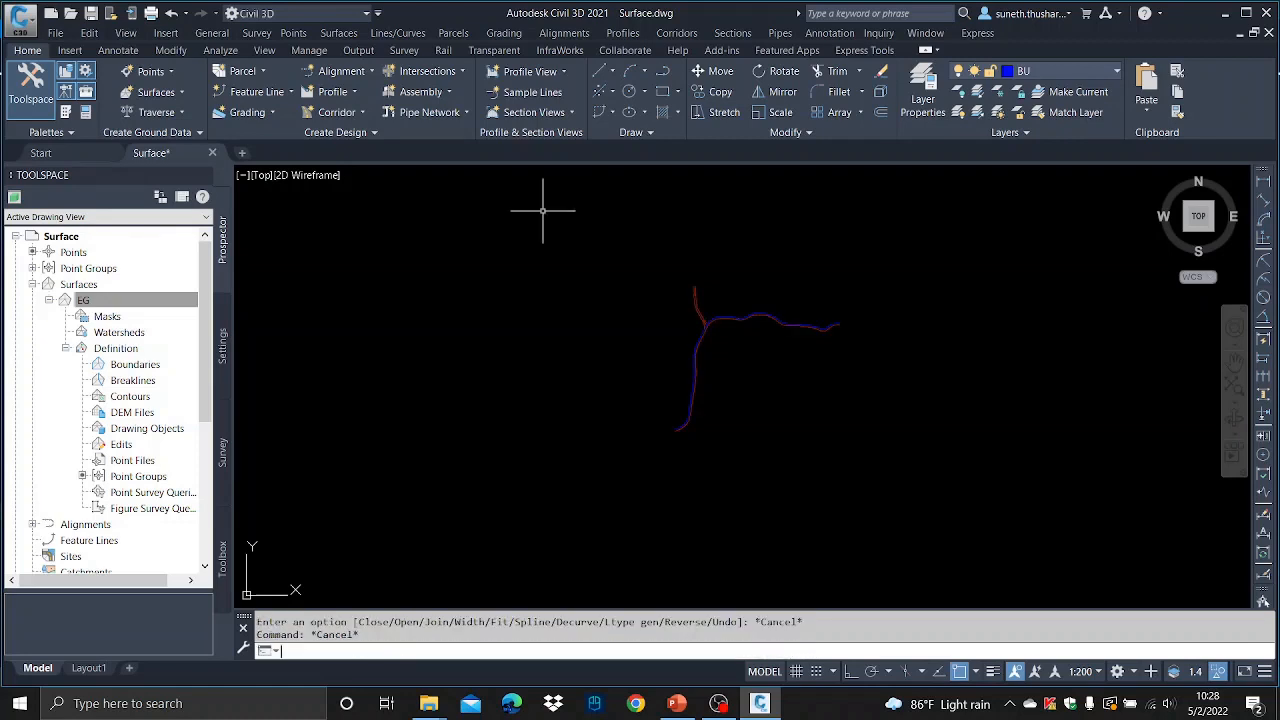
# - Select one road edge polyline near the lower end to check it was joined
pyautogui.scroll(3, 694, 429)
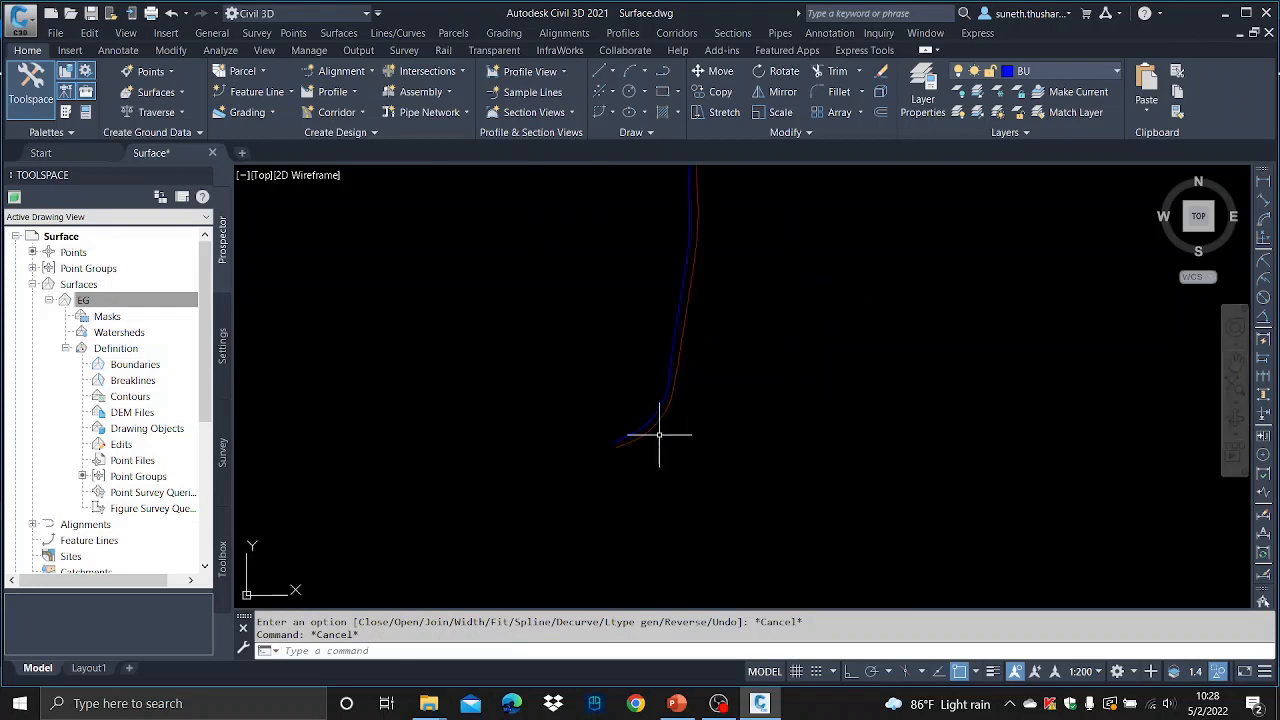
pyautogui.click(655, 415)
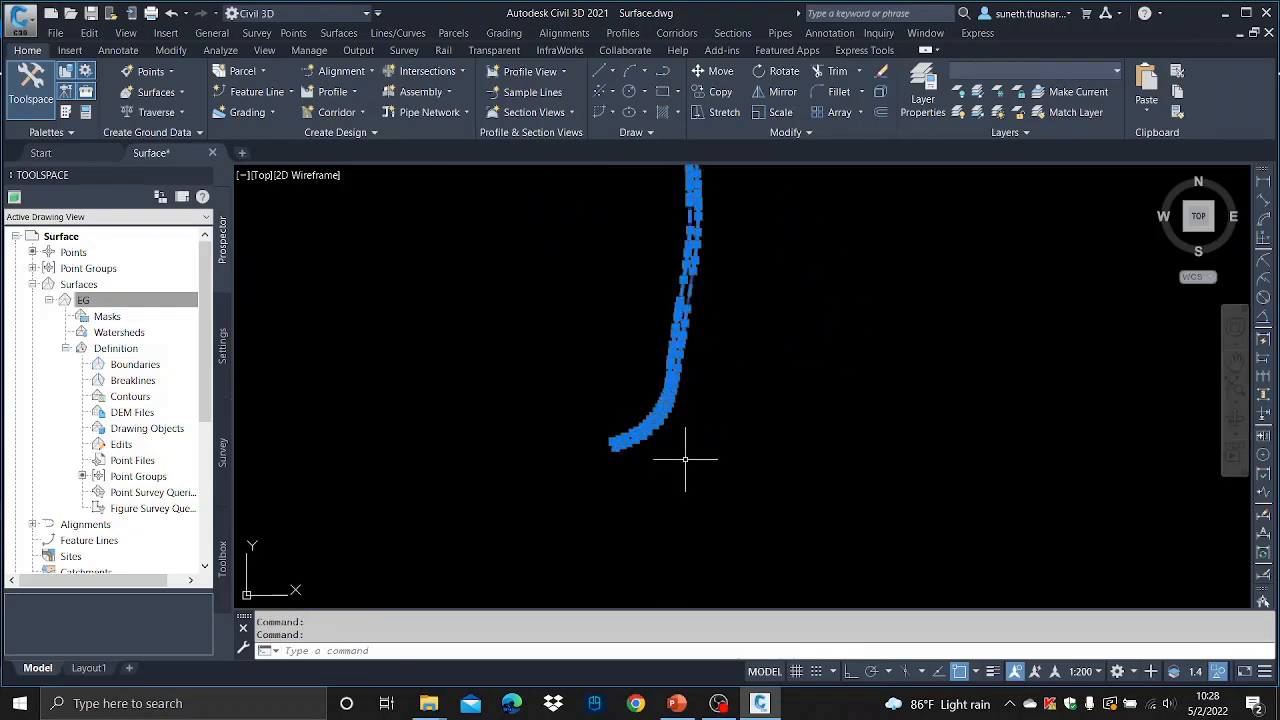
pyautogui.scroll(-2, 690, 466)
pyautogui.press('Escape')
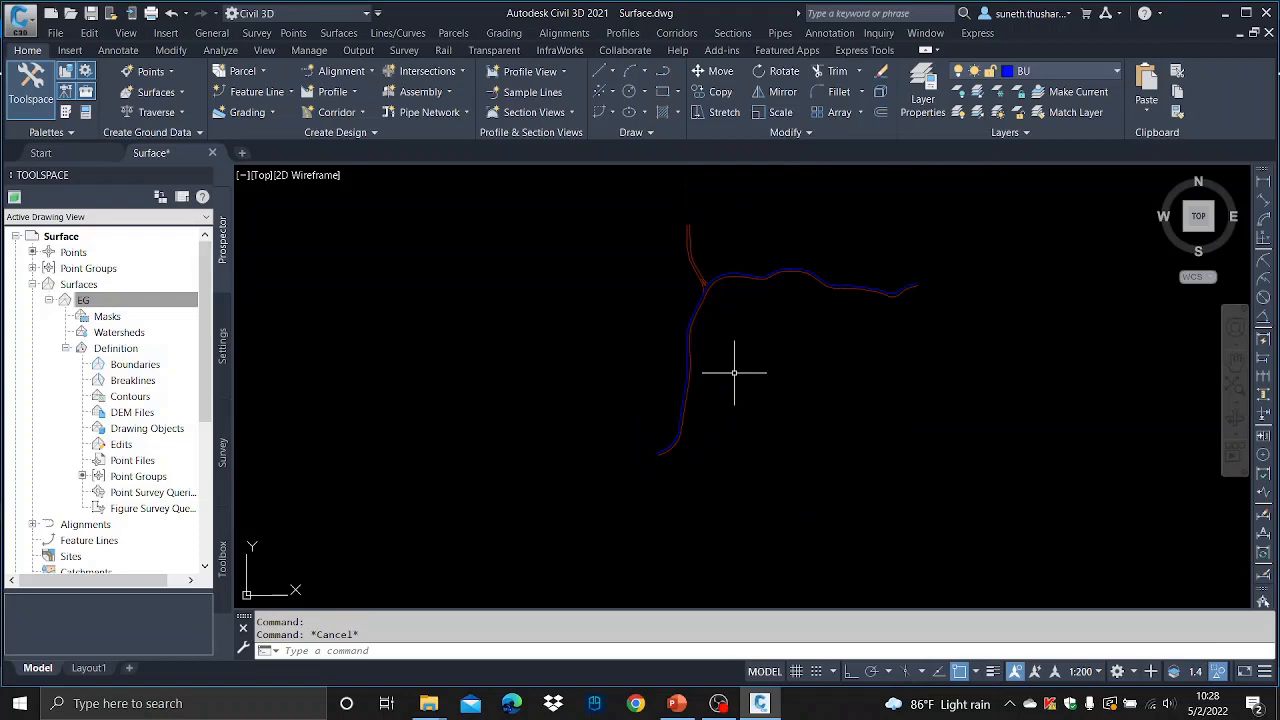
# - Match the blue road edge polyline's properties to the red road edge line with Match Properties
pyautogui.scroll(3, 705, 395)
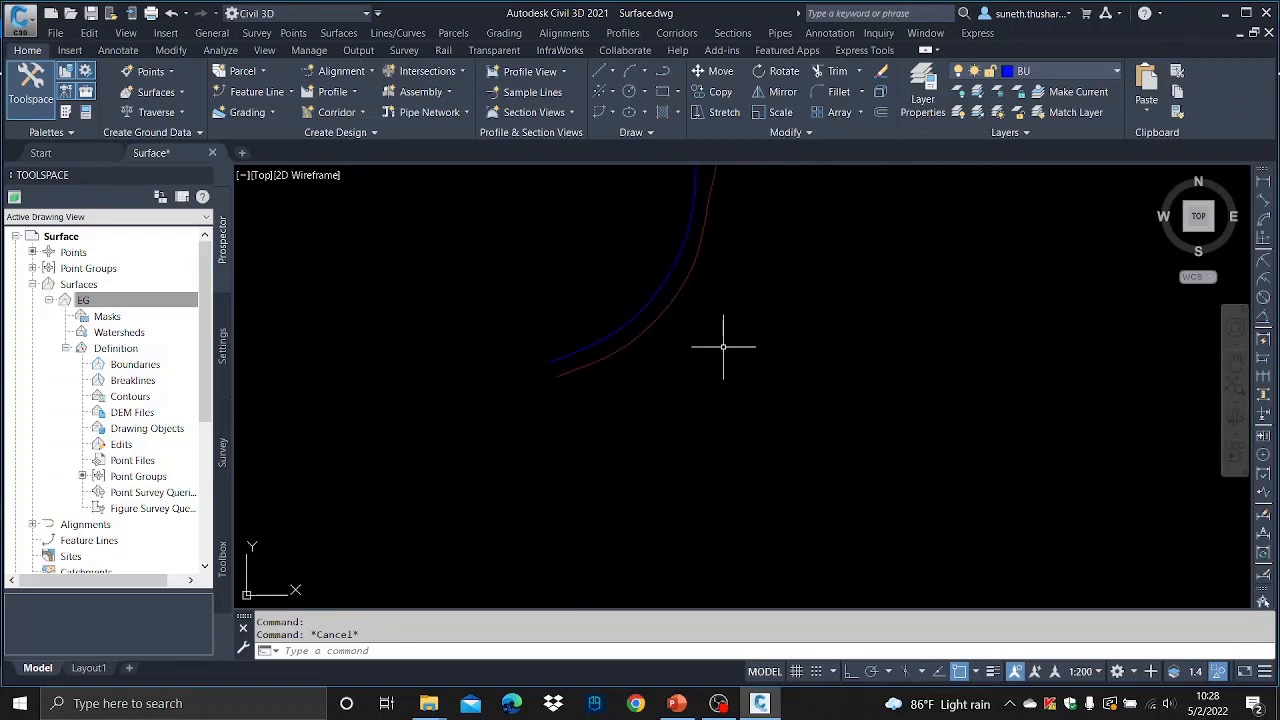
pyautogui.scroll(2, 665, 310)
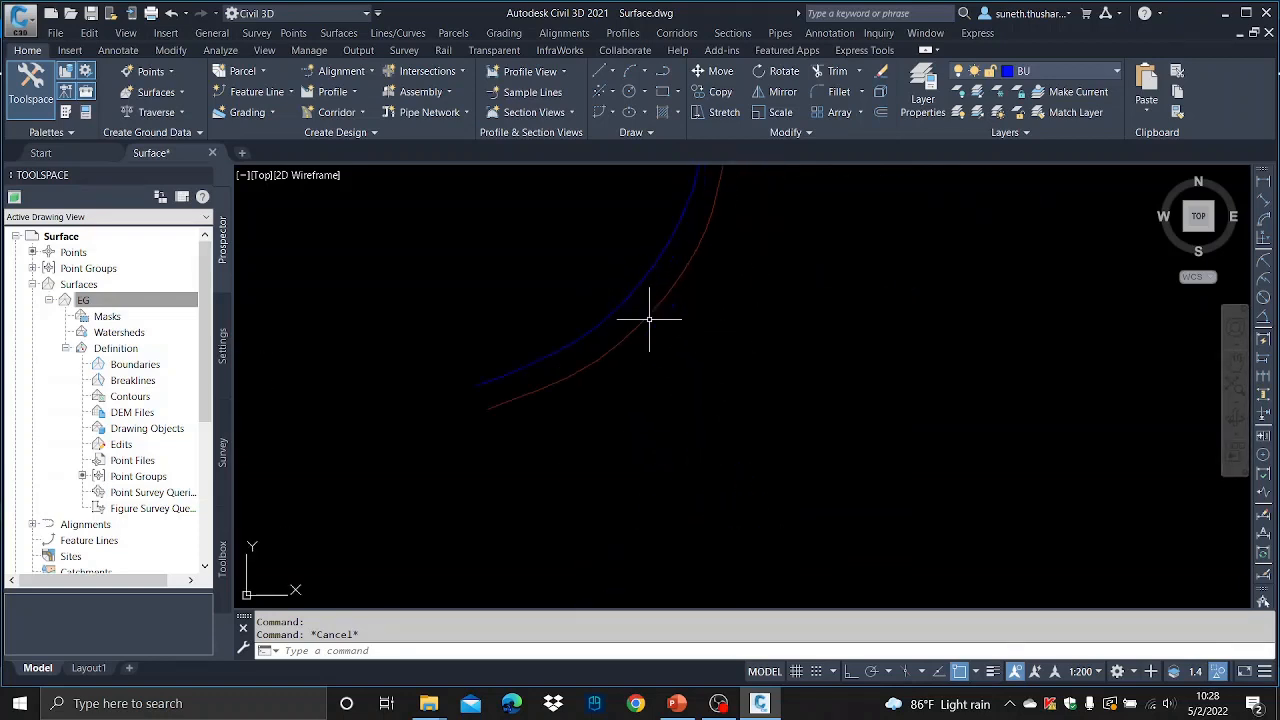
pyautogui.write('m')
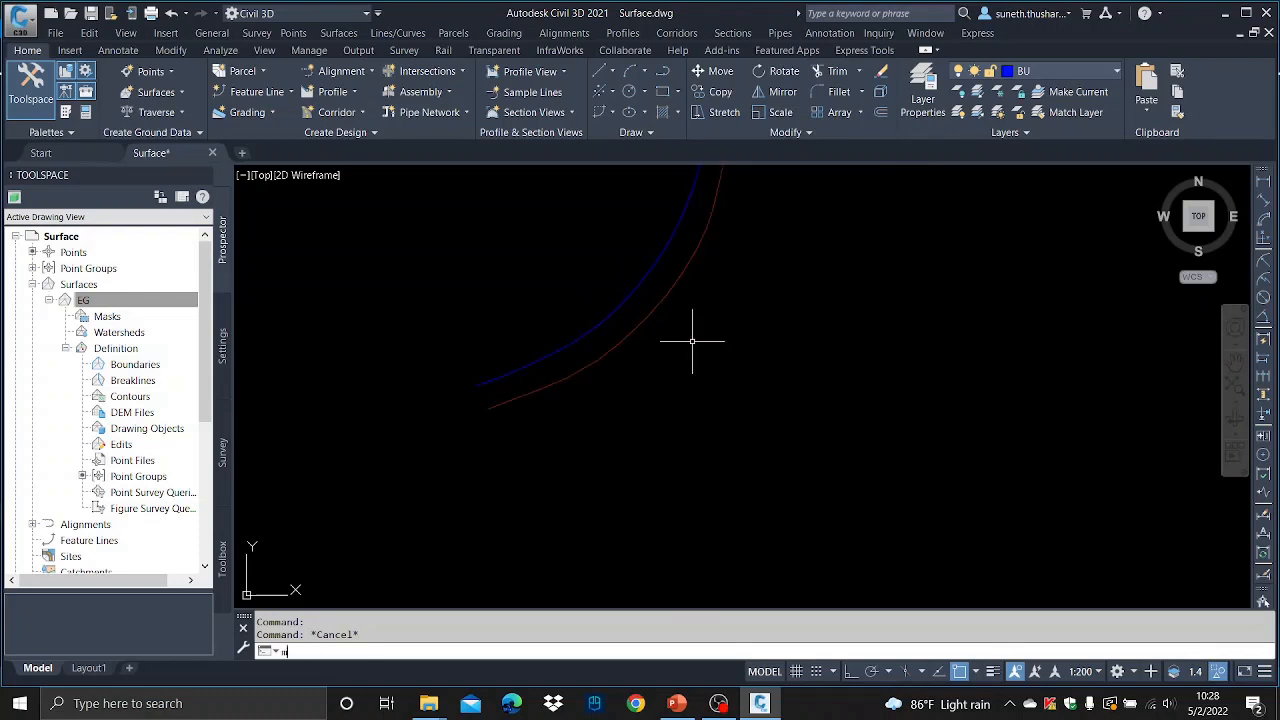
pyautogui.write('a')
pyautogui.press('Return')
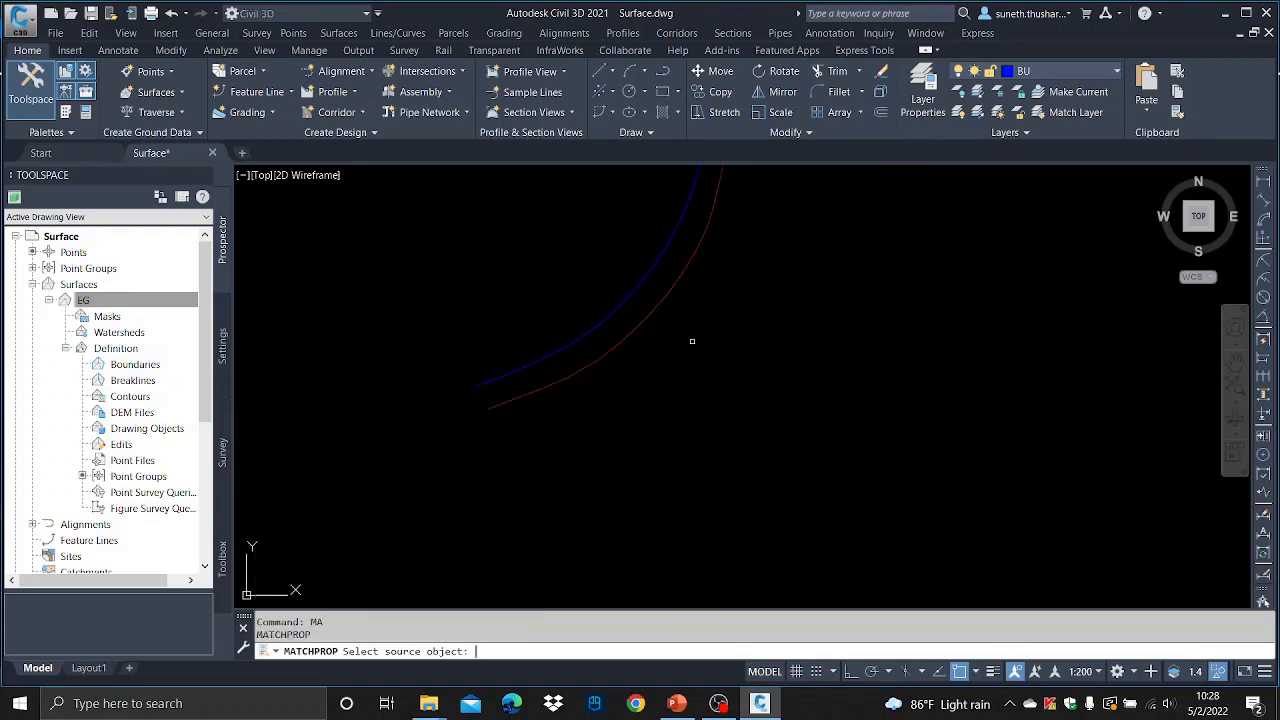
pyautogui.click(634, 323)
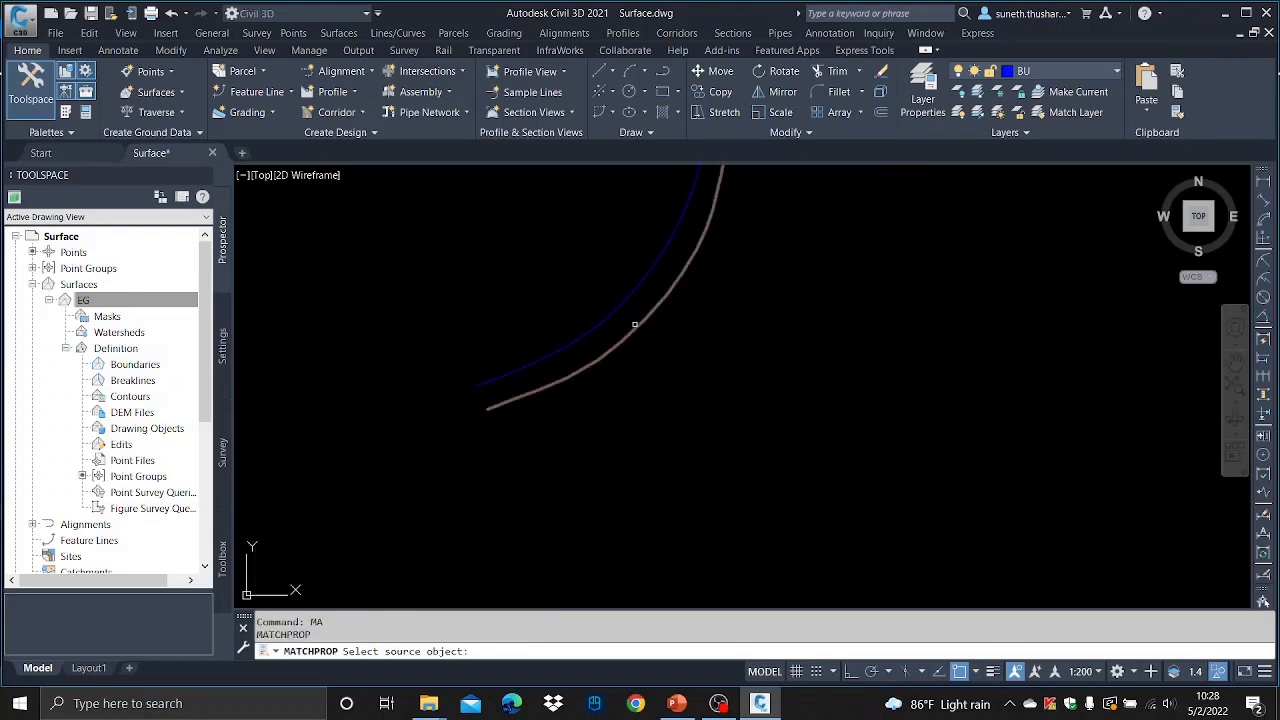
pyautogui.click(618, 309)
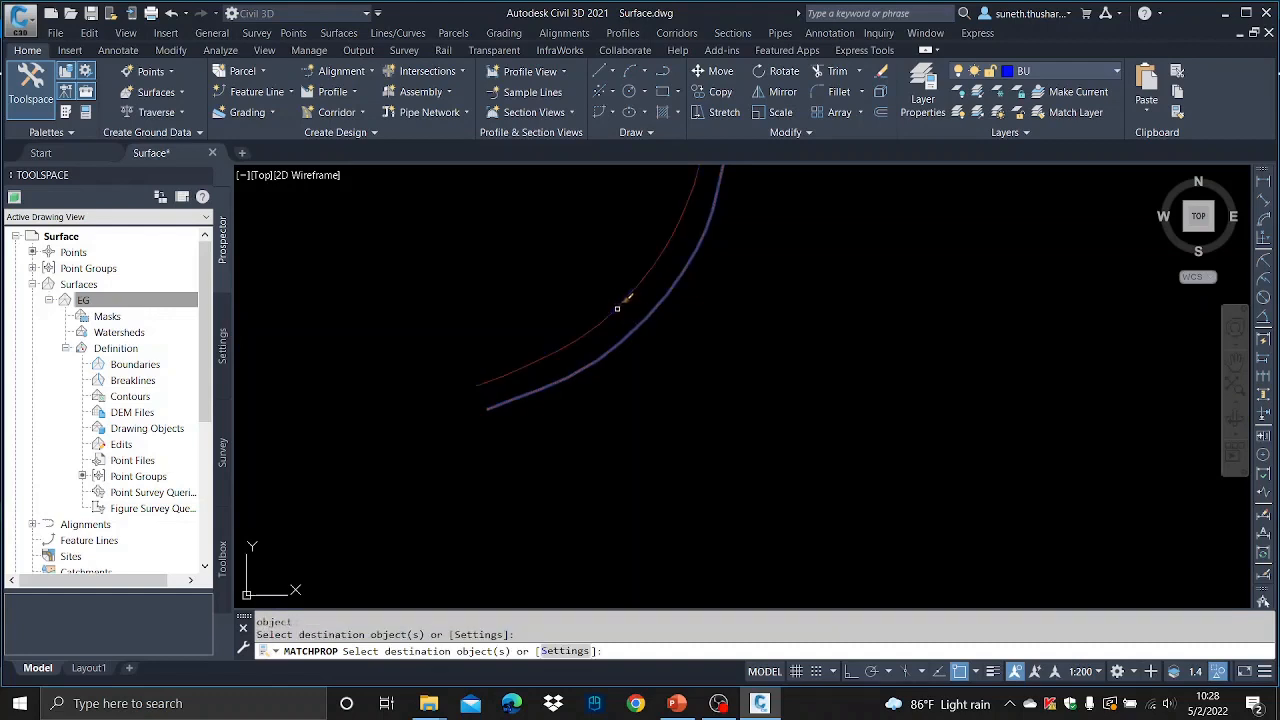
pyautogui.press('Escape')
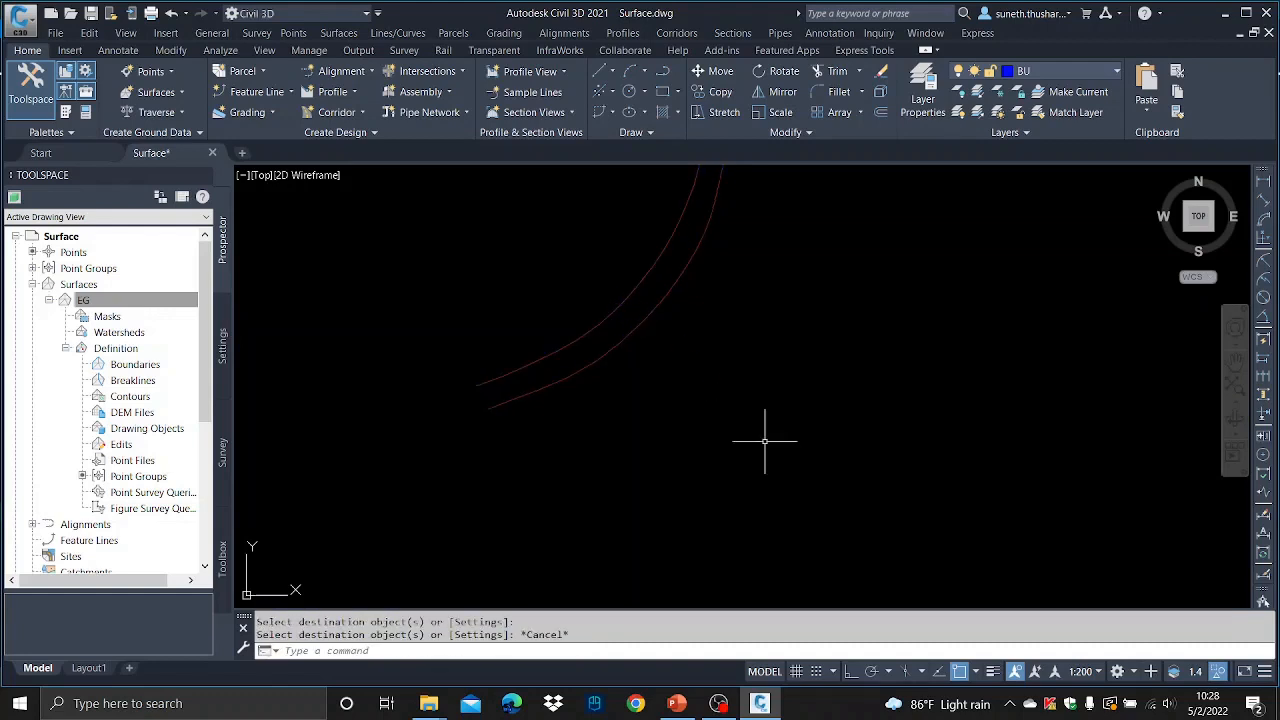
# - Add breaklines to the EG surface definition with description TE and type Proximity
pyautogui.click(136, 381)
pyautogui.rightClick(139, 384)
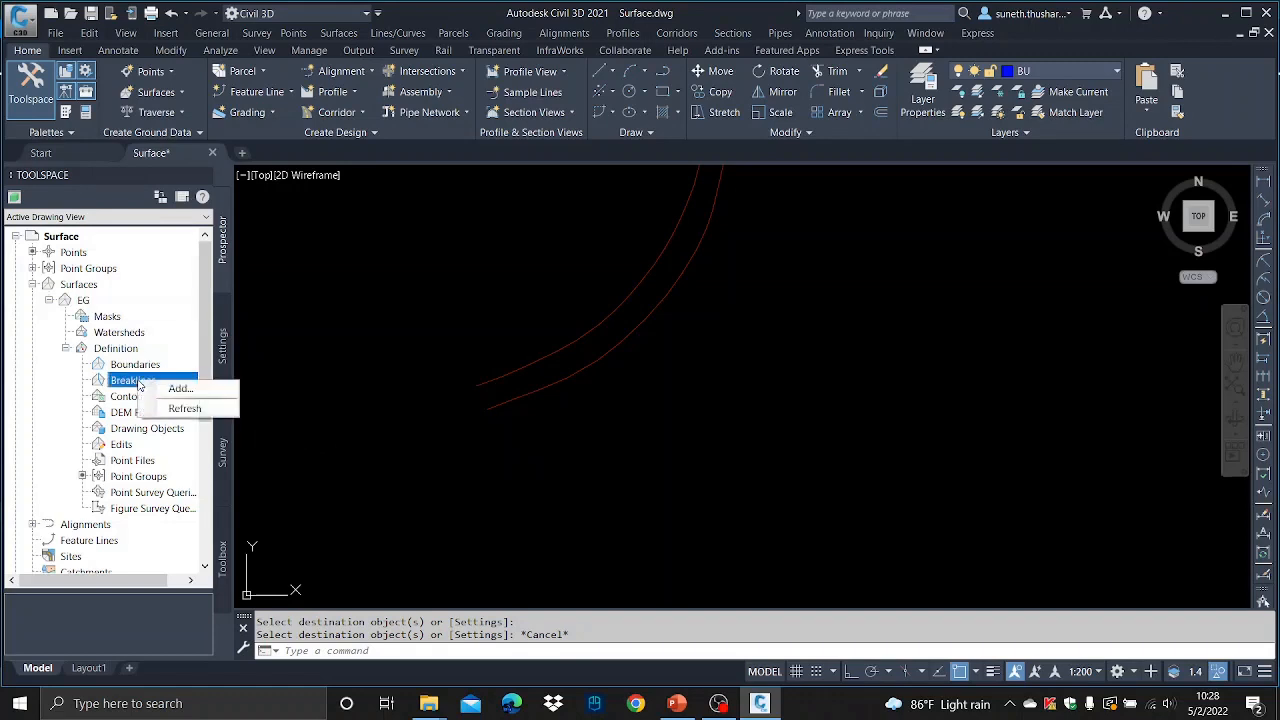
pyautogui.click(178, 388)
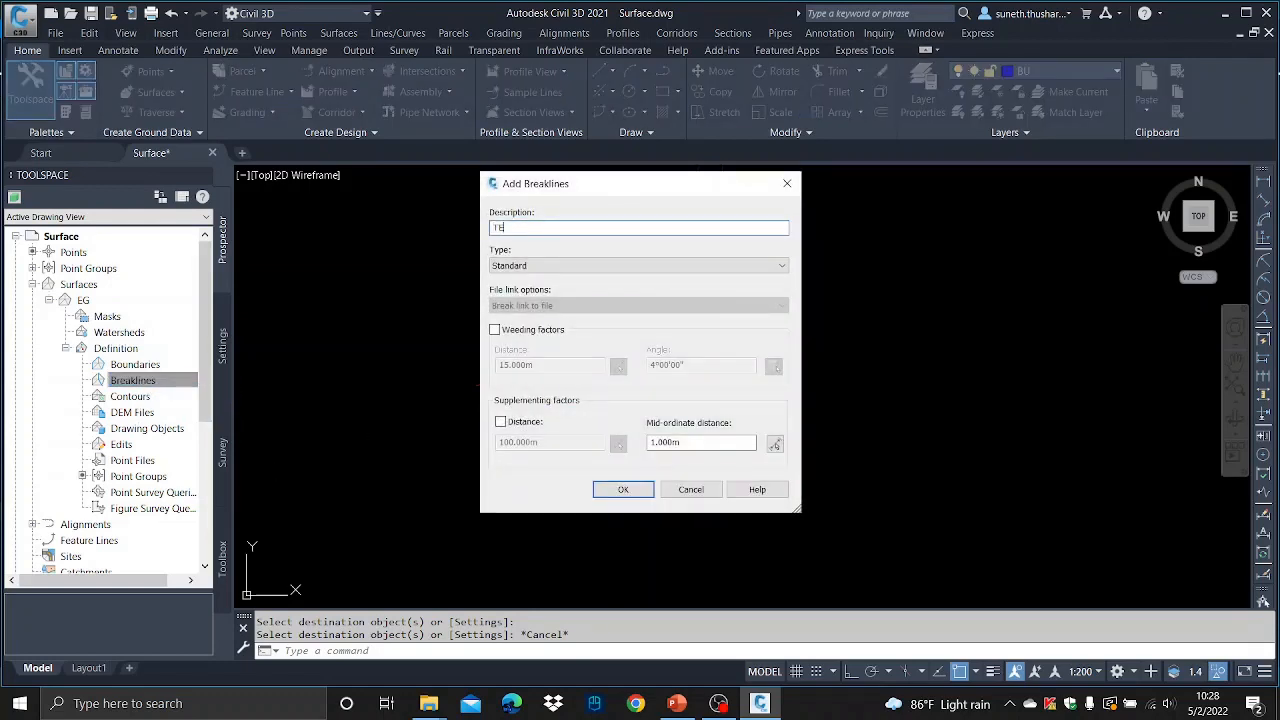
pyautogui.click(728, 265)
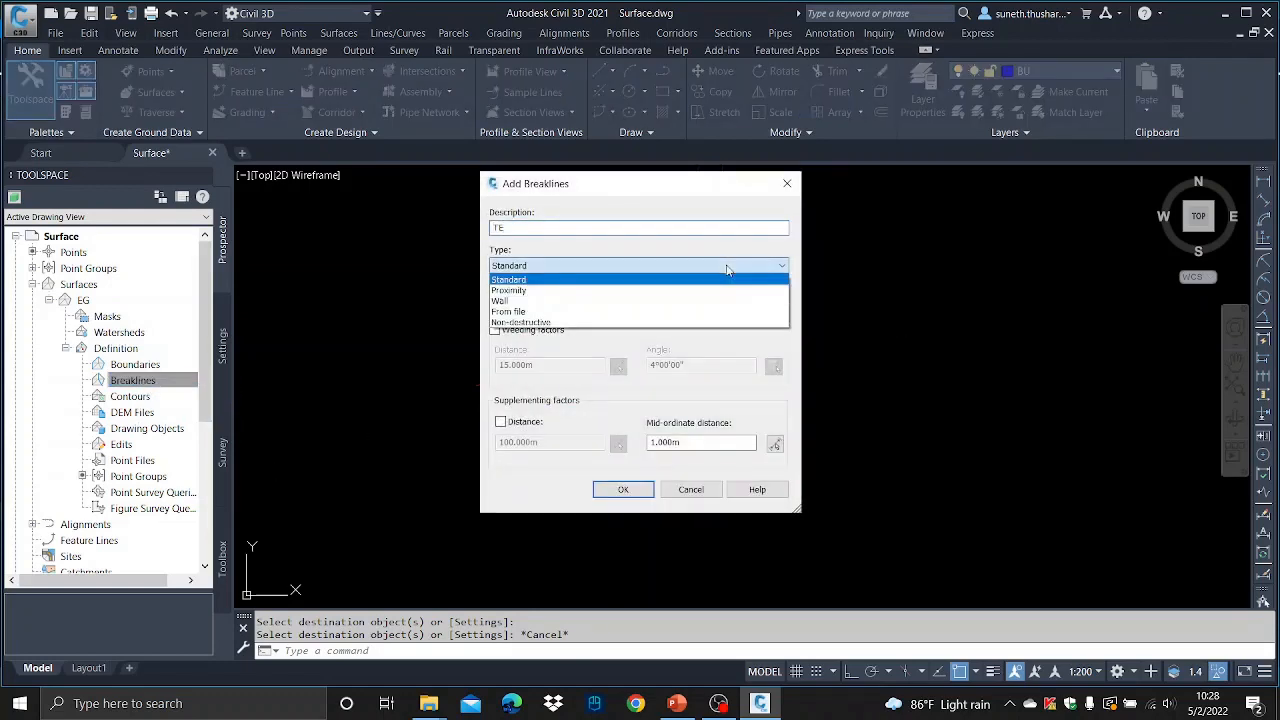
pyautogui.click(690, 294)
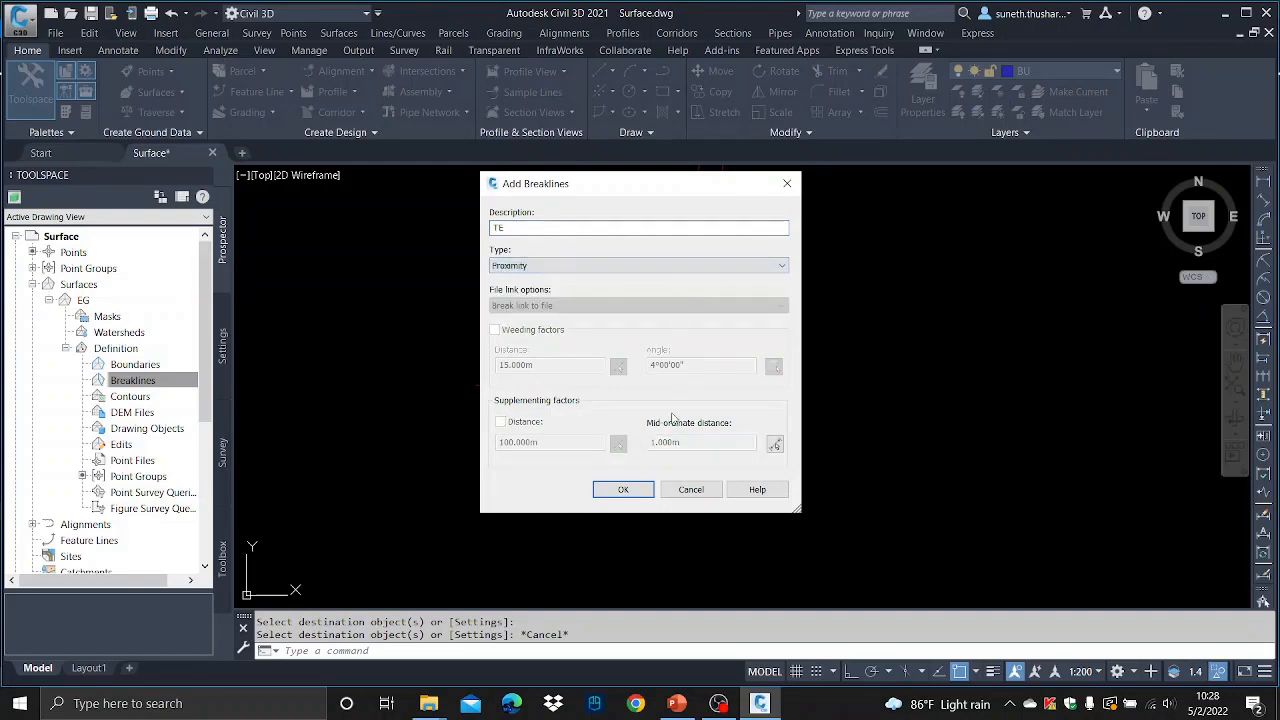
pyautogui.click(622, 489)
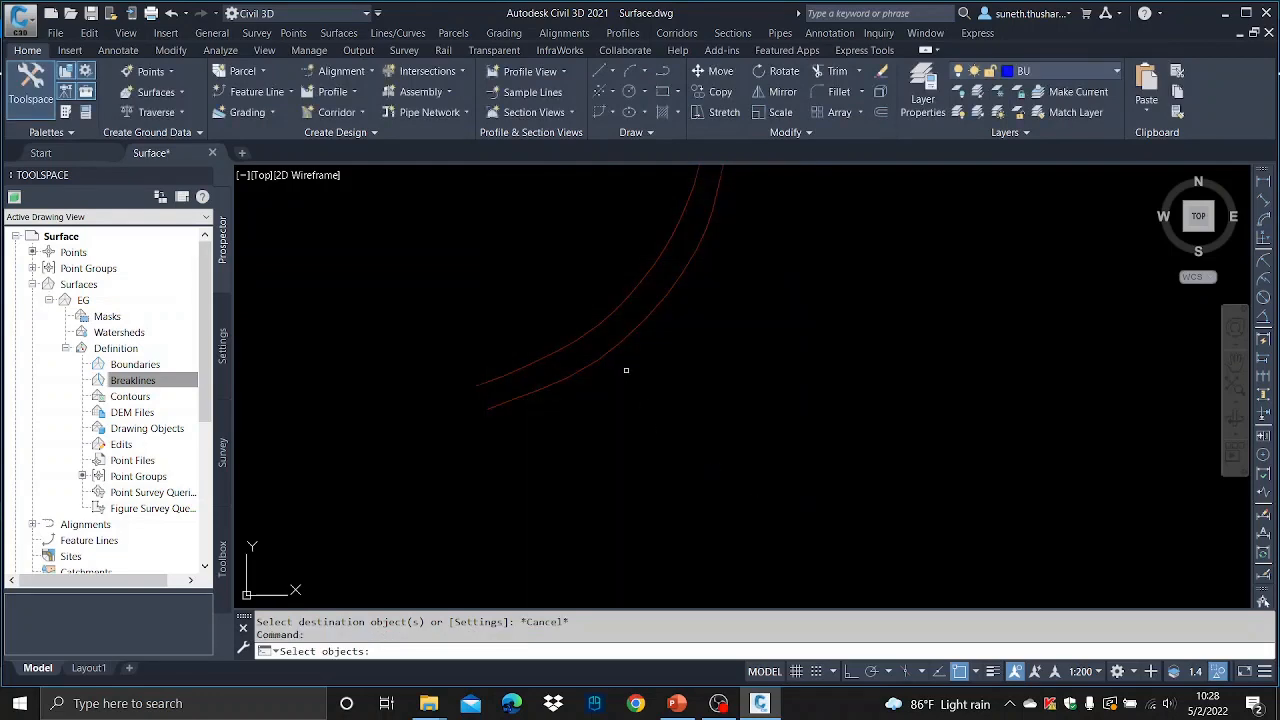
# - Select both road edge polylines as the breakline objects for the EG surface
pyautogui.scroll(-5, 663, 277)
pyautogui.scroll(4, 660, 270)
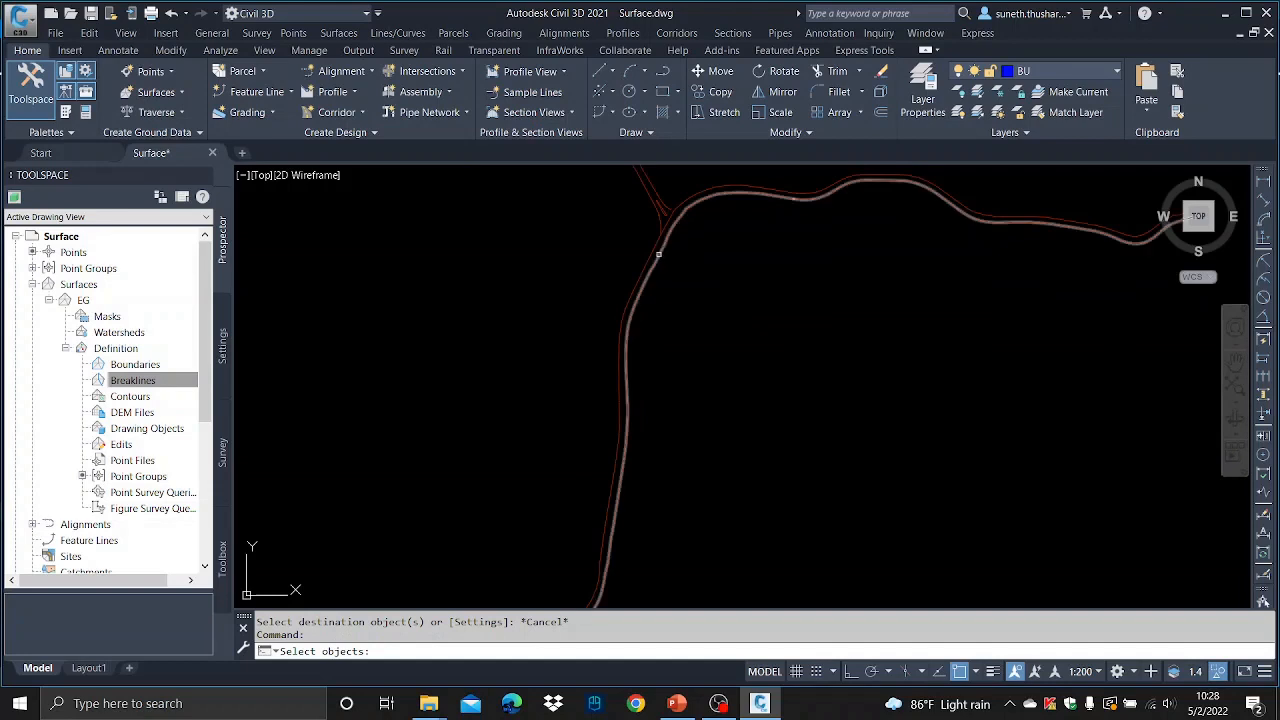
pyautogui.click(652, 248)
pyautogui.click(666, 262)
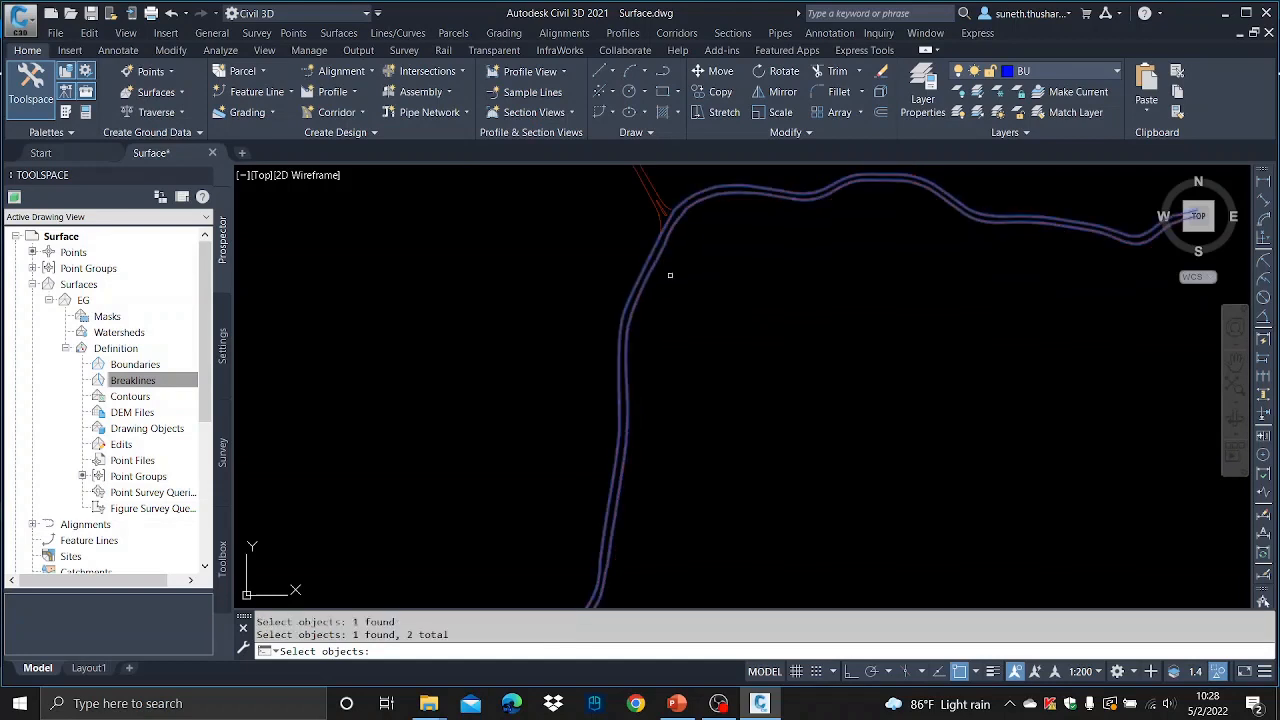
pyautogui.press('Return')
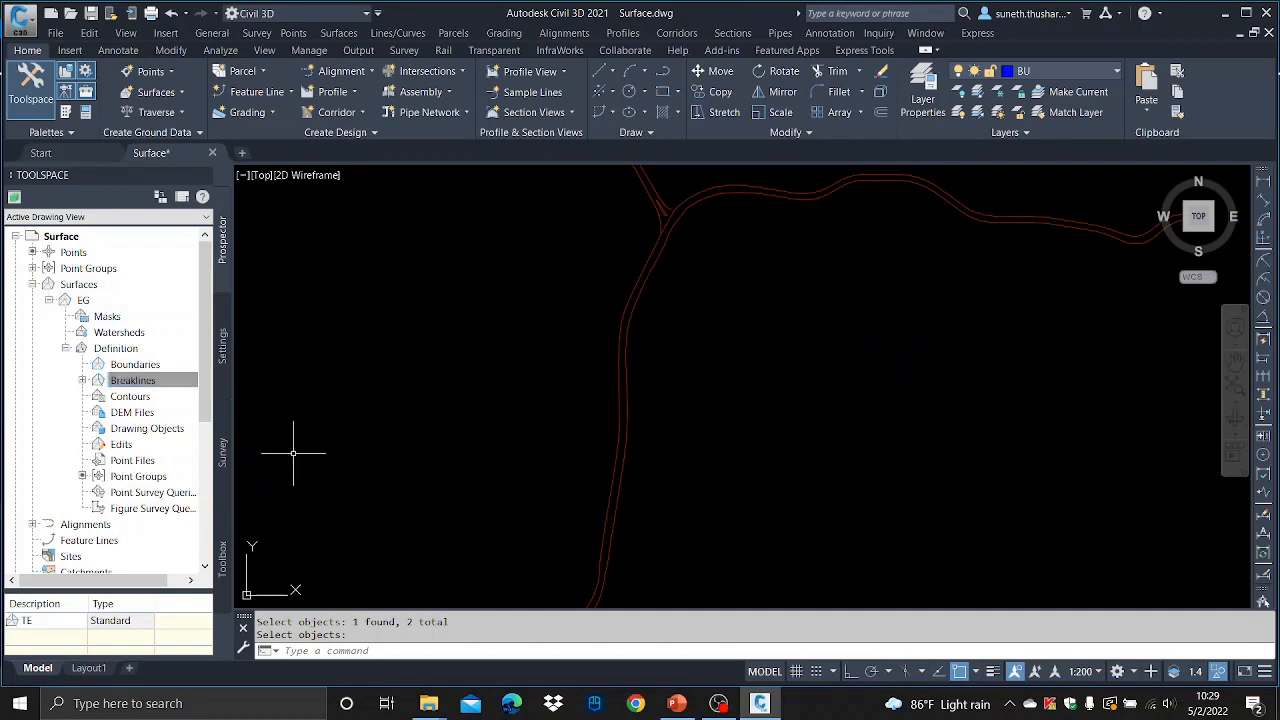
# - End object isolation to bring back all drawing objects
pyautogui.rightClick(445, 341)
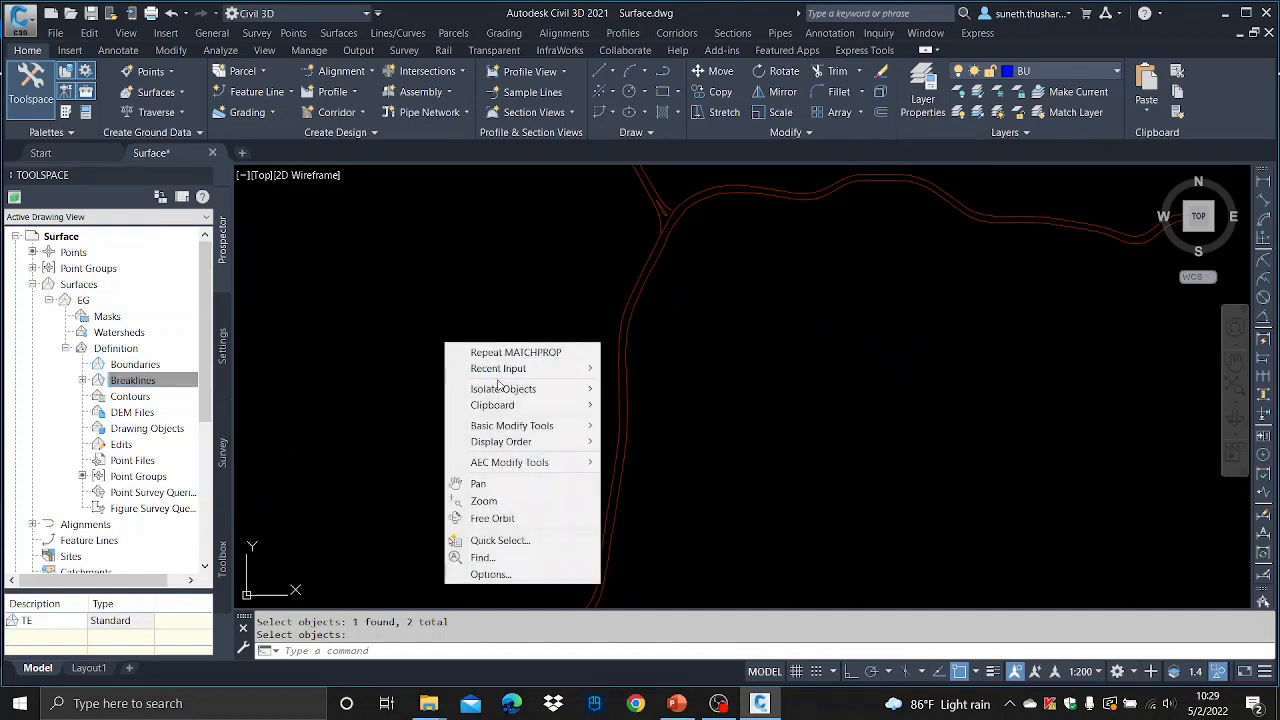
pyautogui.moveTo(535, 390)
pyautogui.click(677, 422)
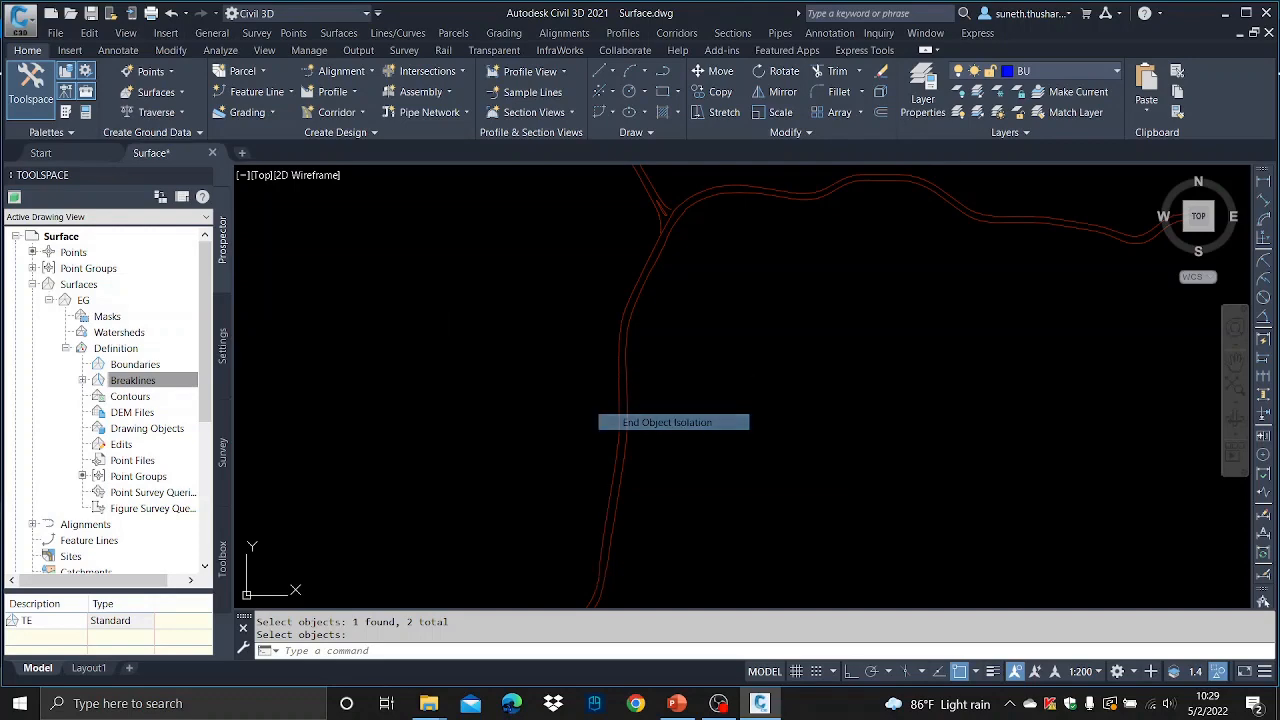
# - Select both existing centre line segments and isolate them from the rest of the drawing
pyautogui.scroll(5, 677, 215)
pyautogui.scroll(6, 677, 215)
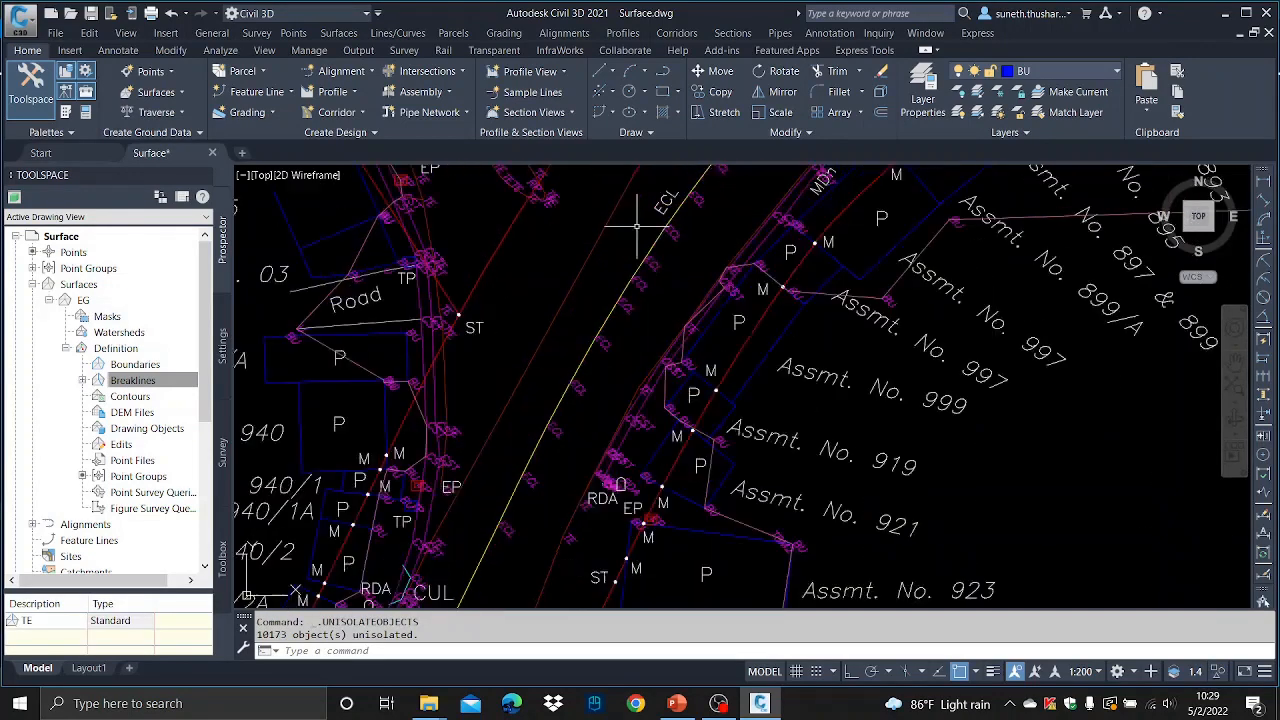
pyautogui.click(664, 250)
pyautogui.scroll(-8, 643, 320)
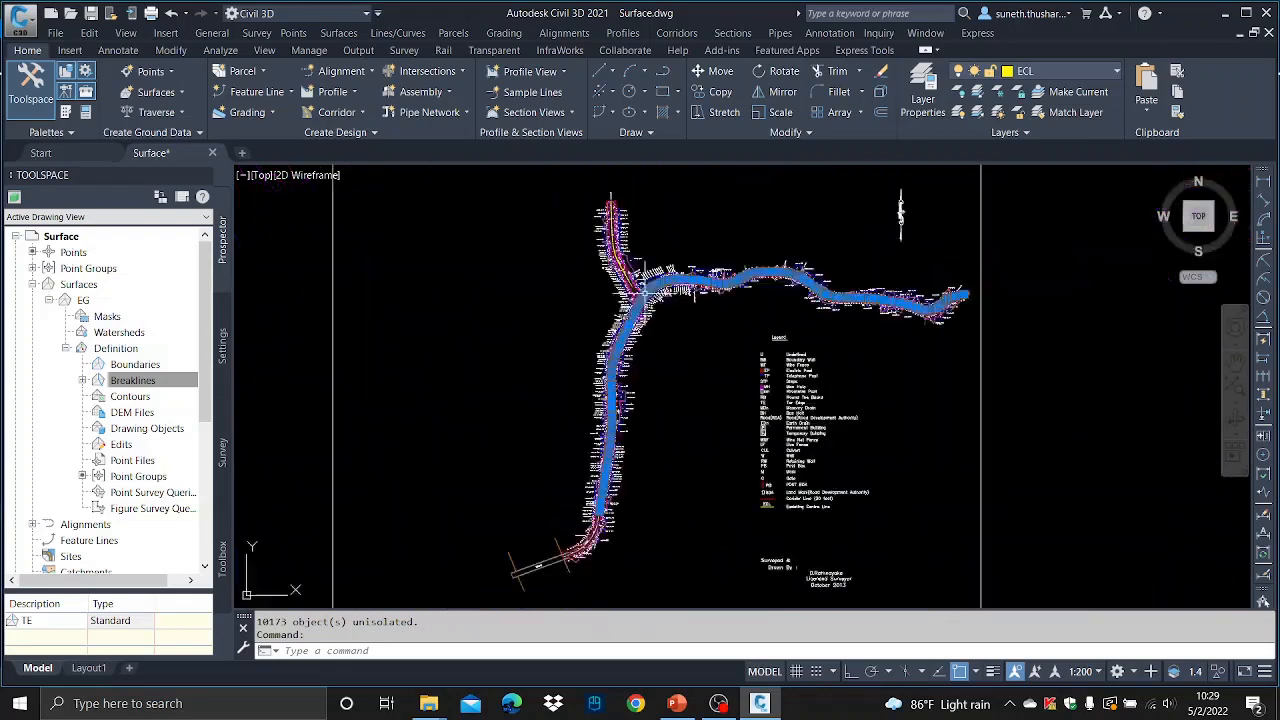
pyautogui.scroll(5, 650, 400)
pyautogui.scroll(6, 611, 237)
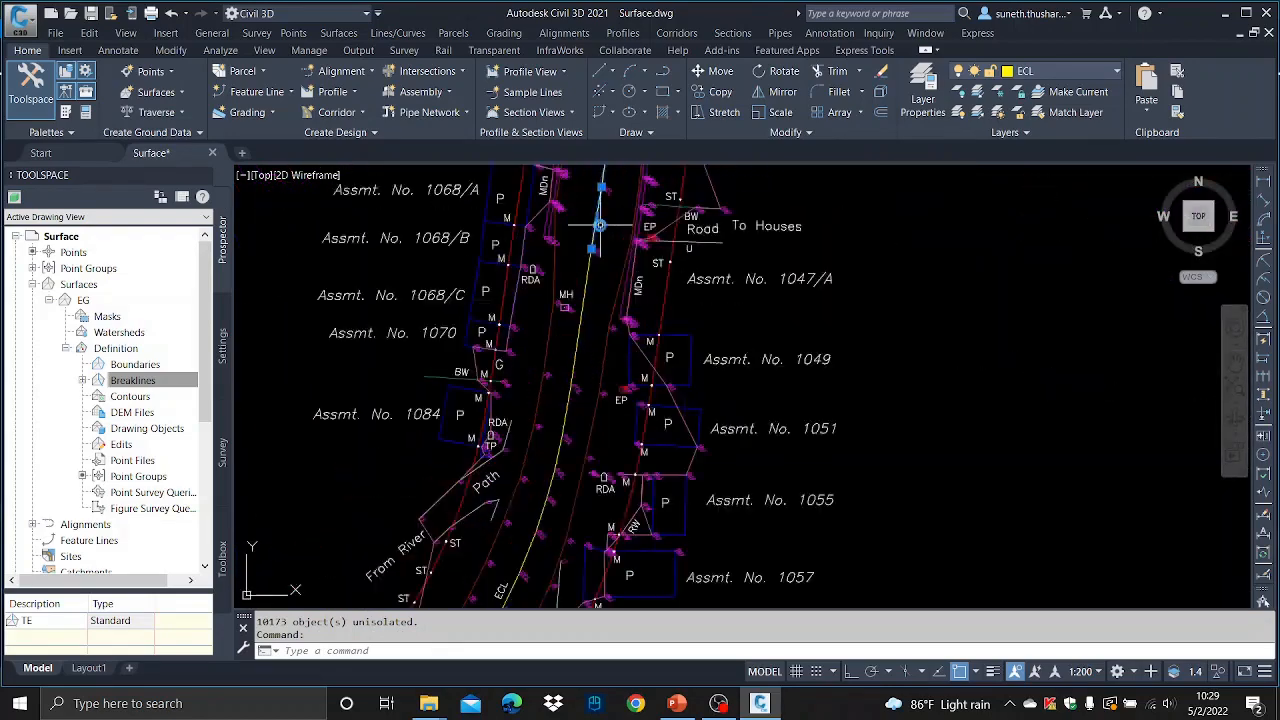
pyautogui.scroll(-8, 607, 323)
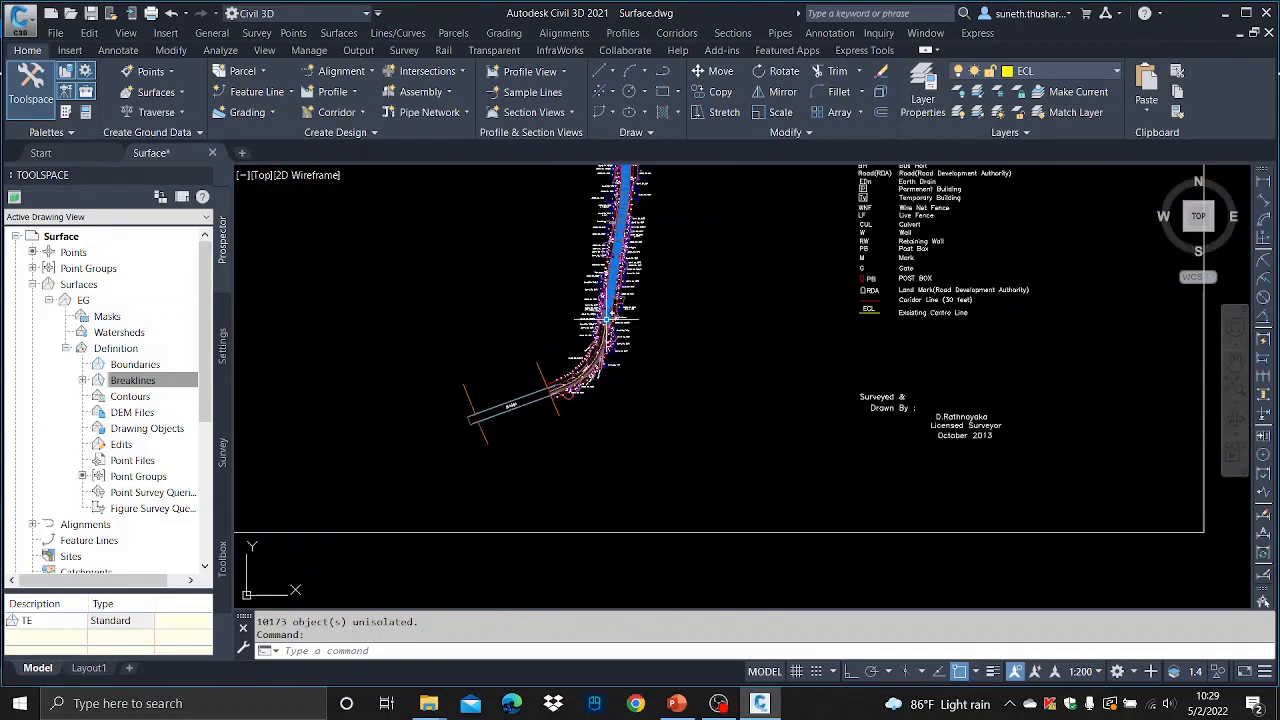
pyautogui.scroll(5, 655, 290)
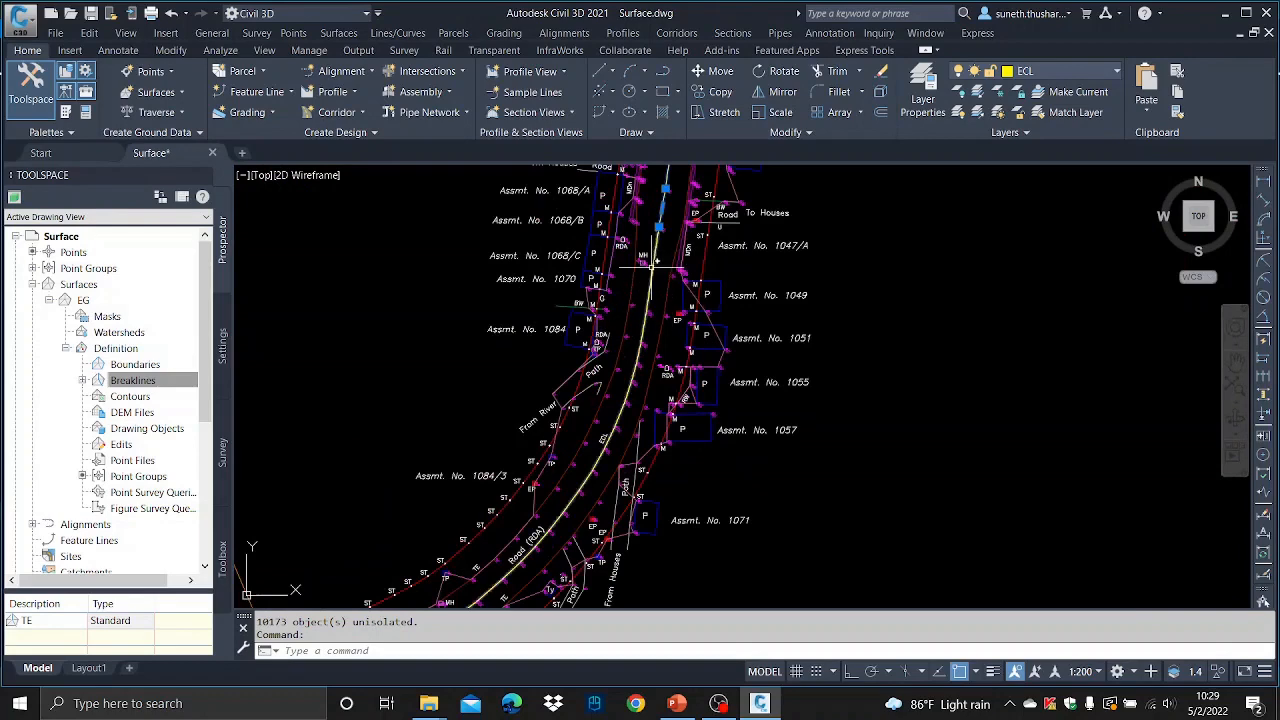
pyautogui.click(653, 296)
pyautogui.scroll(-6, 653, 296)
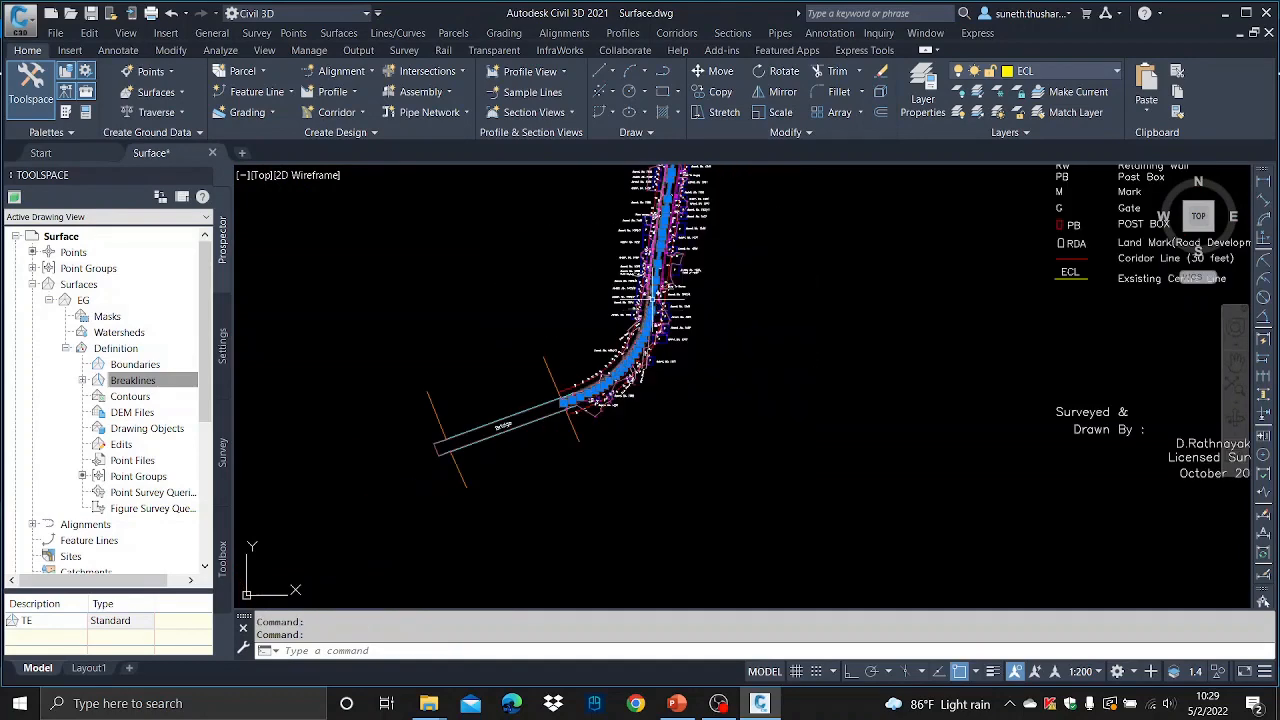
pyautogui.rightClick(549, 263)
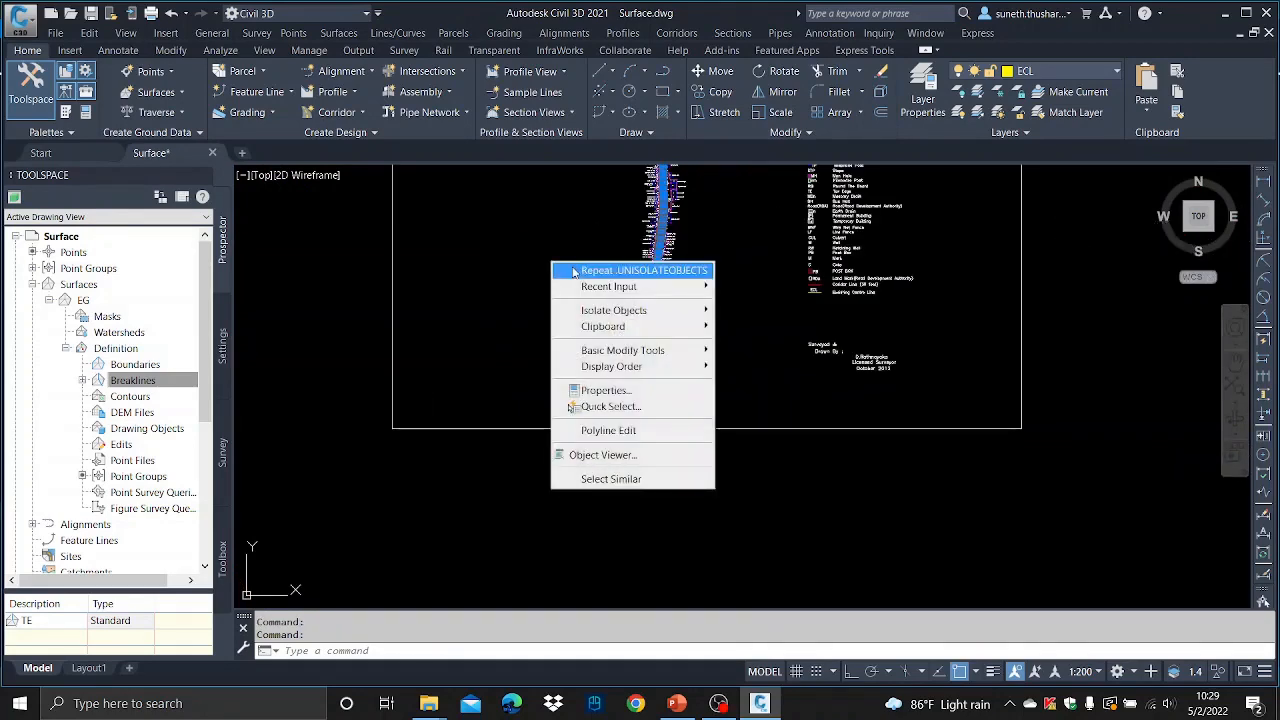
pyautogui.moveTo(649, 310)
pyautogui.click(771, 312)
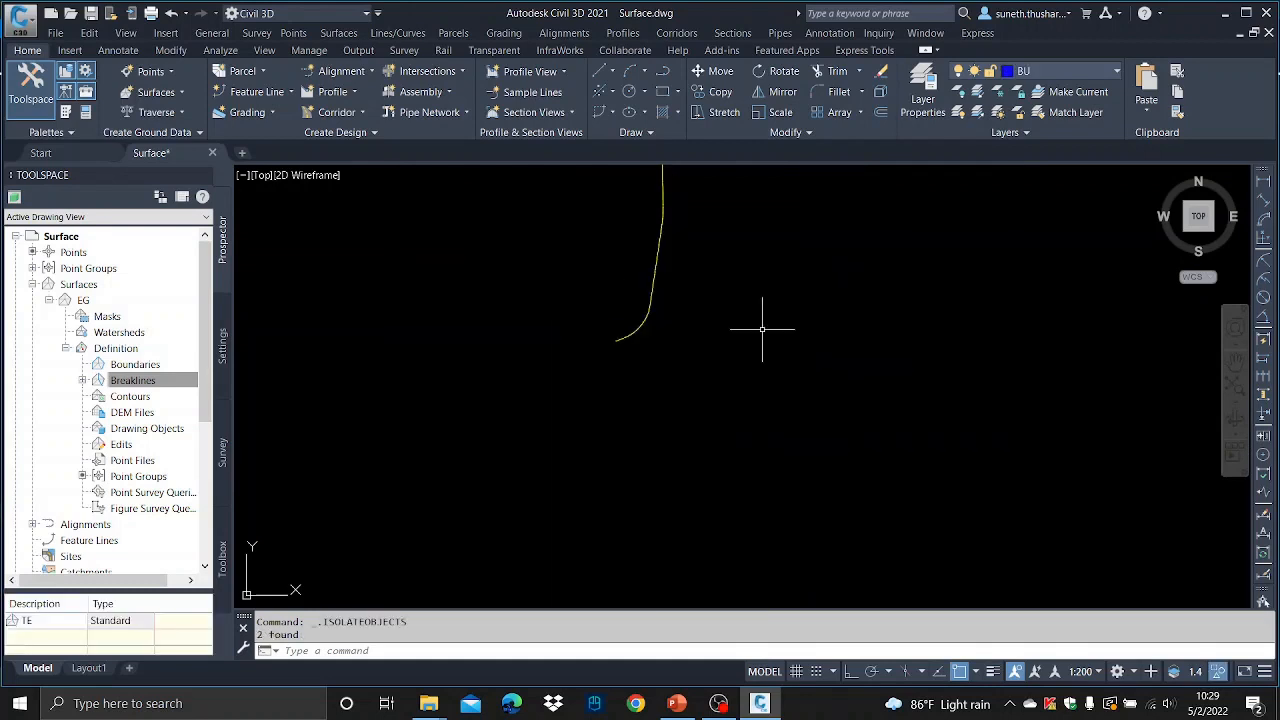
# - Inspect the isolated centre line segments where they meet by selecting them, then cancel the selection
pyautogui.scroll(-2, 657, 285)
pyautogui.click(660, 279)
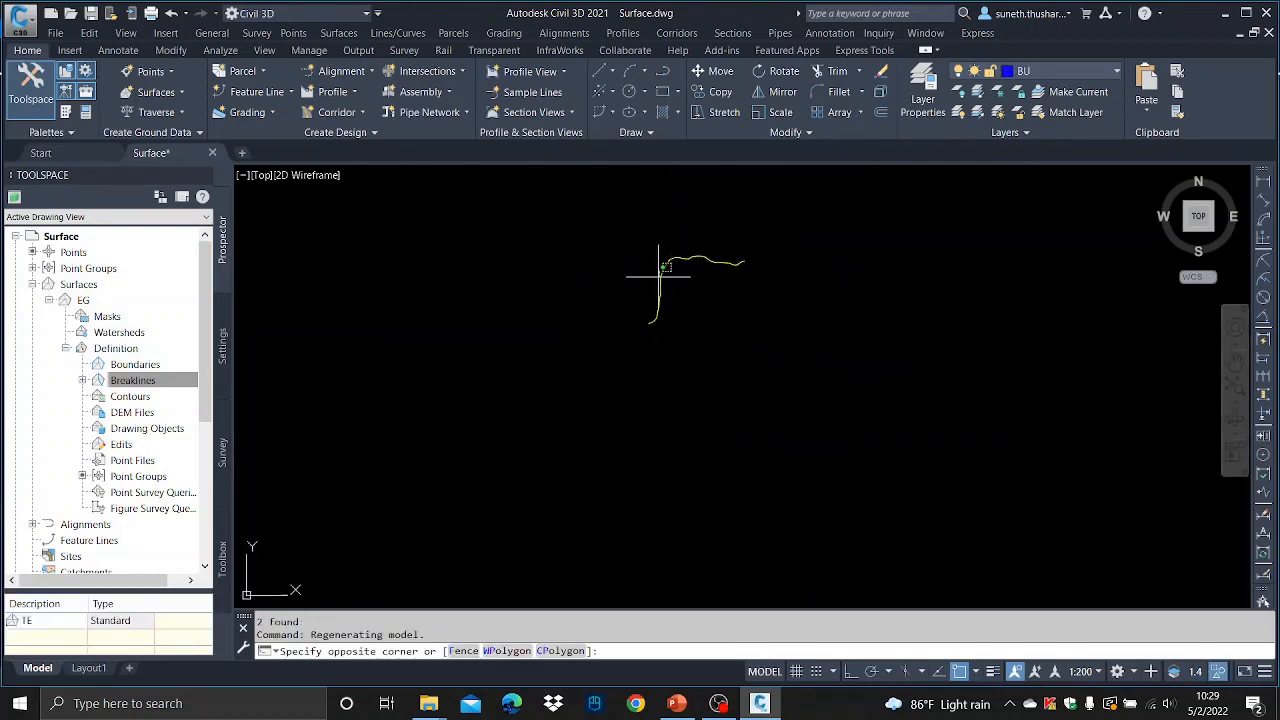
pyautogui.scroll(3, 659, 281)
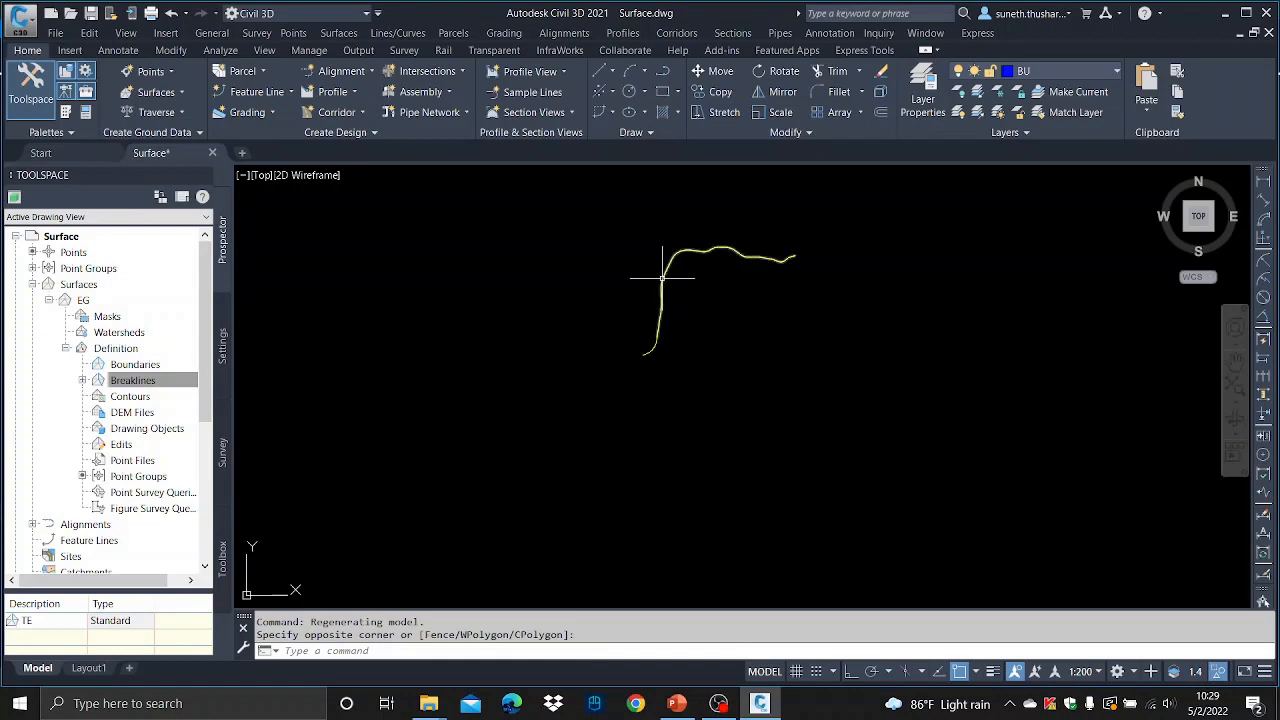
pyautogui.click(663, 340)
pyautogui.scroll(3, 651, 323)
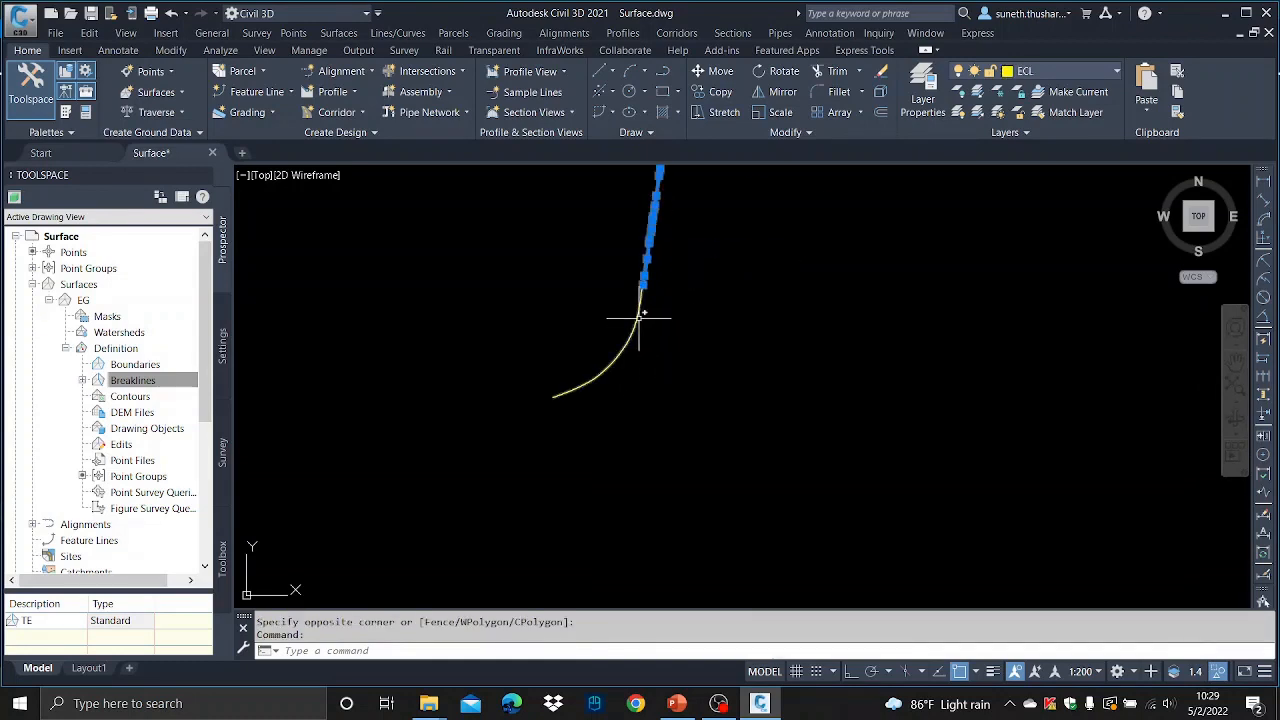
pyautogui.click(646, 317)
pyautogui.press('Escape')
pyautogui.press('Escape')
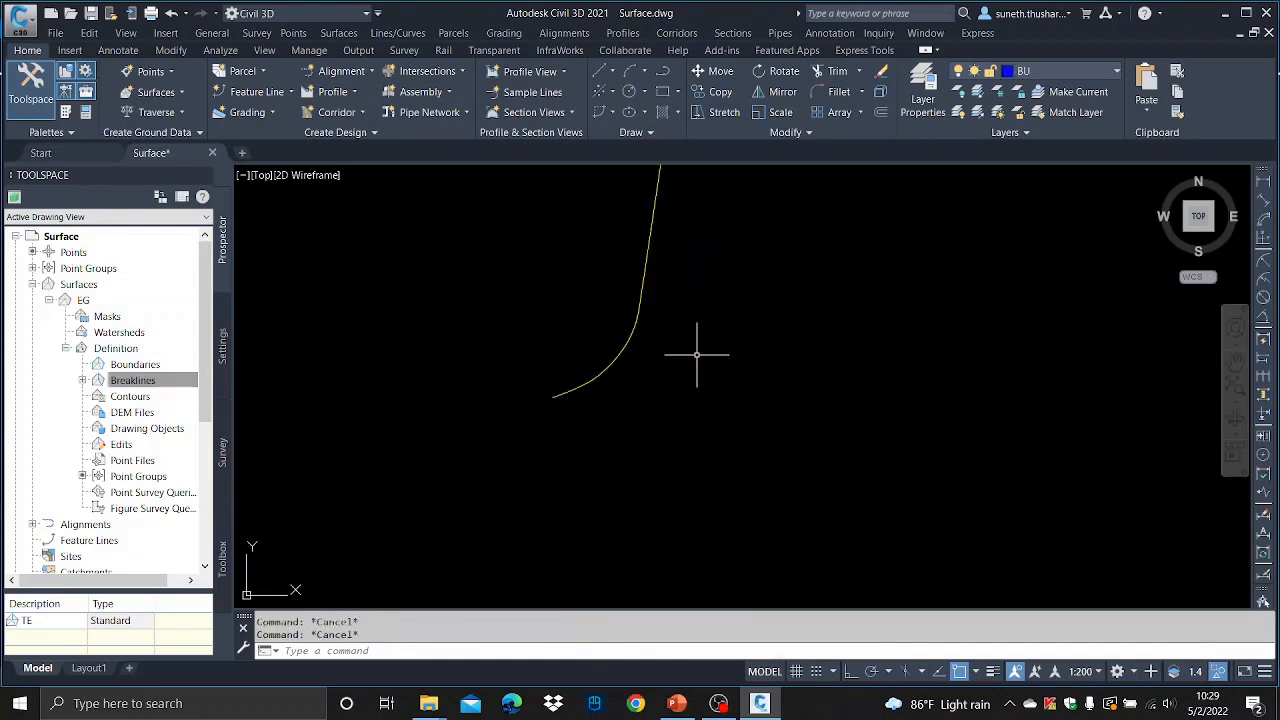
# - Join the two centre line segments into one polyline with PEDIT Multiple Join and a fuzz distance of 0
pyautogui.scroll(-5, 647, 373)
pyautogui.write('pe')
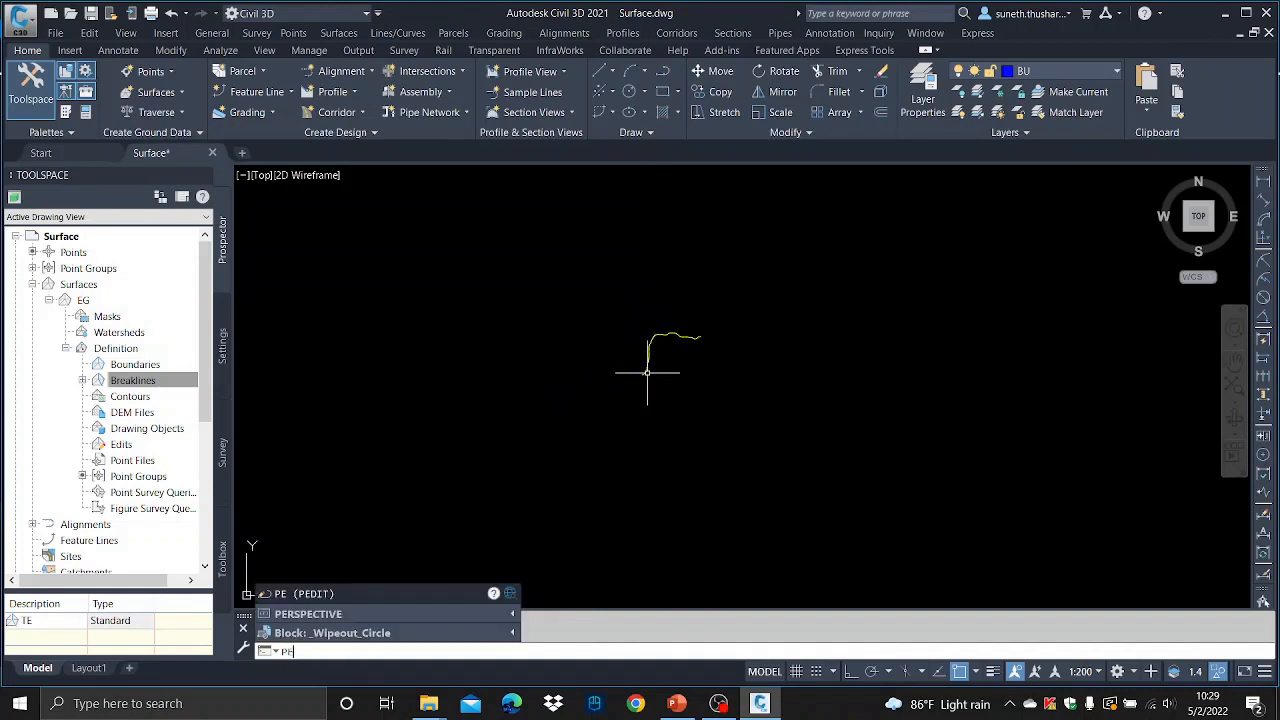
pyautogui.press('Return')
pyautogui.write('m')
pyautogui.press('Return')
pyautogui.click(743, 399)
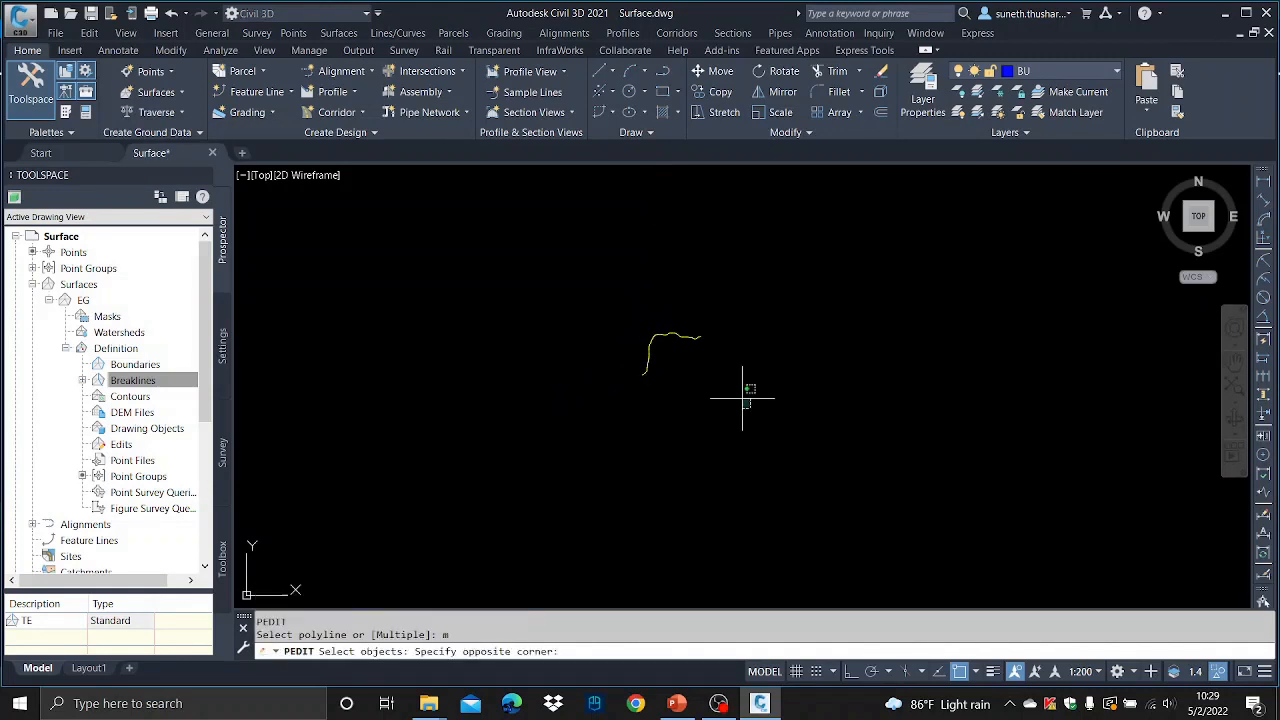
pyautogui.click(601, 281)
pyautogui.press('Return')
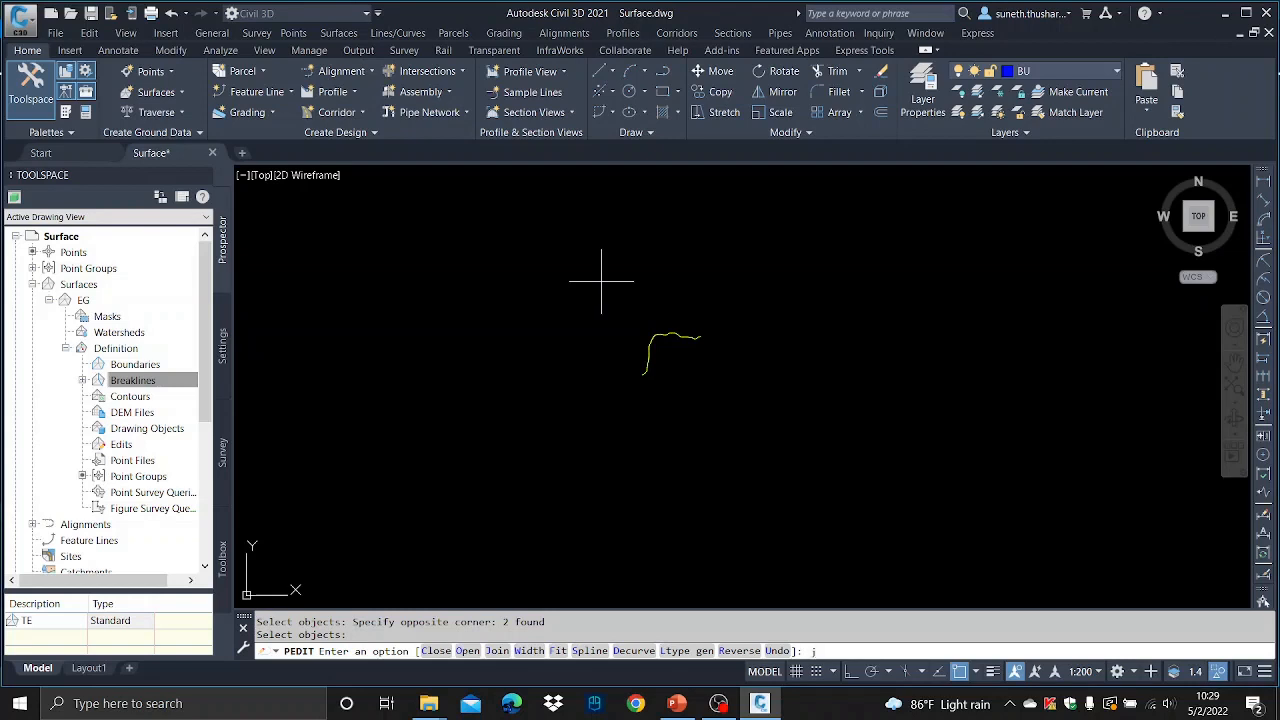
pyautogui.write('j')
pyautogui.press('Return')
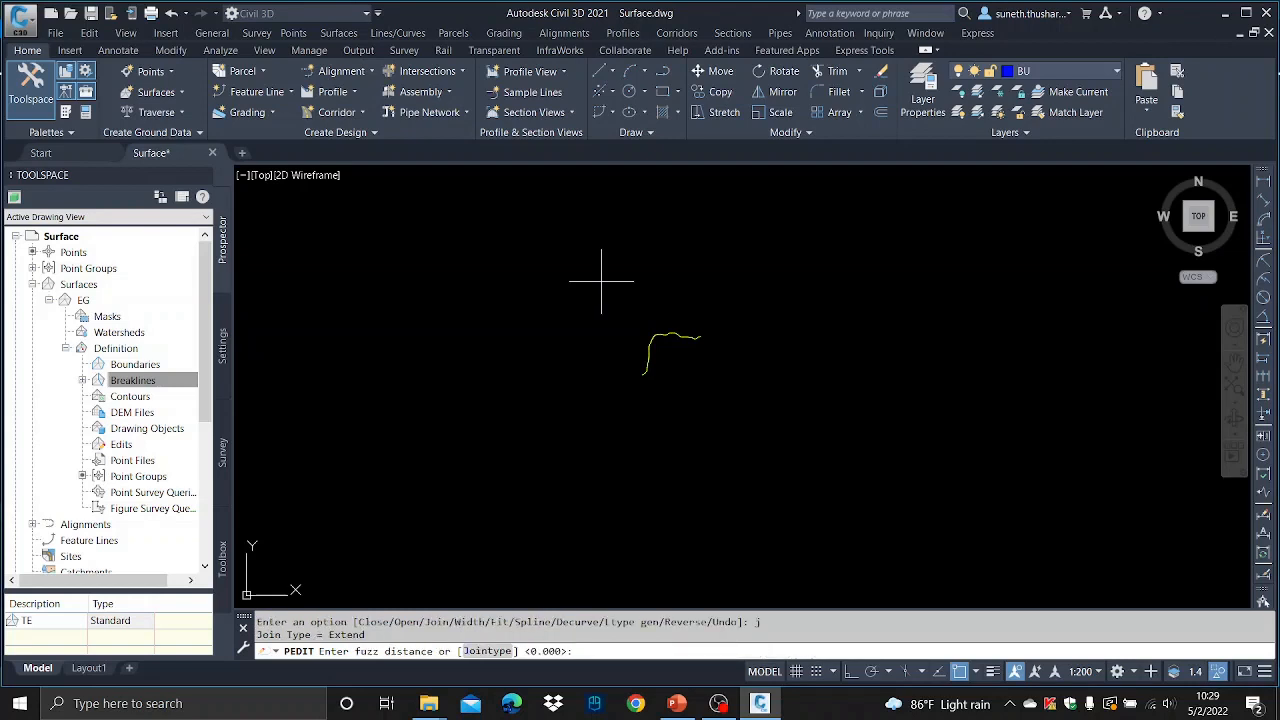
pyautogui.press('Return')
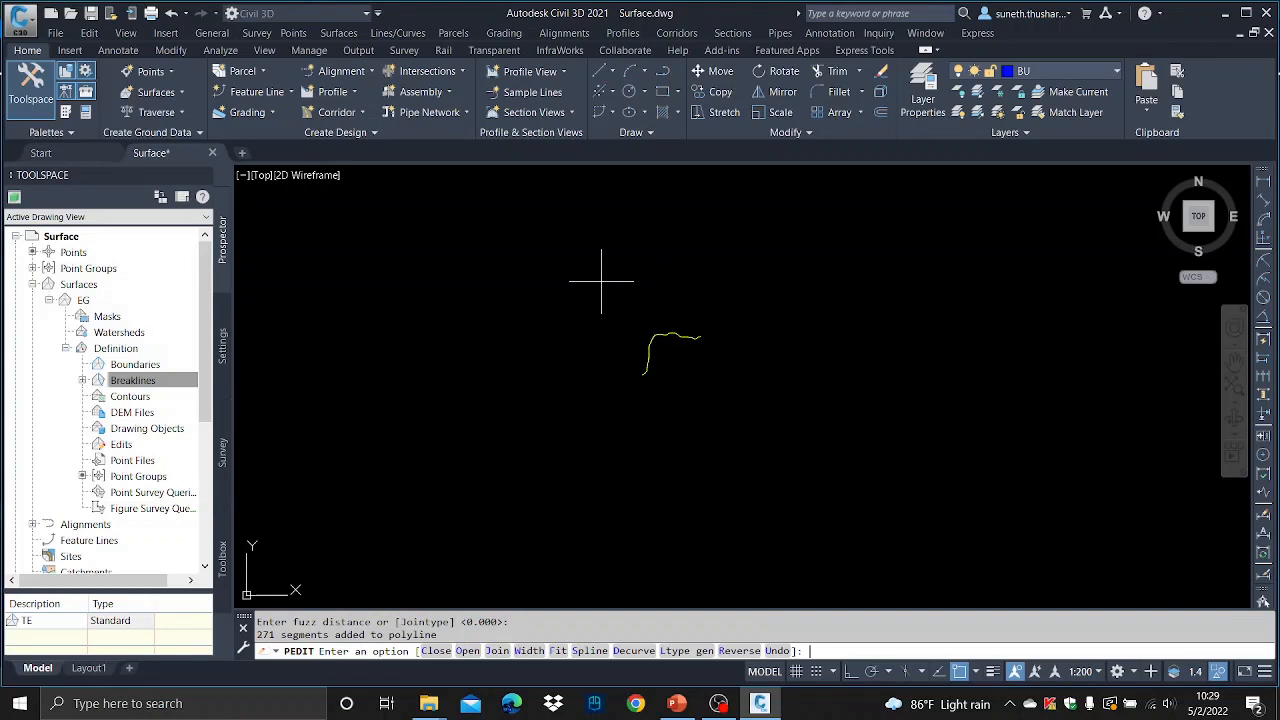
pyautogui.press('Return')
# - Select the joined centre line to check that it is a single polyline
pyautogui.scroll(8, 655, 345)
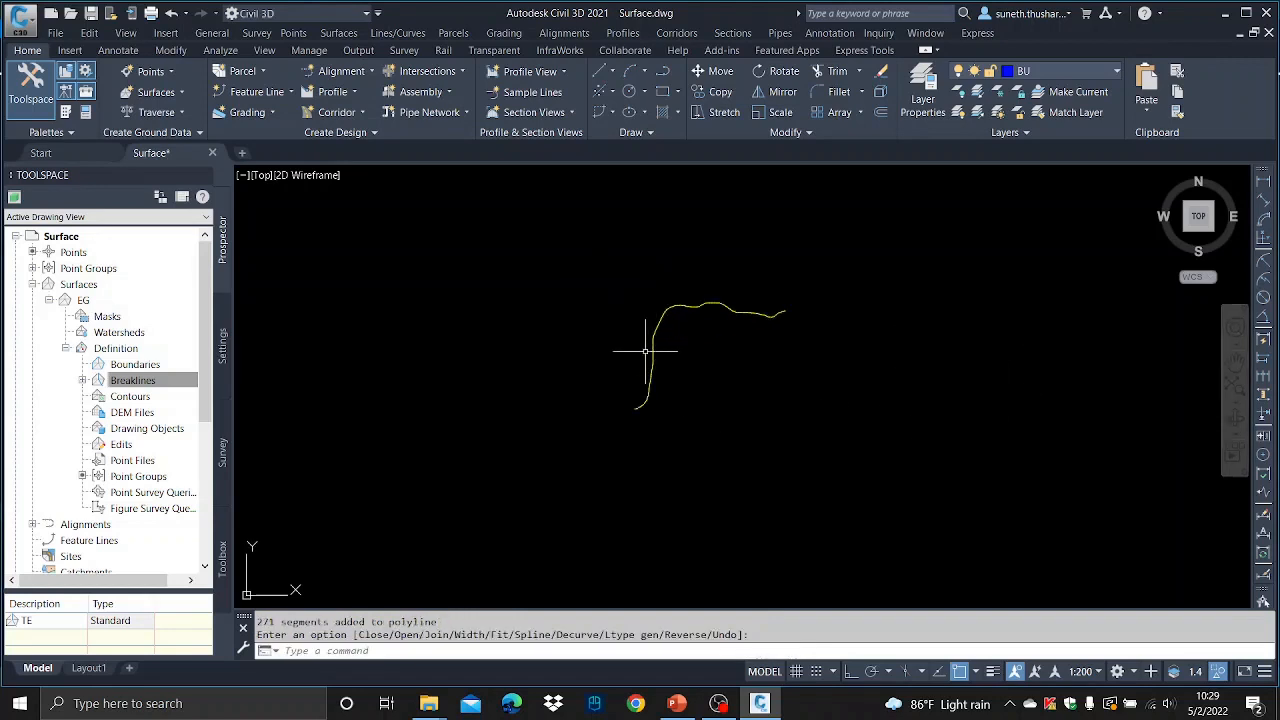
pyautogui.click(665, 338)
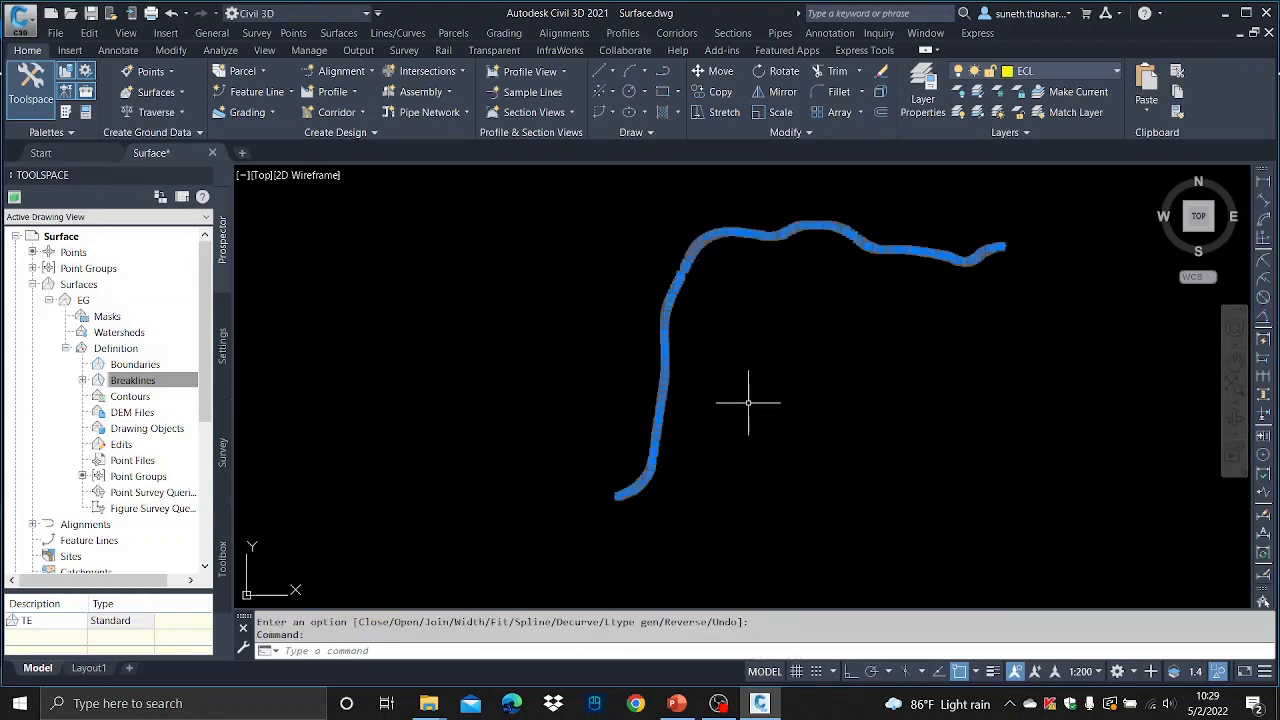
pyautogui.press('Escape')
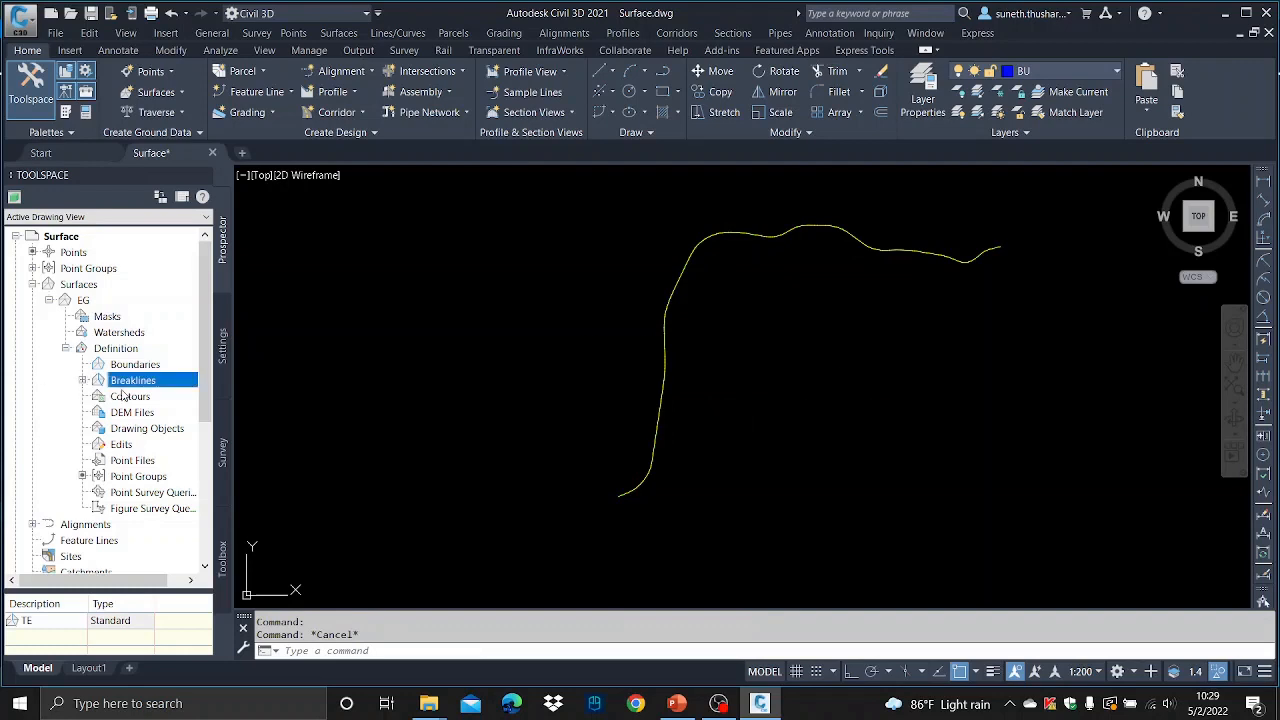
# - Add breaklines to the EG surface definition with description CL and type Standard
pyautogui.click(176, 385)
pyautogui.rightClick(162, 382)
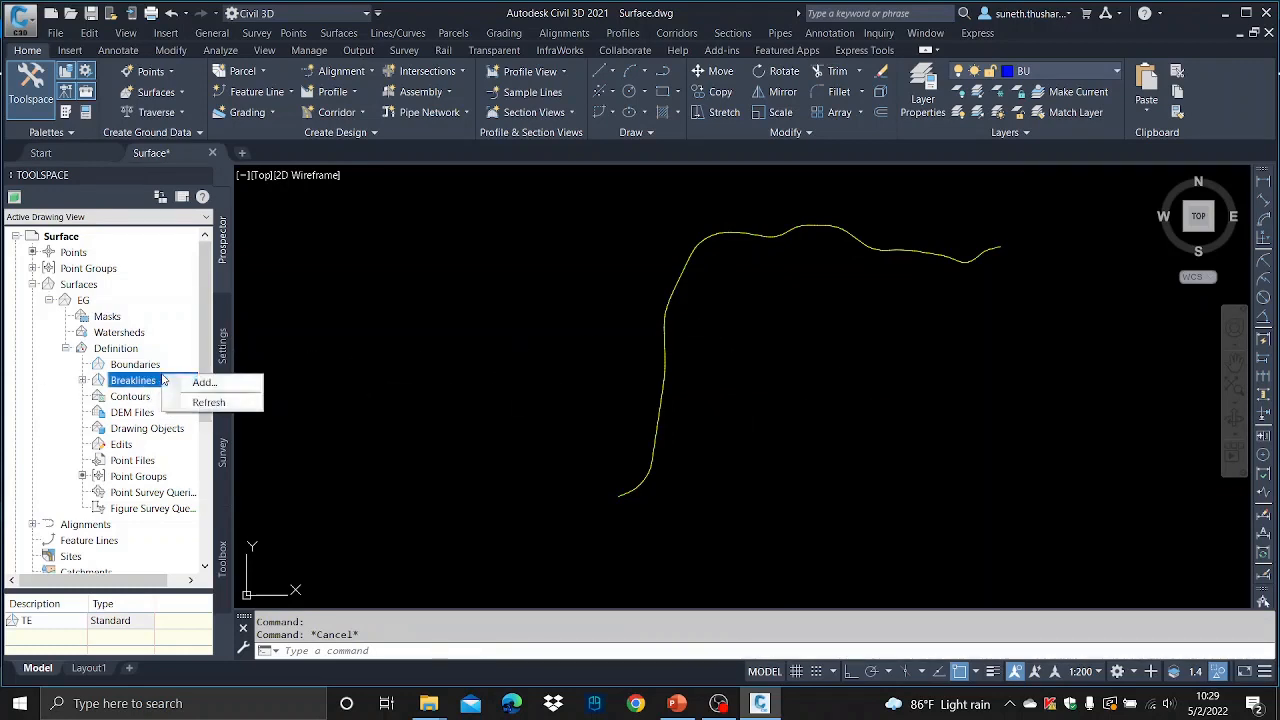
pyautogui.click(206, 382)
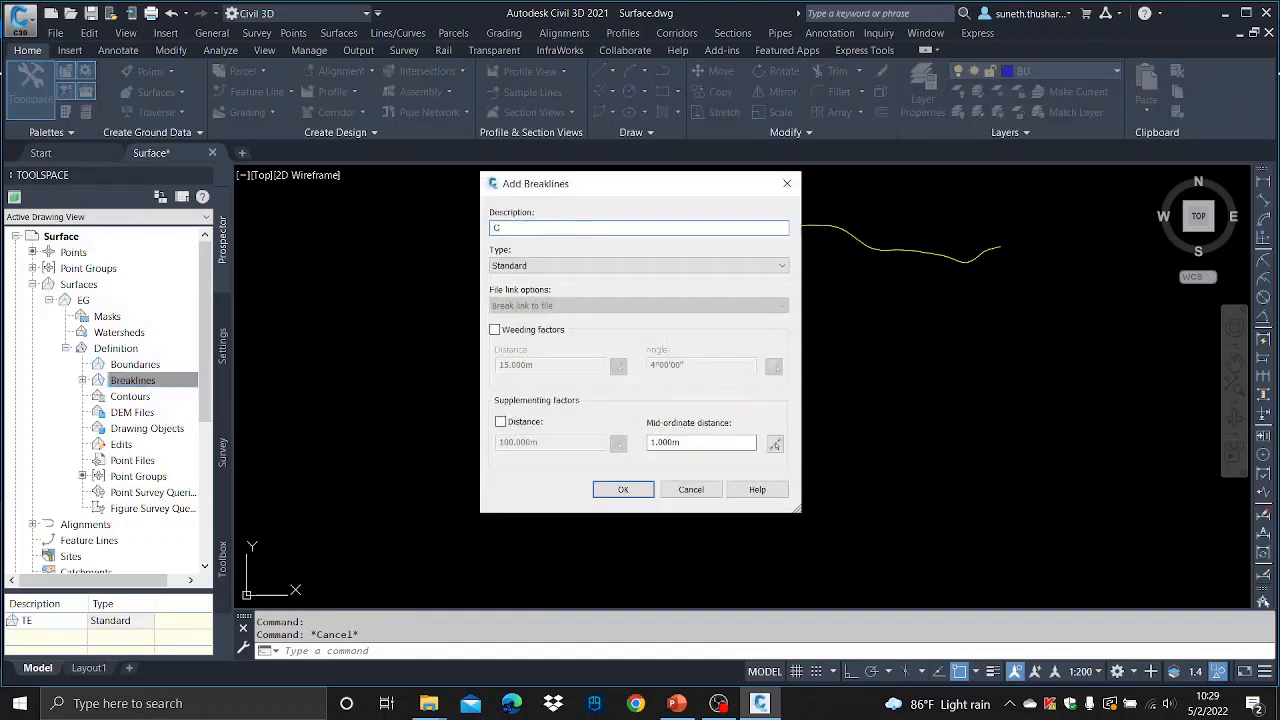
pyautogui.click(624, 490)
# - Select the joined centre line as the breakline object and close the event viewer
pyautogui.scroll(-2, 715, 332)
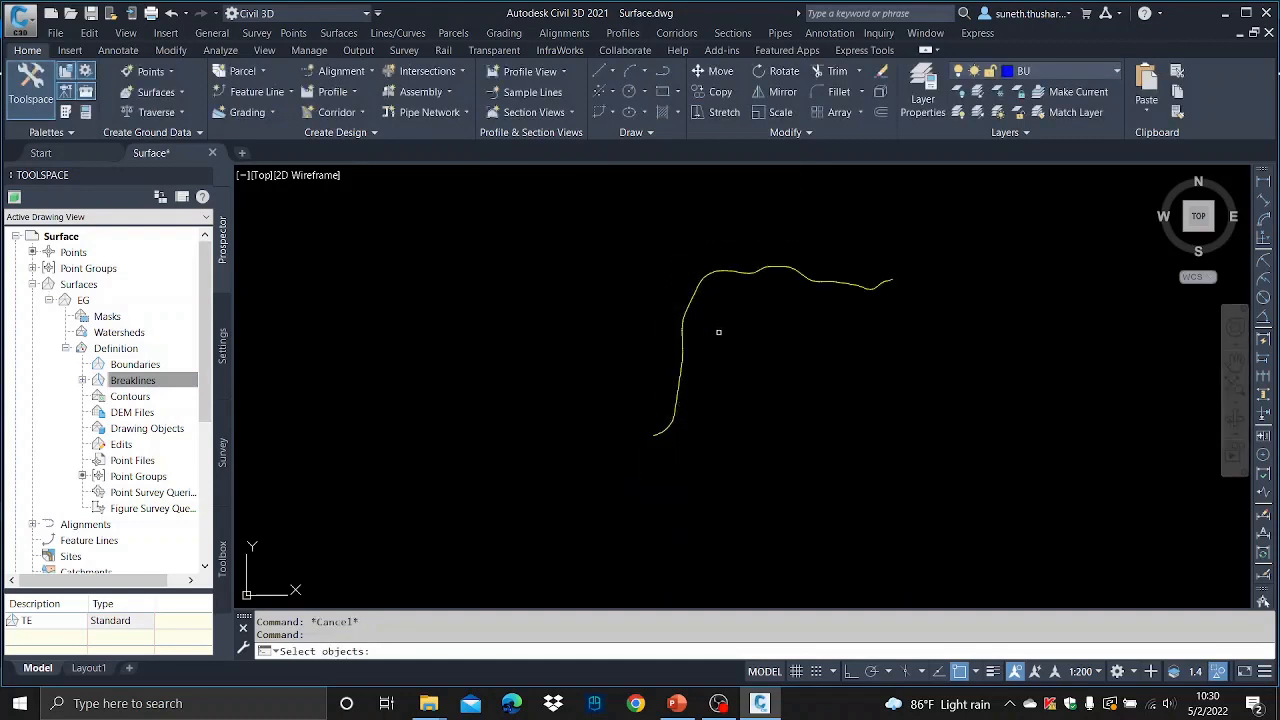
pyautogui.click(943, 443)
pyautogui.click(634, 240)
pyautogui.click(704, 268)
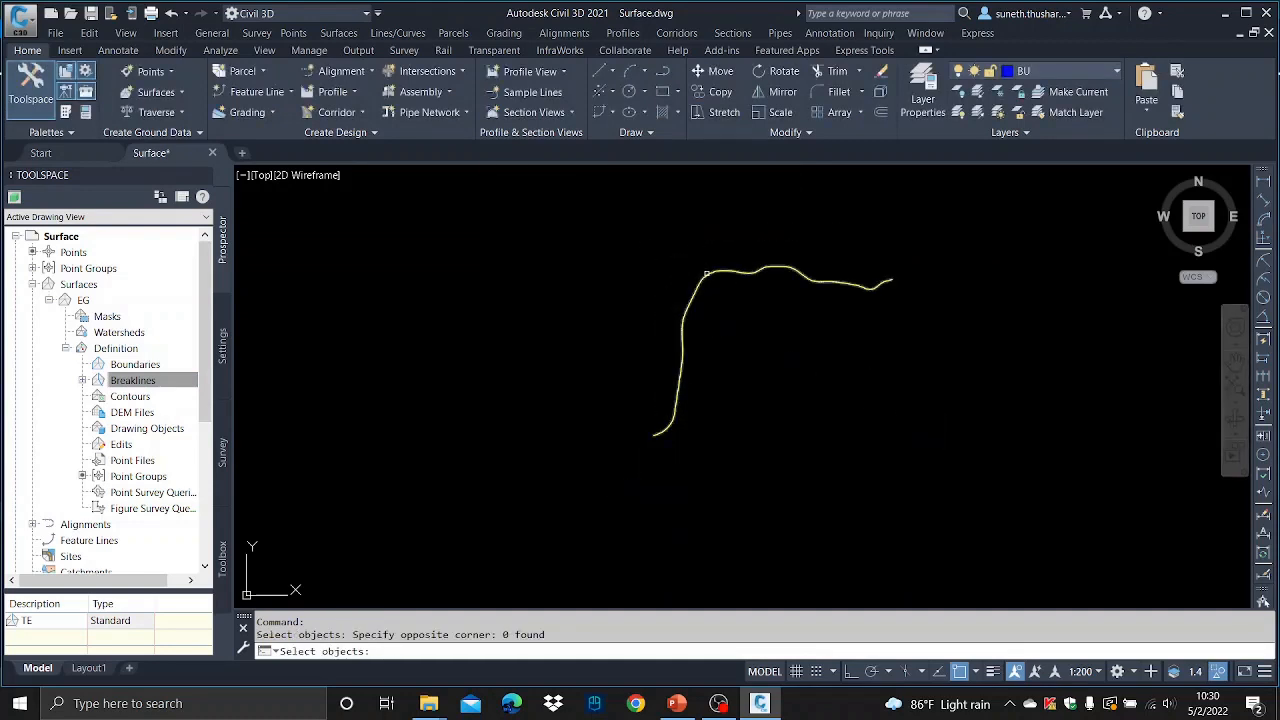
pyautogui.press('Return')
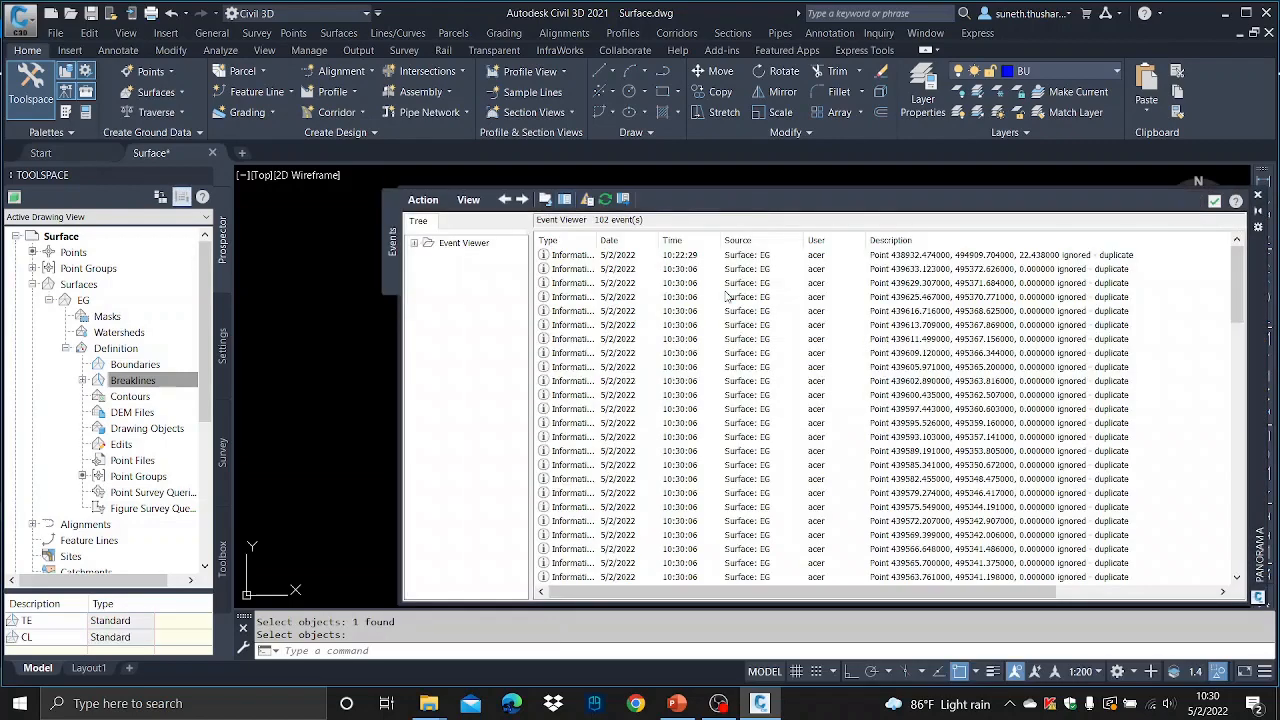
pyautogui.click(1213, 203)
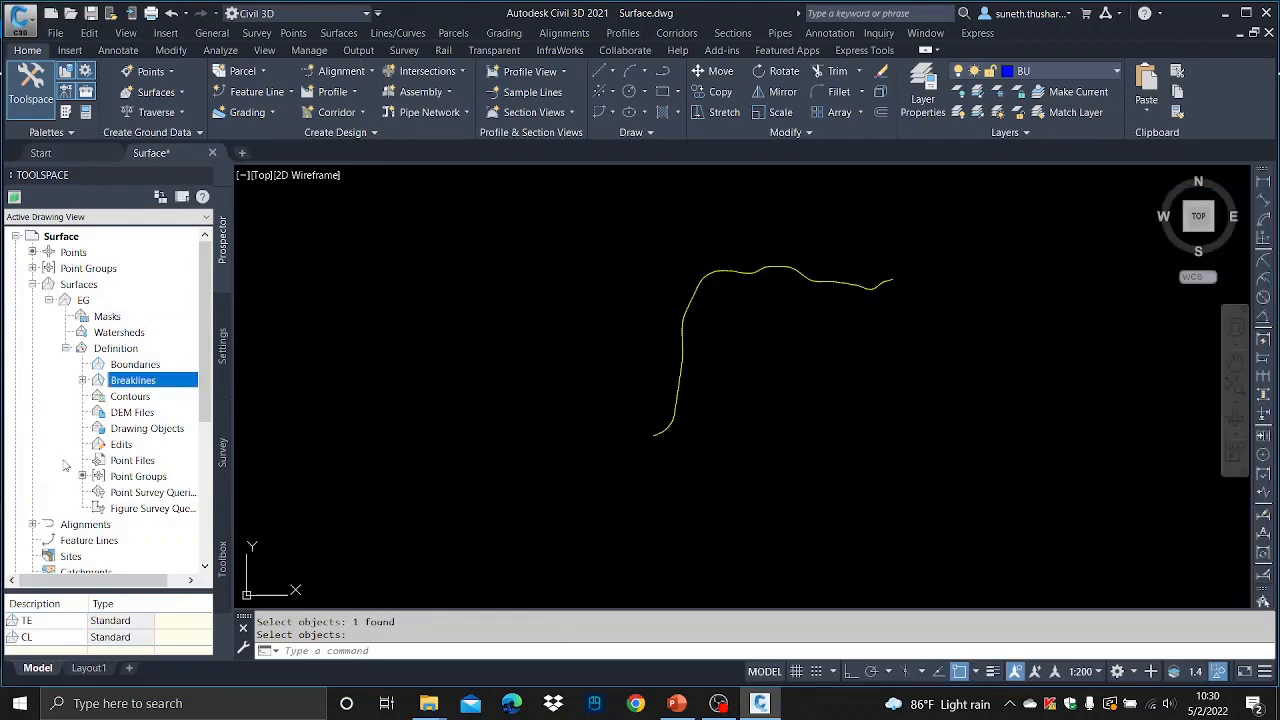
# - End object isolation to bring back all drawing objects
pyautogui.rightClick(542, 316)
pyautogui.moveTo(592, 346)
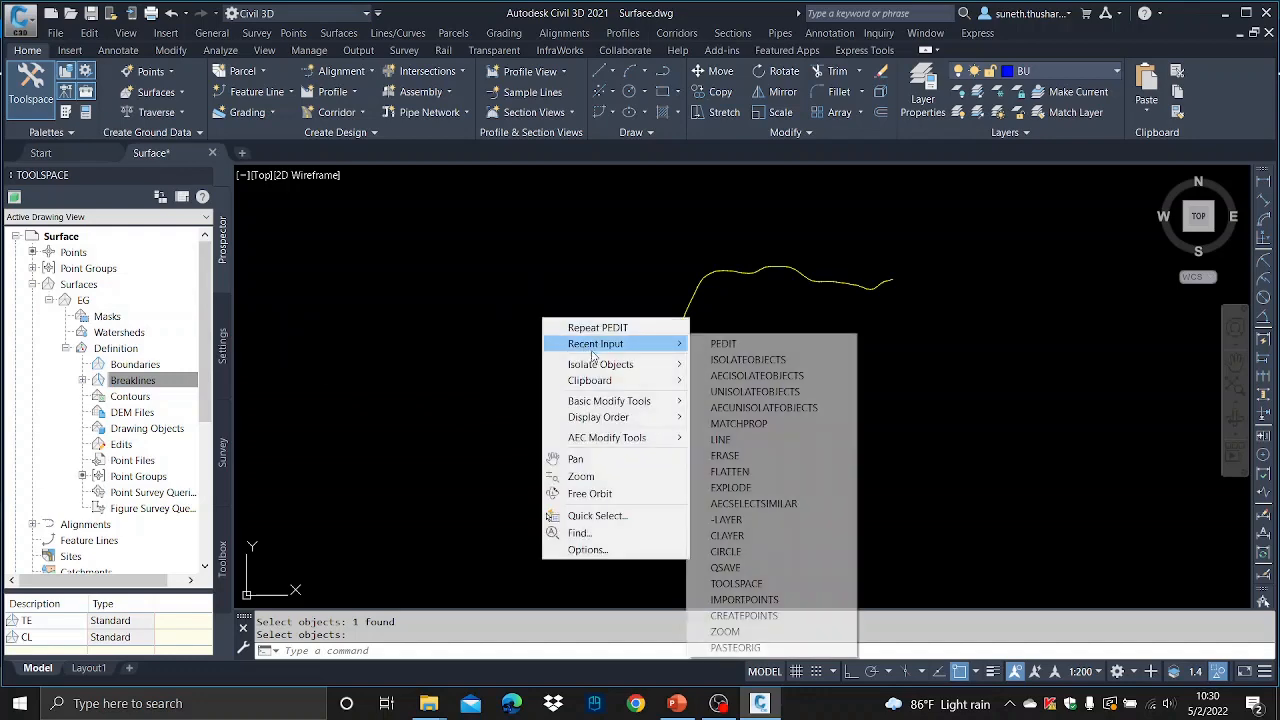
pyautogui.moveTo(638, 368)
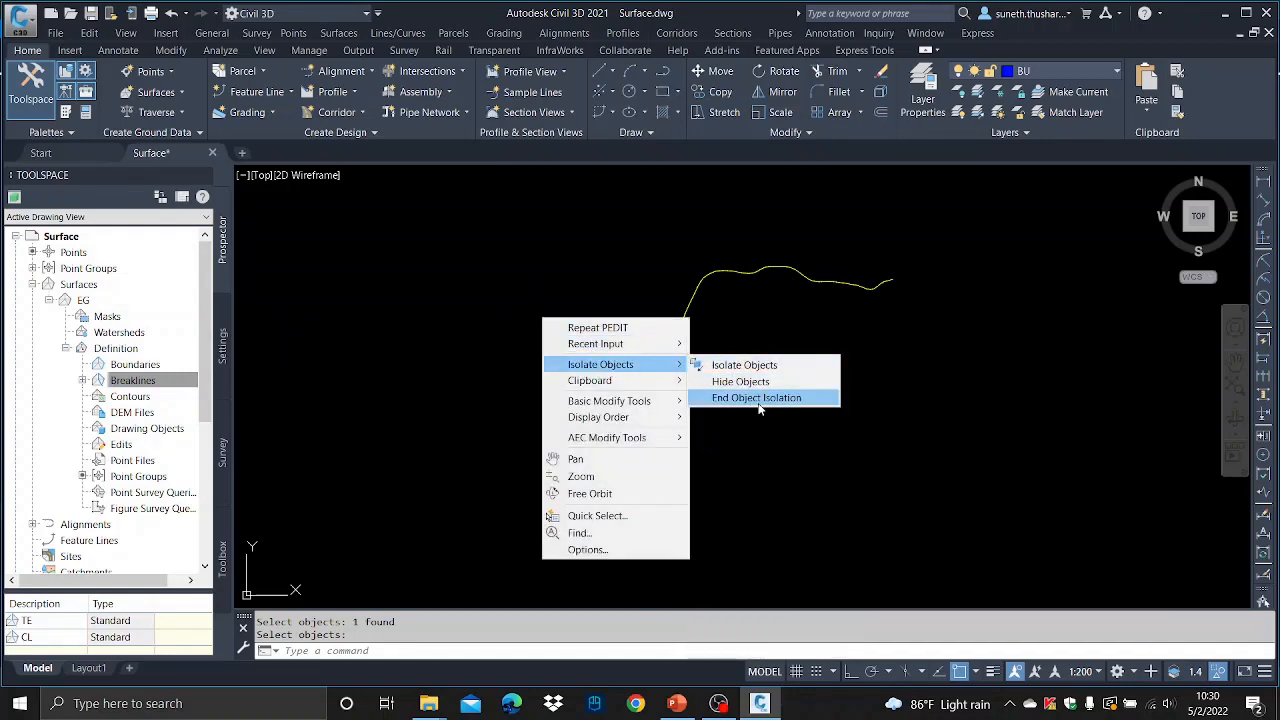
pyautogui.click(758, 398)
pyautogui.scroll(3, 690, 300)
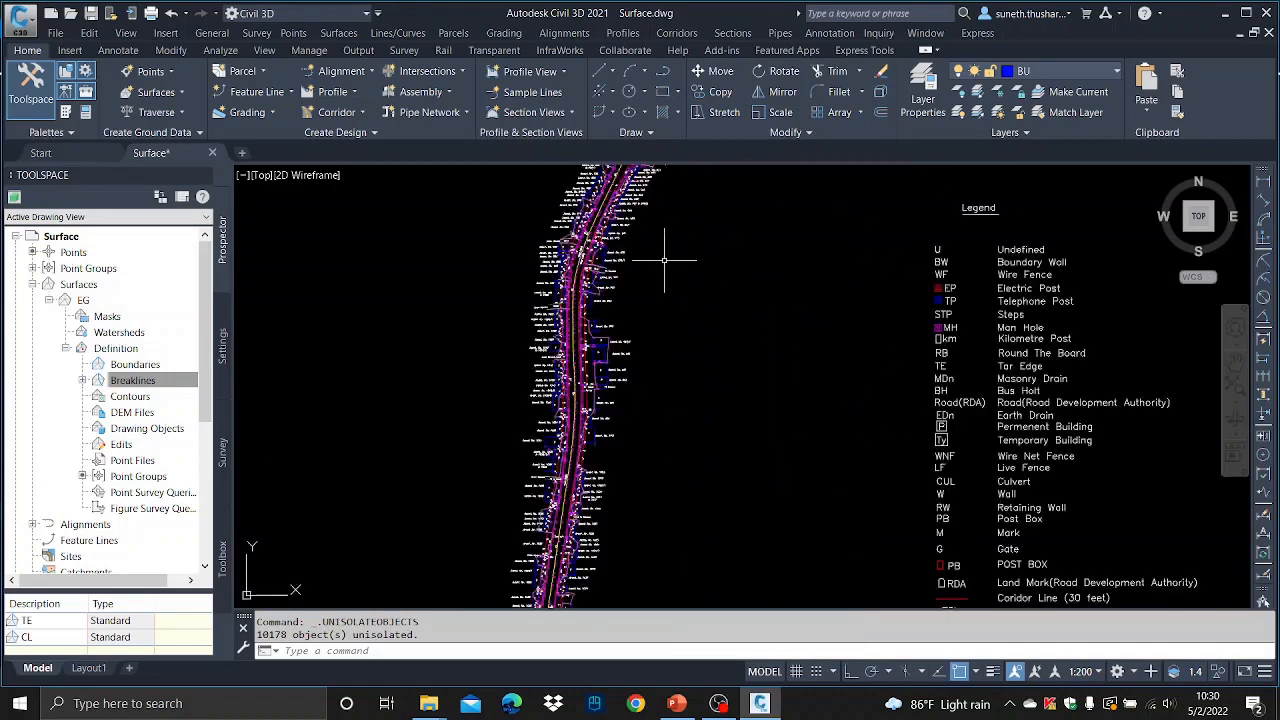
# - Change the EG surface style to Contours - Design 0.1m in its surface properties and apply it
pyautogui.scroll(1, 664, 260)
pyautogui.click(145, 382)
pyautogui.click(84, 300)
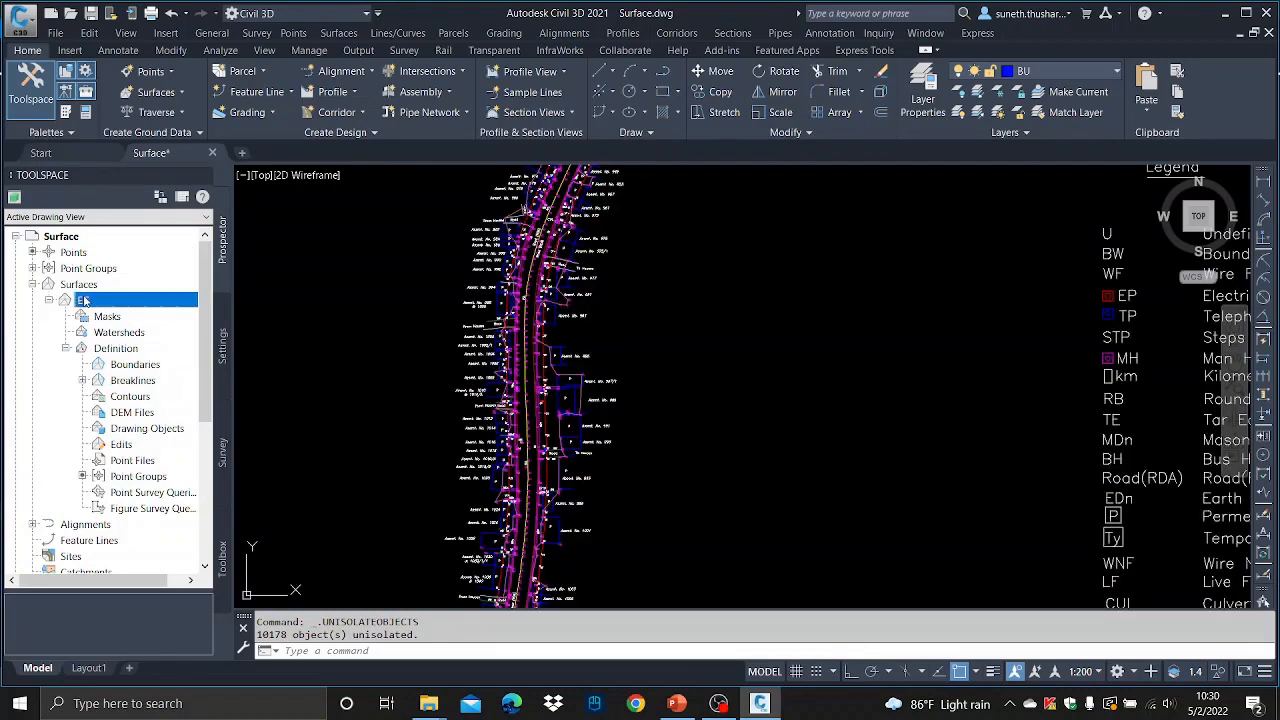
pyautogui.rightClick(84, 301)
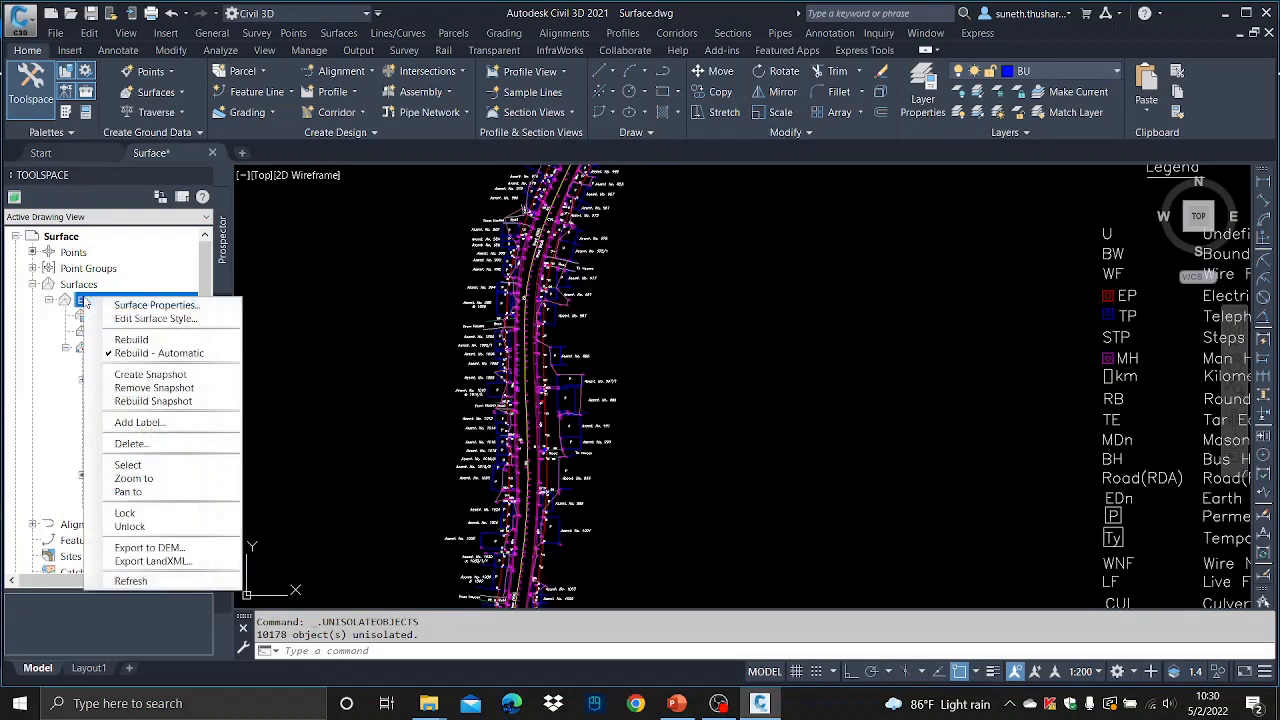
pyautogui.click(155, 305)
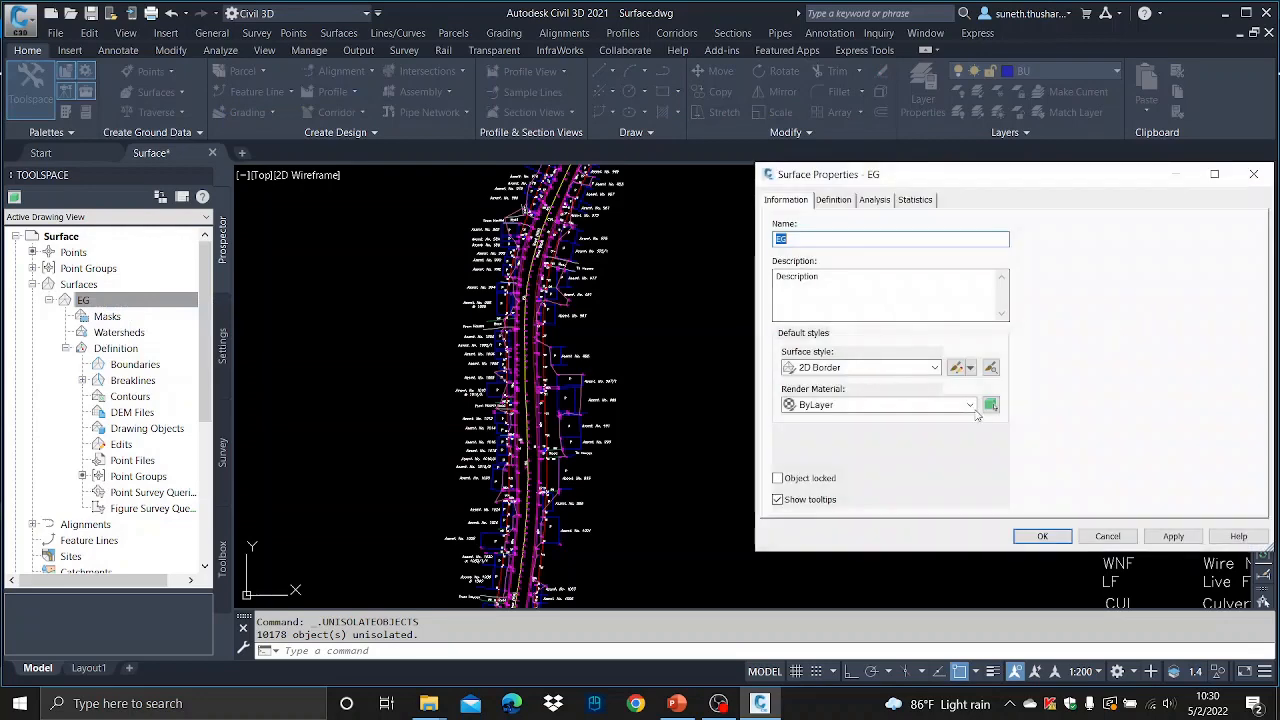
pyautogui.click(932, 368)
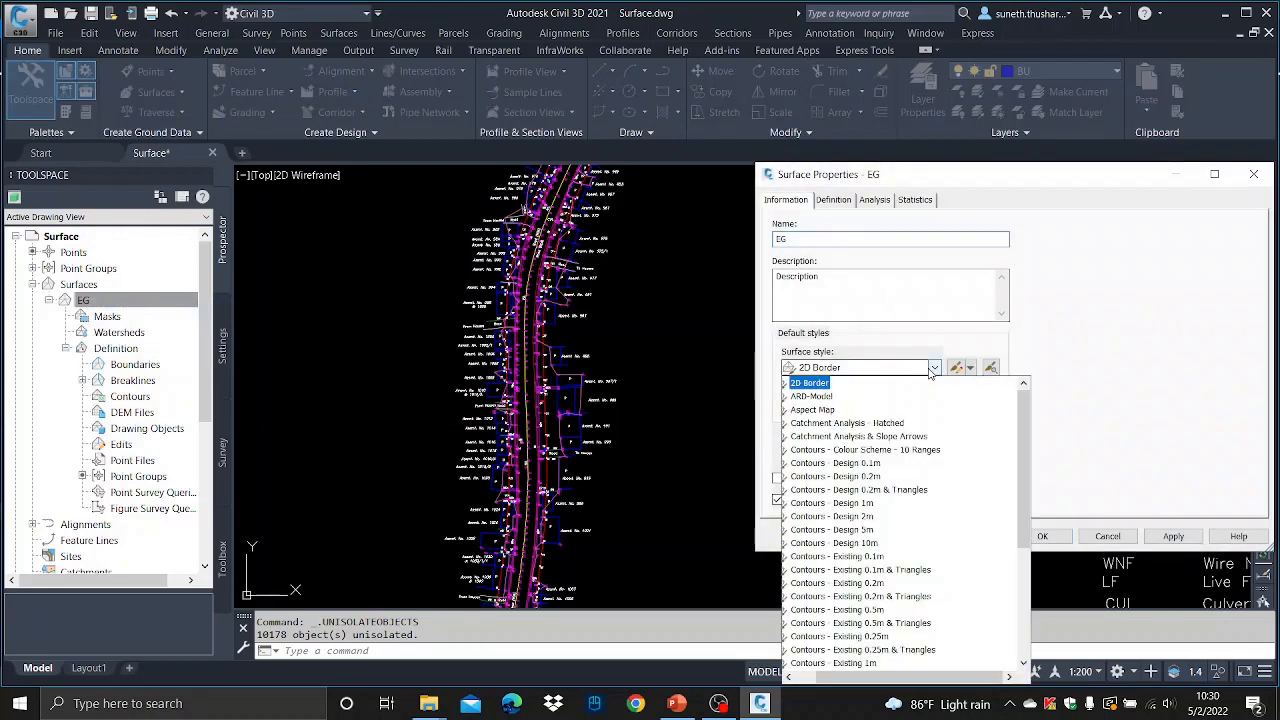
pyautogui.click(868, 464)
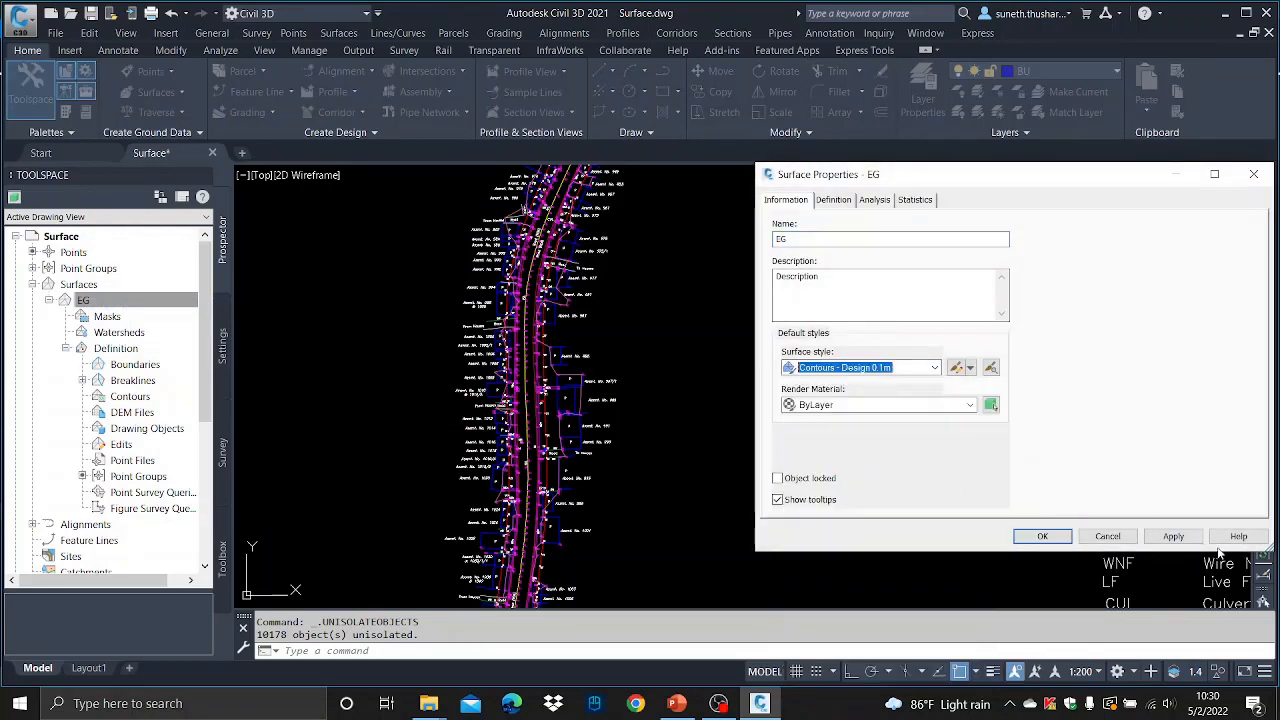
pyautogui.click(1173, 536)
pyautogui.click(1042, 536)
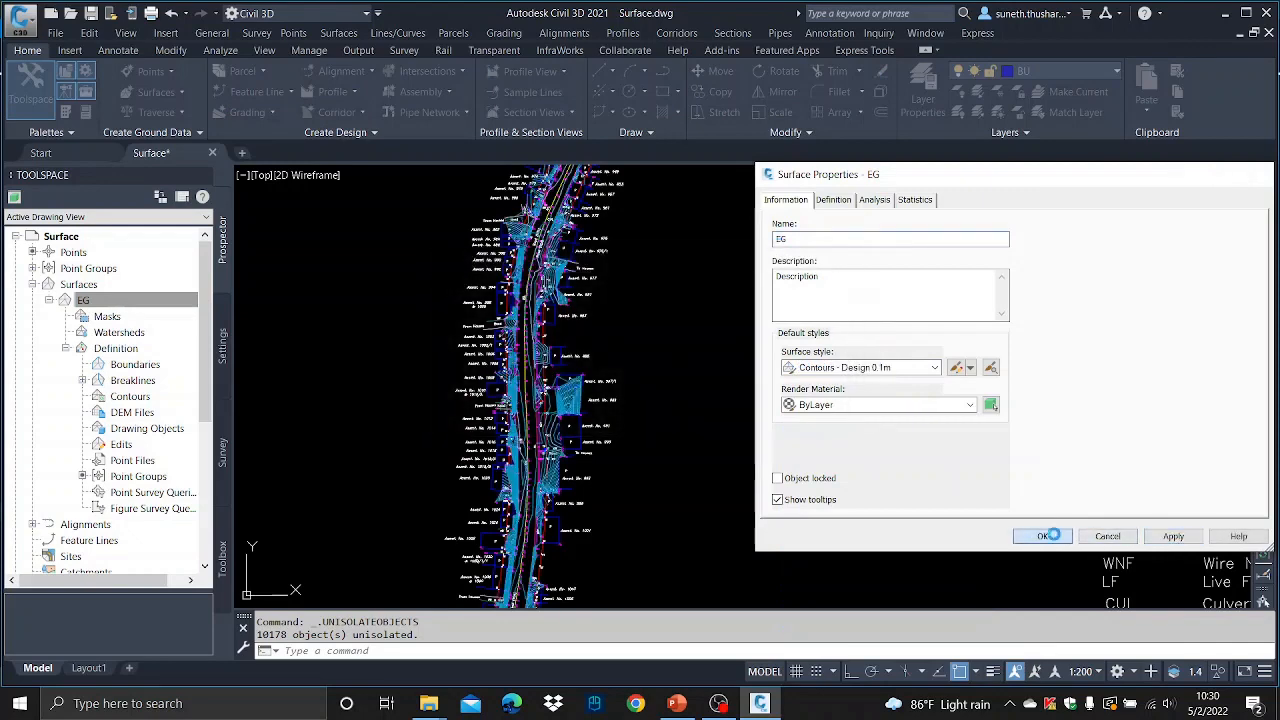
# - Start a boundary polyline near the bridge's southwest end, picking its first two vertices
pyautogui.scroll(-3, 766, 420)
pyautogui.scroll(5, 737, 357)
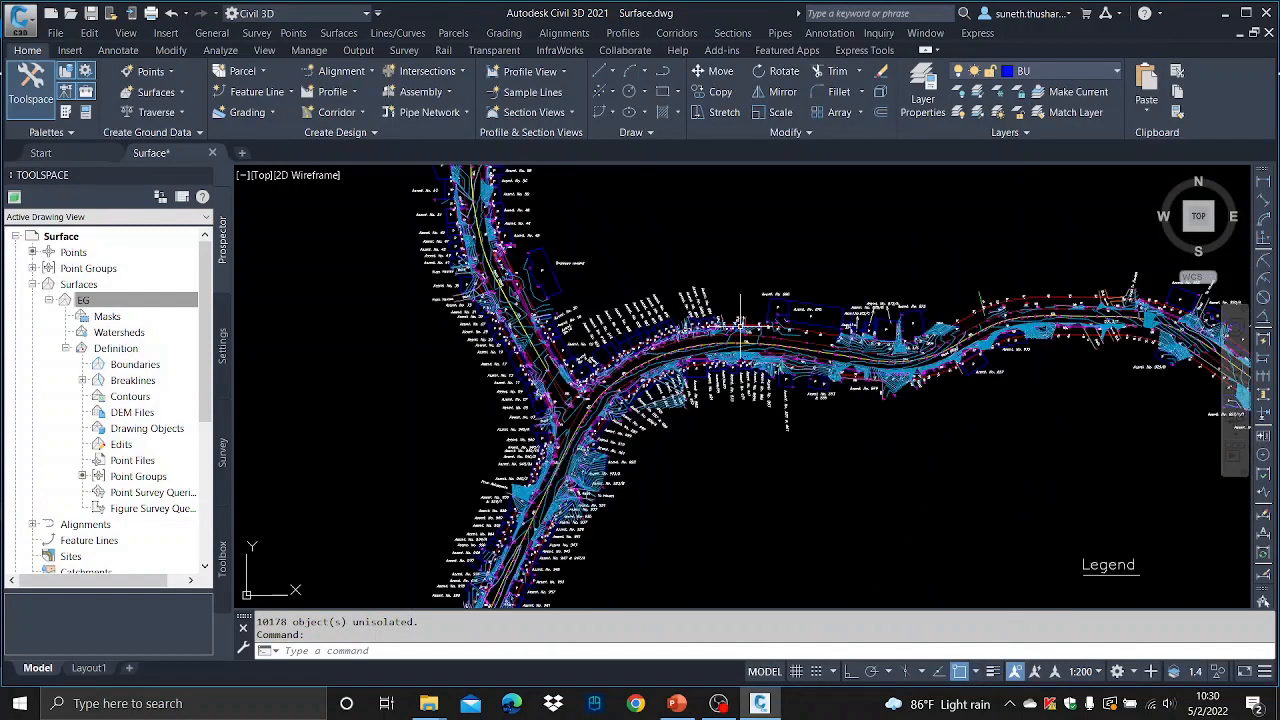
pyautogui.scroll(-3, 741, 322)
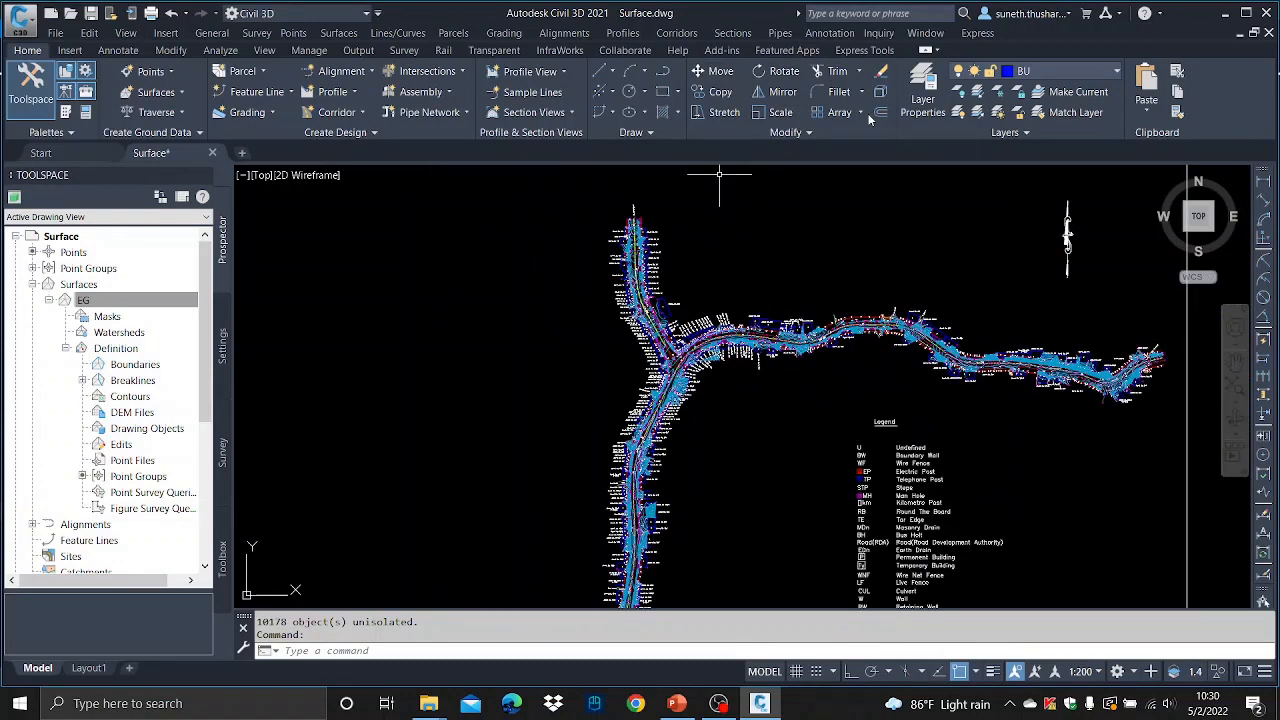
pyautogui.scroll(5, 790, 330)
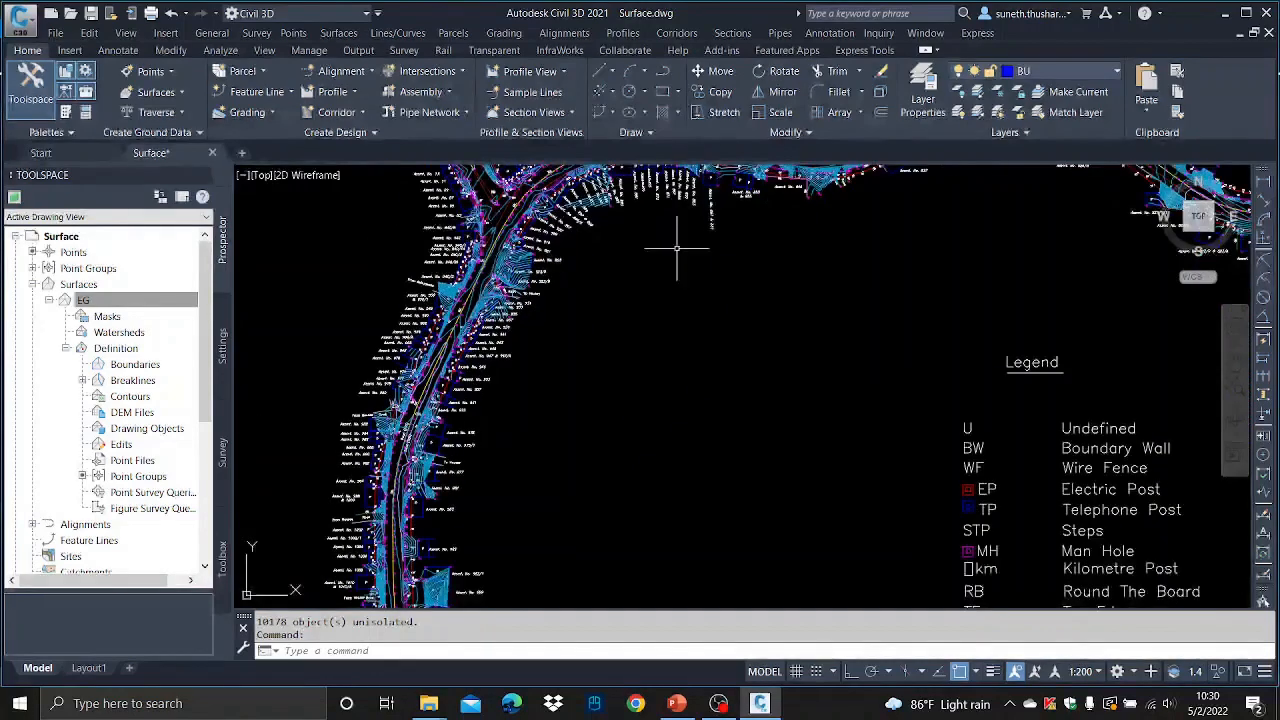
pyautogui.scroll(-4, 677, 251)
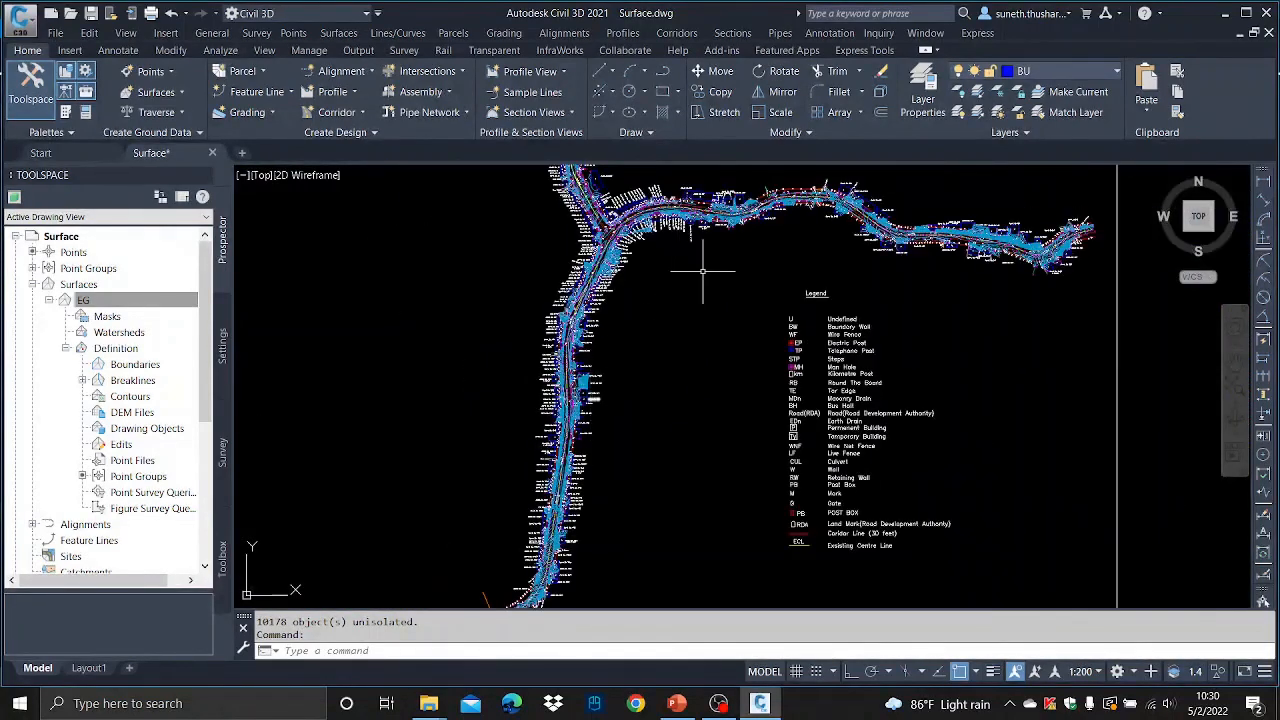
pyautogui.scroll(5, 585, 383)
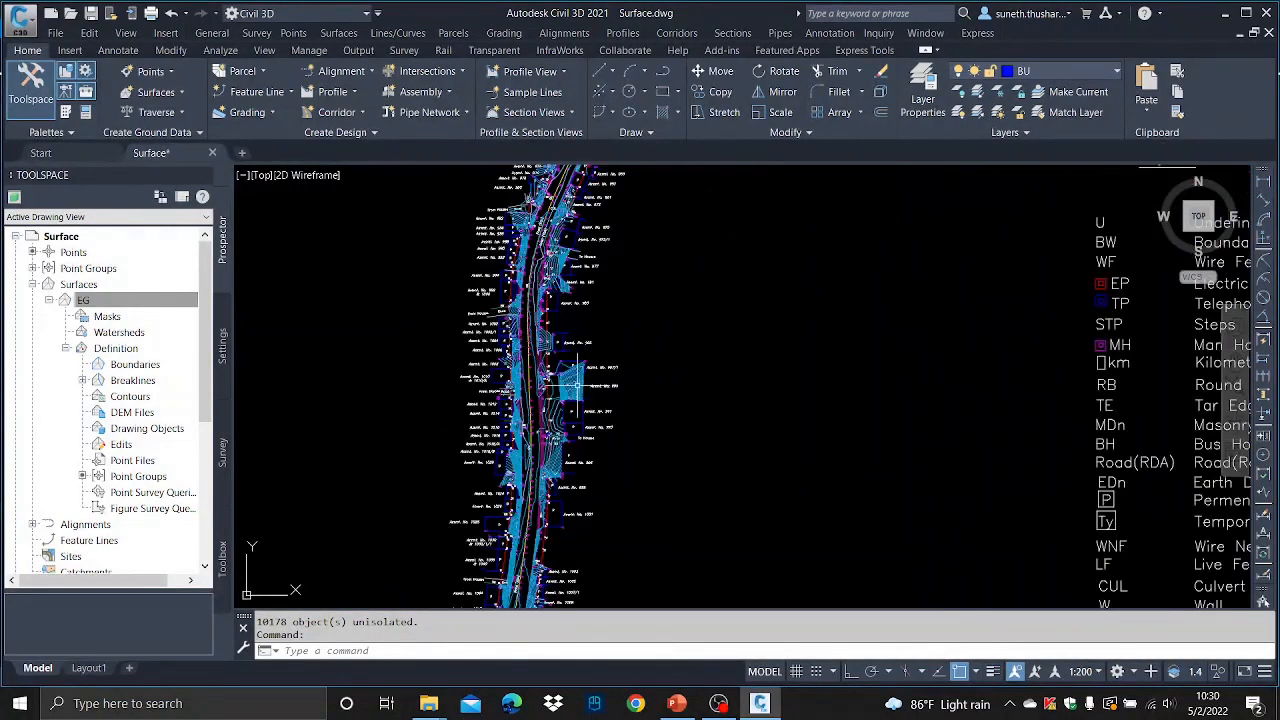
pyautogui.scroll(-7, 665, 325)
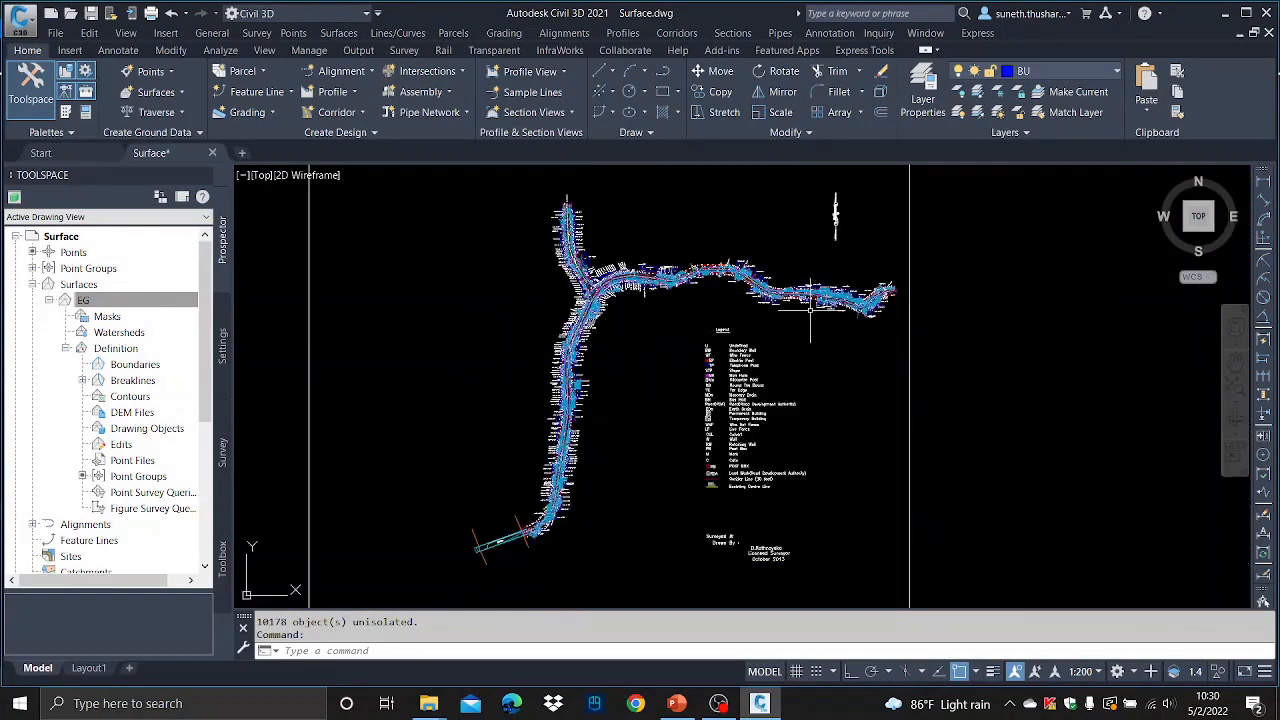
pyautogui.click(662, 74)
pyautogui.moveTo(487, 559); pyautogui.dragTo(467, 457, button='middle')
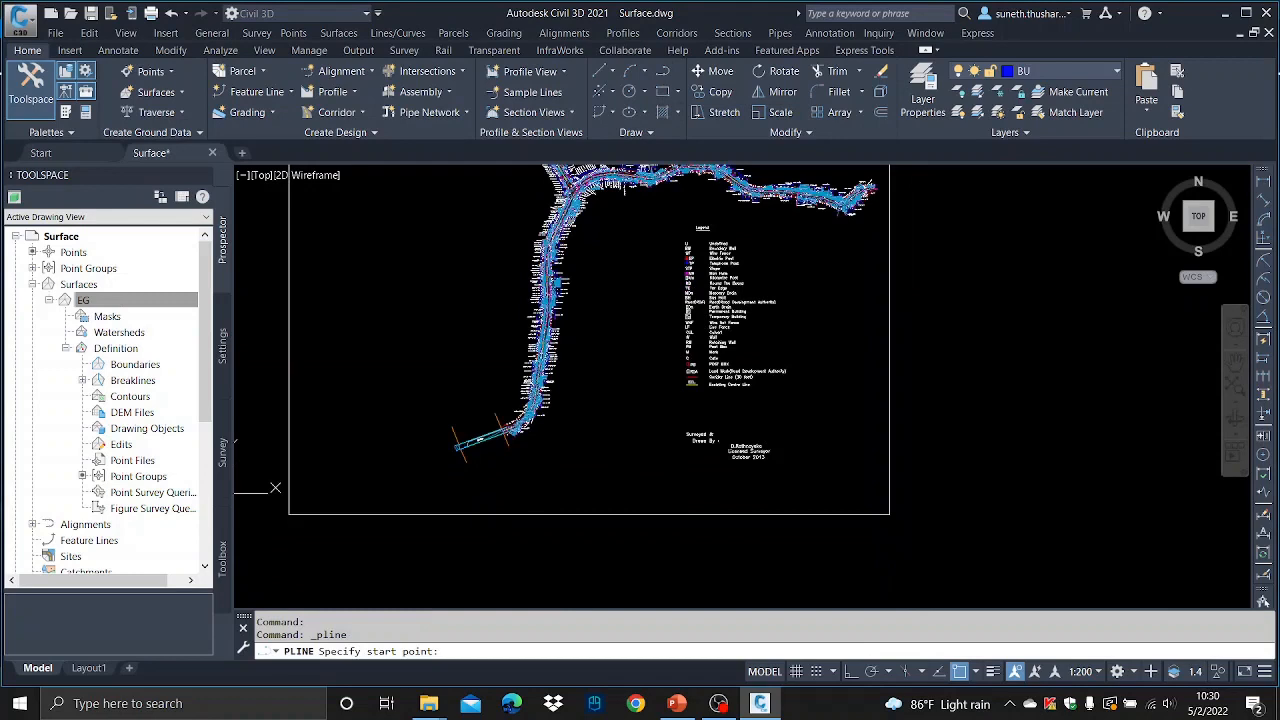
pyautogui.click(431, 421)
pyautogui.click(455, 480)
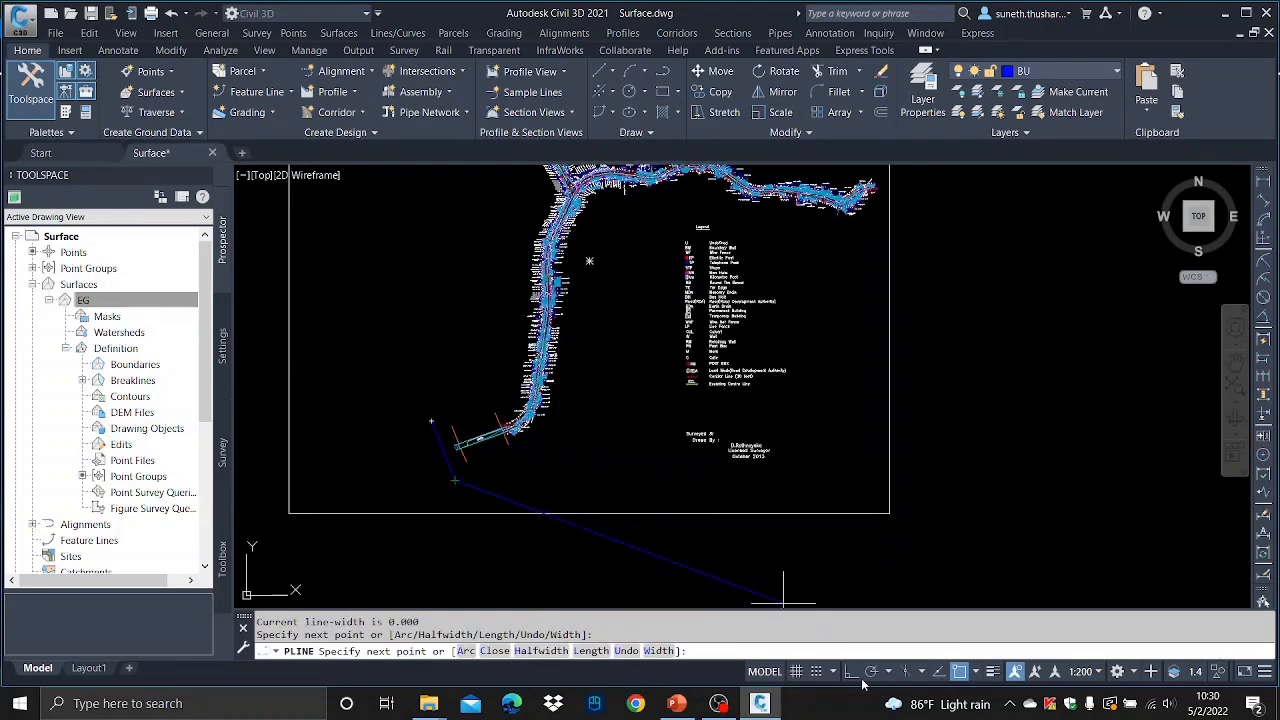
# - Turn object snap off and continue the polyline's vertices up the road's south-east side and around its eastern end
pyautogui.press('F3')
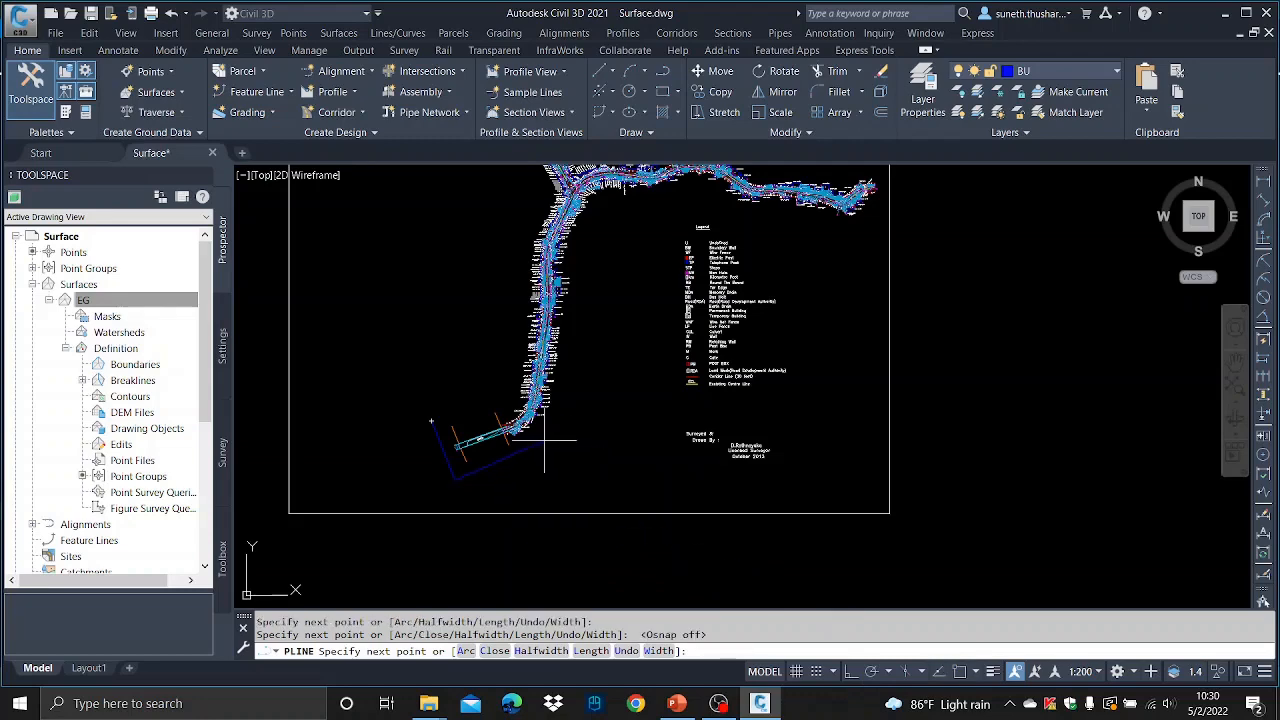
pyautogui.click(554, 348)
pyautogui.click(563, 252)
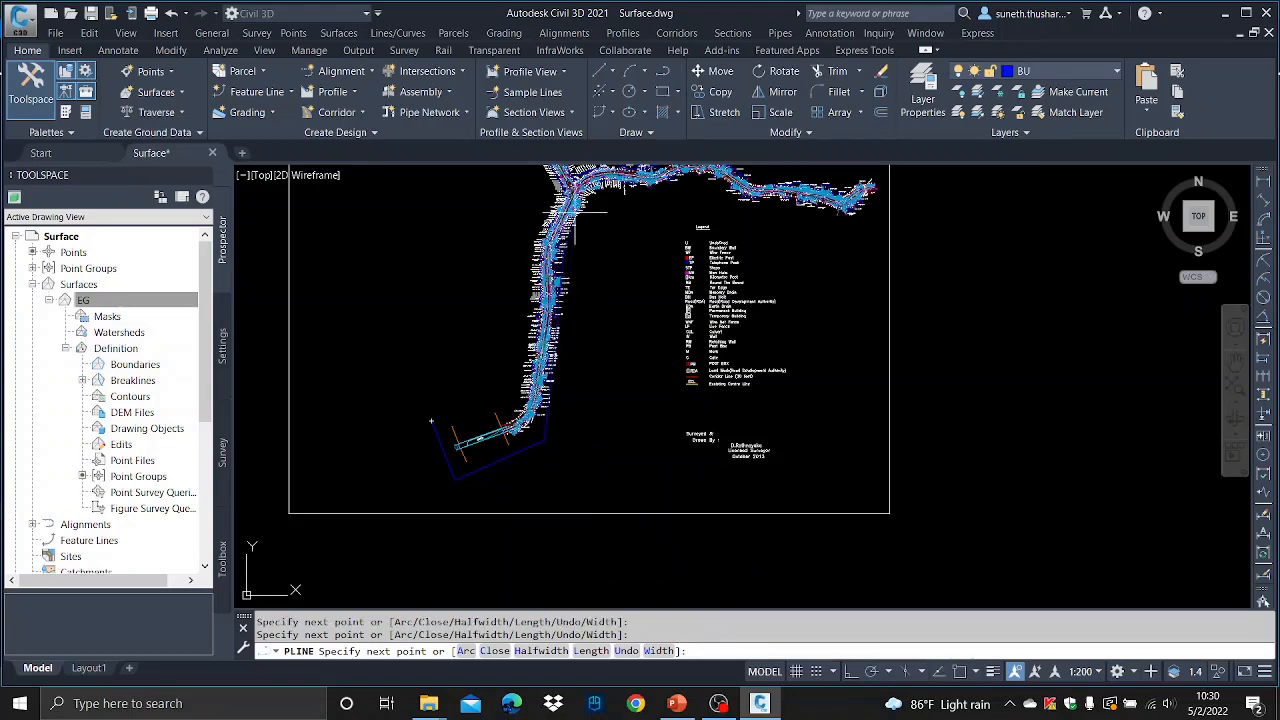
pyautogui.scroll(4, 600, 200)
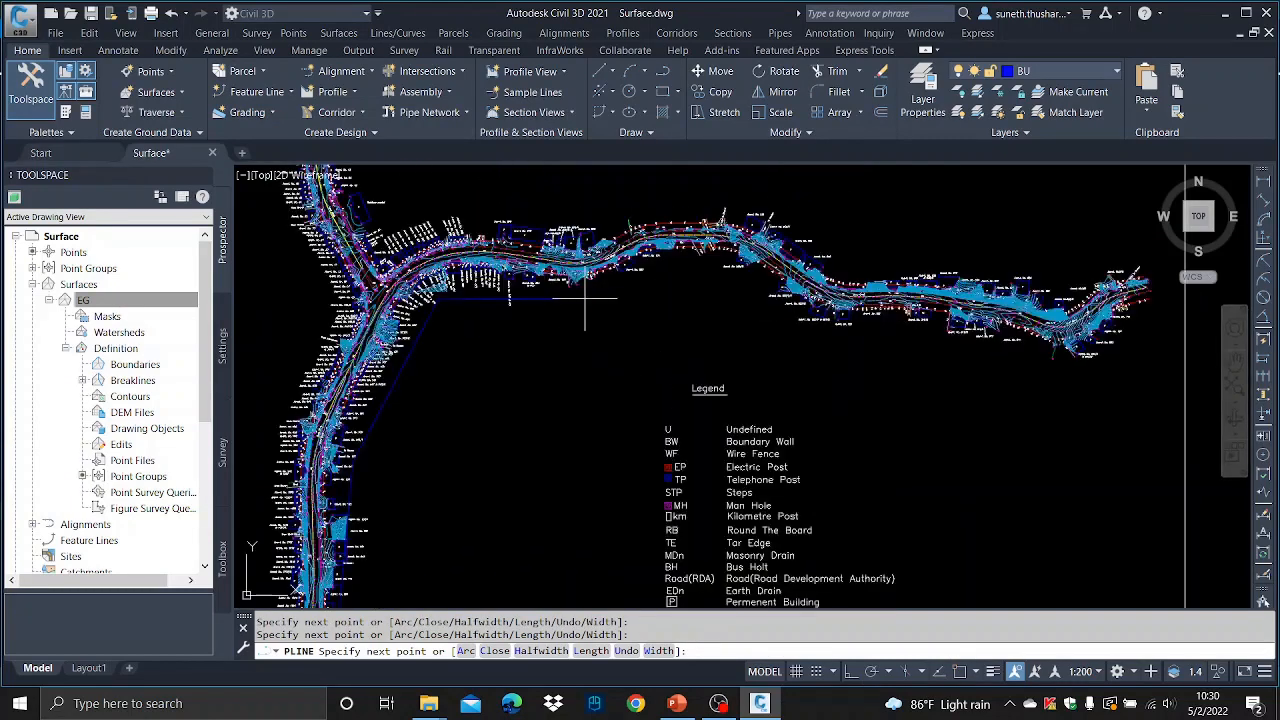
pyautogui.click(708, 260)
pyautogui.moveTo(1103, 346); pyautogui.dragTo(926, 382, button='middle')
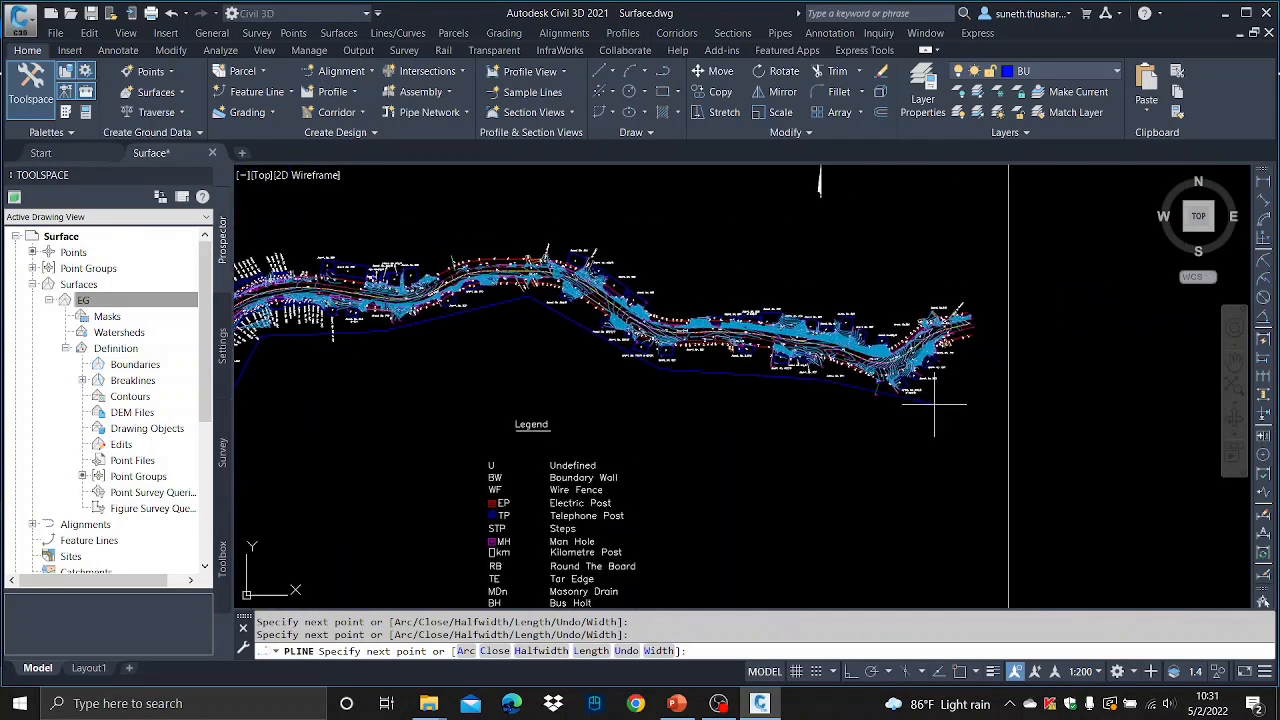
pyautogui.click(952, 413)
pyautogui.click(1002, 342)
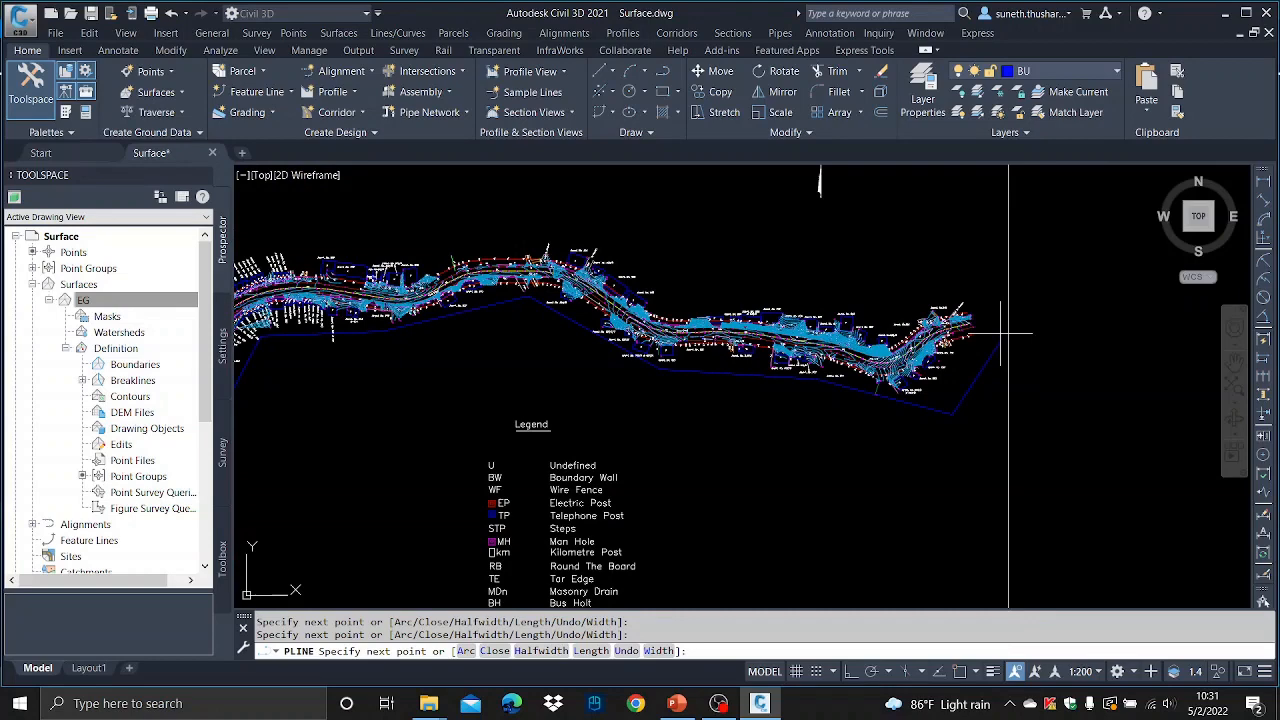
pyautogui.click(960, 250)
# - Continue around the road's north and west sides and close the boundary polyline
pyautogui.moveTo(432, 240); pyautogui.dragTo(645, 228, button='middle')
pyautogui.moveTo(466, 231); pyautogui.dragTo(621, 231, button='middle')
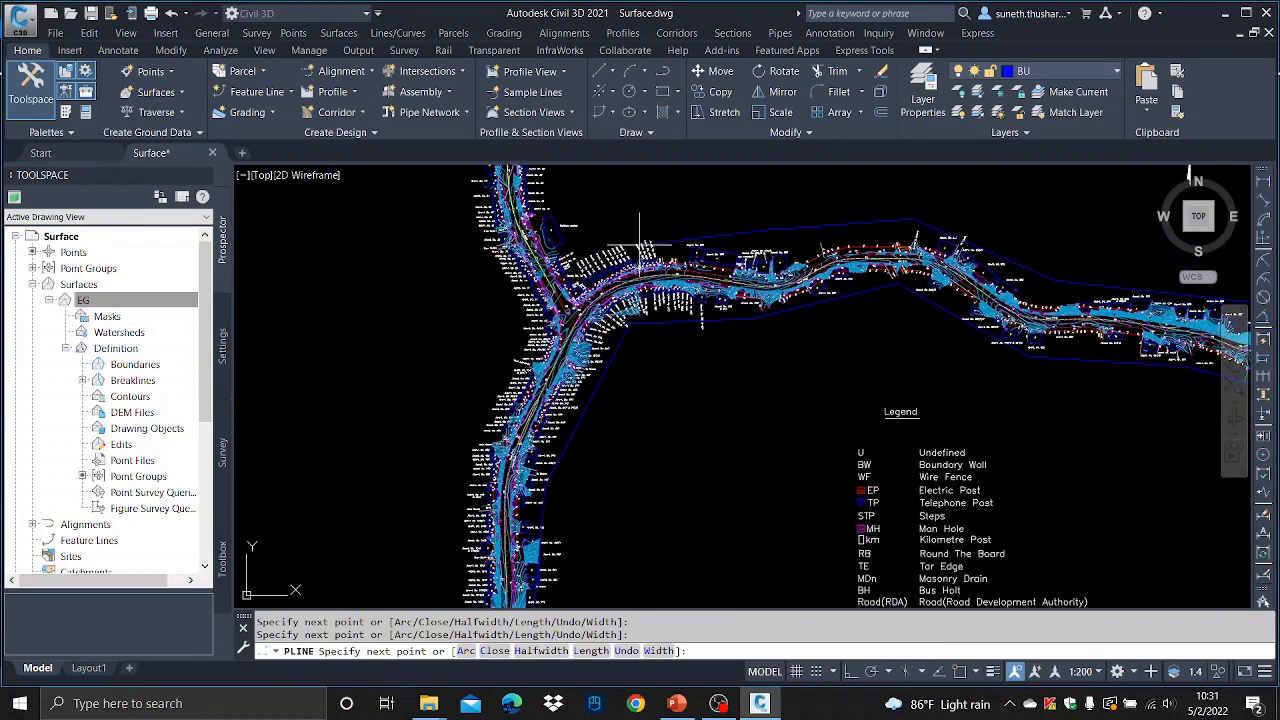
pyautogui.moveTo(527, 278); pyautogui.dragTo(625, 216, button='middle')
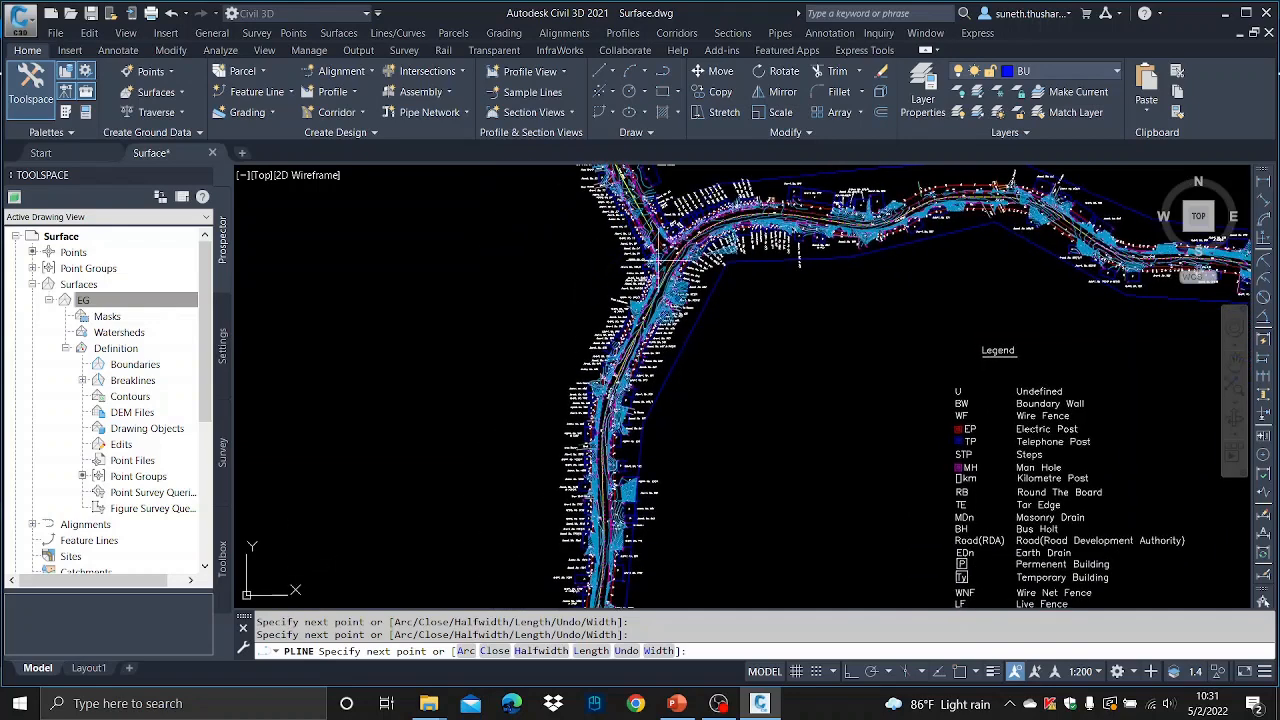
pyautogui.moveTo(625, 270)
pyautogui.mouseDown(button='middle')
pyautogui.moveTo(673, 528)
pyautogui.moveTo(720, 413)
pyautogui.mouseUp(button='middle')
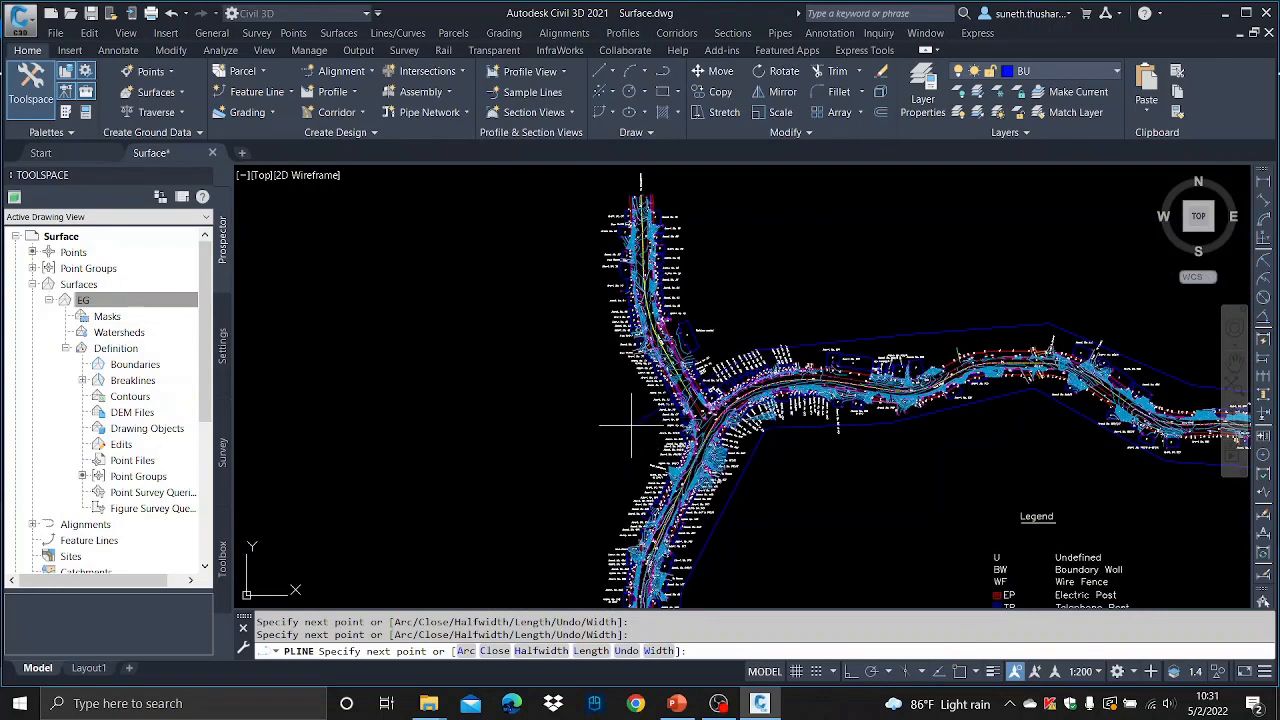
pyautogui.moveTo(610, 520); pyautogui.dragTo(647, 300, button='middle')
pyautogui.moveTo(610, 525); pyautogui.dragTo(665, 304, button='middle')
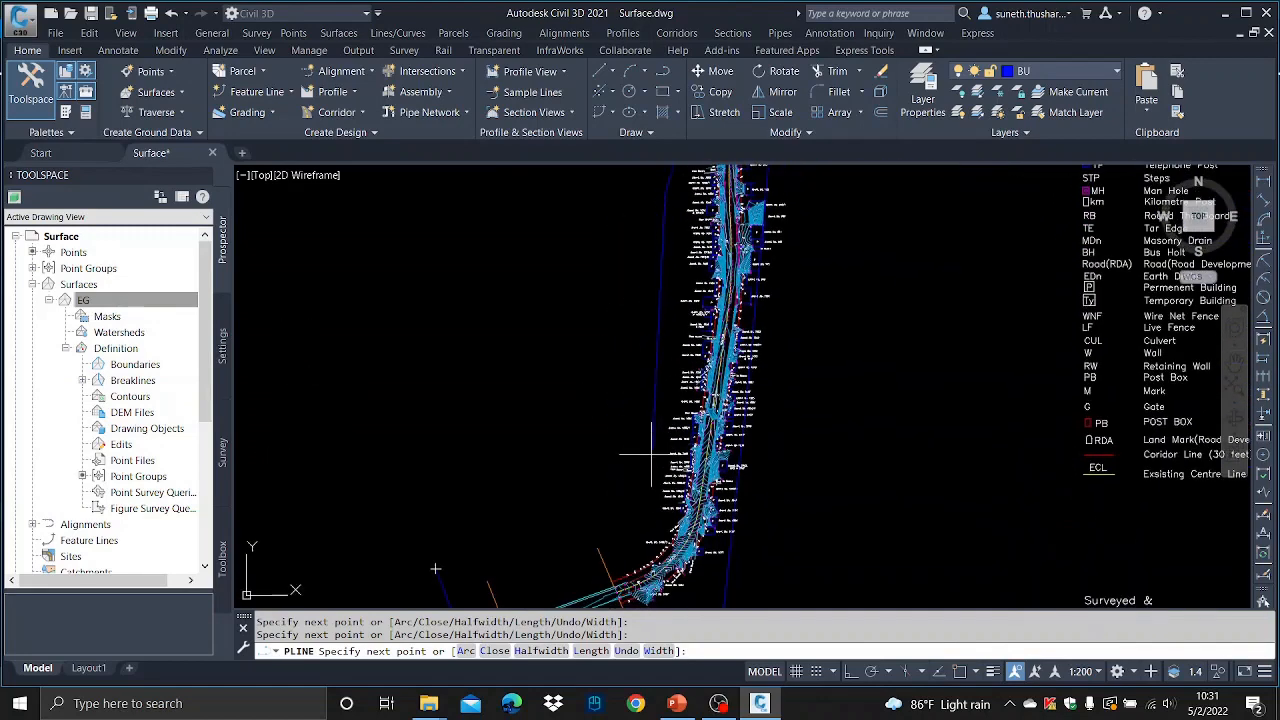
pyautogui.scroll(5, 506, 391)
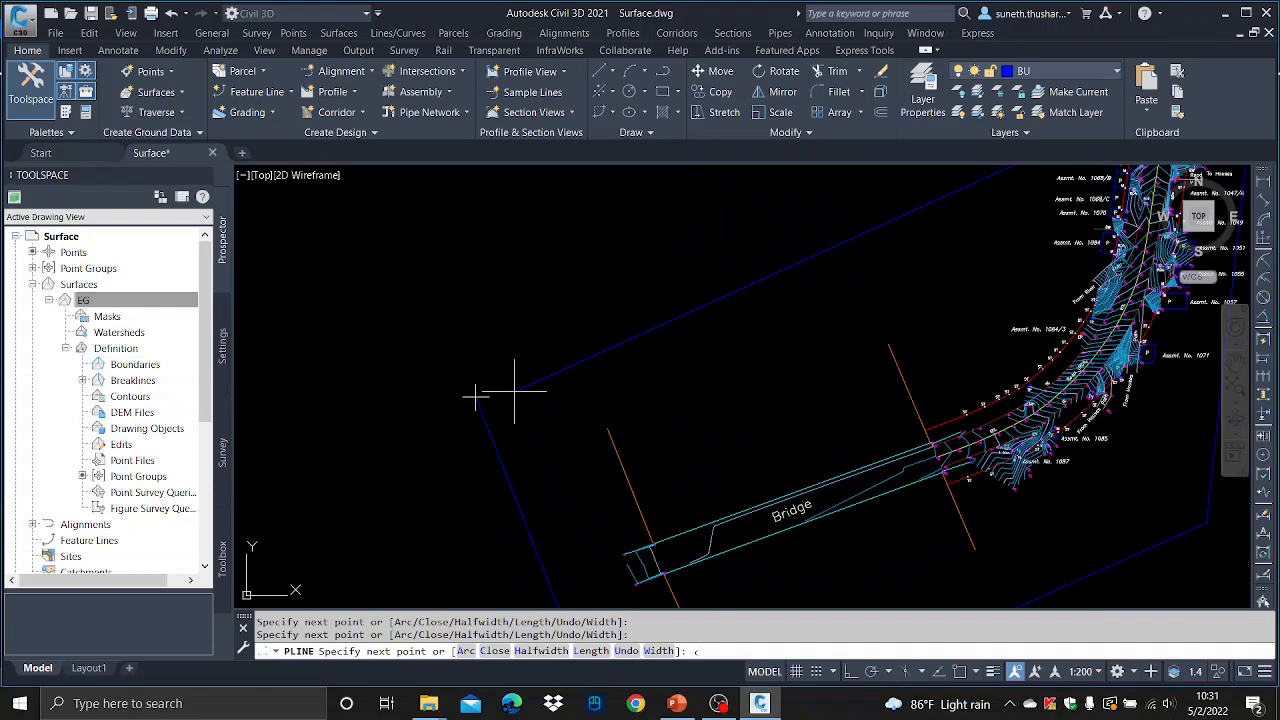
pyautogui.press('Return')
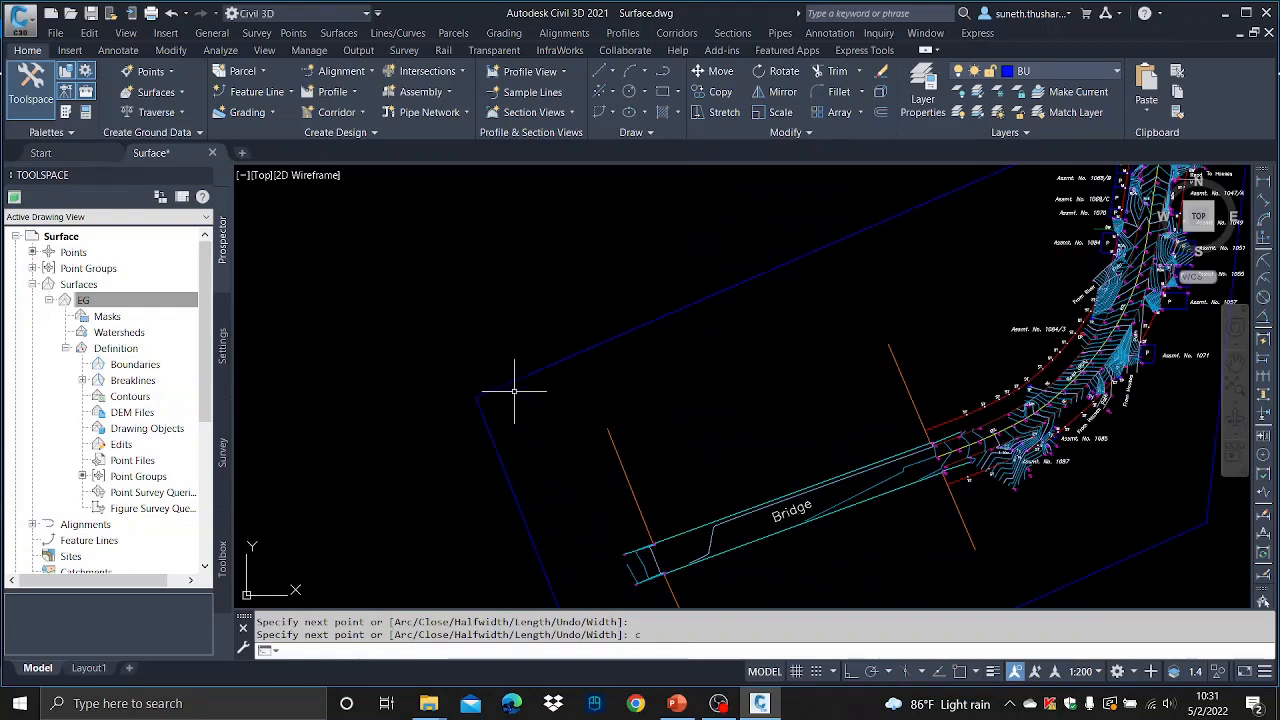
pyautogui.scroll(-8, 514, 390)
pyautogui.scroll(3, 580, 427)
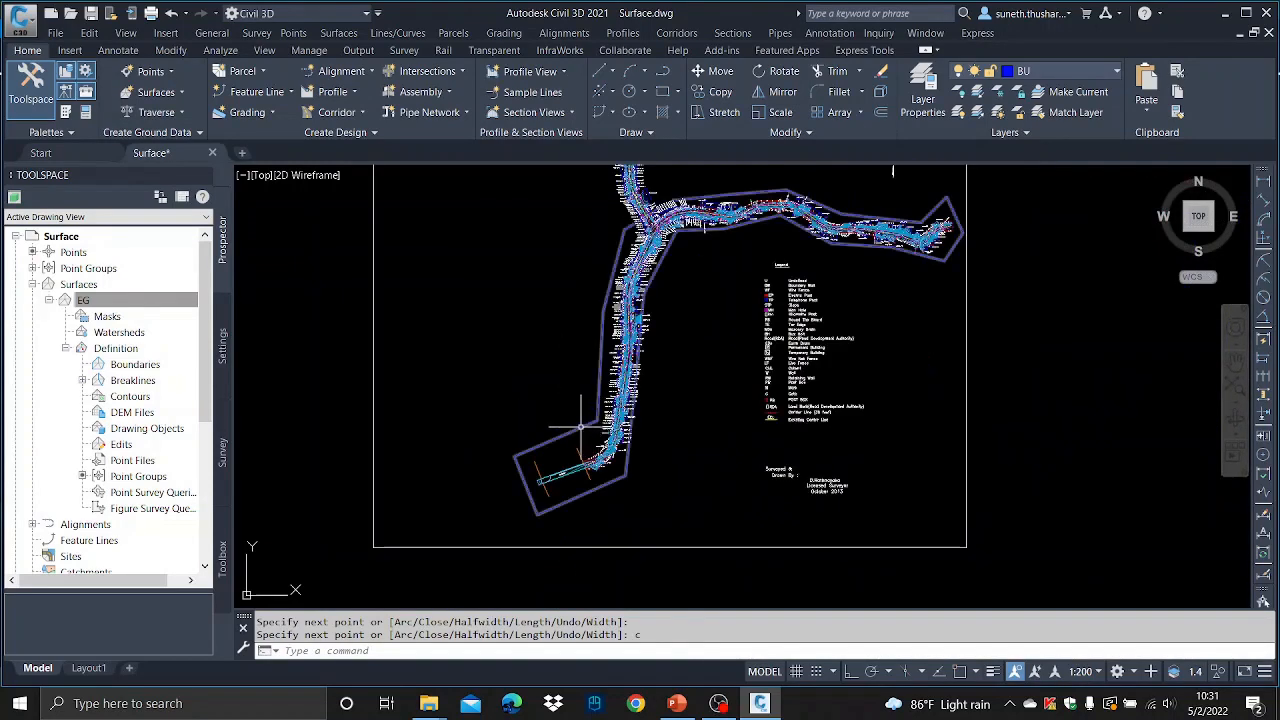
pyautogui.click(612, 443)
pyautogui.press('Escape')
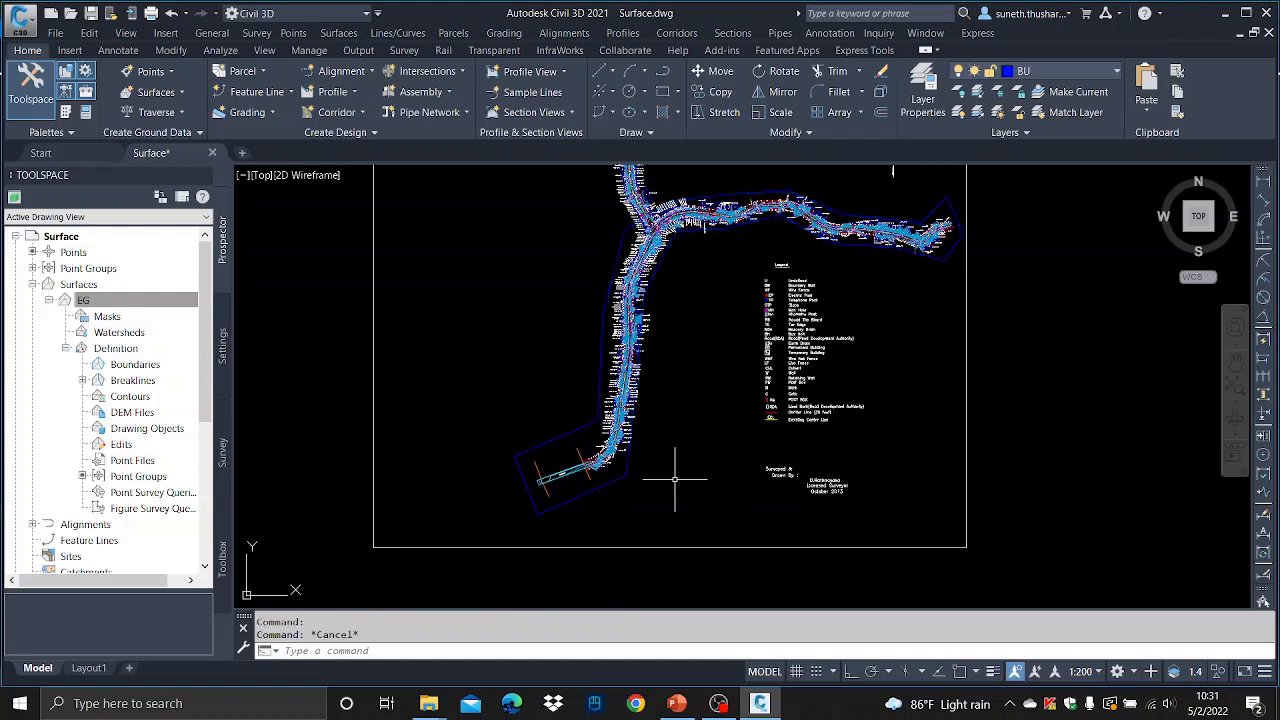
# - Add an Outer boundary named BD to the EG surface, unchecking non-destructive breakline, and select the closed polyline
pyautogui.click(141, 369)
pyautogui.rightClick(141, 369)
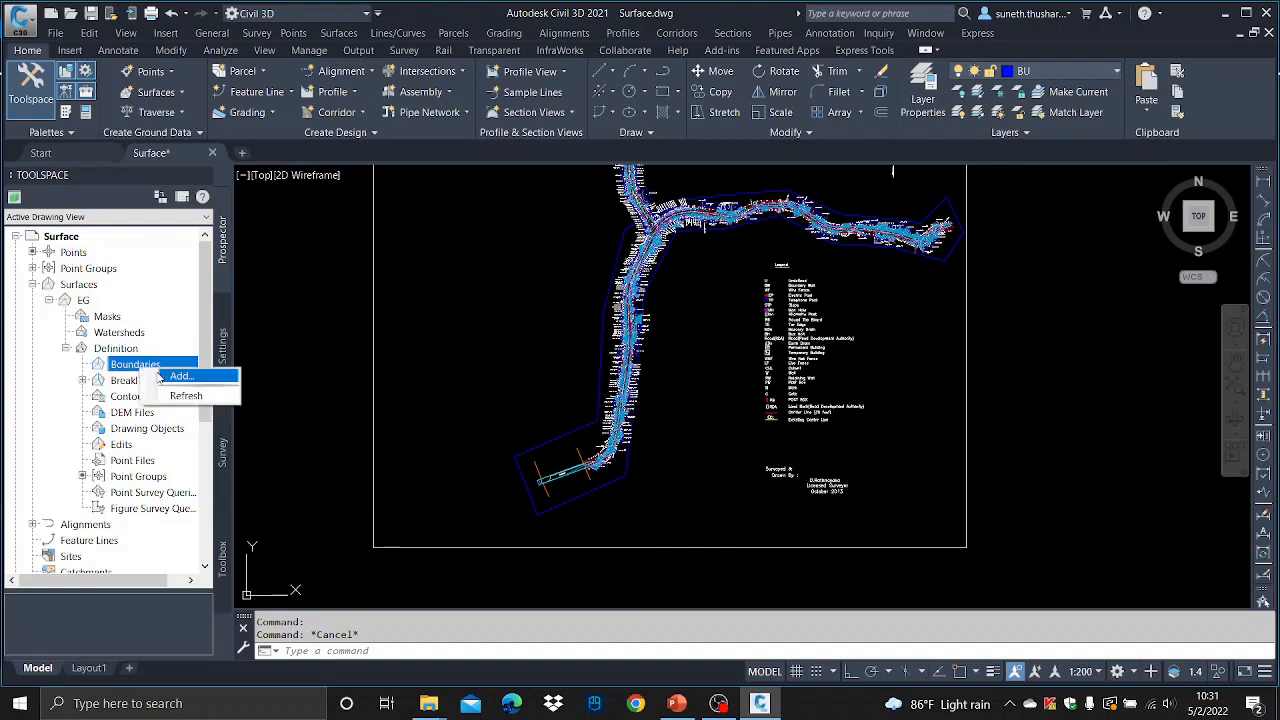
pyautogui.click(187, 371)
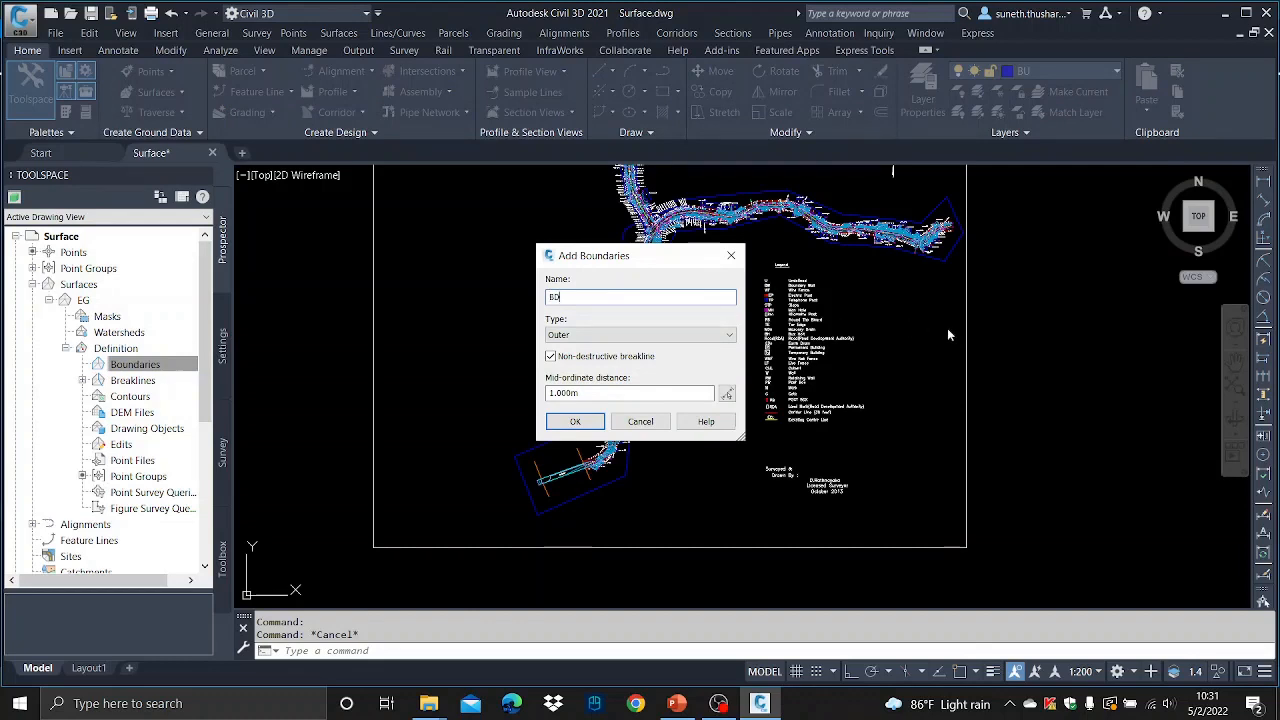
pyautogui.click(550, 356)
pyautogui.press('Tab')
pyautogui.write('.001')
pyautogui.click(575, 421)
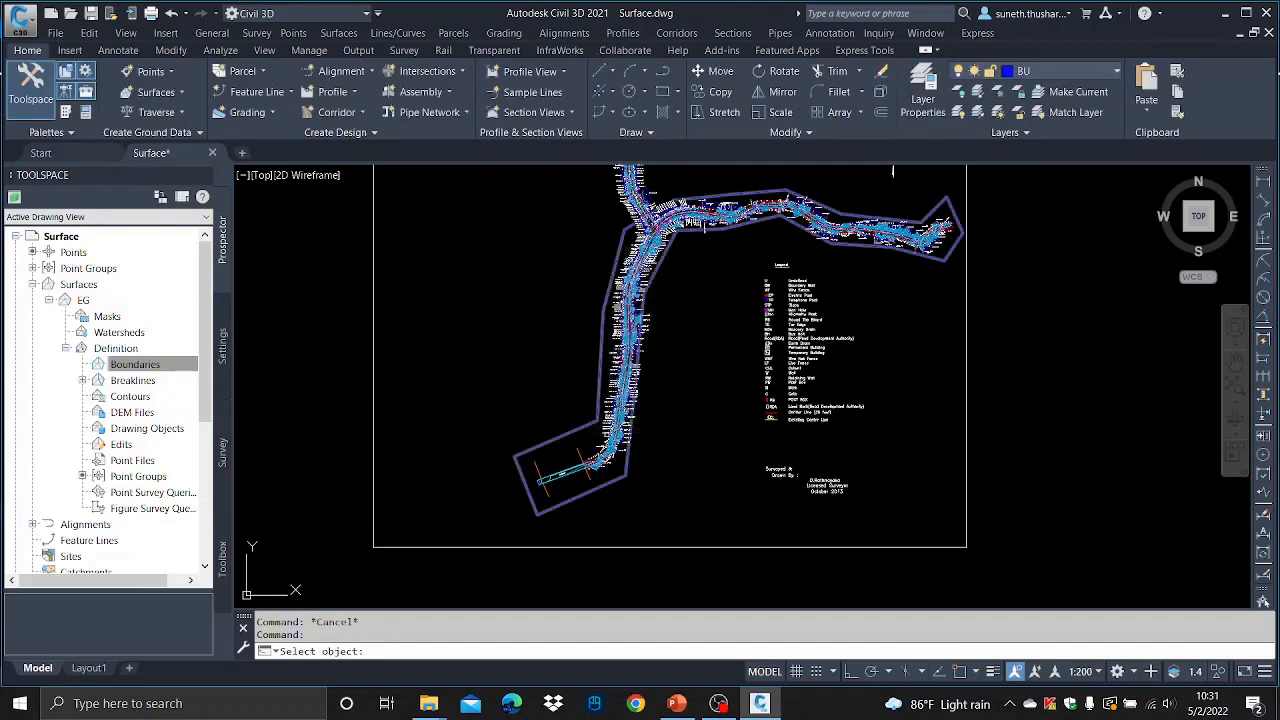
pyautogui.click(585, 426)
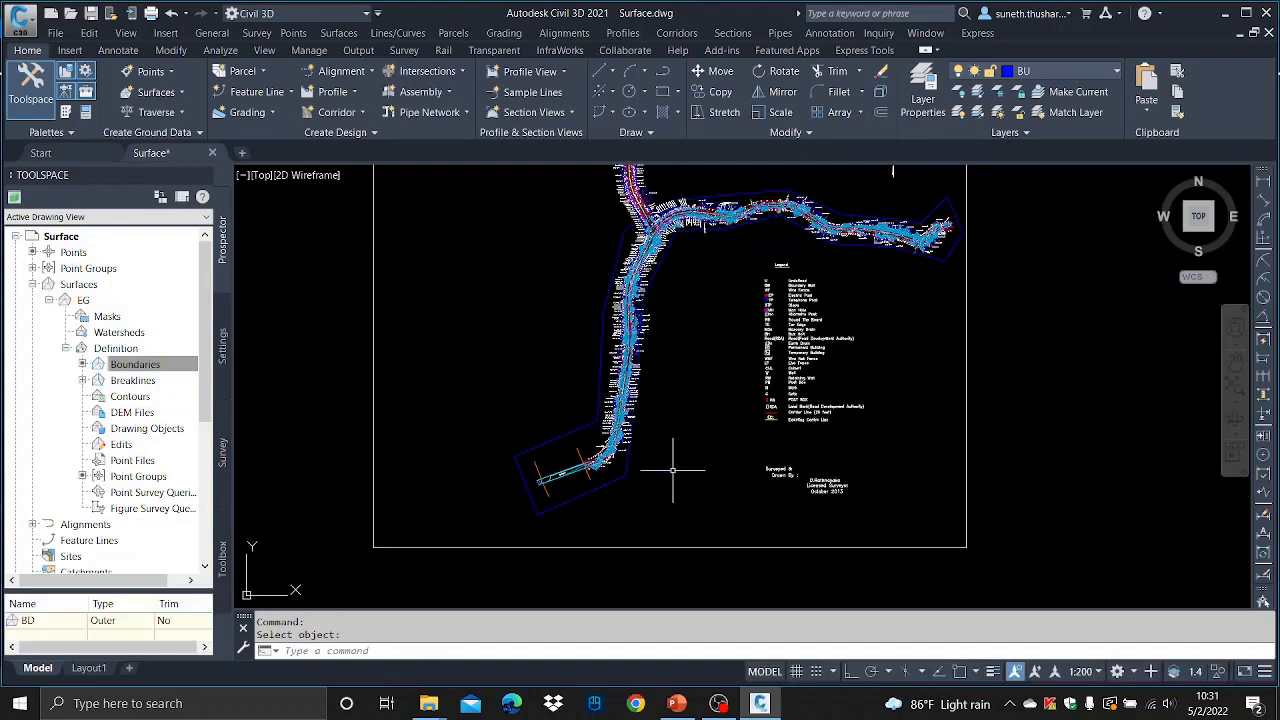
# - Save the drawing
pyautogui.scroll(3, 639, 208)
pyautogui.scroll(2, 800, 300)
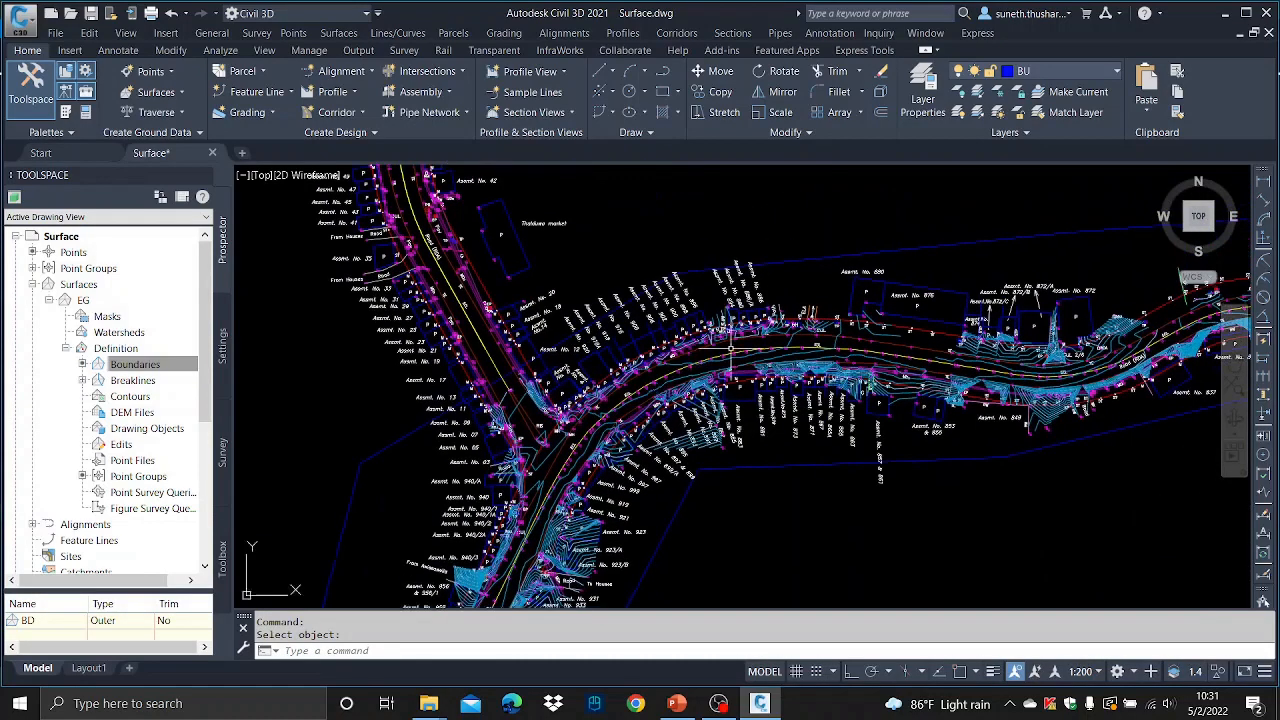
pyautogui.scroll(-5, 731, 349)
pyautogui.scroll(4, 700, 340)
pyautogui.scroll(-3, 621, 324)
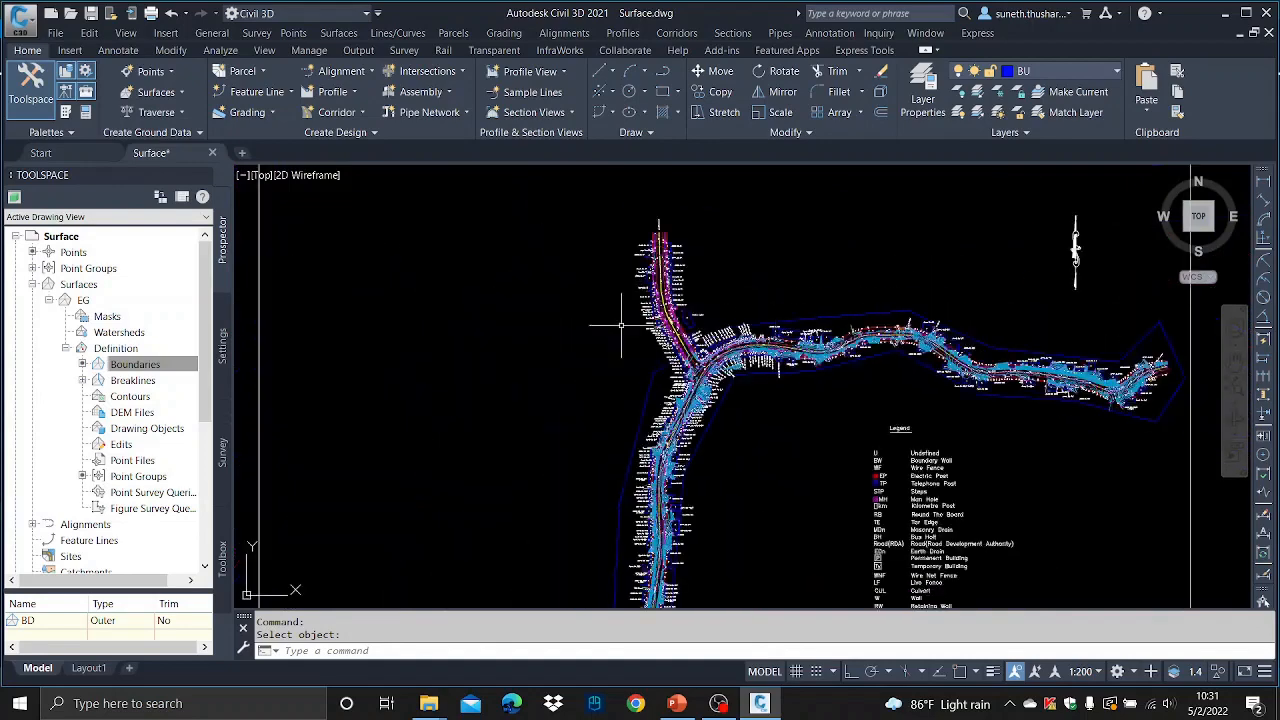
pyautogui.scroll(4, 621, 324)
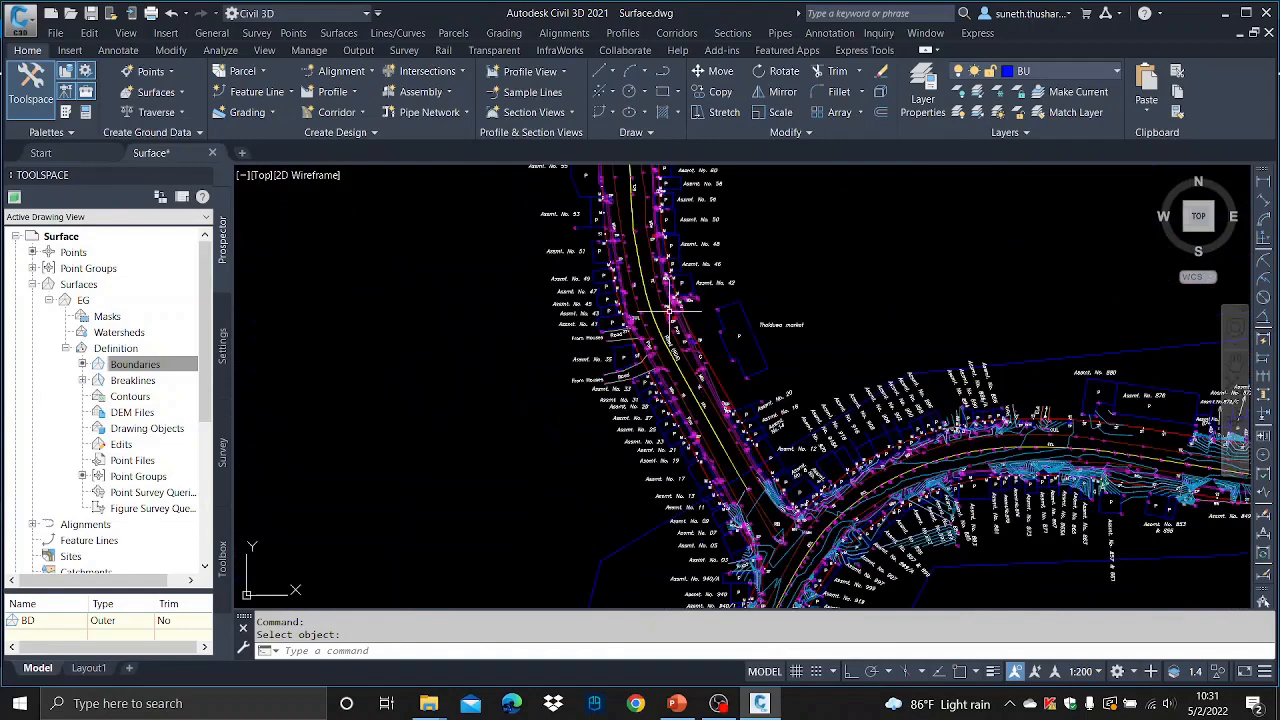
pyautogui.click(90, 13)
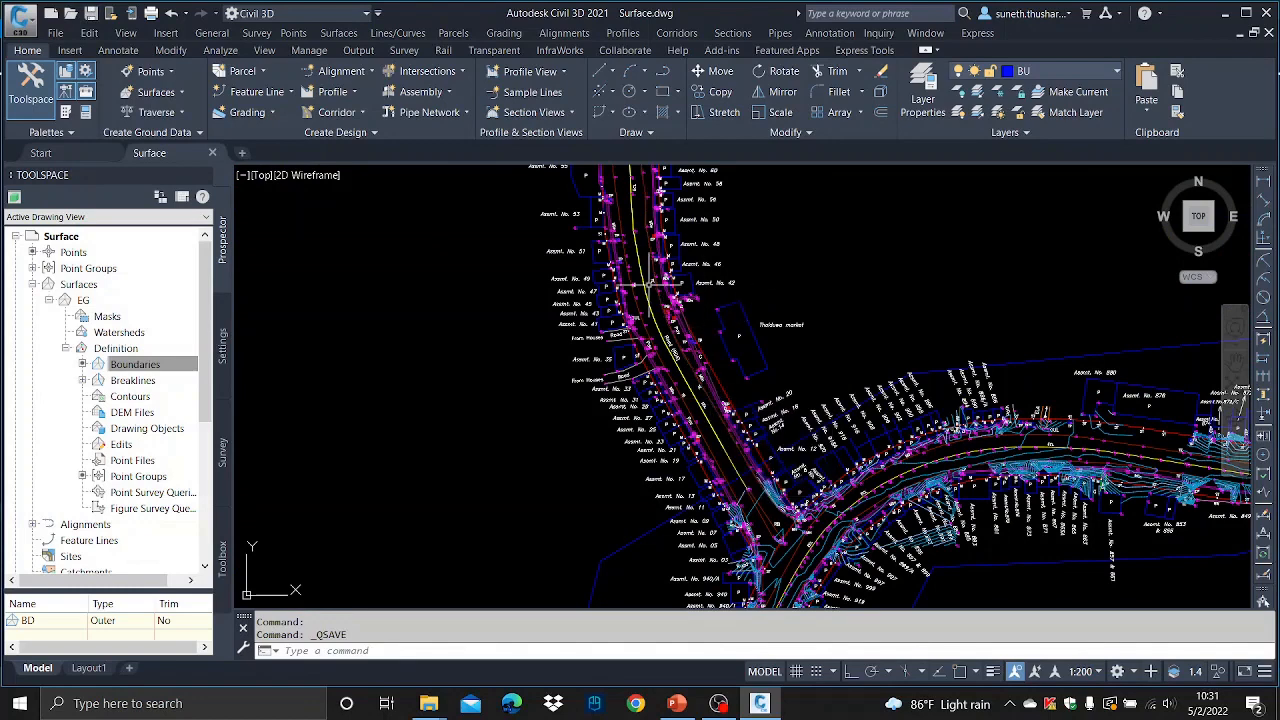
# - Start a LandXML export of the EG surface and accept the selected objects
pyautogui.click(83, 301)
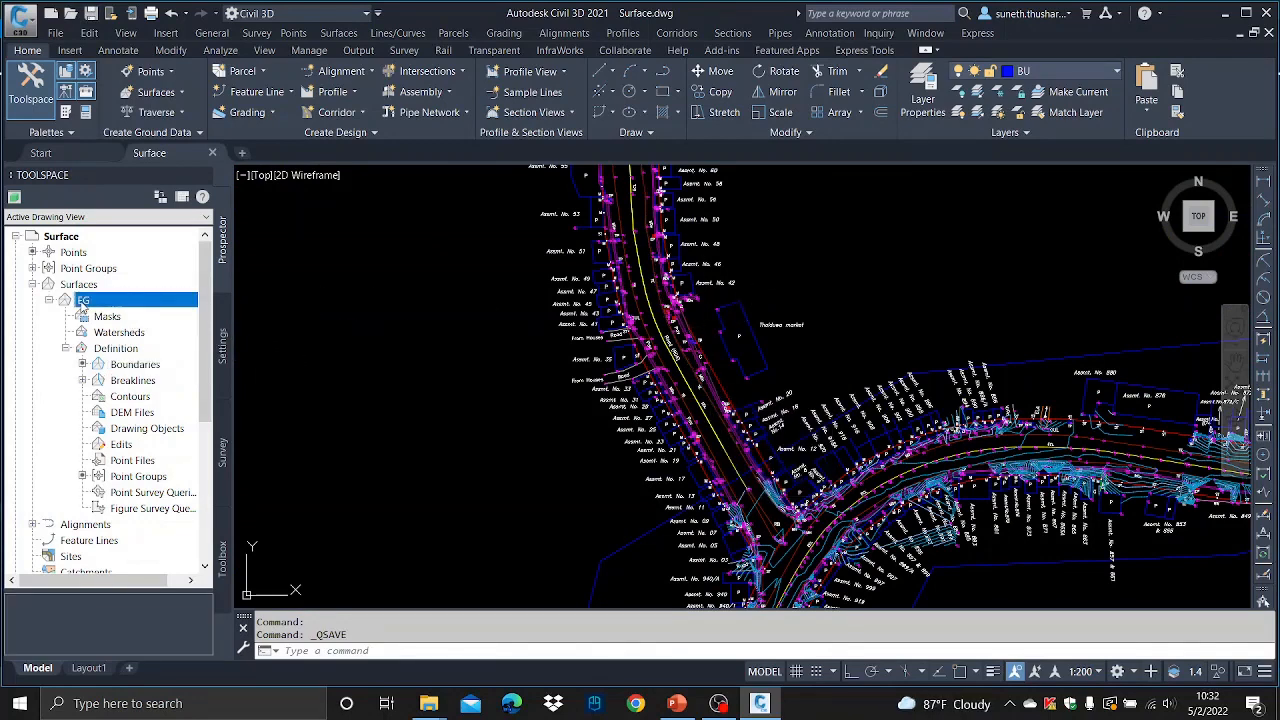
pyautogui.rightClick(83, 306)
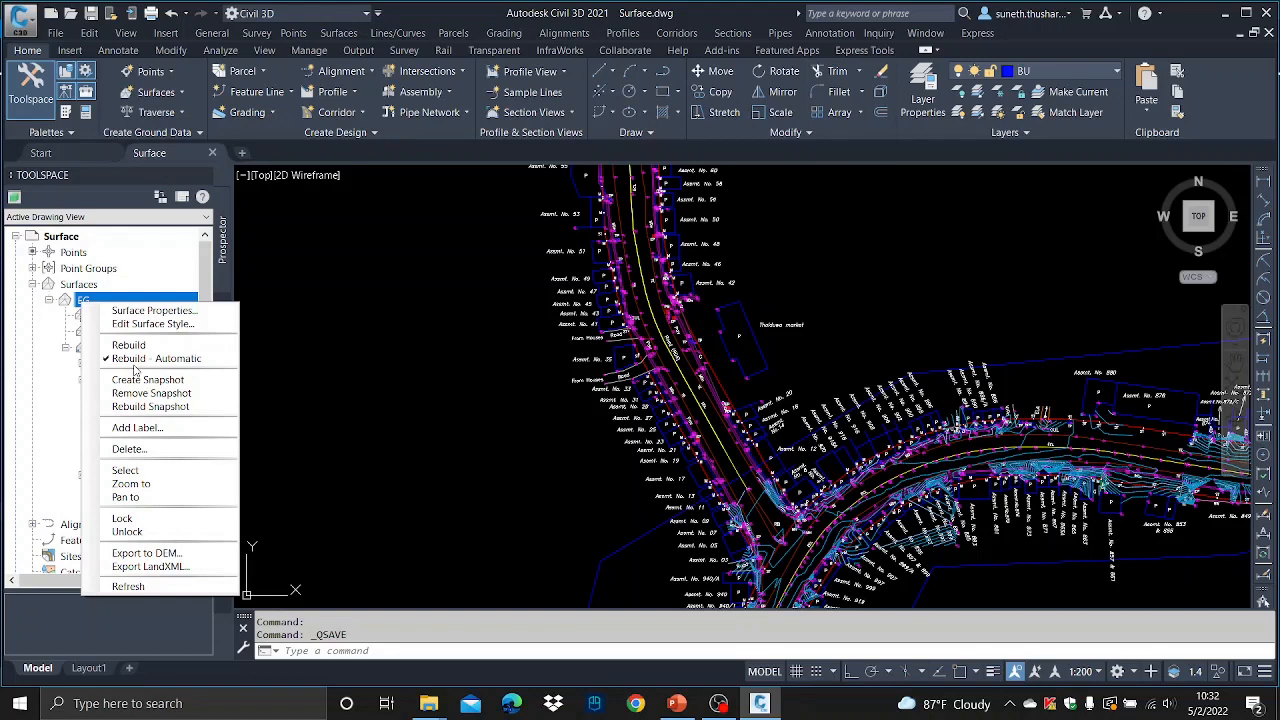
pyautogui.click(155, 567)
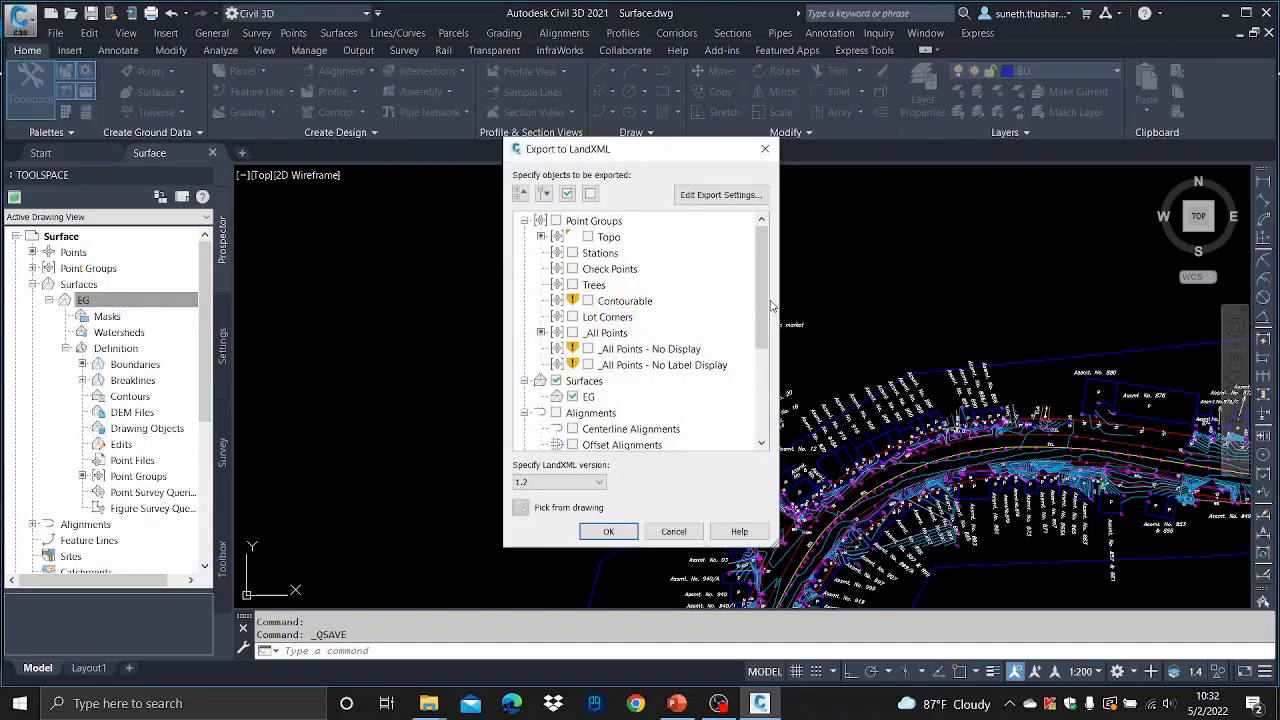
pyautogui.moveTo(763, 308); pyautogui.dragTo(762, 370)
pyautogui.click(608, 531)
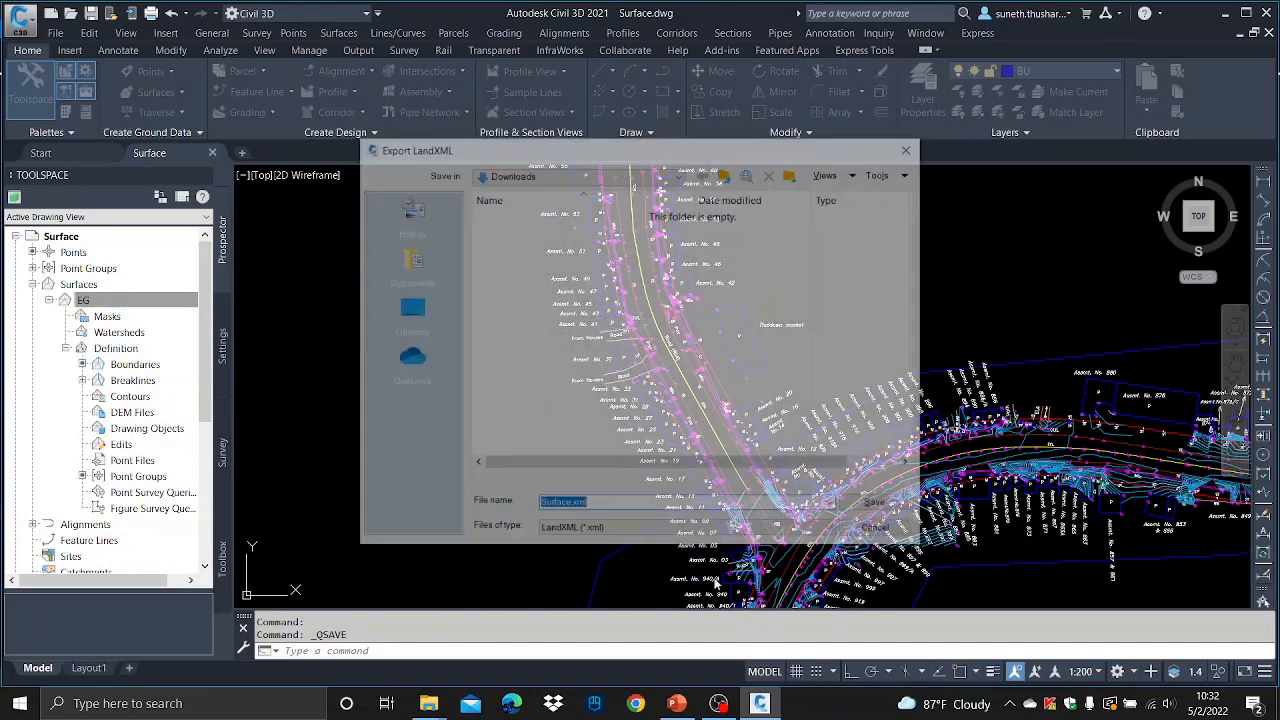
# - Save the LandXML export as Surface.xml in the Study\Civil 3D folder on the Data (E:) drive
pyautogui.click(681, 175)
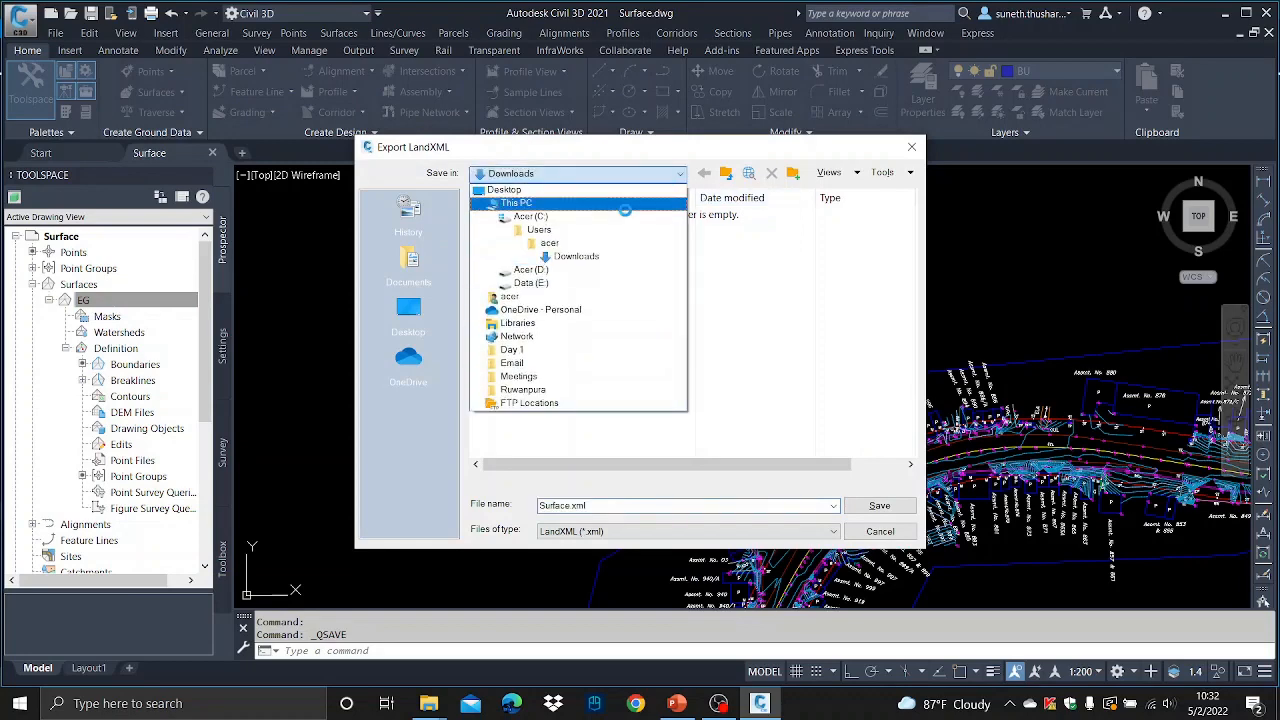
pyautogui.click(518, 206)
pyautogui.doubleClick(520, 401)
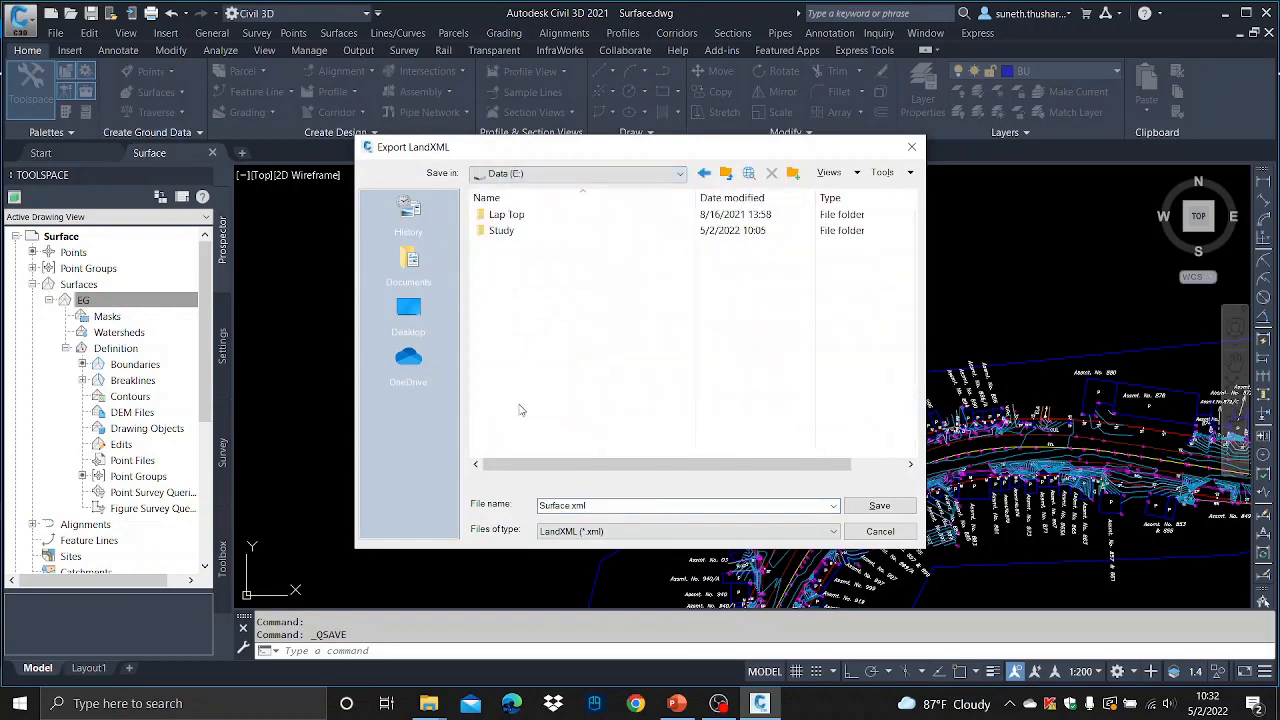
pyautogui.doubleClick(500, 230)
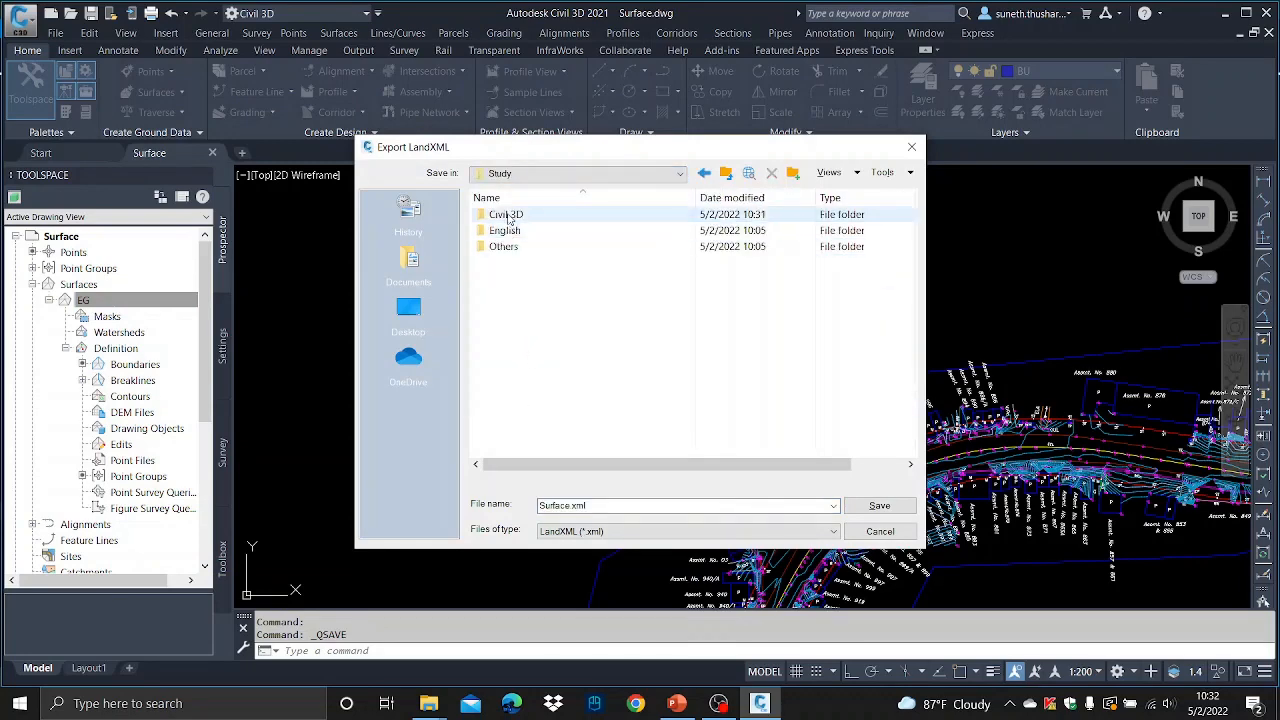
pyautogui.doubleClick(497, 214)
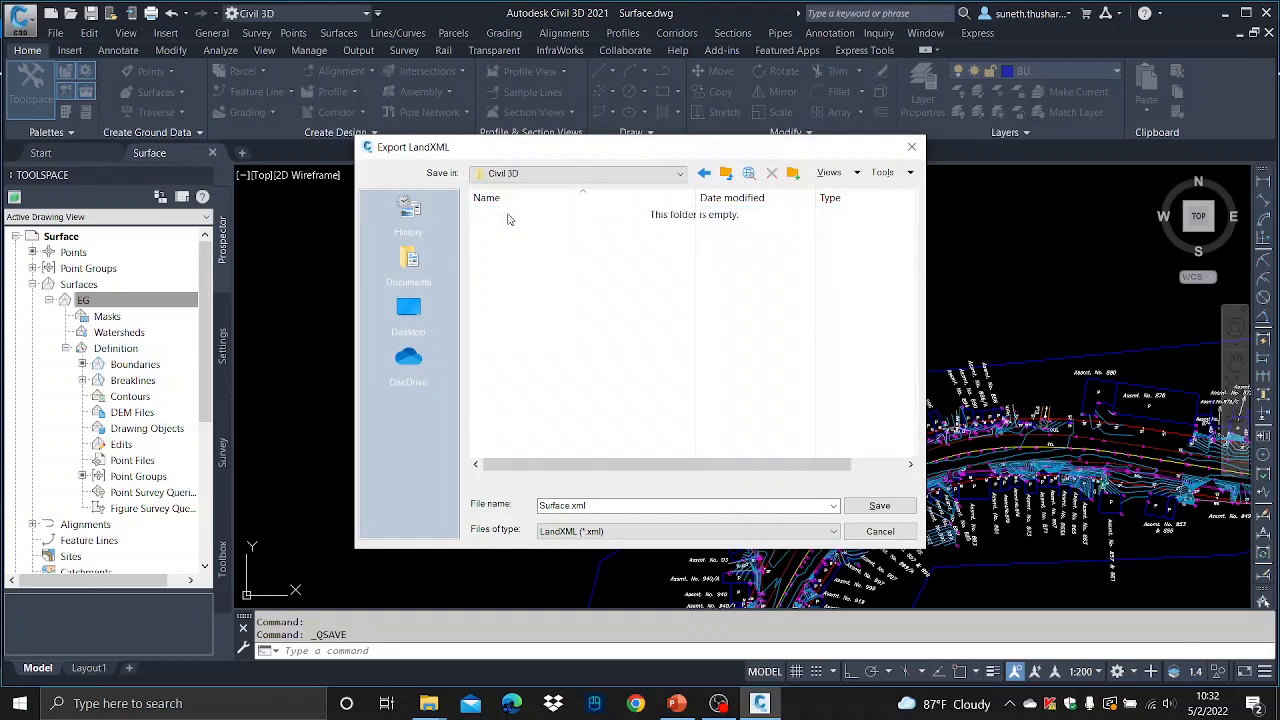
pyautogui.click(879, 505)
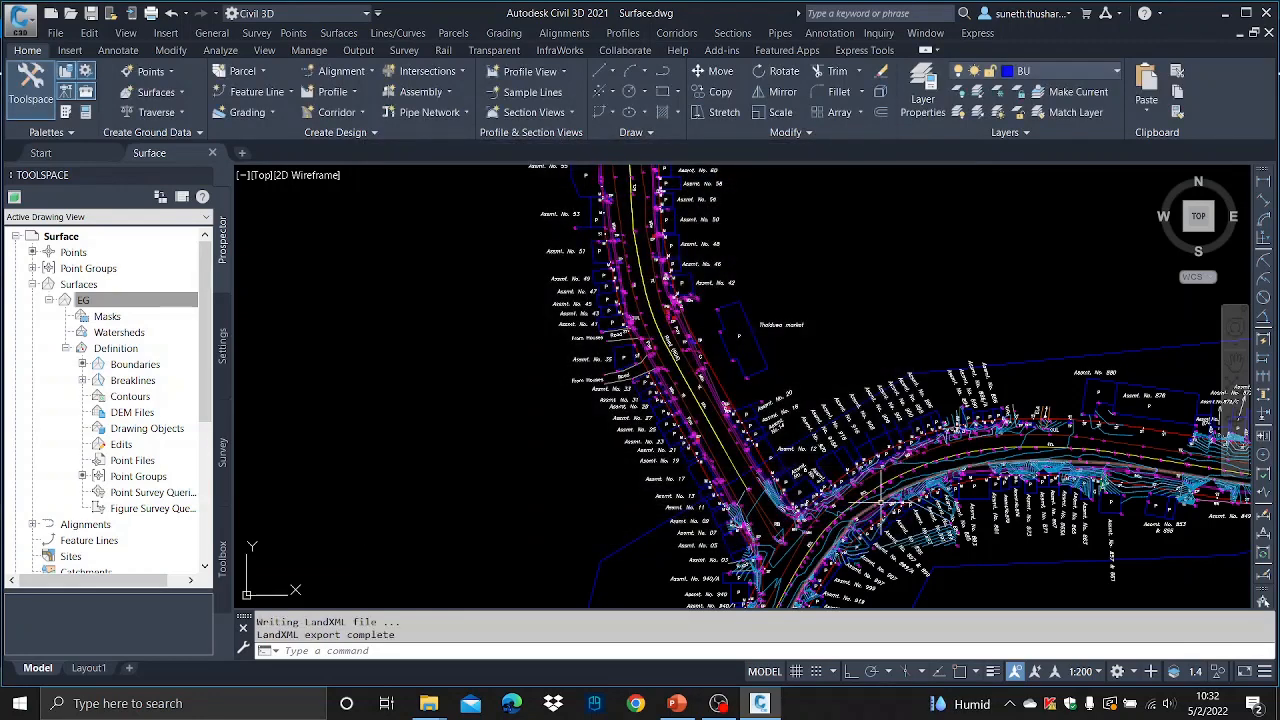
# - Save the drawing
pyautogui.scroll(-8, 904, 381)
pyautogui.scroll(6, 965, 390)
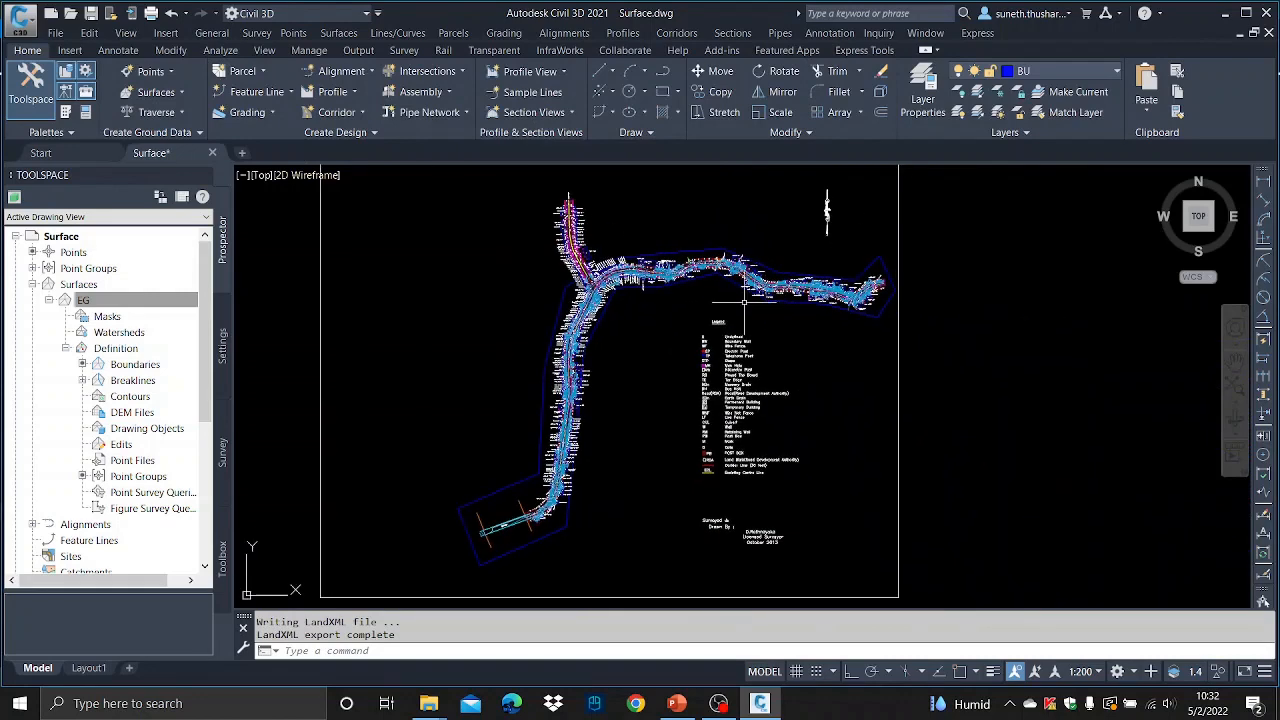
pyautogui.click(90, 14)
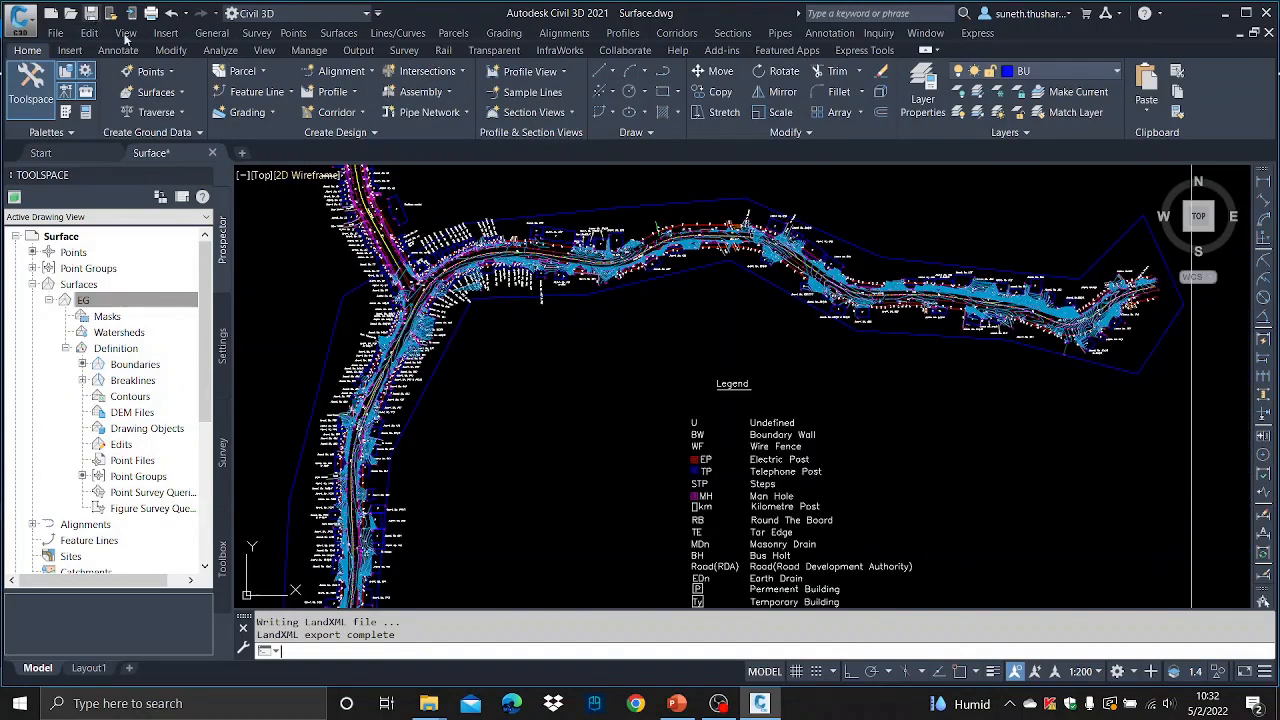
# - Switch to File Explorer and open the exported Surface.xml in Microsoft Edge
pyautogui.click(1268, 12)
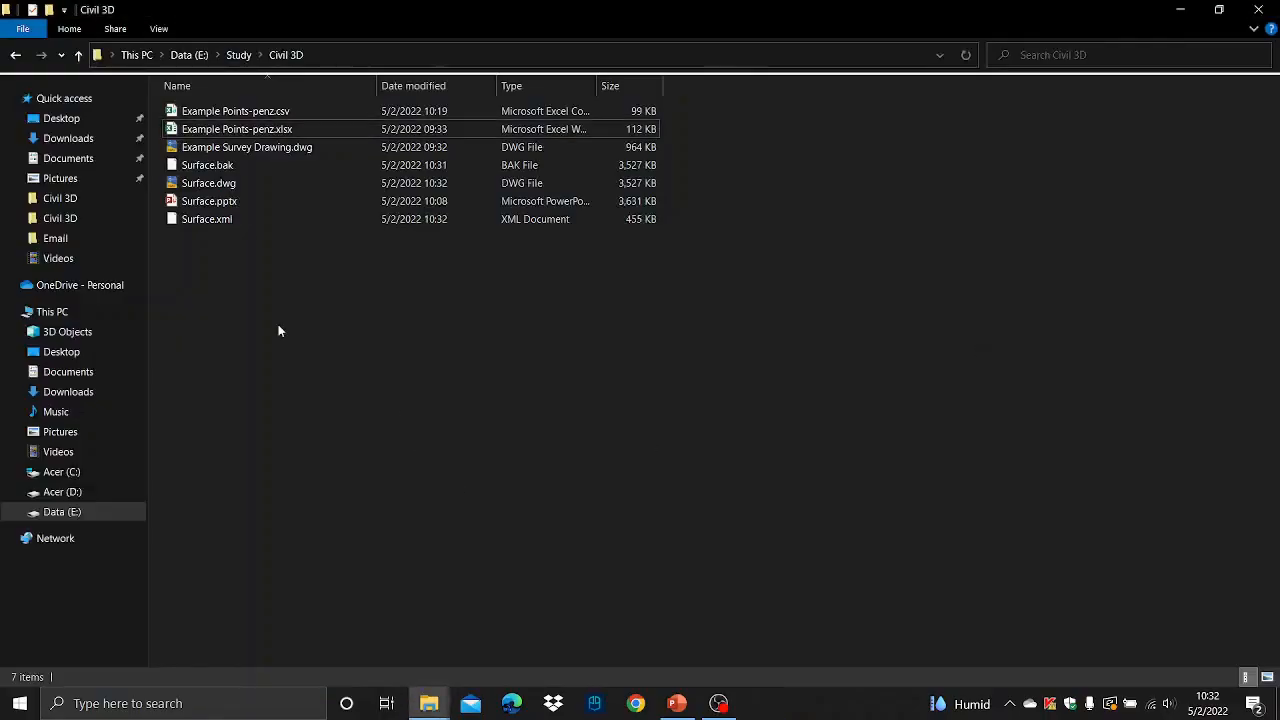
pyautogui.doubleClick(213, 220)
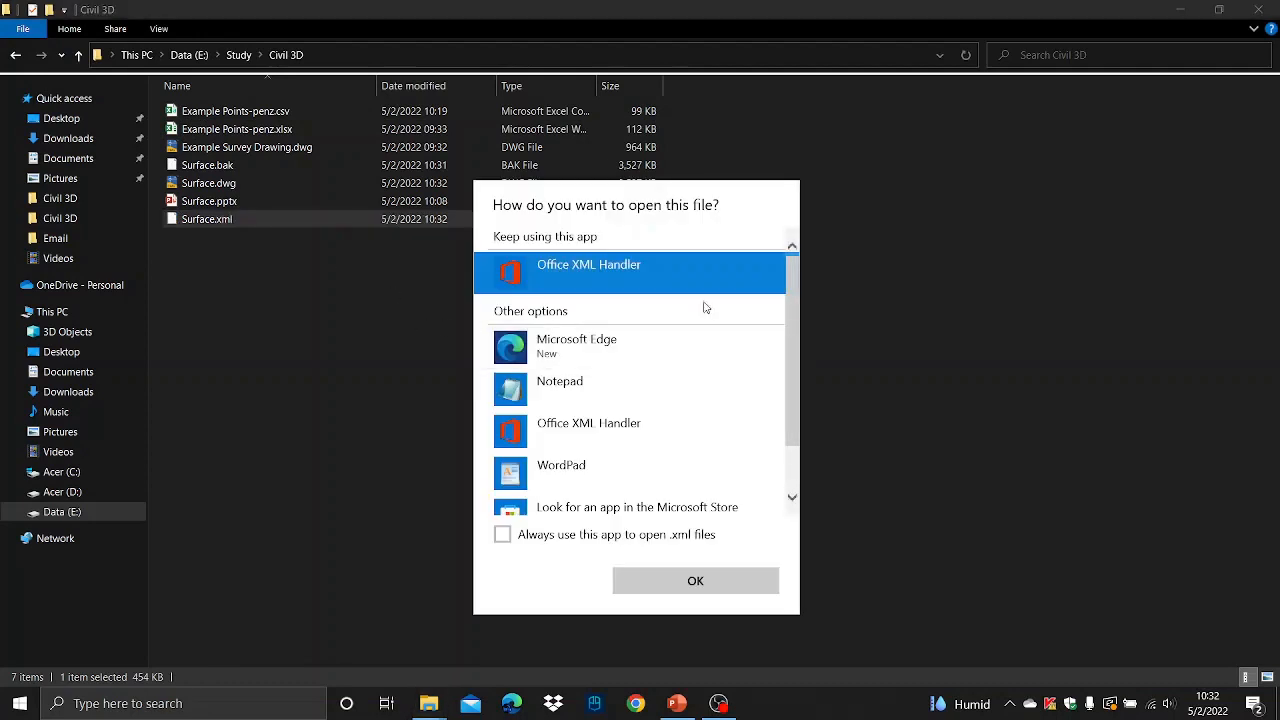
pyautogui.click(592, 347)
pyautogui.click(714, 580)
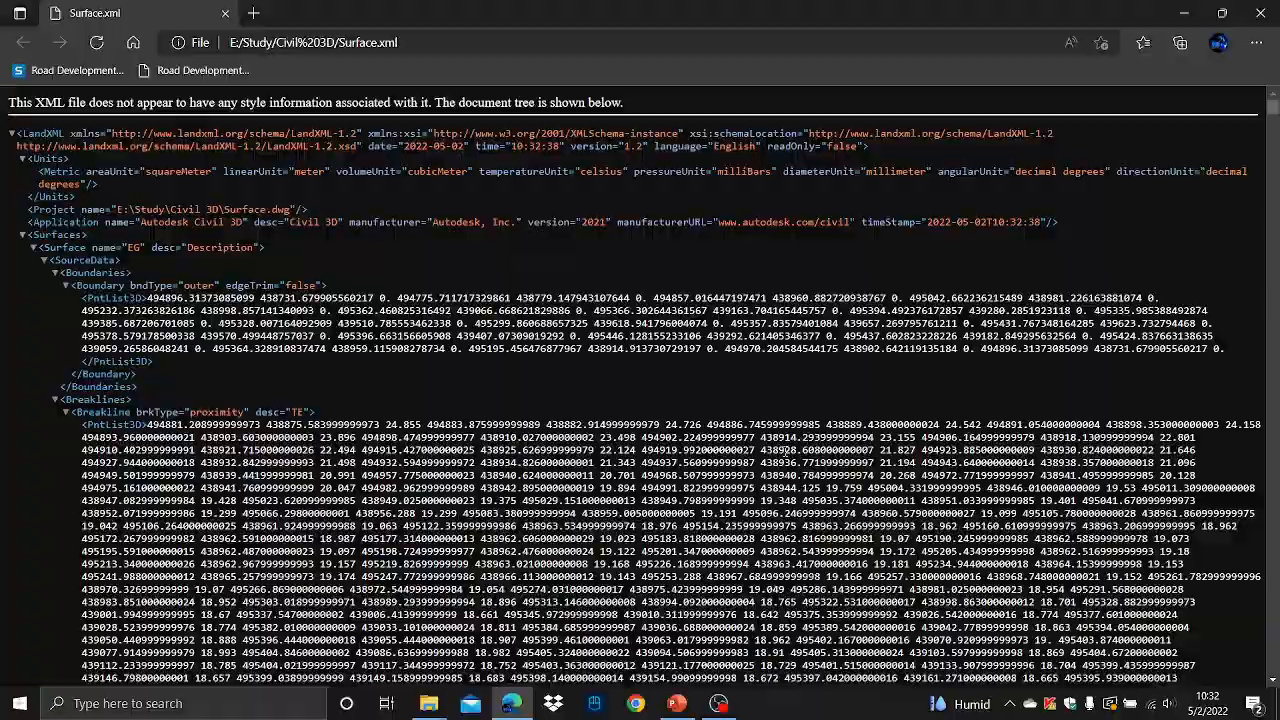
# - Examine the exported XML's boundary, breakline and point entries, then close the browser
pyautogui.scroll(-3, 700, 316)
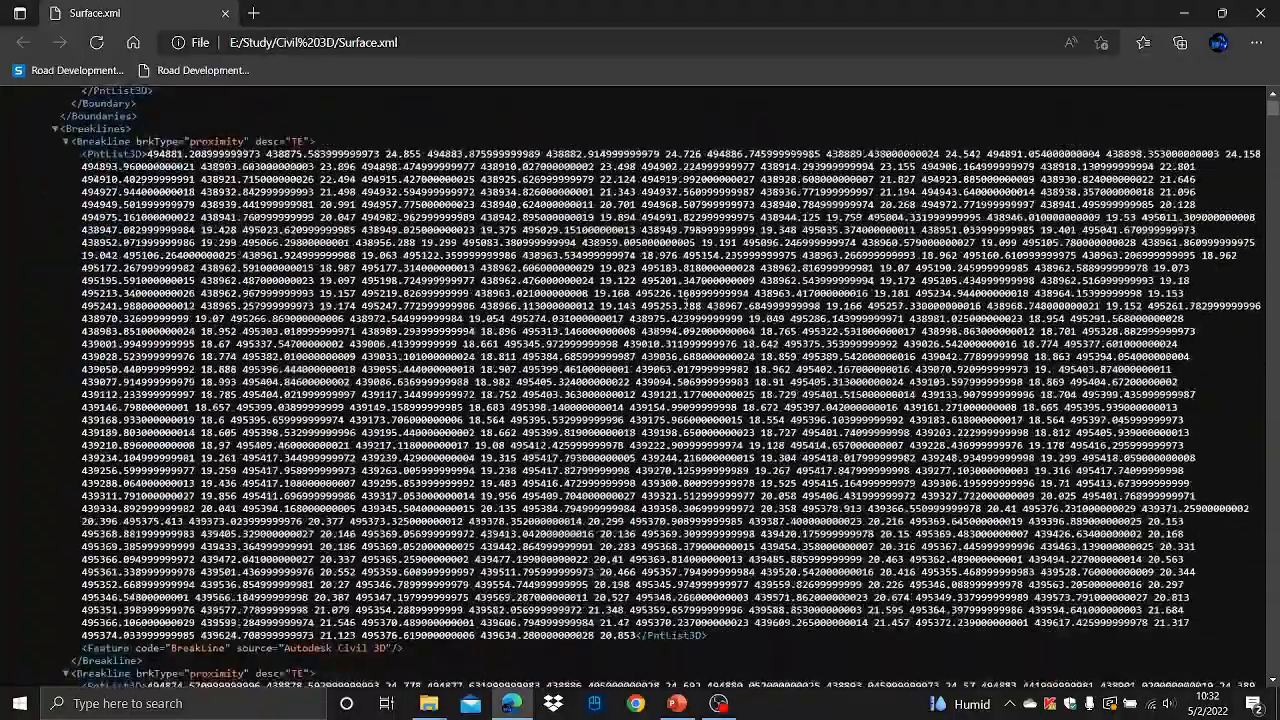
pyautogui.scroll(-15, 683, 301)
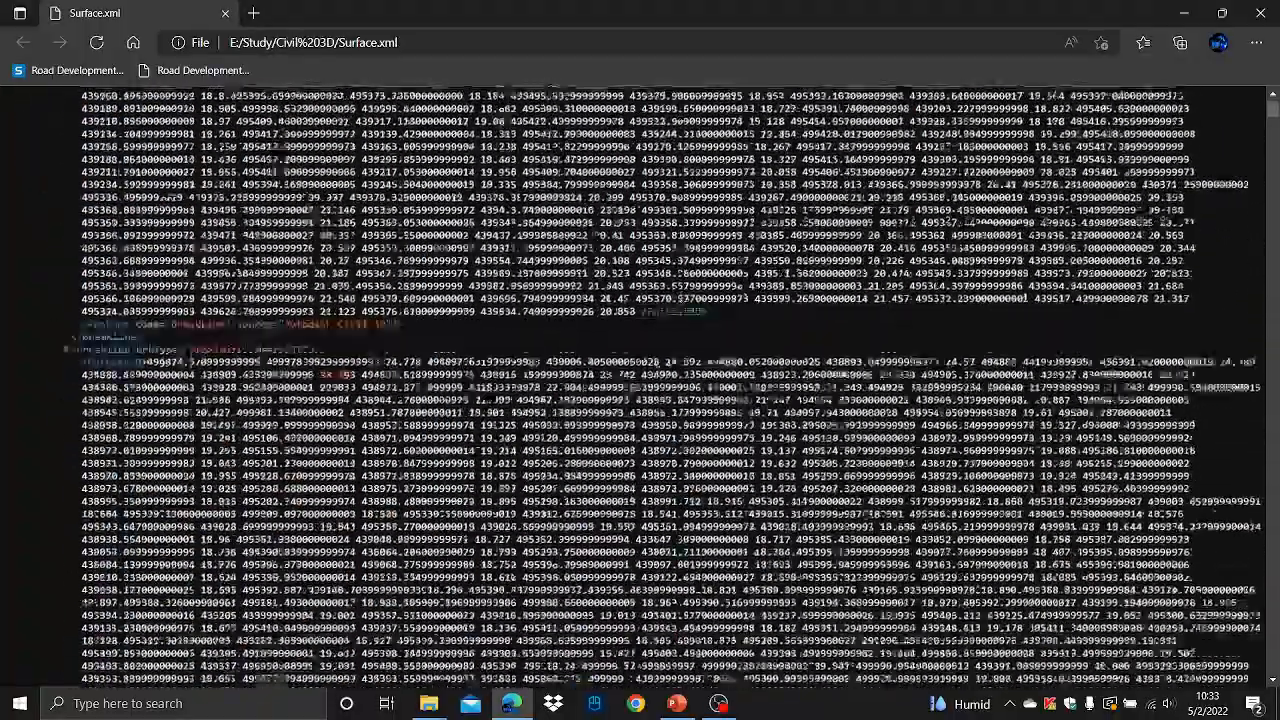
pyautogui.scroll(-10, 680, 300)
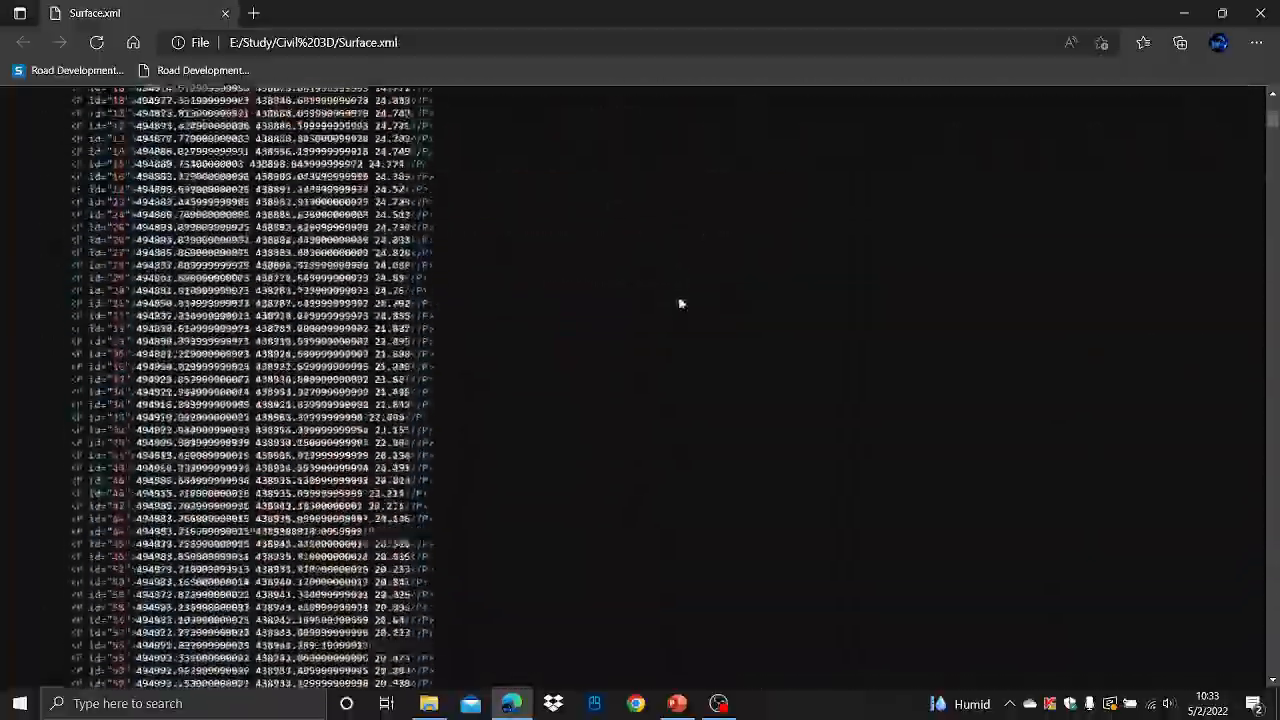
pyautogui.scroll(-11, 678, 300)
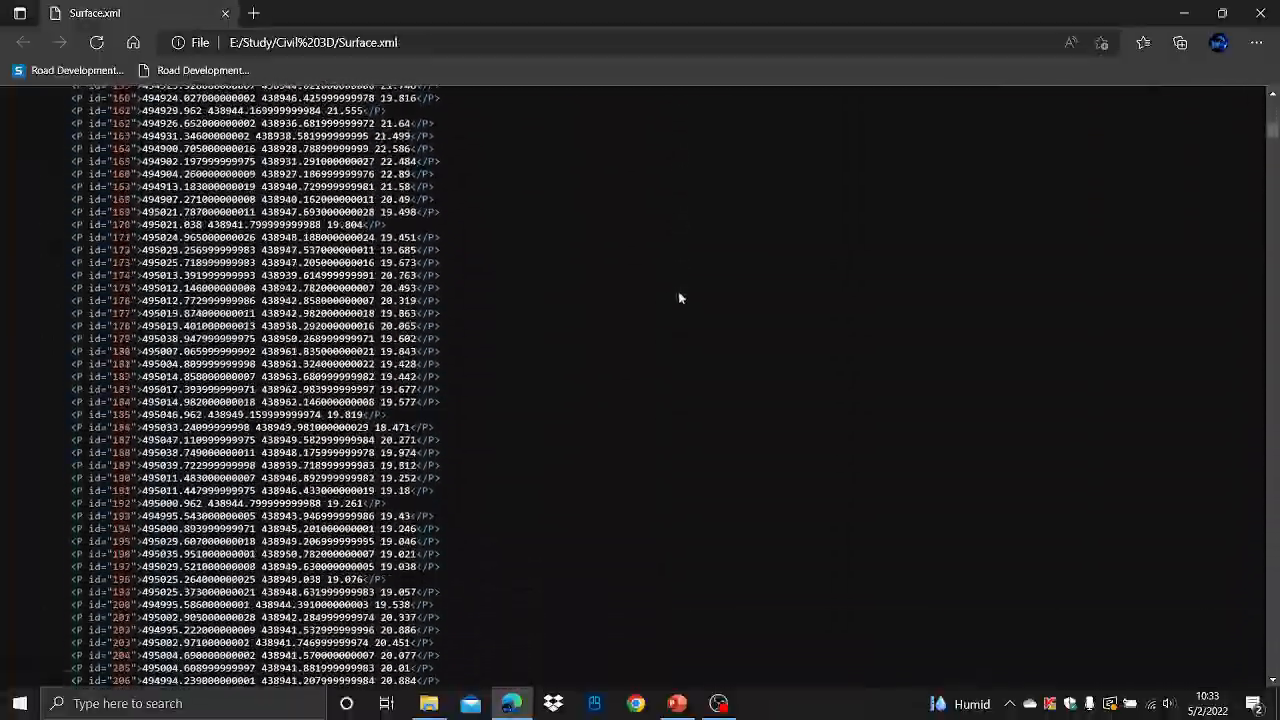
pyautogui.scroll(-5, 680, 300)
pyautogui.scroll(-15, 679, 300)
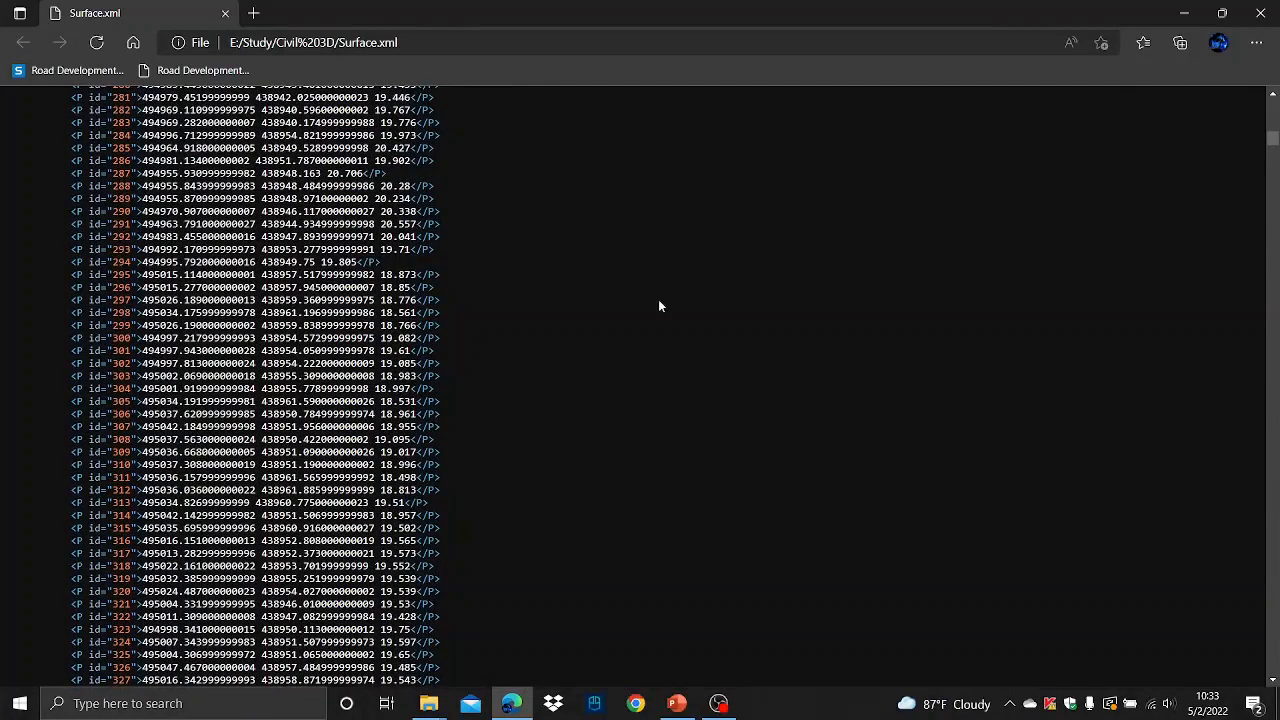
pyautogui.click(1262, 10)
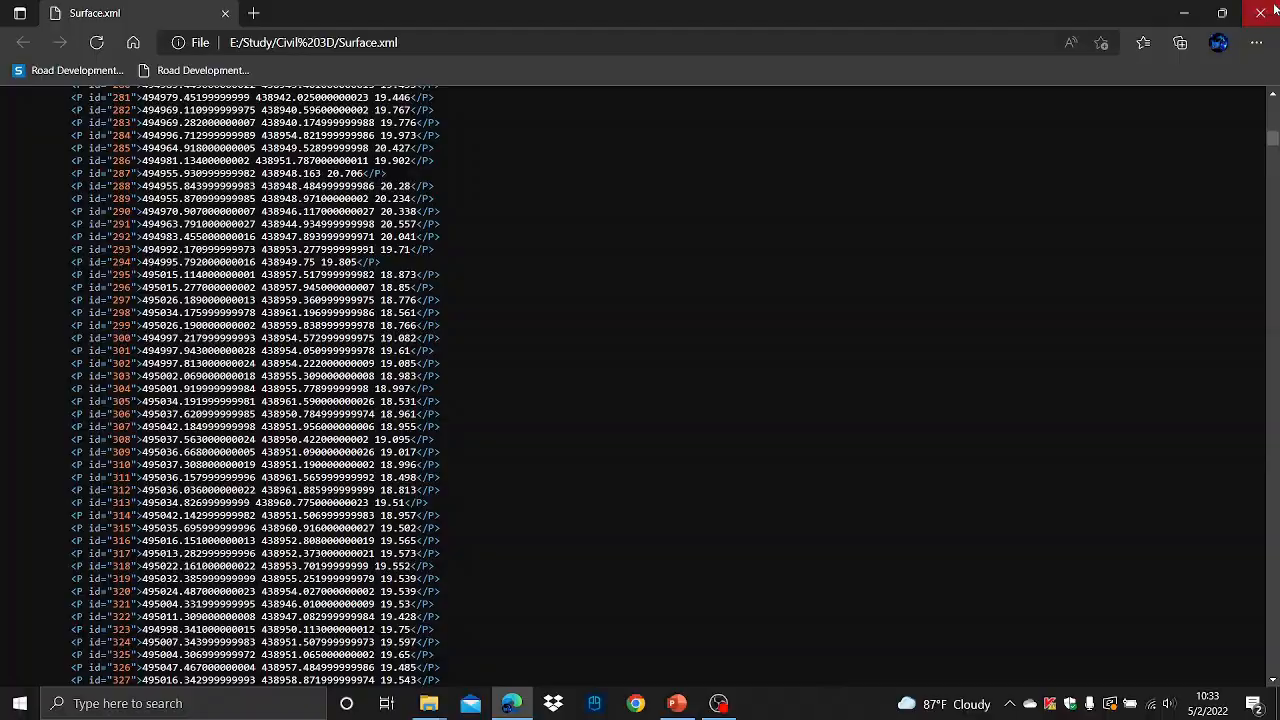
pyautogui.click(1262, 10)
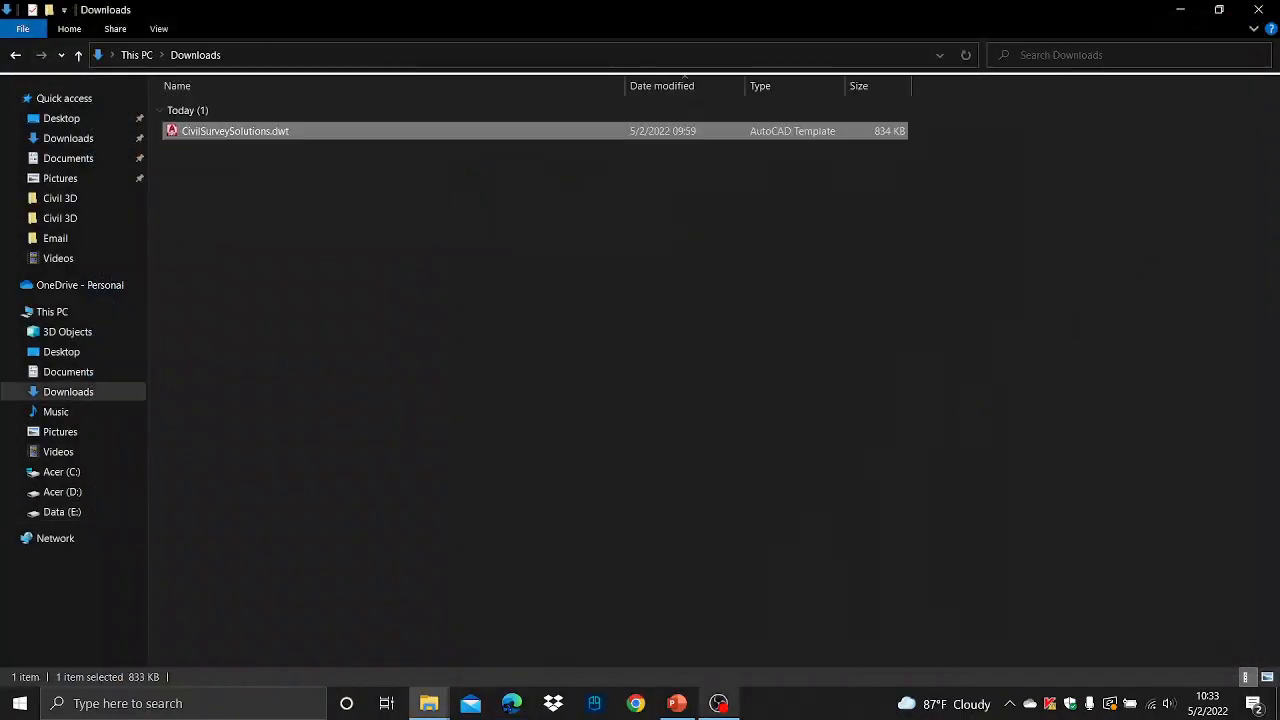